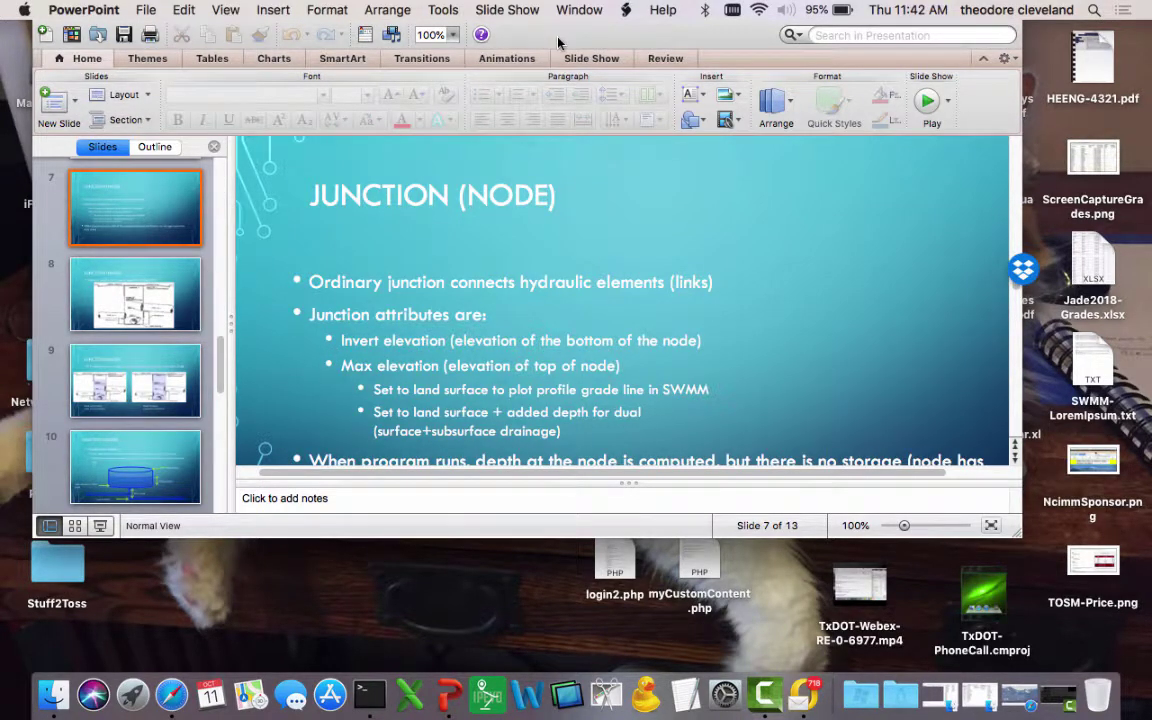
- In Finder, launch swmm51007-wine.app from iFlashDrive > WINE-BOTTLES > SWMM-on-WINE
drag(557, 40, 538, 312)
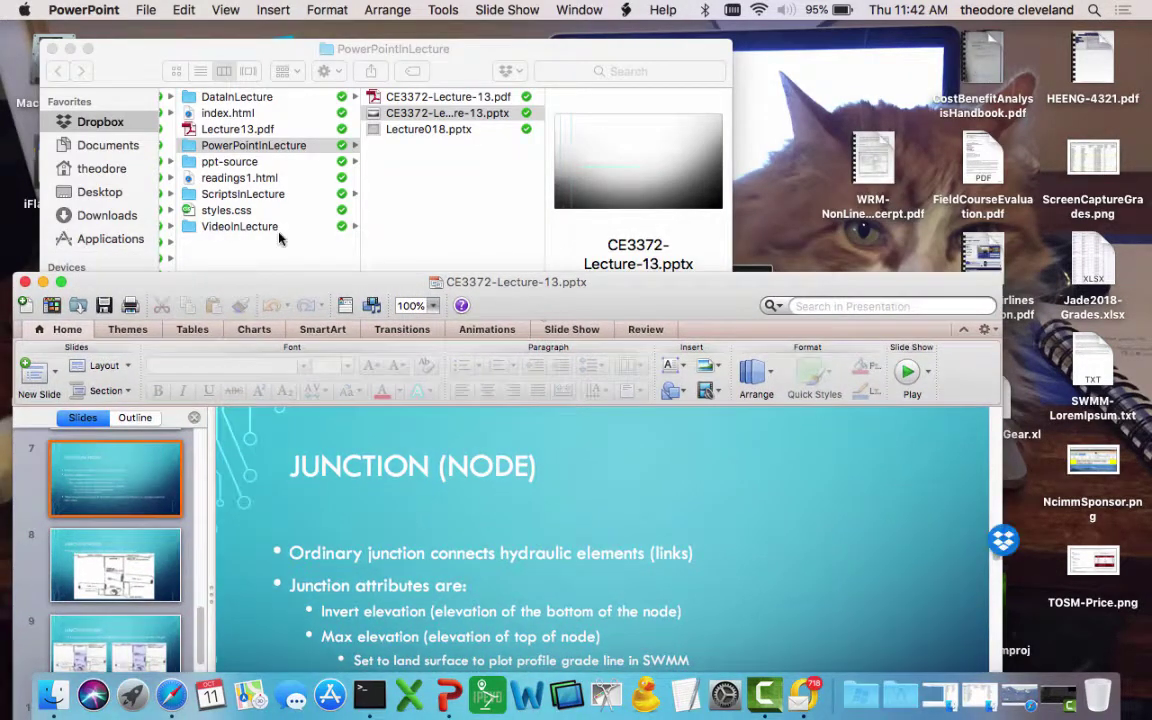
click(55, 700)
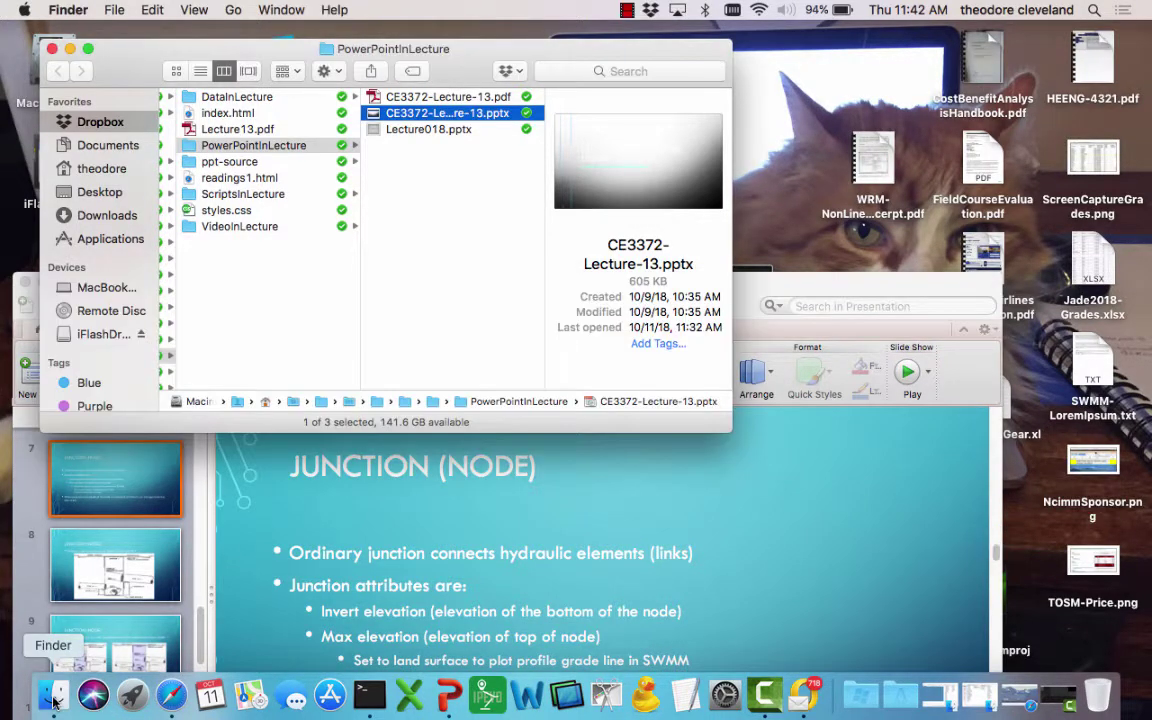
click(86, 337)
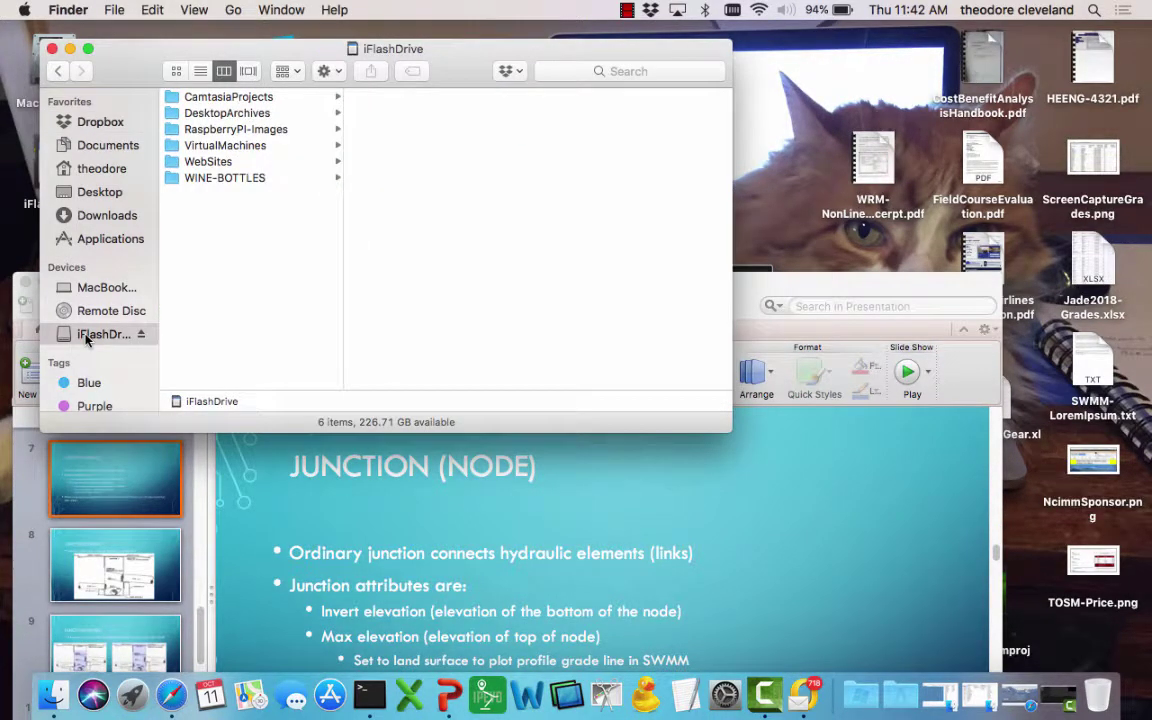
click(239, 180)
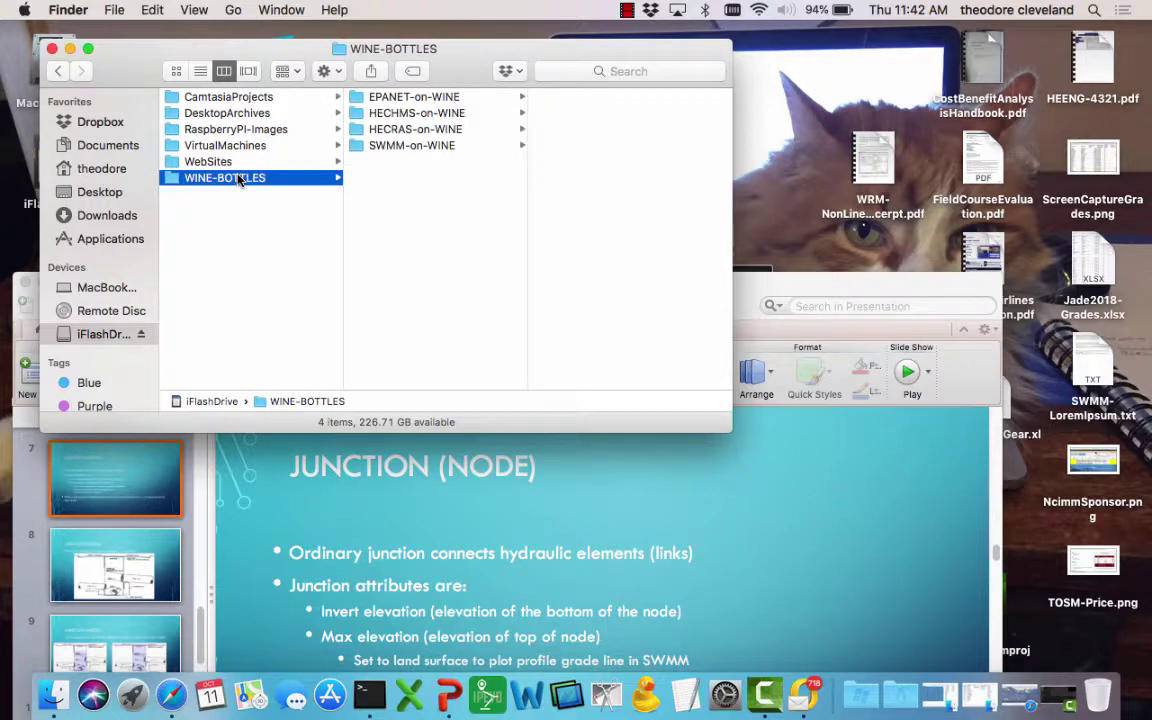
click(392, 147)
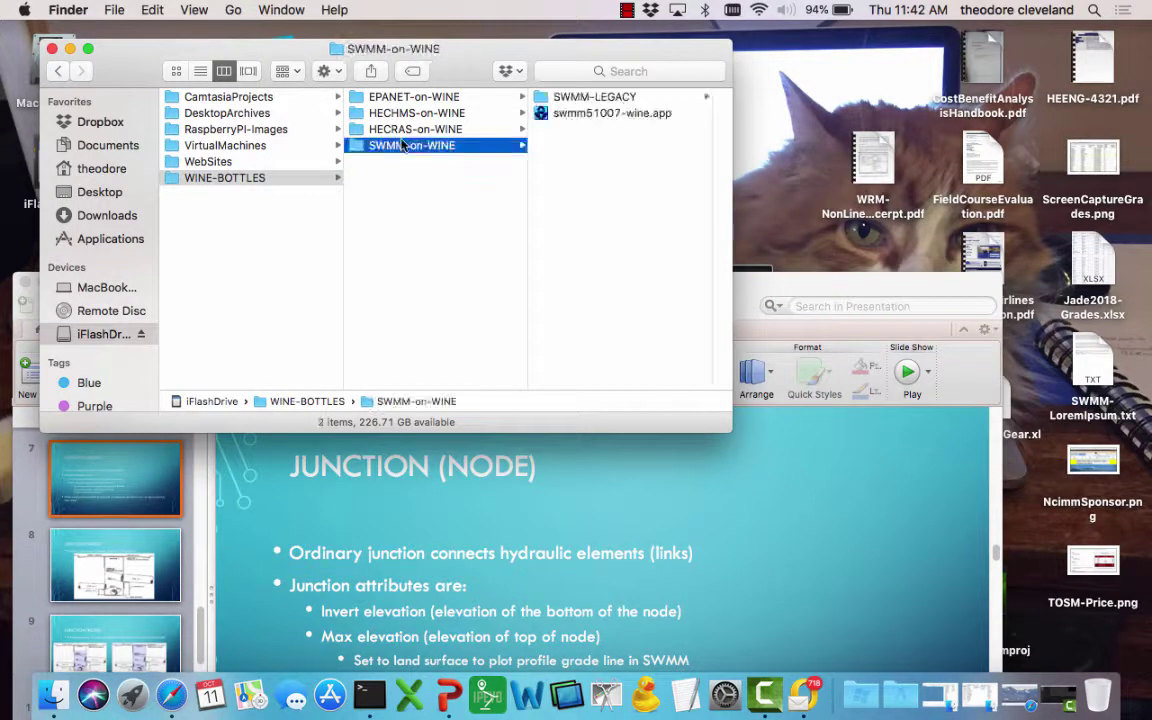
click(573, 116)
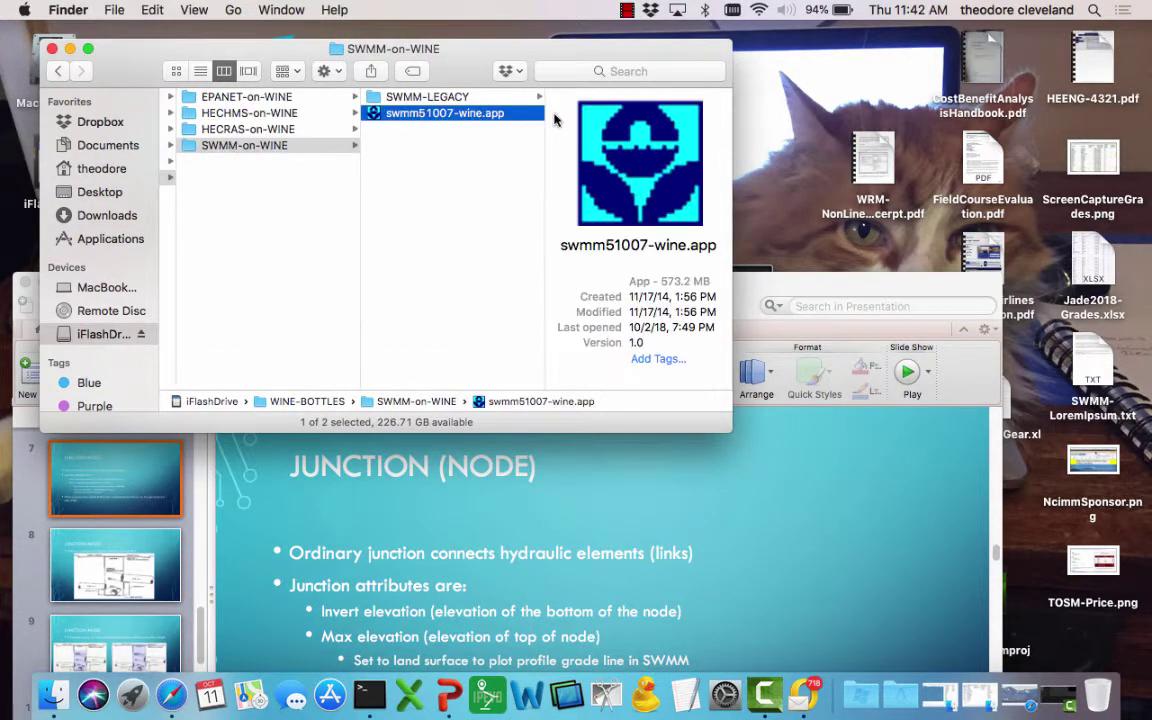
double_click(417, 114)
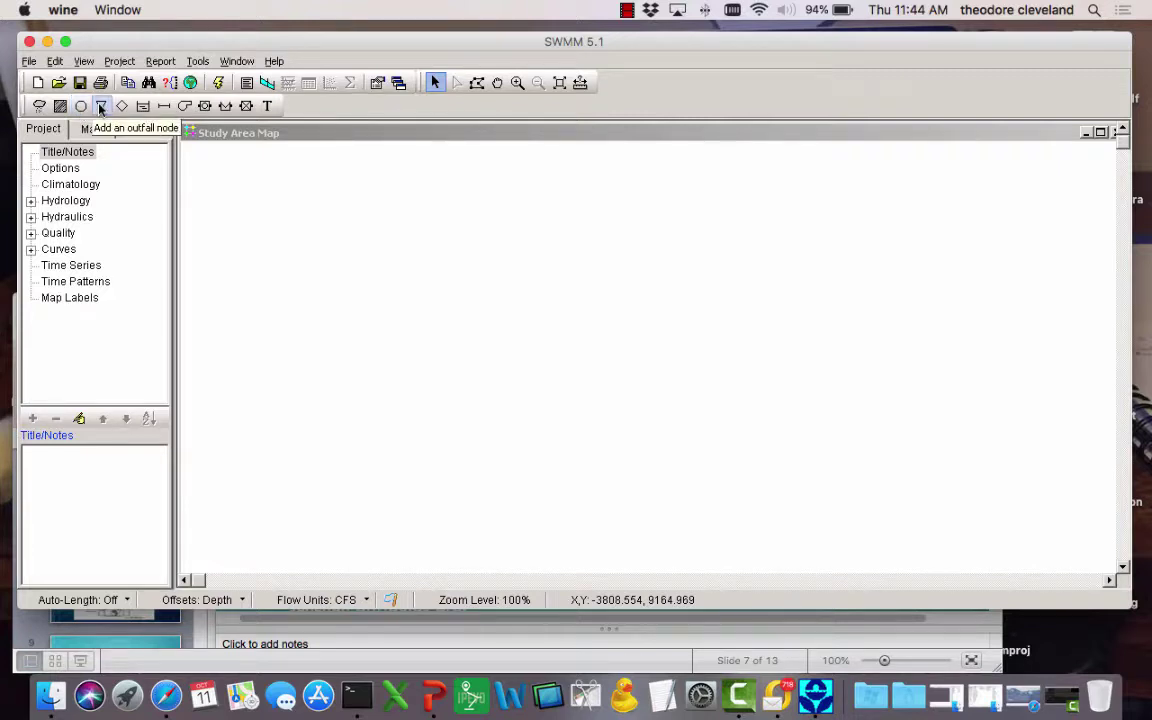
- Pick the outfall node tool, then bring forward the lecture's slide 7, 'JUNCTION (NODE)'
click(100, 106)
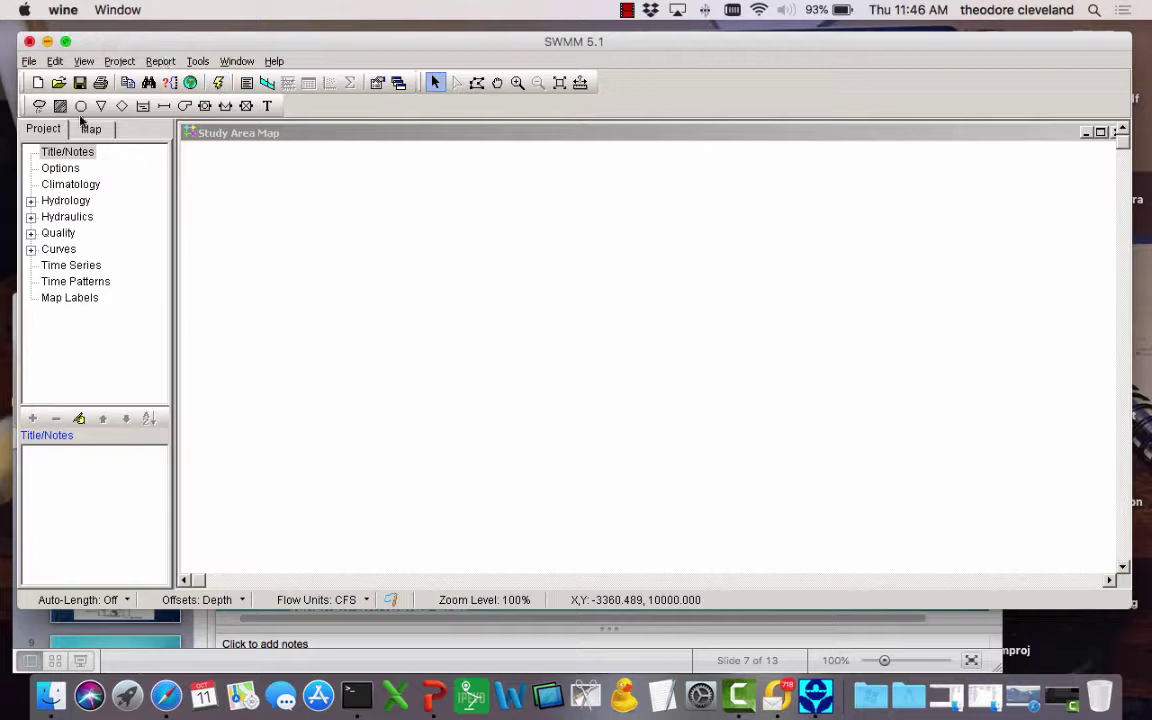
click(180, 637)
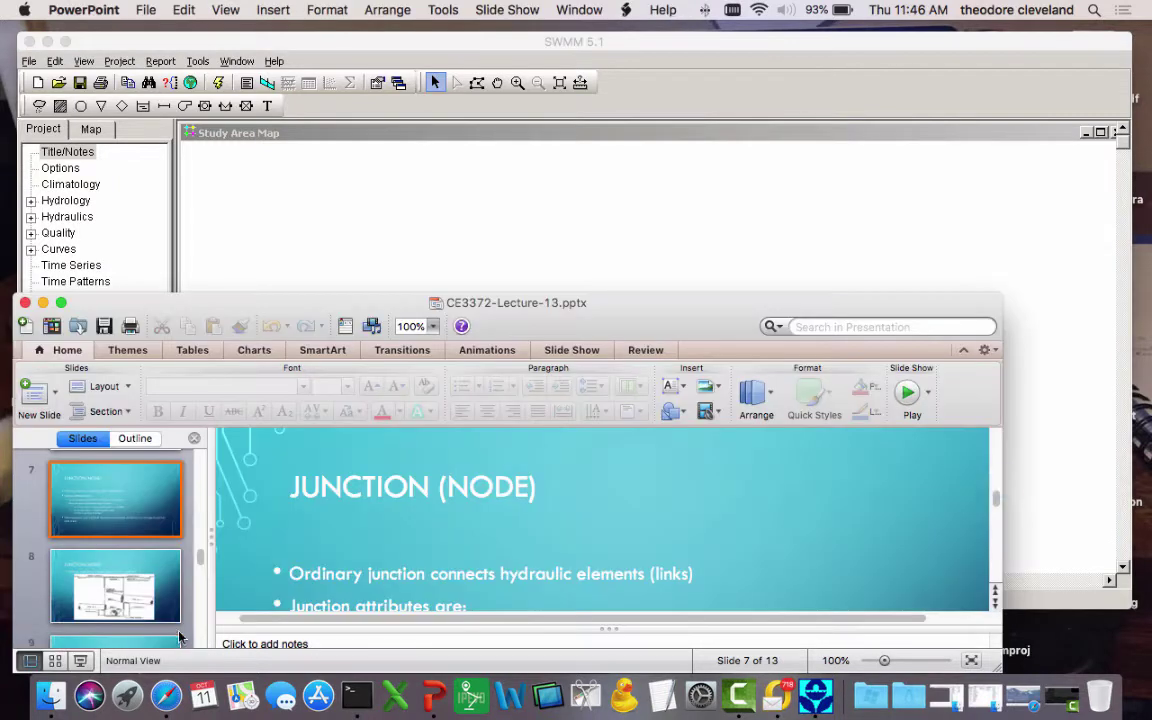
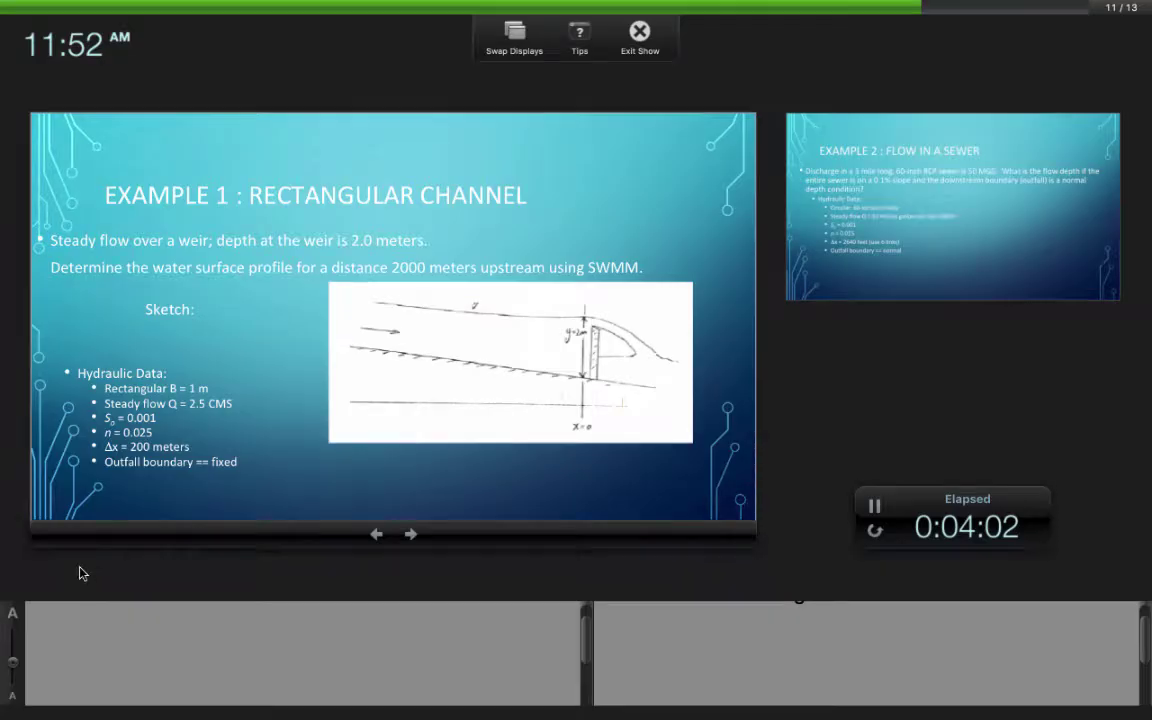
- Exit the slide show and enlarge the PowerPoint window so the Example 1 slide shows fully
key(Escape)
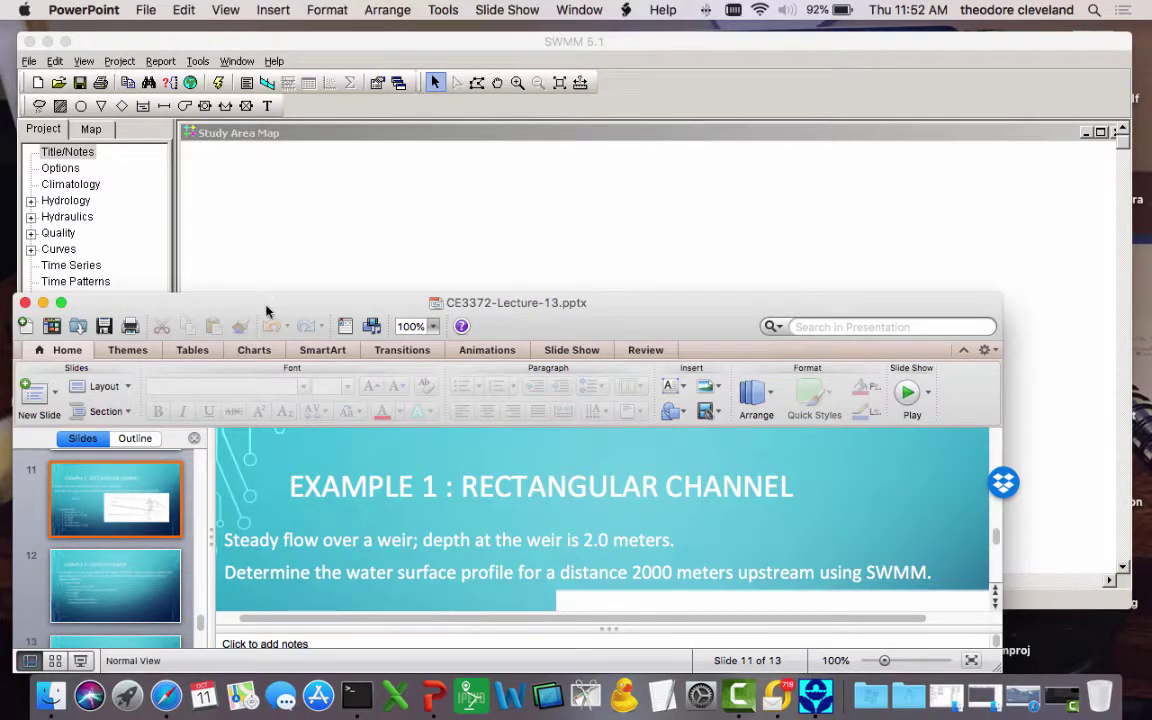
drag(265, 300, 252, 64)
mouse_move(998, 428)
mouse_down()
mouse_move(1085, 496)
mouse_move(1134, 490)
mouse_move(1134, 700)
mouse_up()
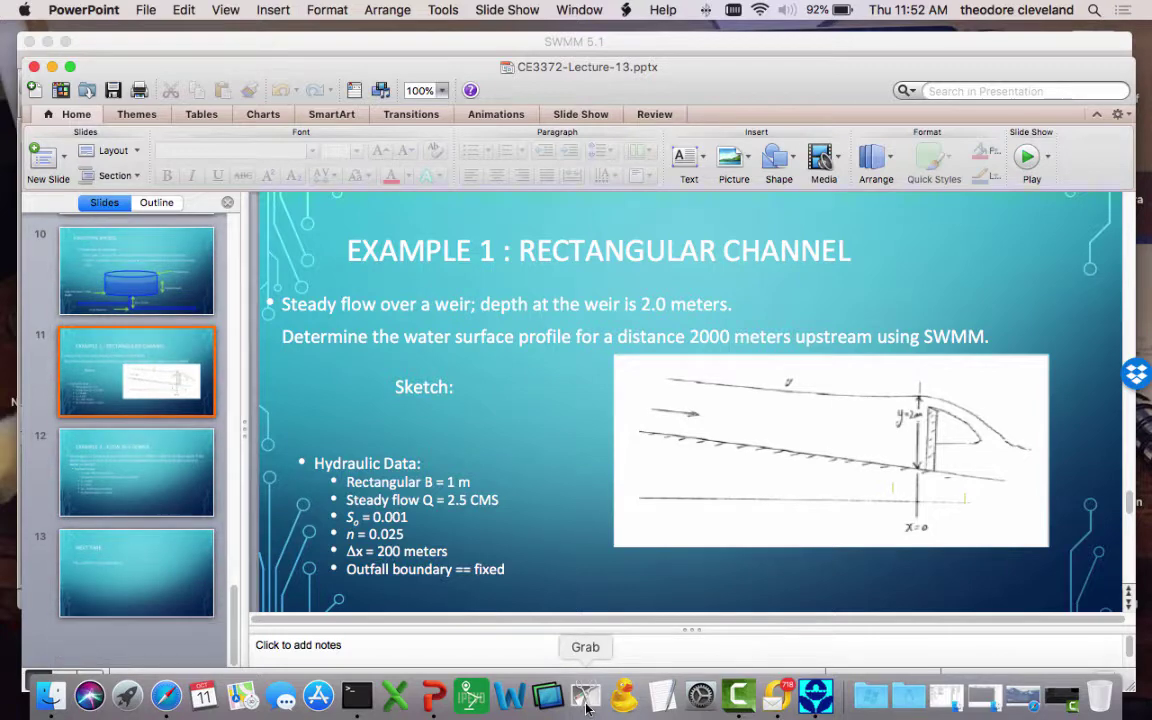
click(586, 697)
- Capture a selection screenshot of the Example 1: Rectangular Channel slide's sketch and data
click(178, 12)
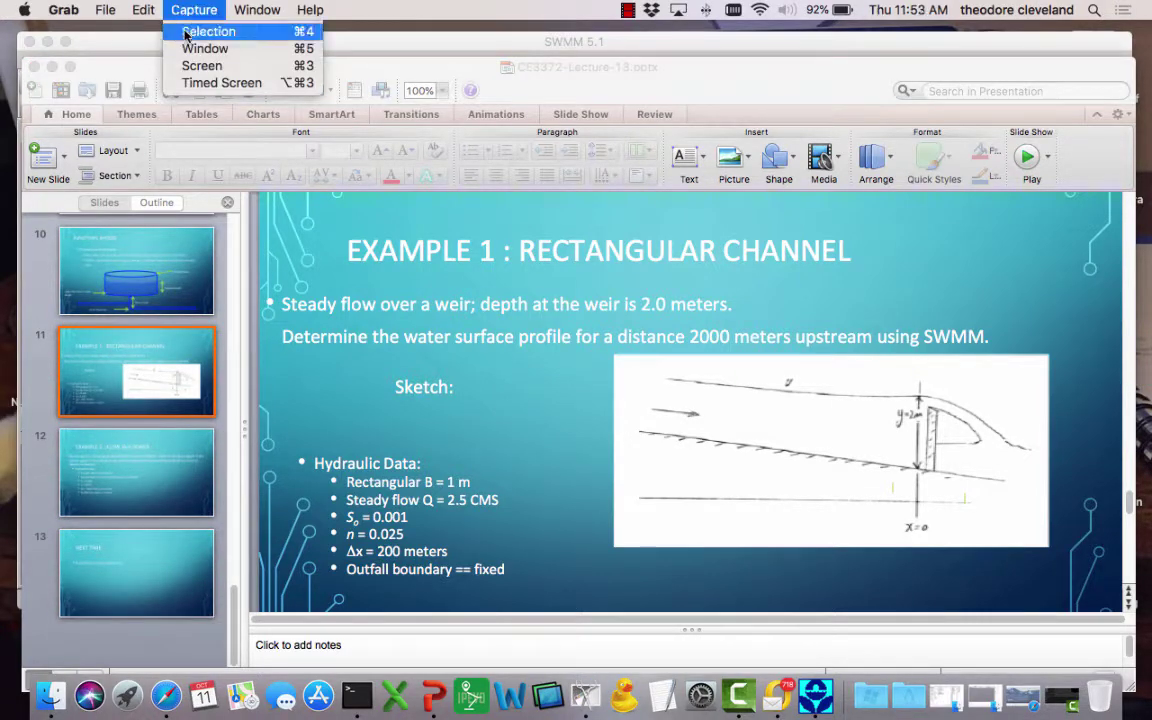
click(196, 31)
drag(284, 290, 1063, 605)
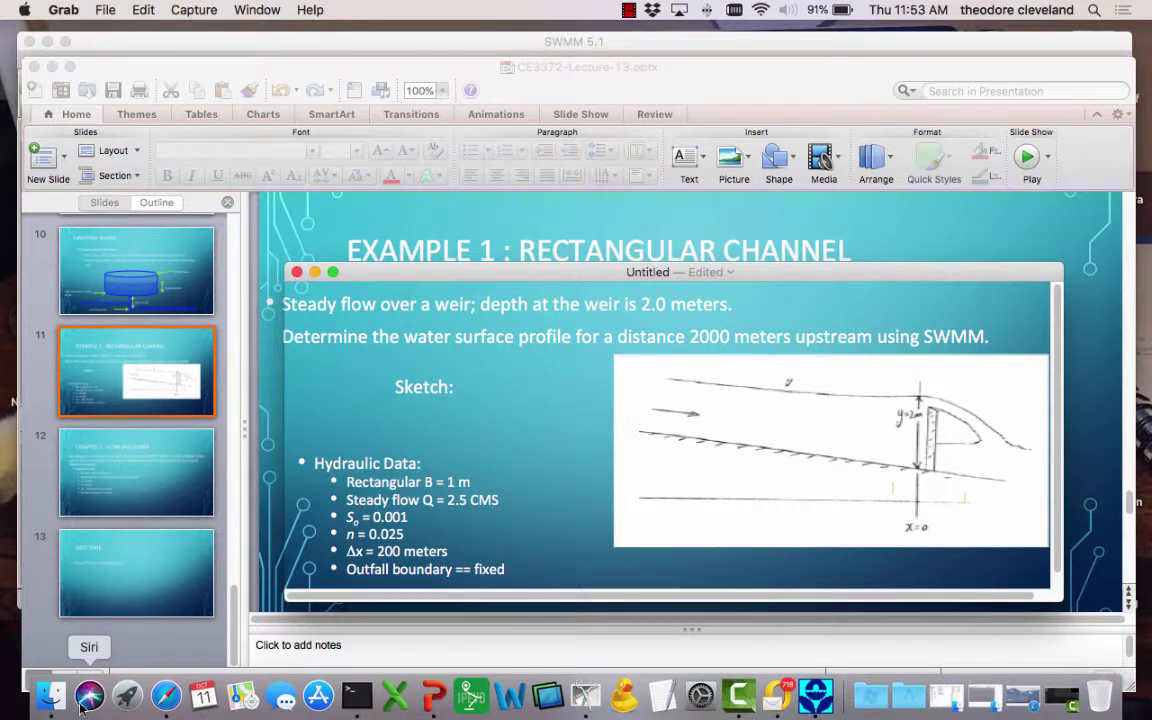
- Launch GraphicConverter 10 from the third page of Launchpad
click(124, 697)
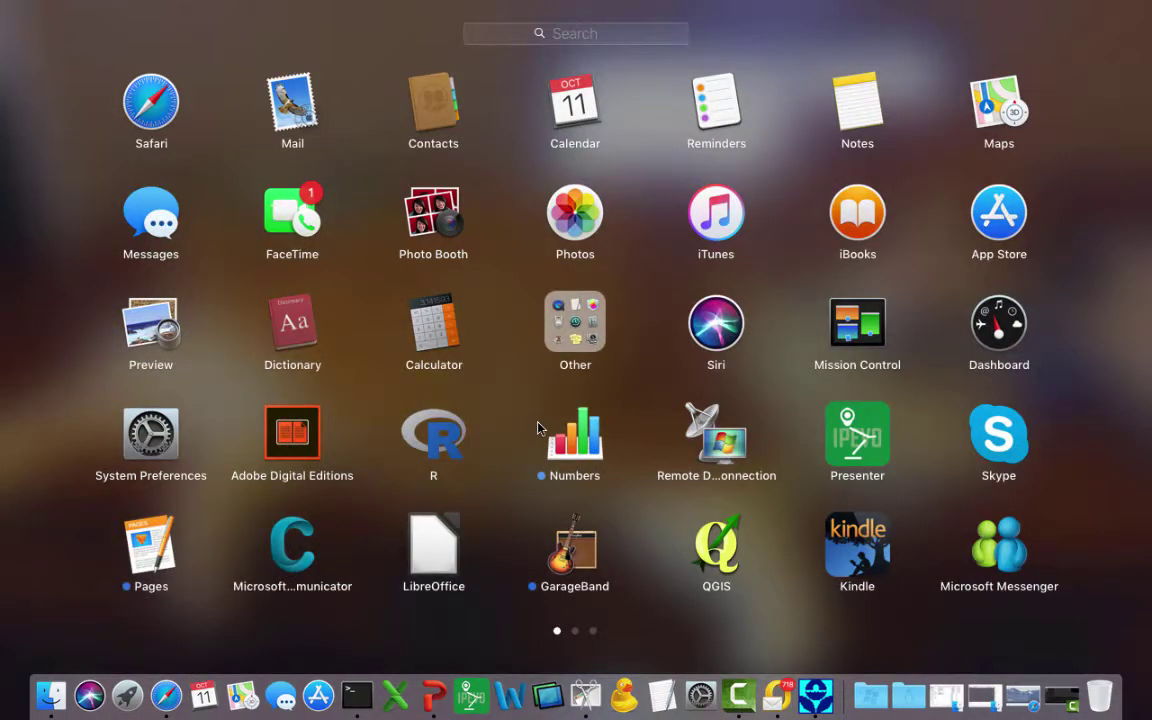
click(574, 632)
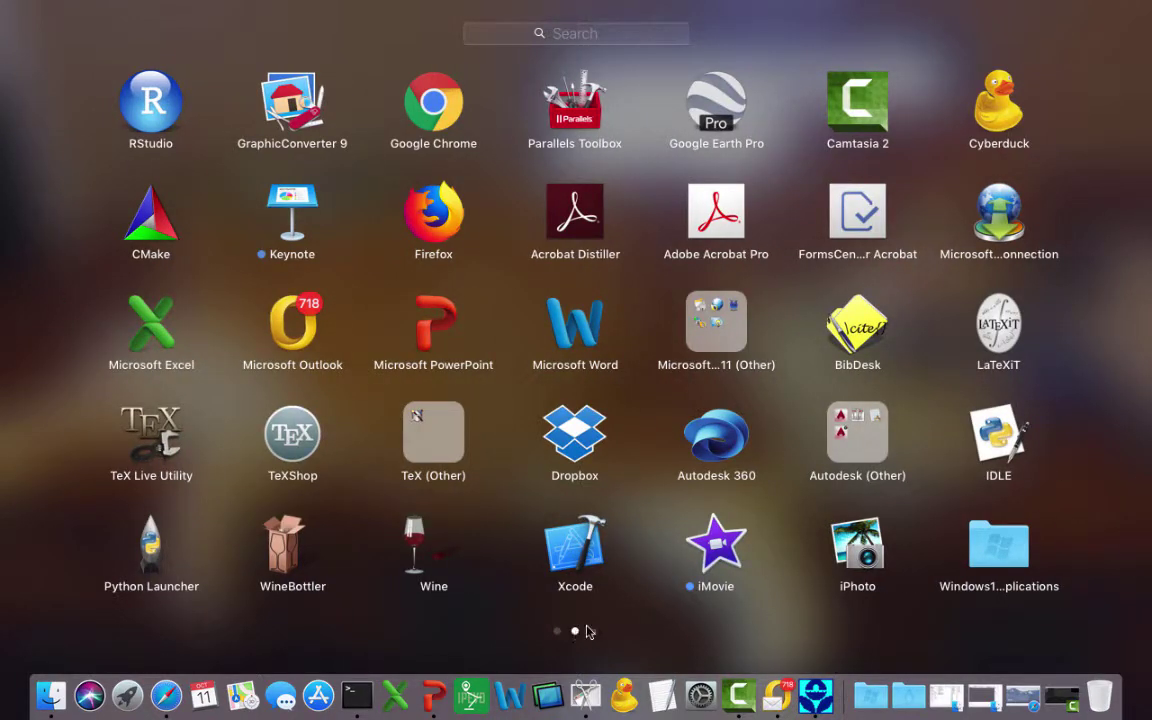
click(593, 632)
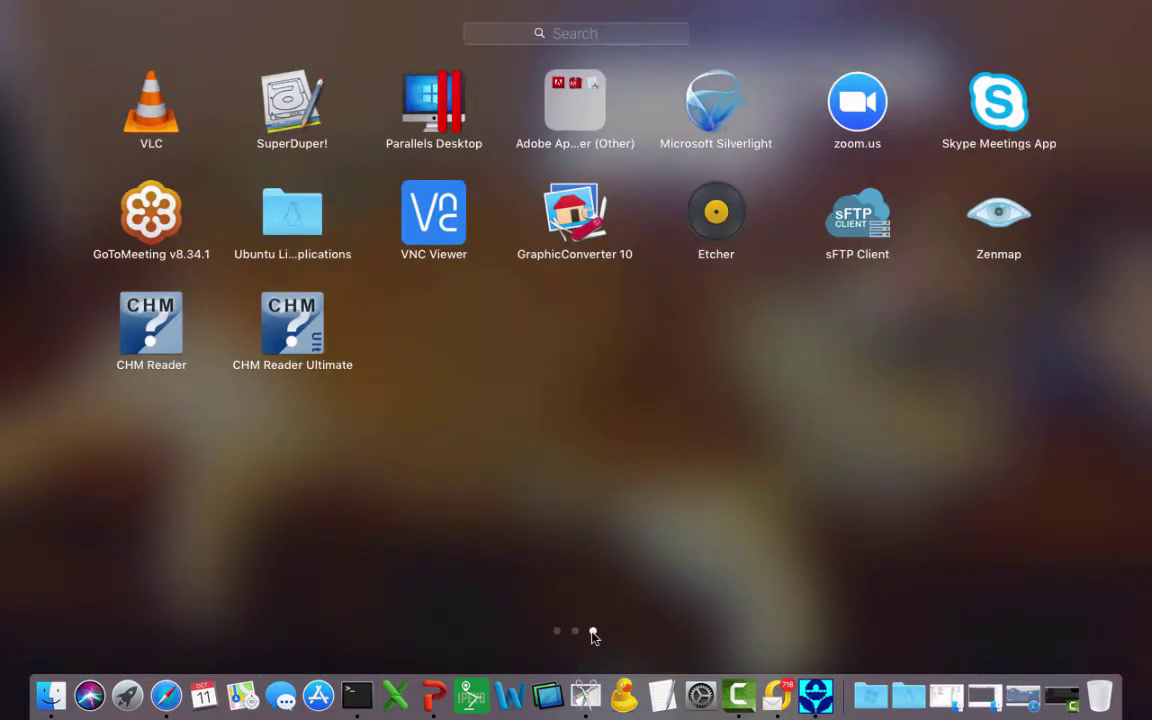
click(567, 244)
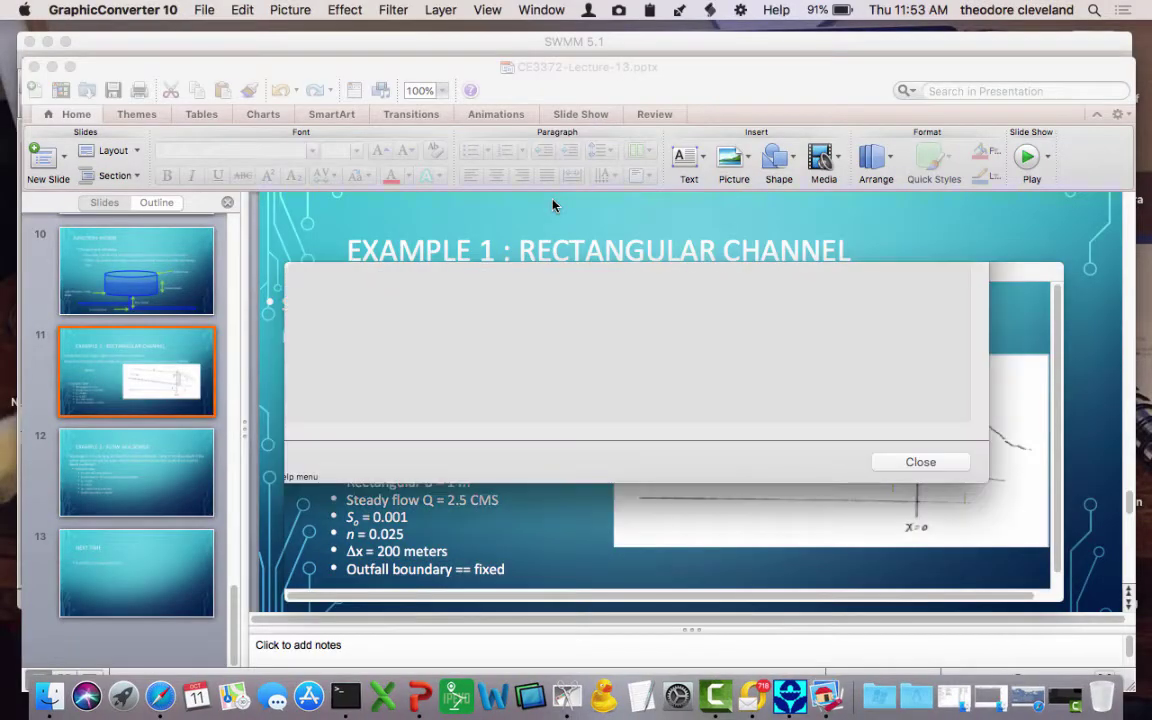
- Create a new image from the clipboard capture and save it as example1.bmp on the Desktop
key(super+shift+n)
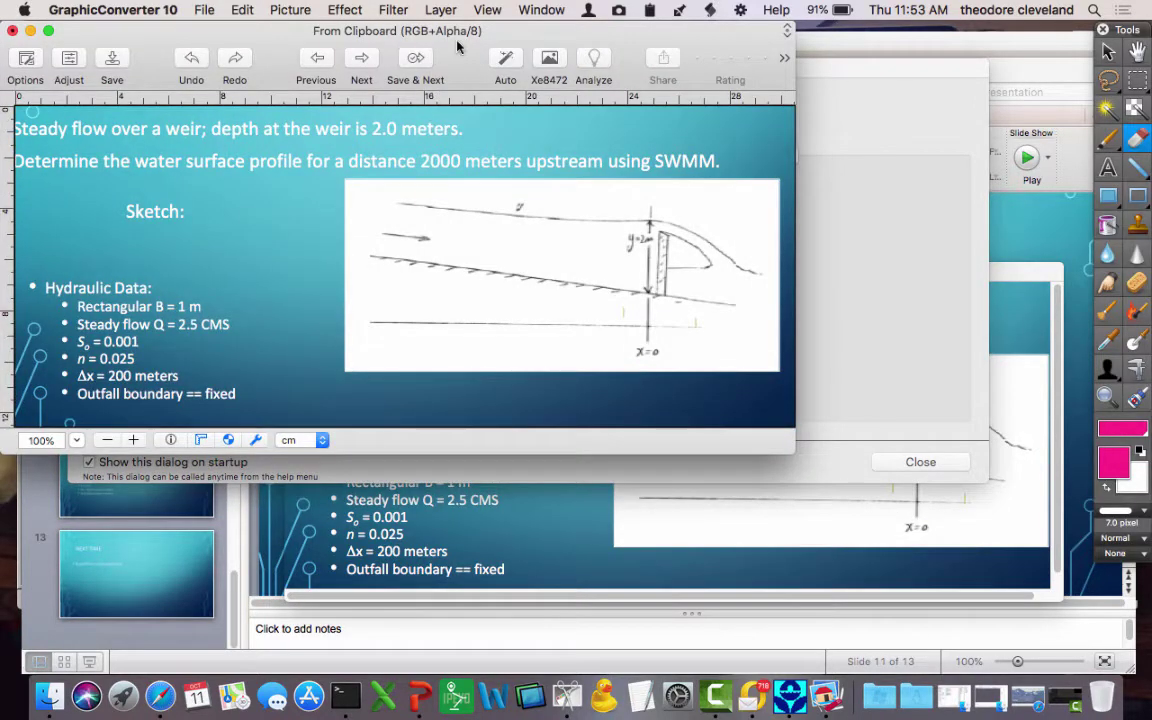
drag(374, 26, 411, 68)
click(198, 9)
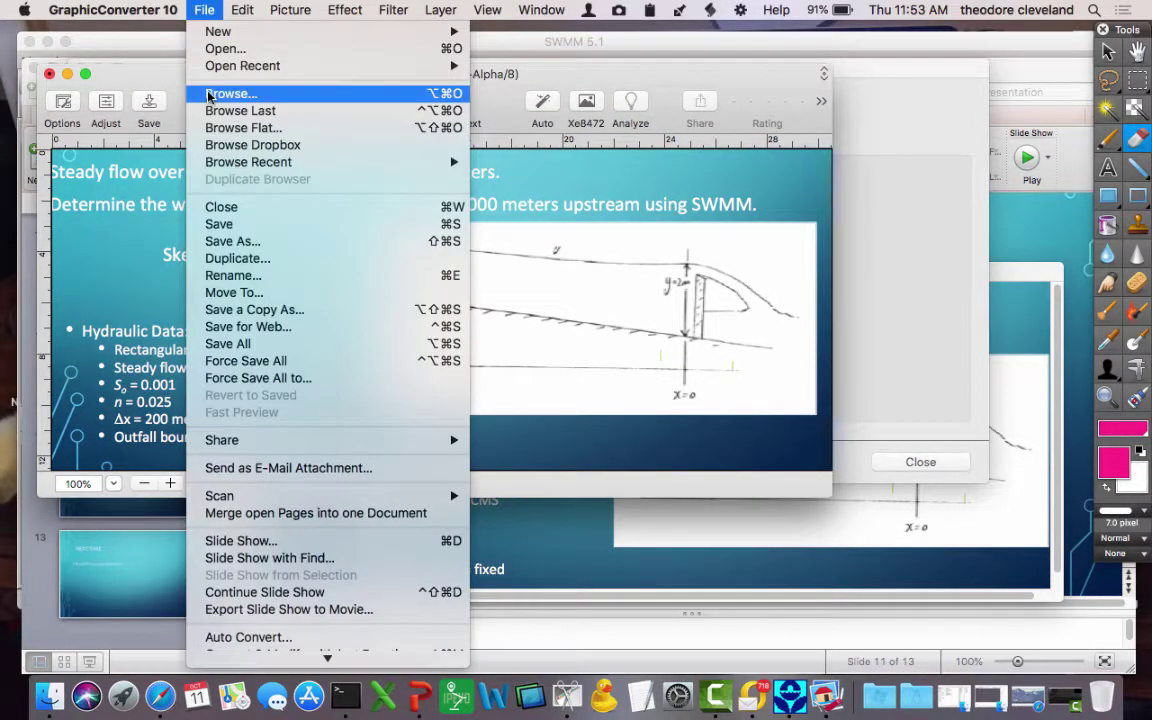
click(232, 243)
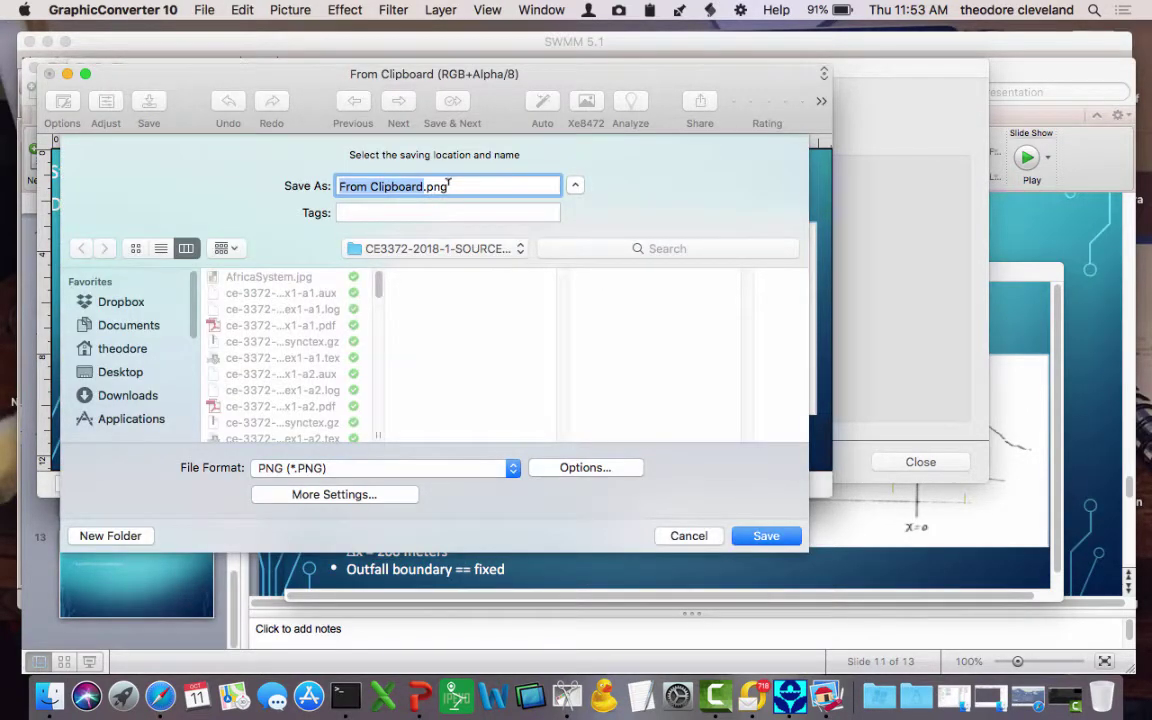
drag(448, 184, 429, 186)
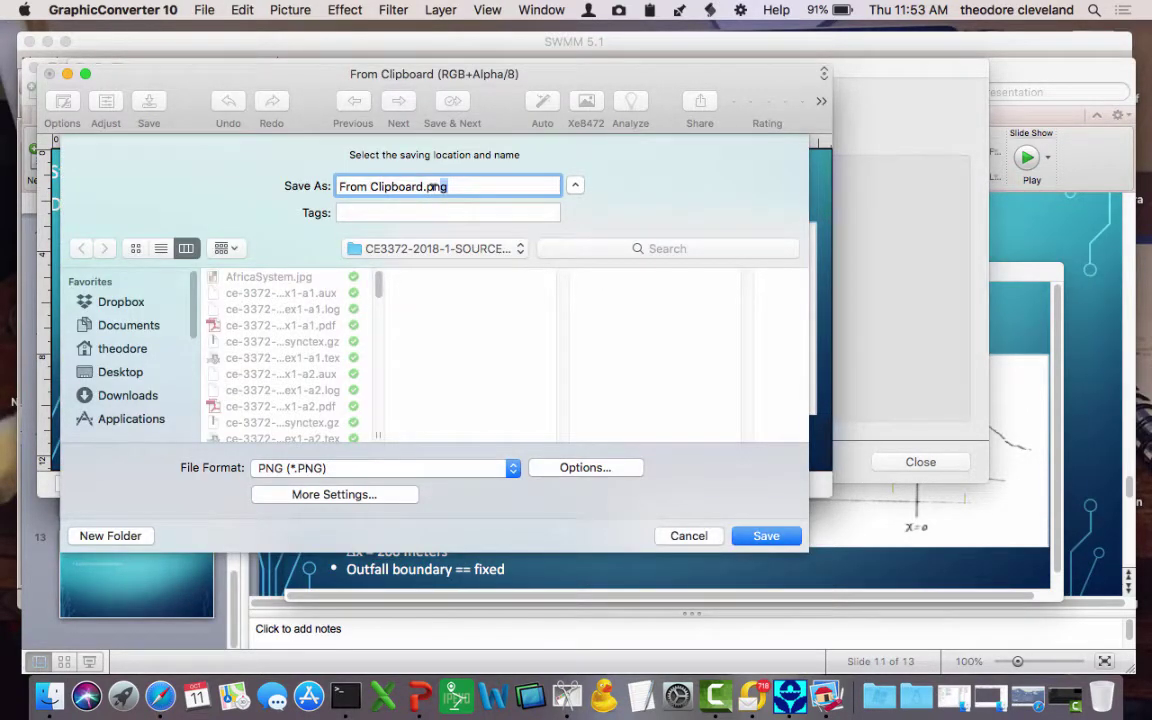
text(bmp)
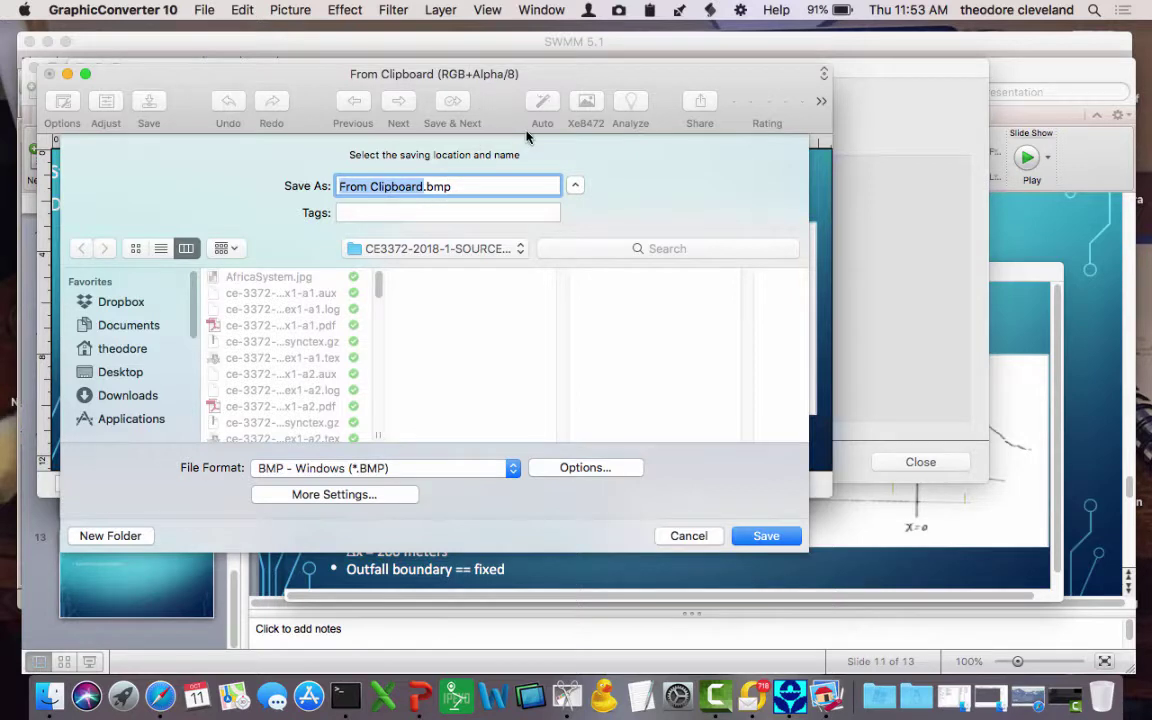
text(exampl)
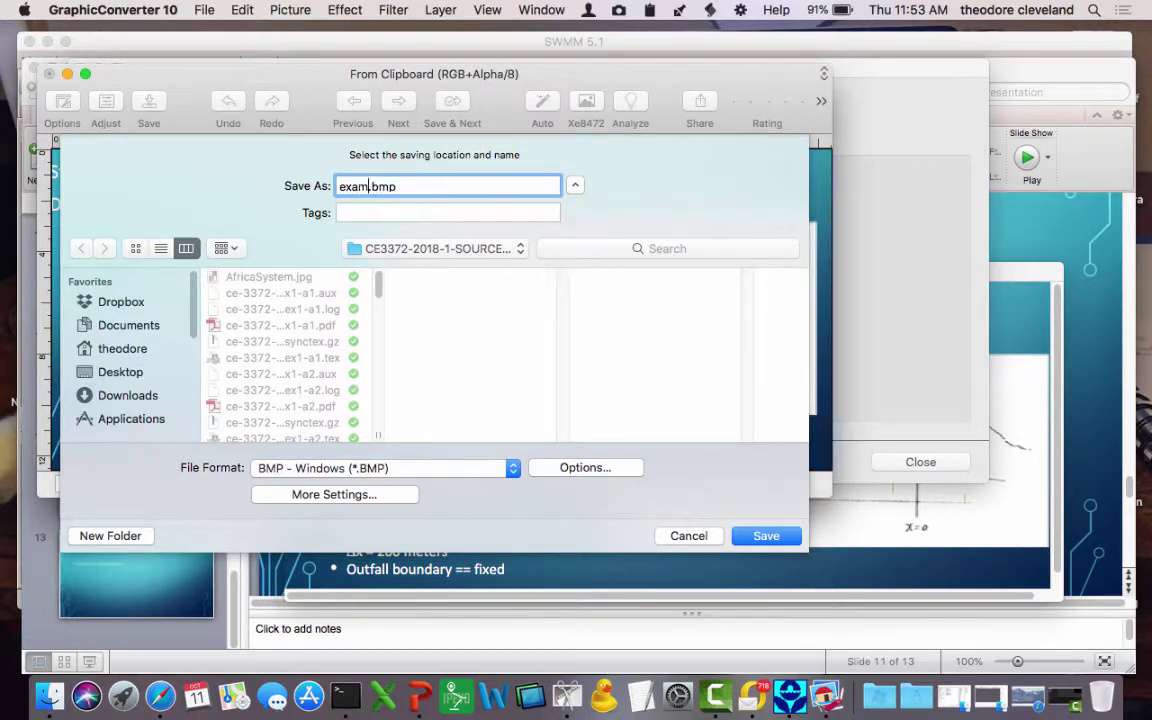
text(e1)
click(113, 373)
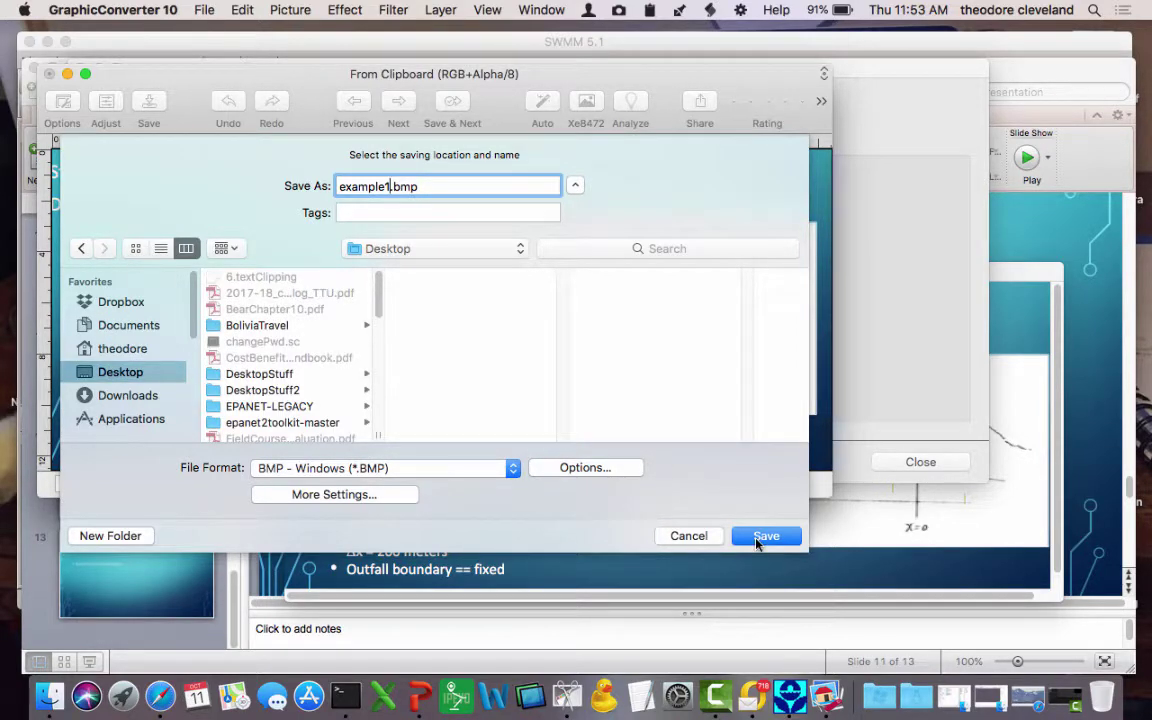
click(763, 535)
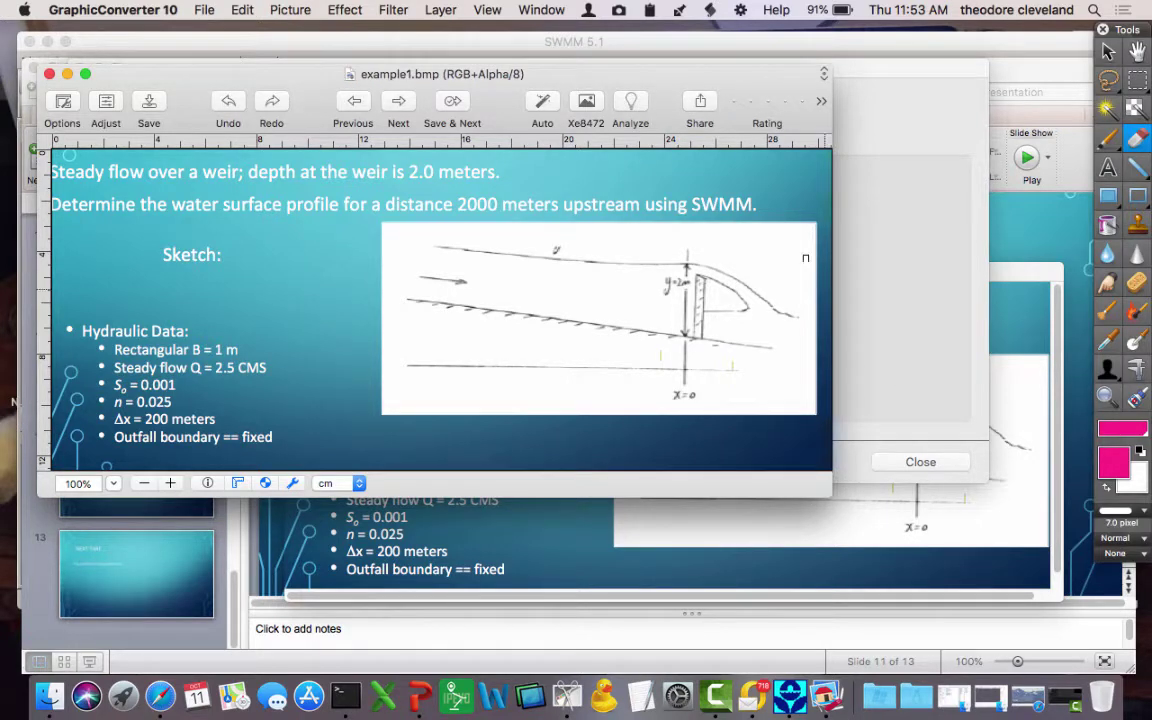
click(422, 679)
click(786, 698)
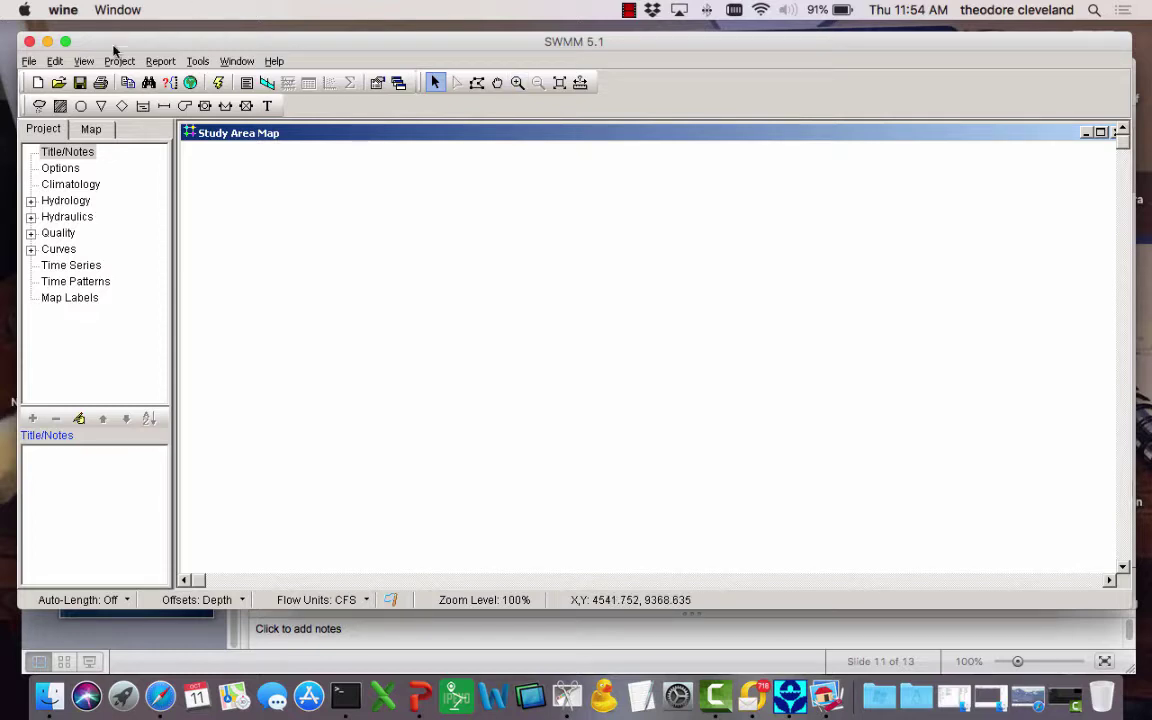
- Load example1.bmp from the Desktop as the Study Area Map backdrop
click(85, 62)
mouse_move(112, 94)
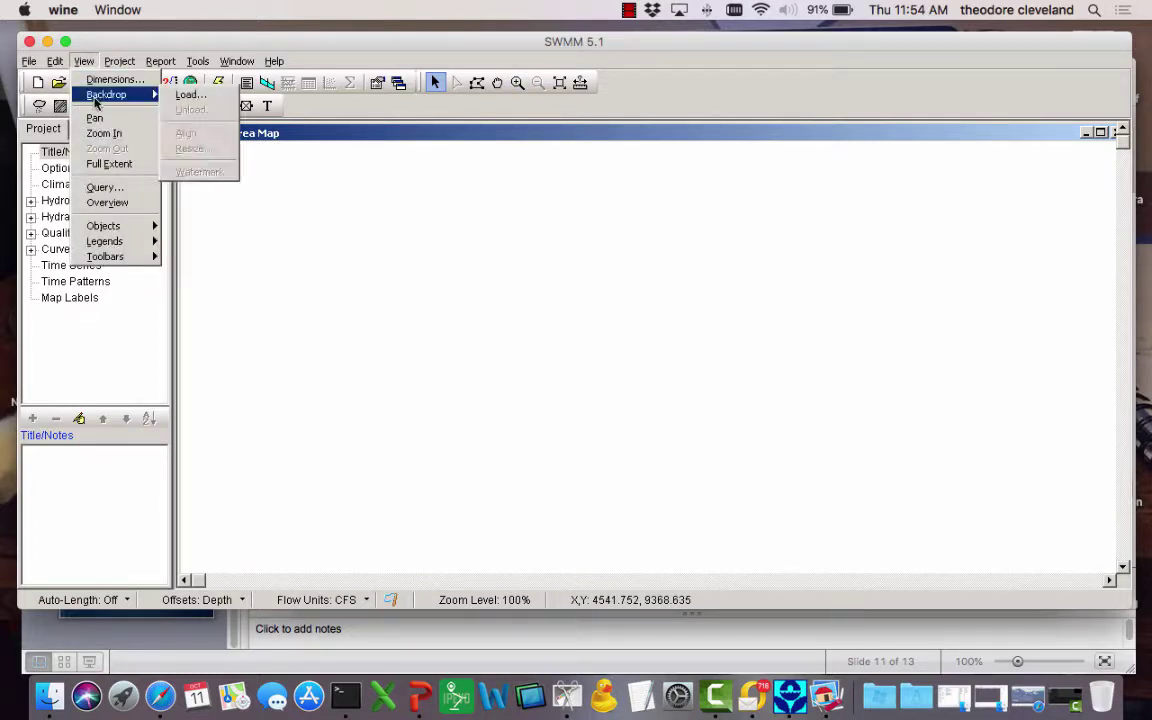
click(172, 94)
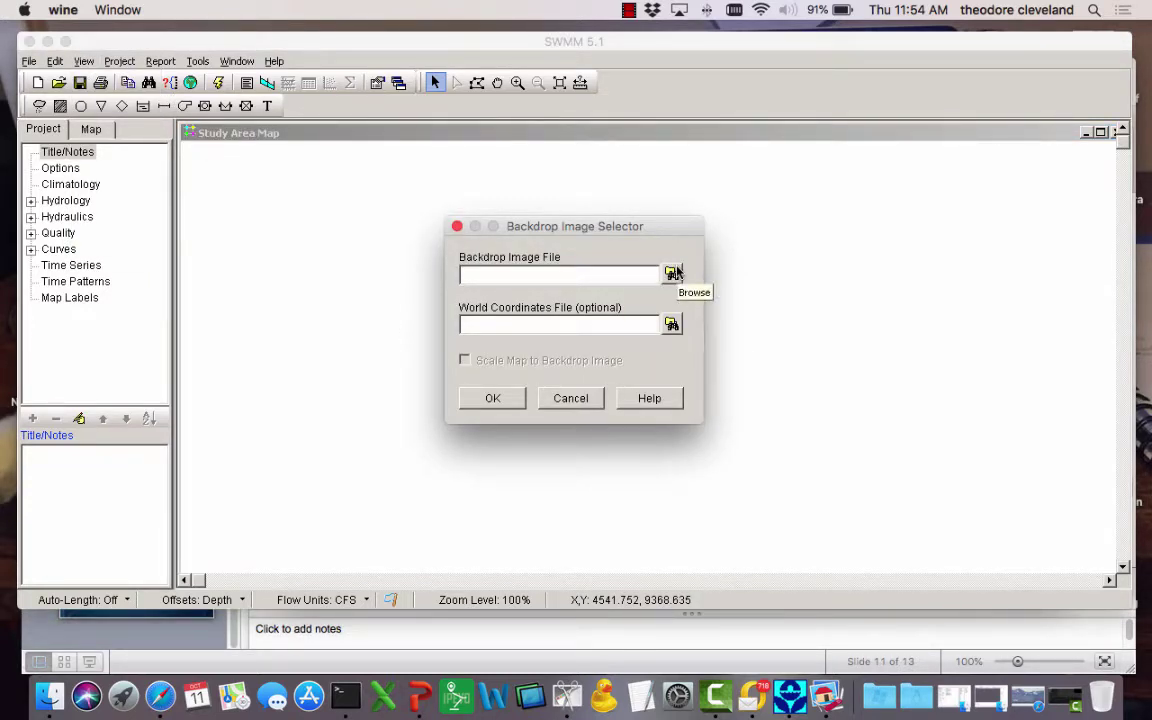
click(672, 274)
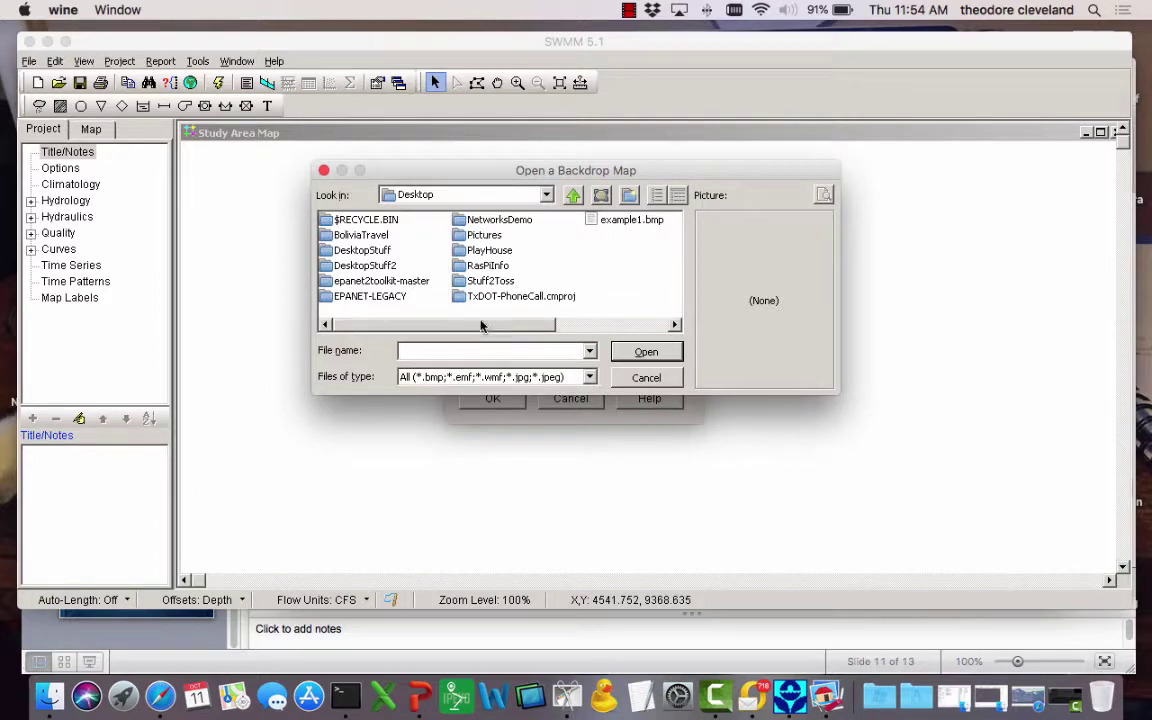
click(628, 222)
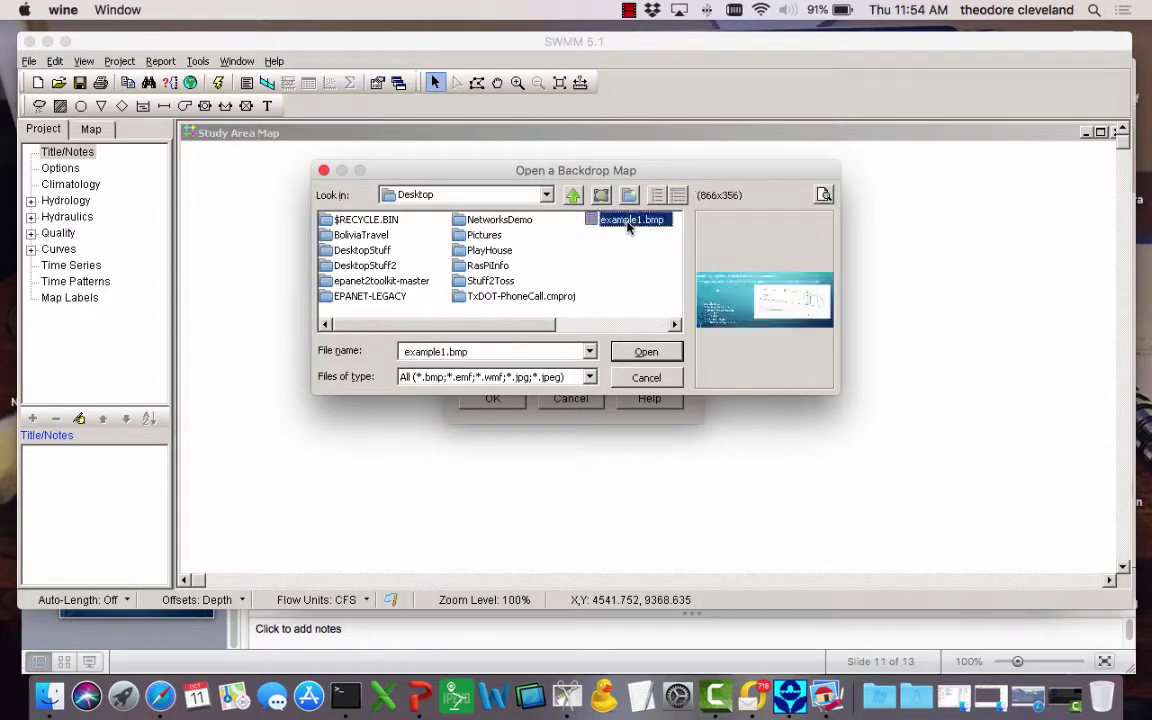
click(644, 352)
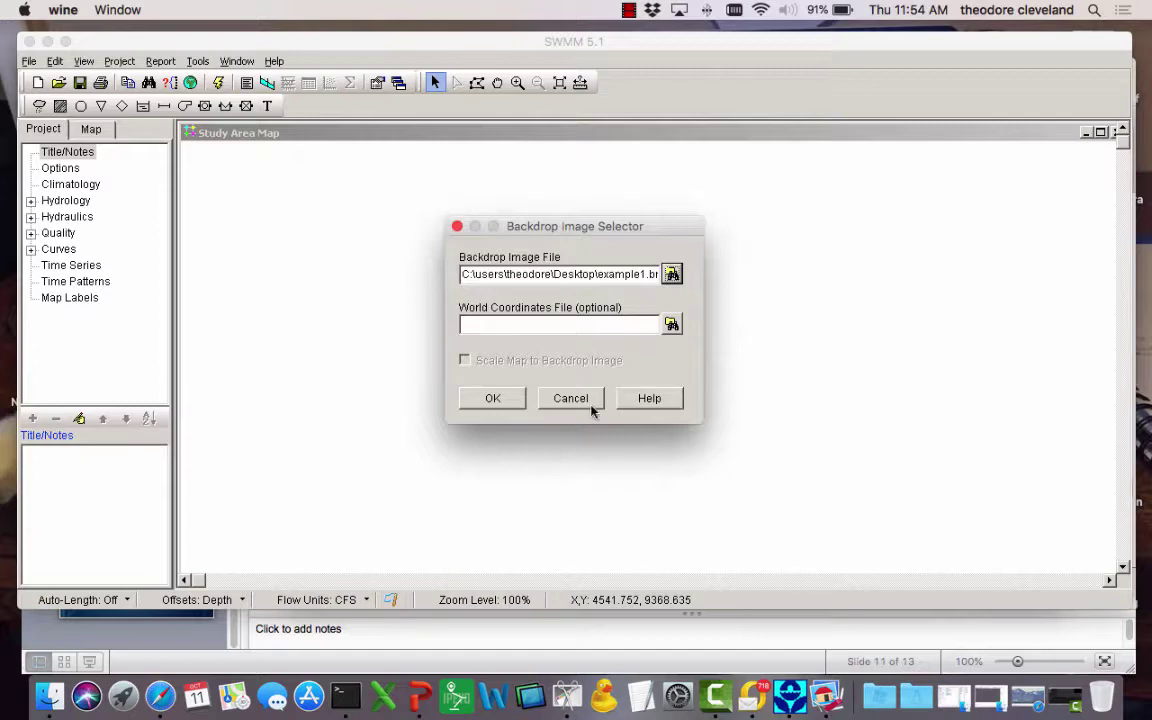
click(508, 401)
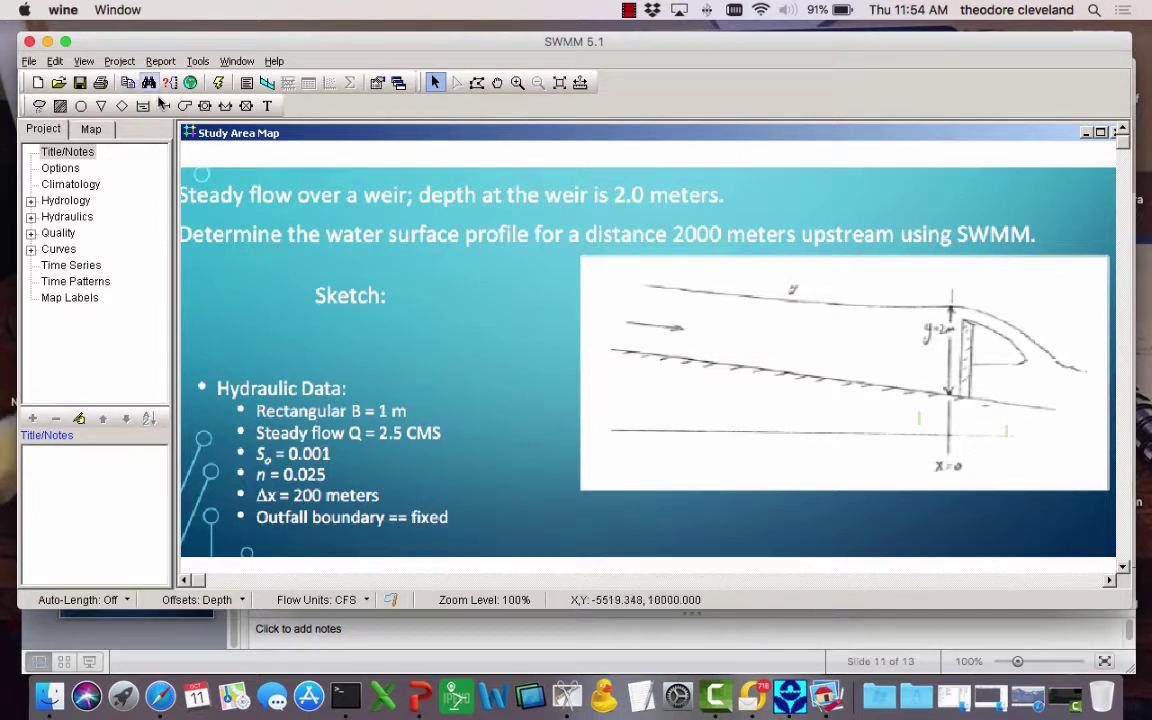
- Place outfall 1 at the weir and junctions 2 through 8 upstream along the sketched channel
click(101, 107)
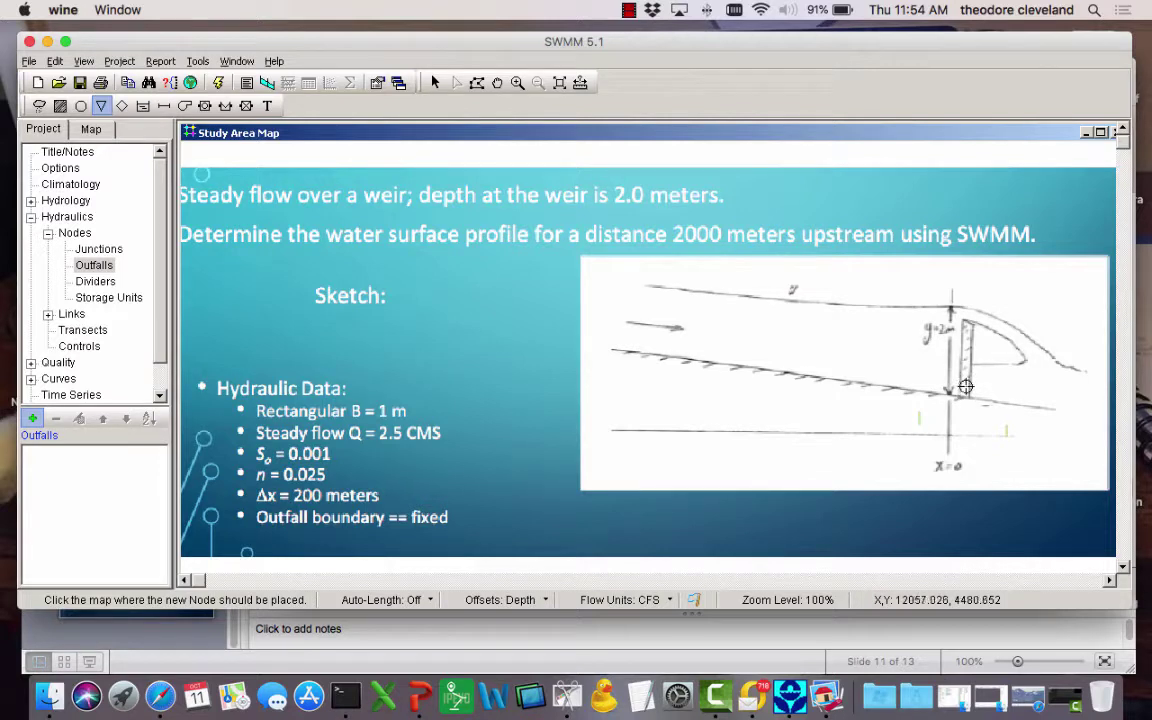
click(966, 386)
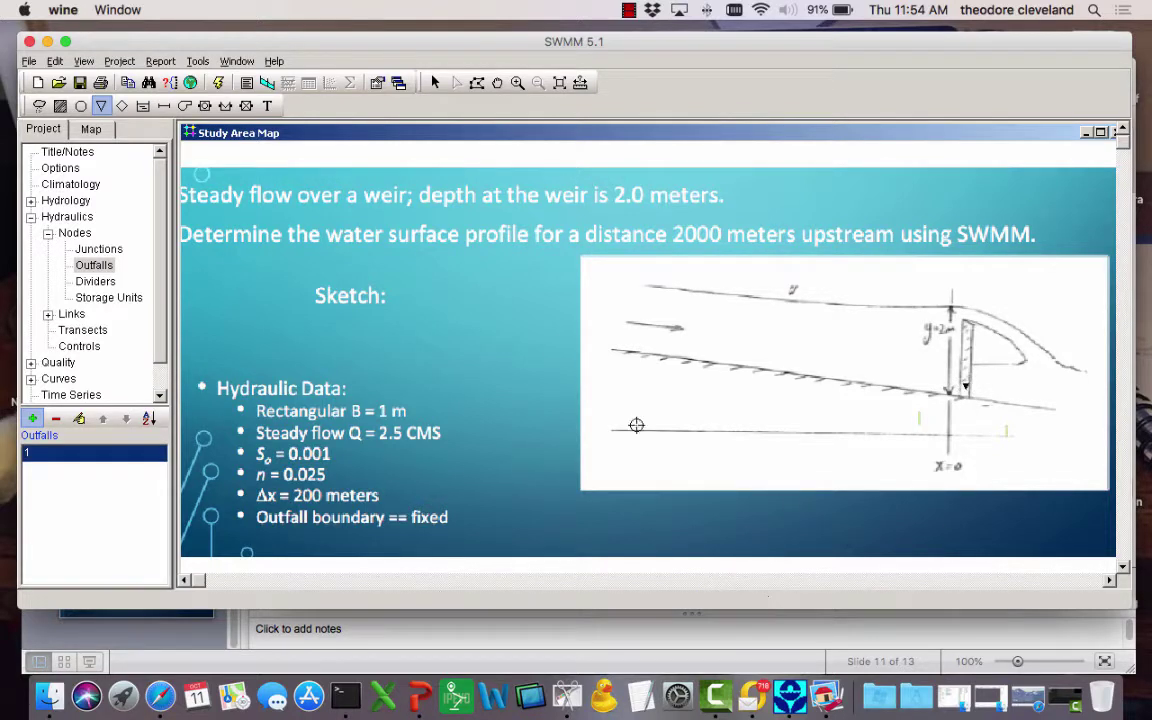
click(82, 107)
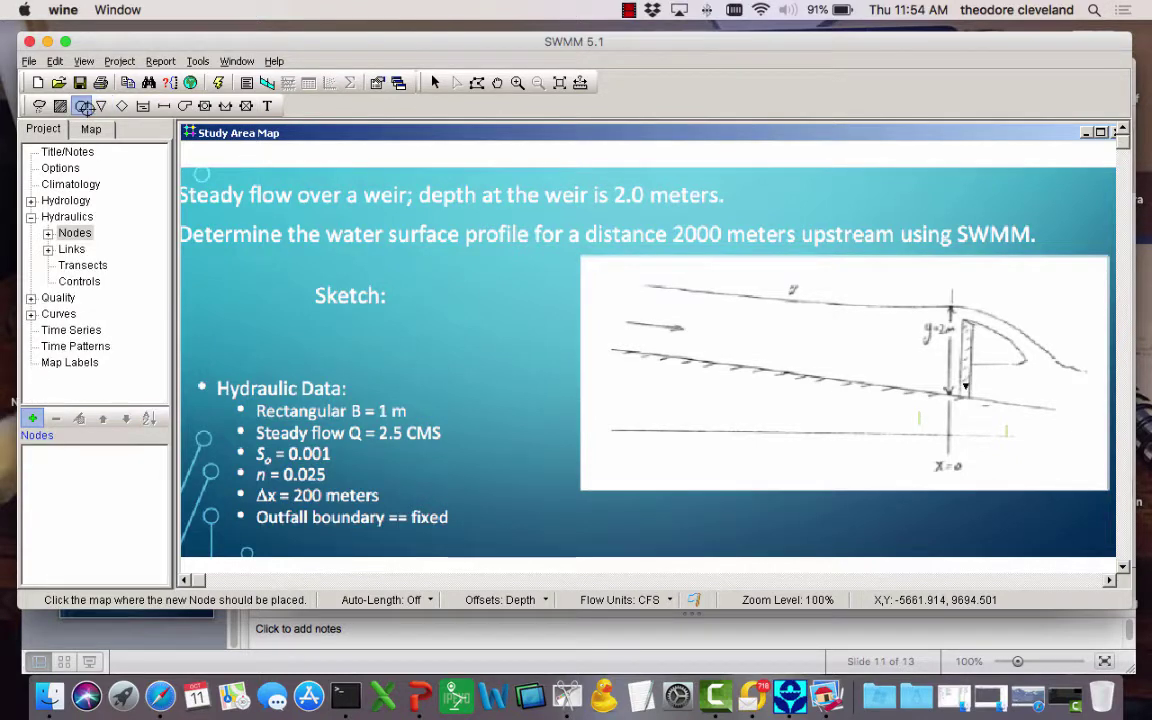
click(872, 379)
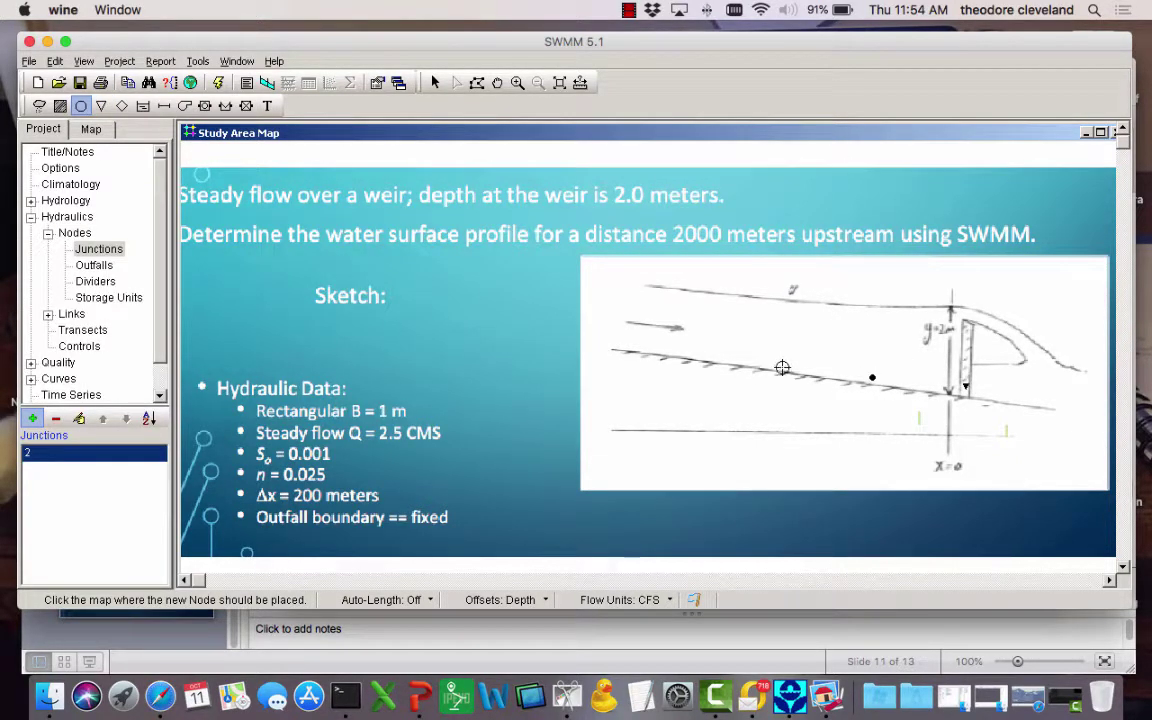
click(782, 367)
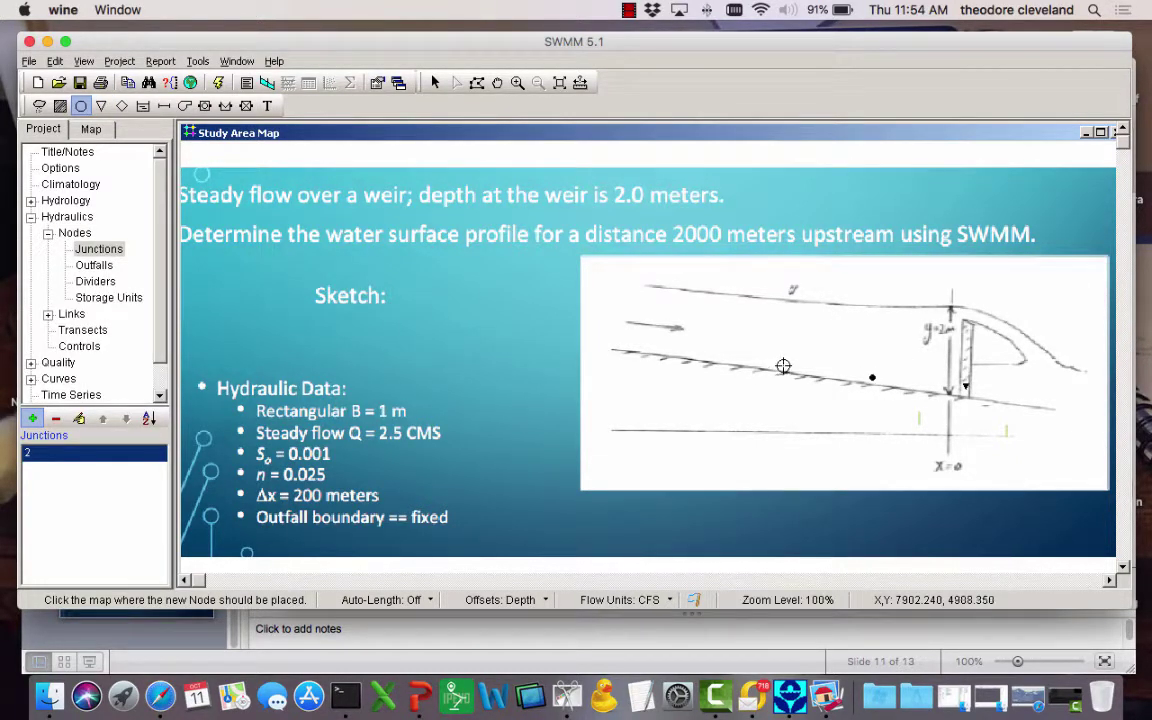
click(709, 357)
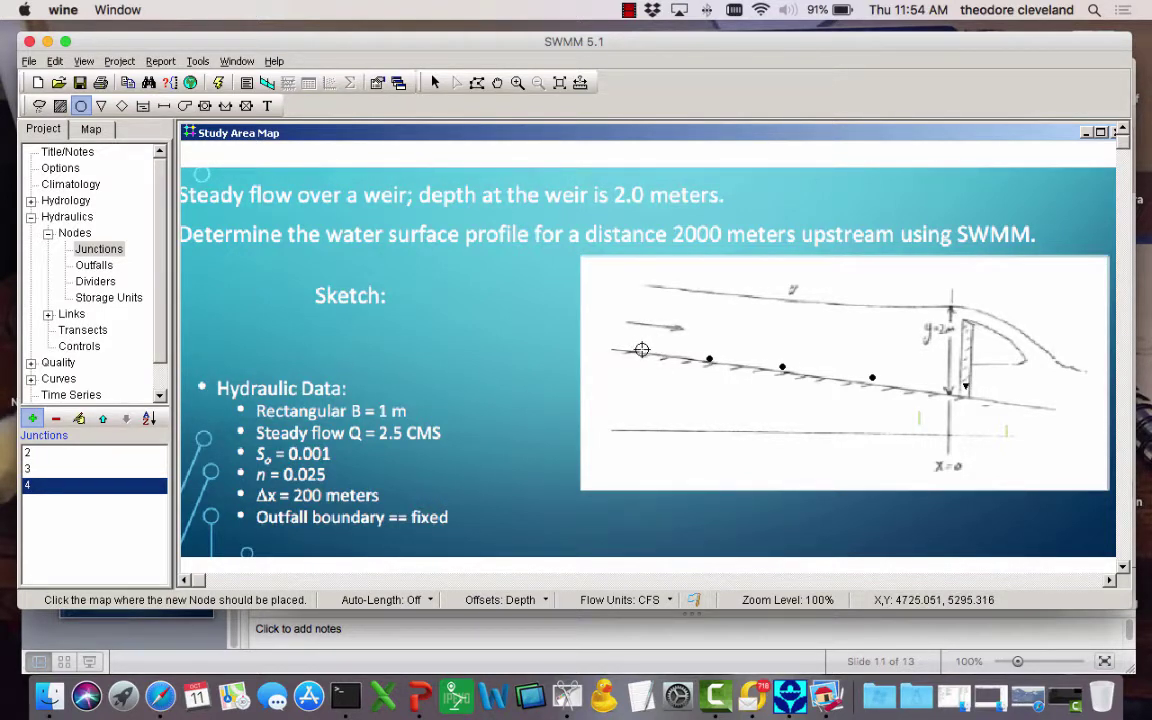
click(642, 349)
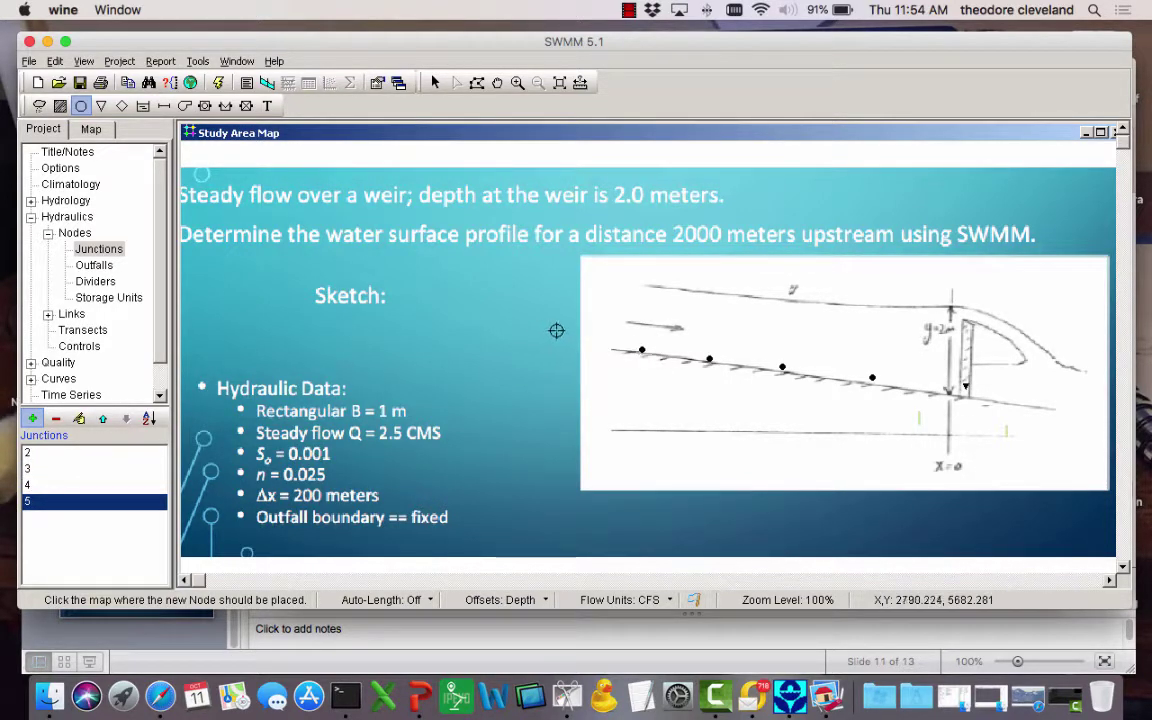
click(556, 330)
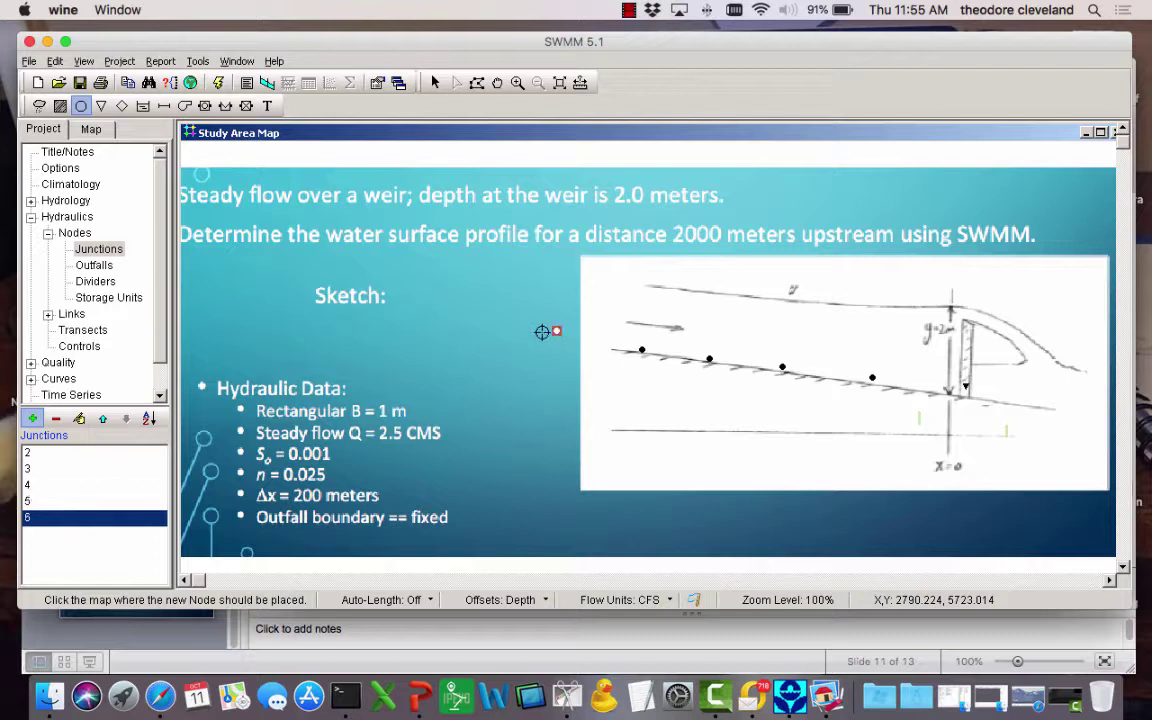
click(475, 320)
click(410, 303)
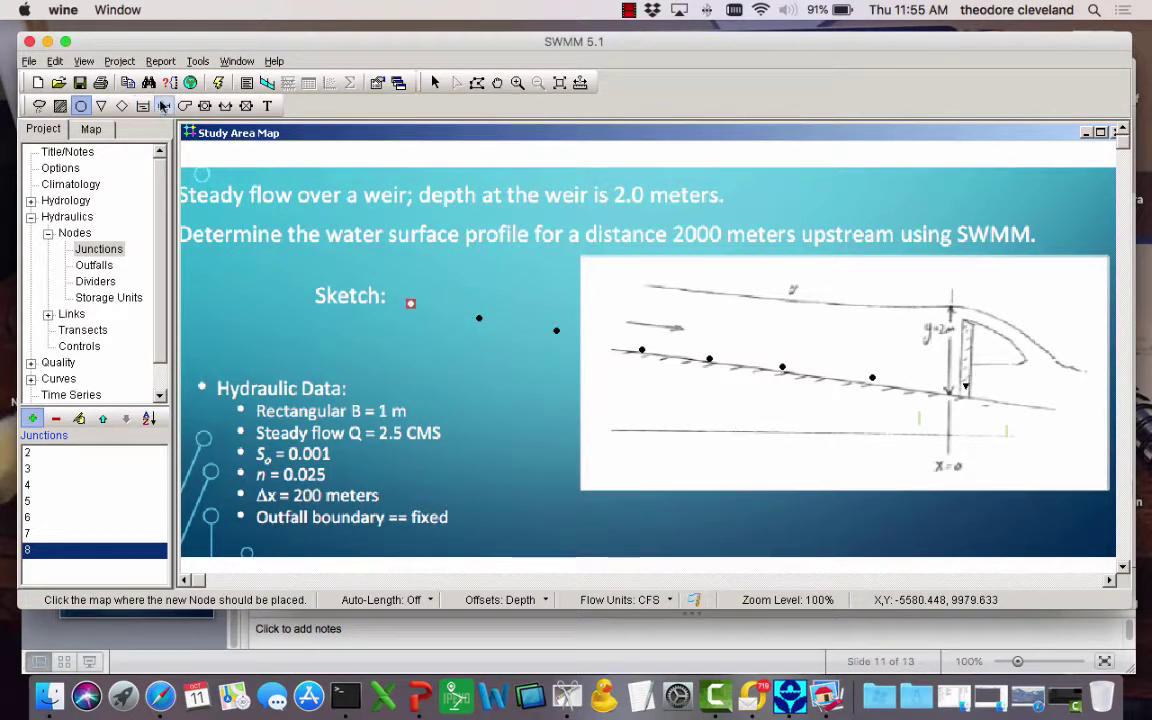
- Set the default conduit cross-section to open rectangular
click(119, 61)
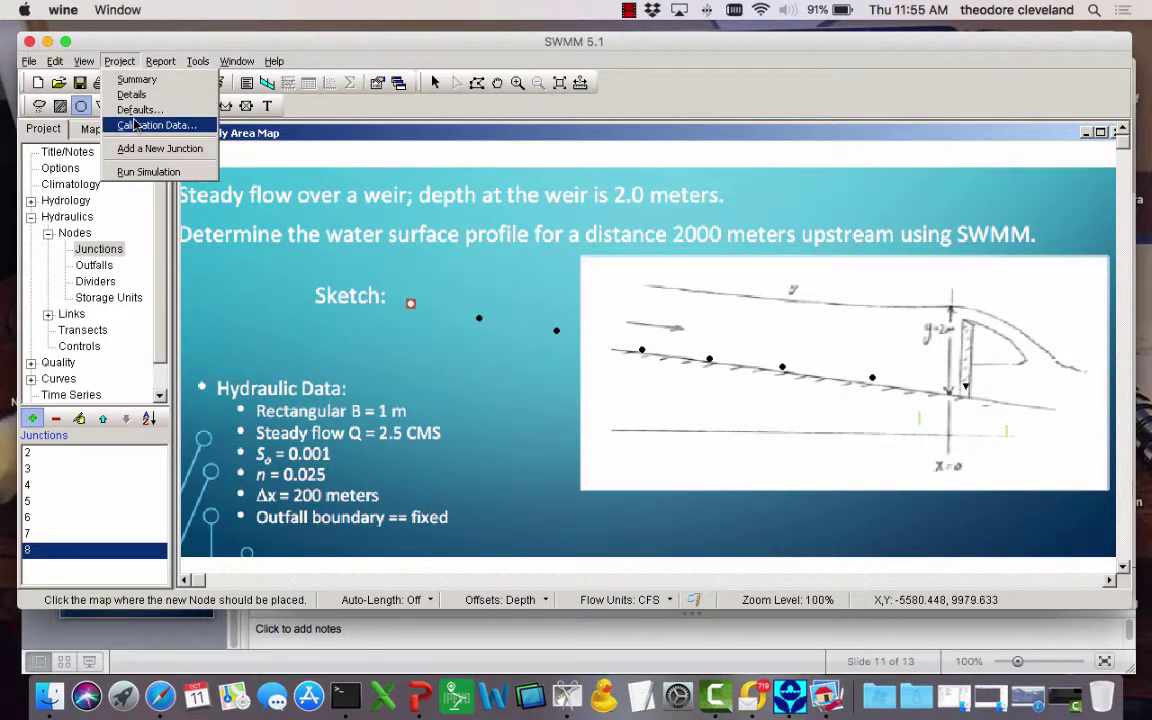
click(132, 109)
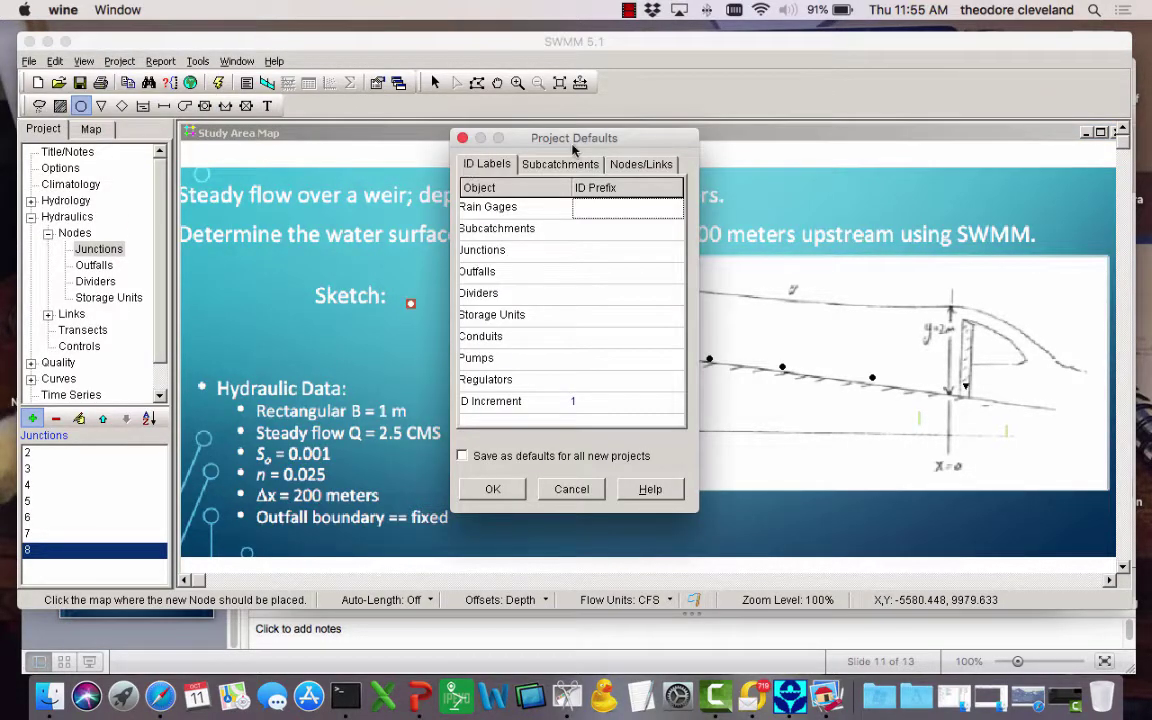
click(640, 164)
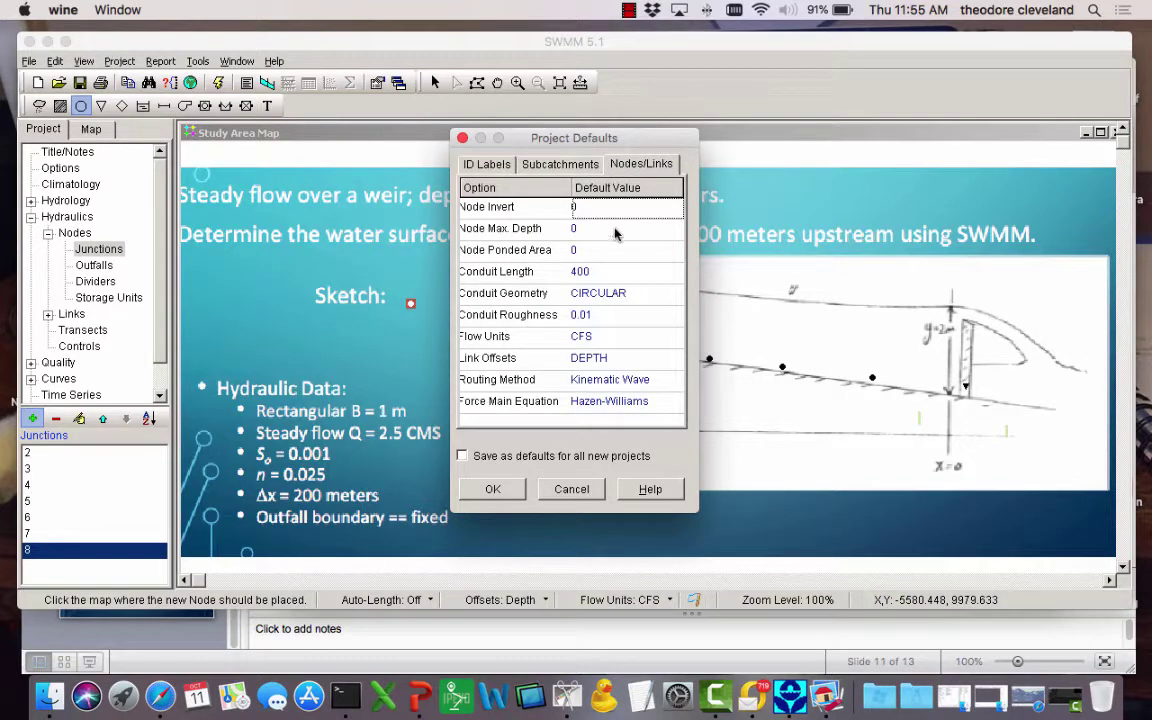
click(623, 292)
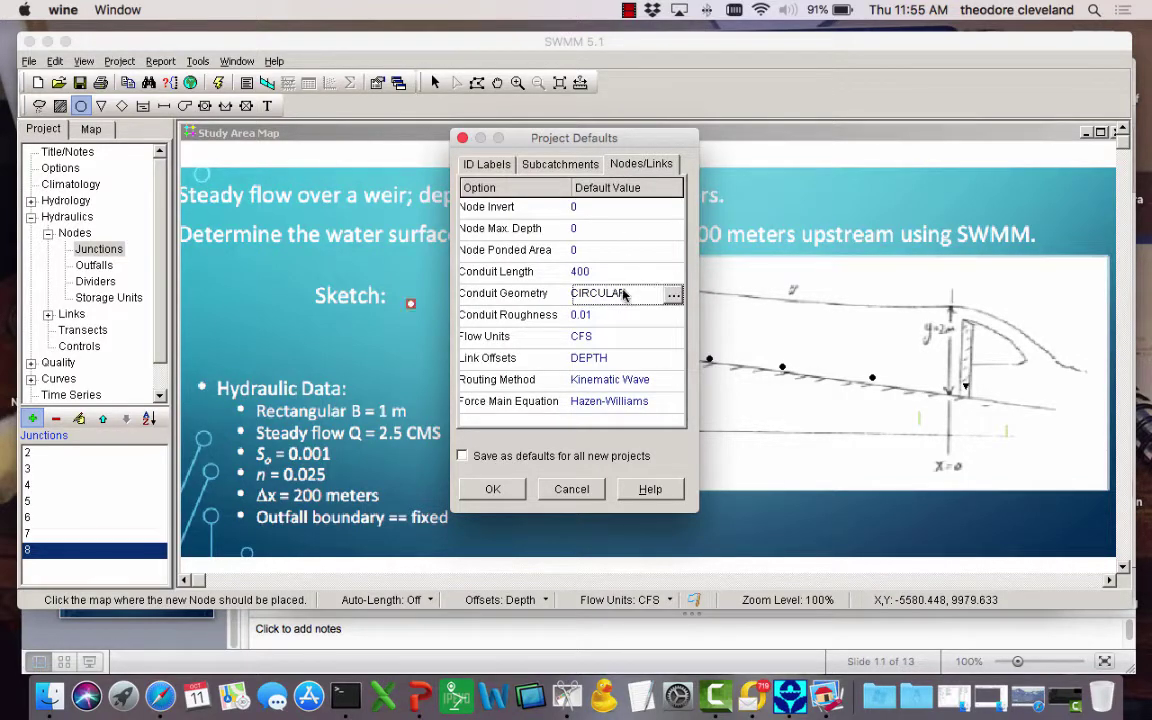
click(673, 294)
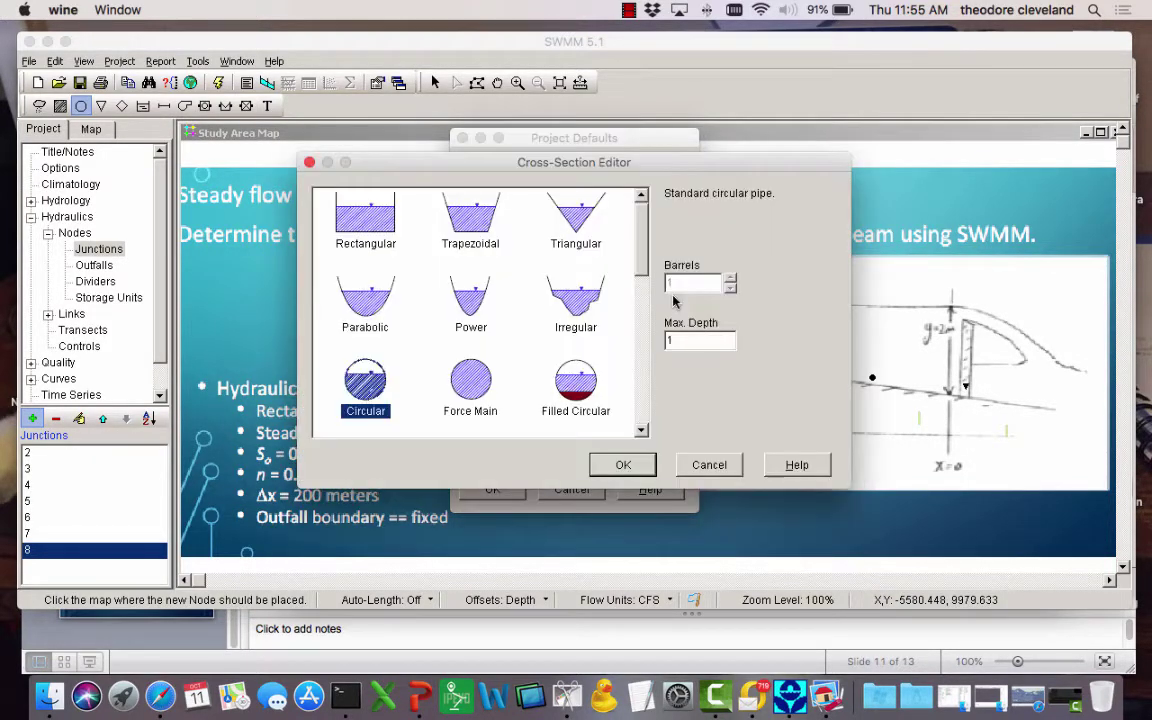
click(318, 203)
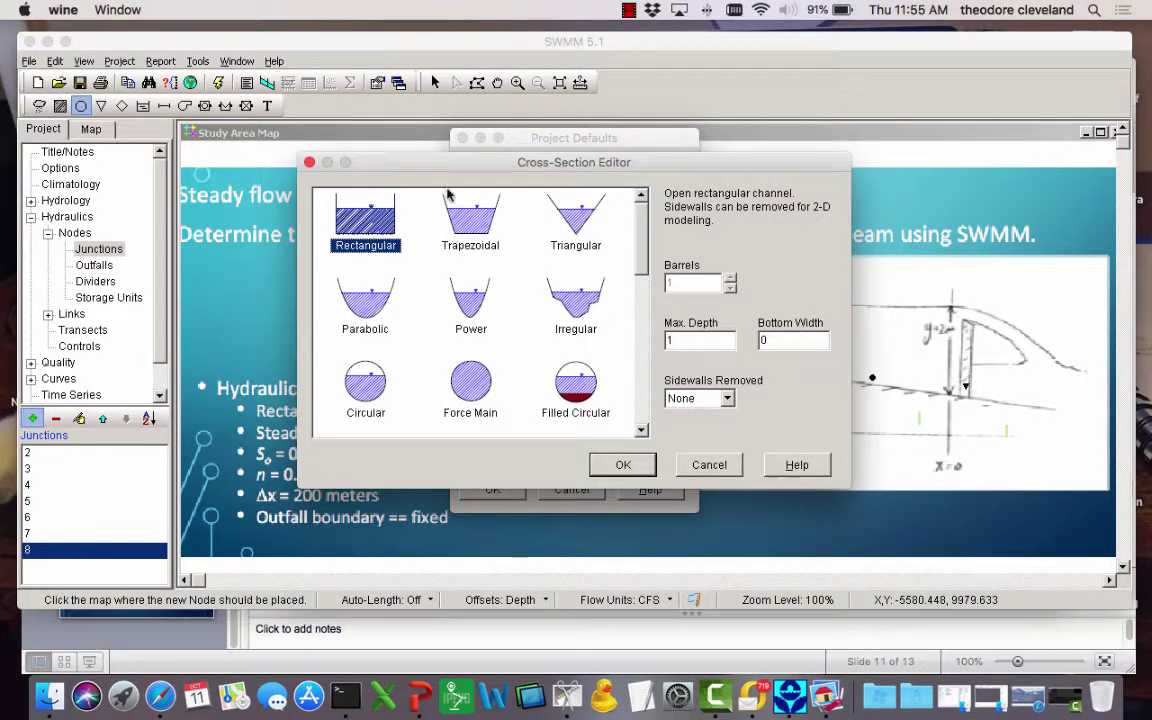
drag(440, 167, 531, 188)
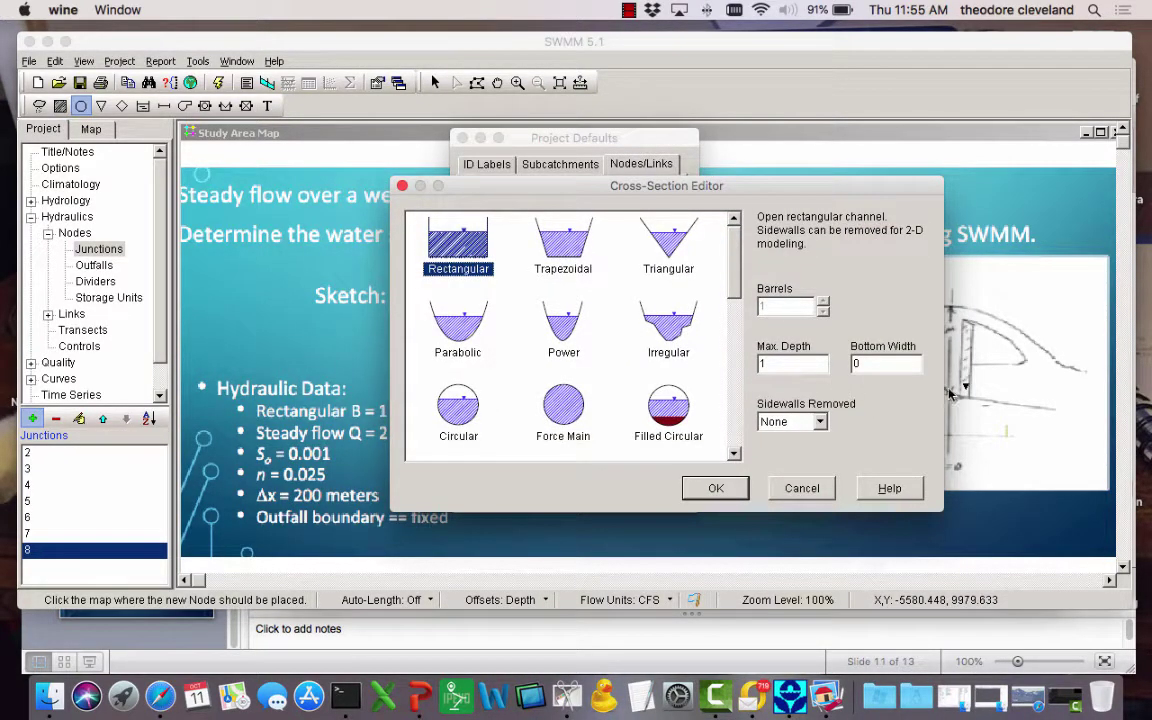
click(869, 364)
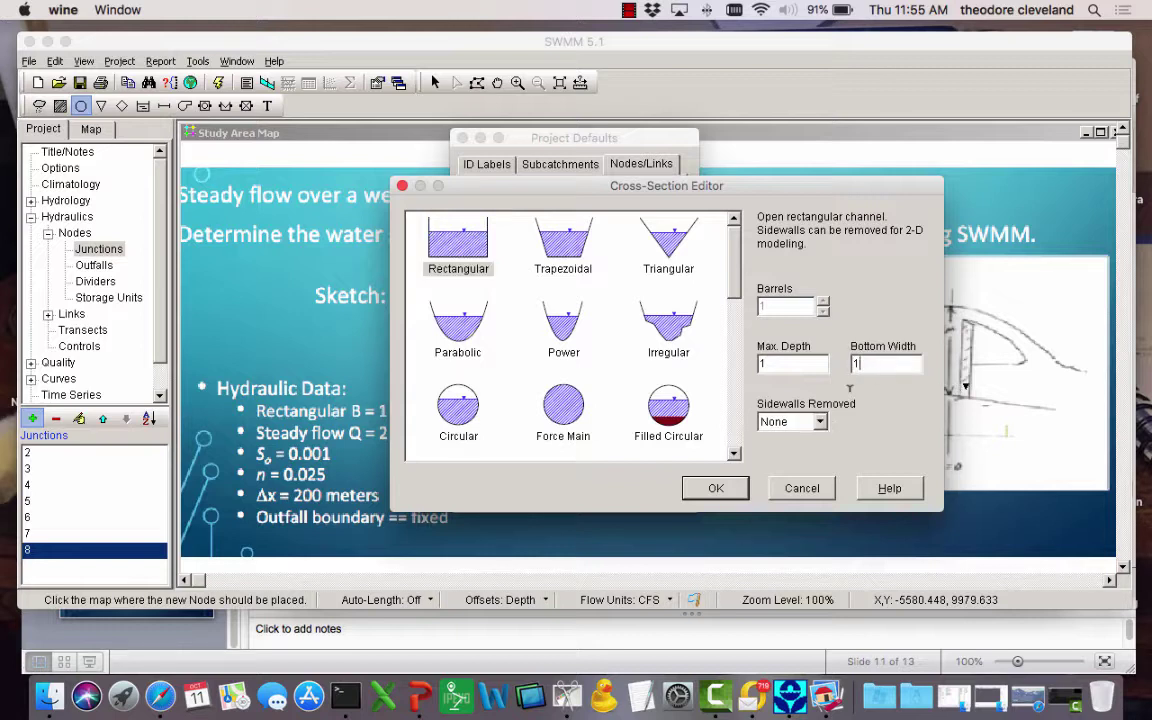
double_click(776, 364)
click(715, 488)
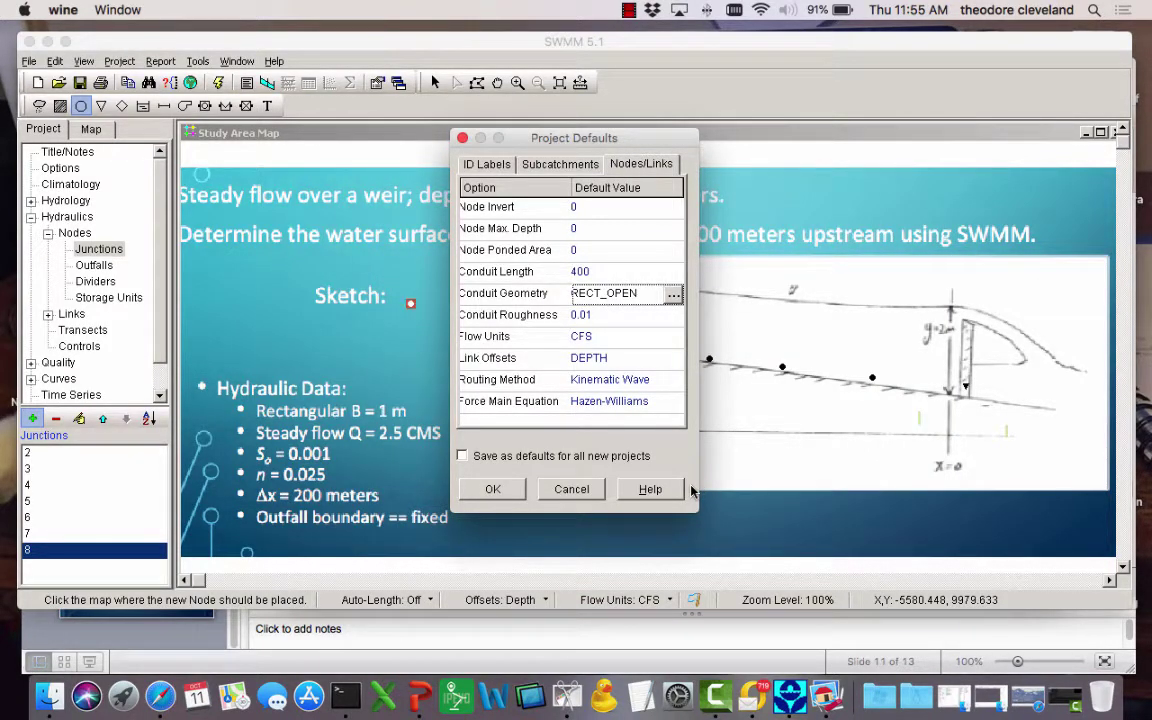
- Set the default conduit length to 200 and roughness to 0.025
click(604, 268)
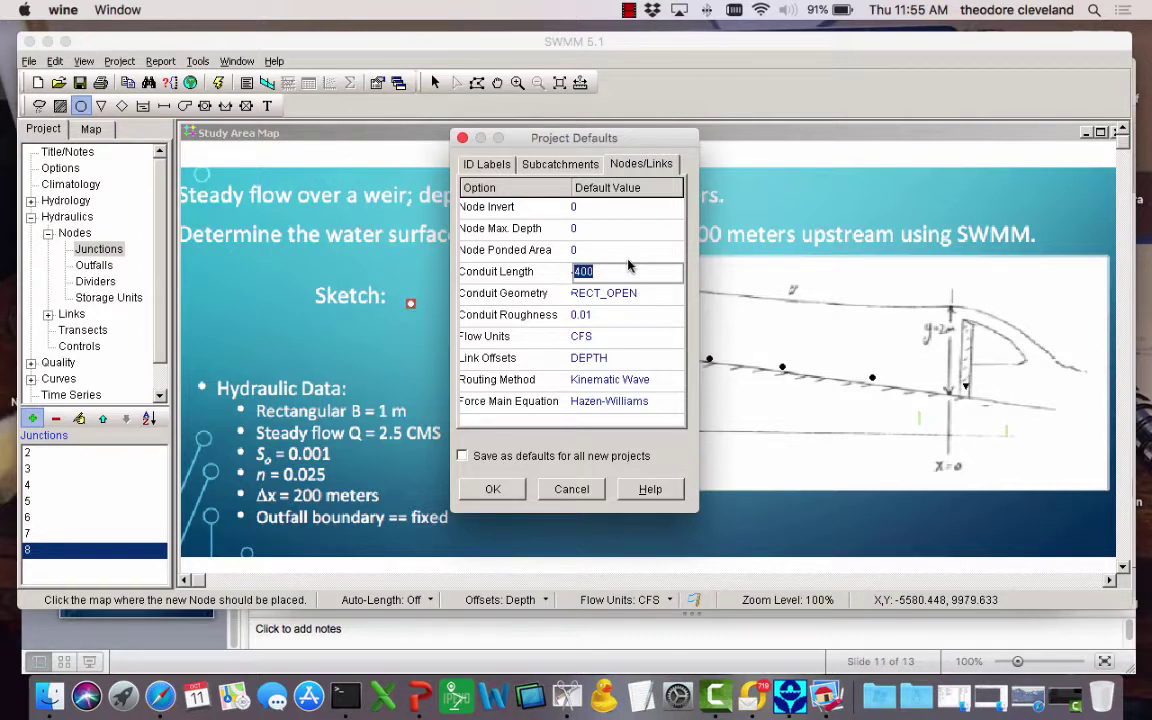
text(200)
click(643, 314)
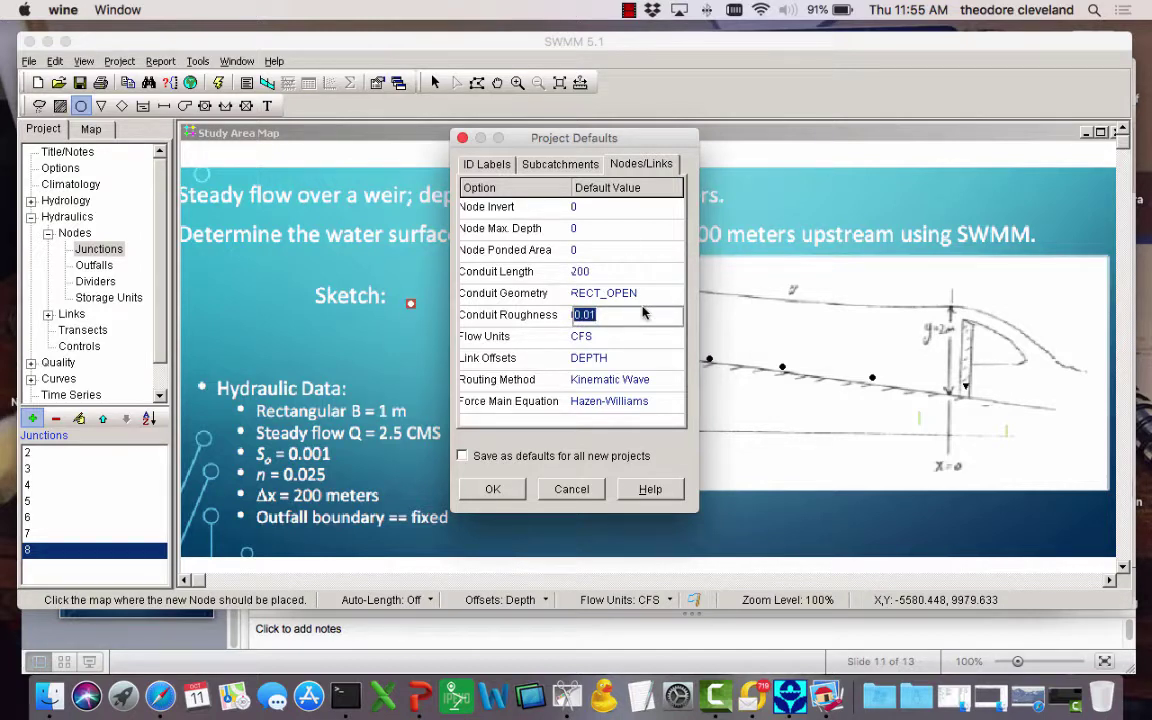
text(0)
- Choose CMS flow units and Dynamic Wave routing, and save the defaults
click(668, 338)
click(676, 338)
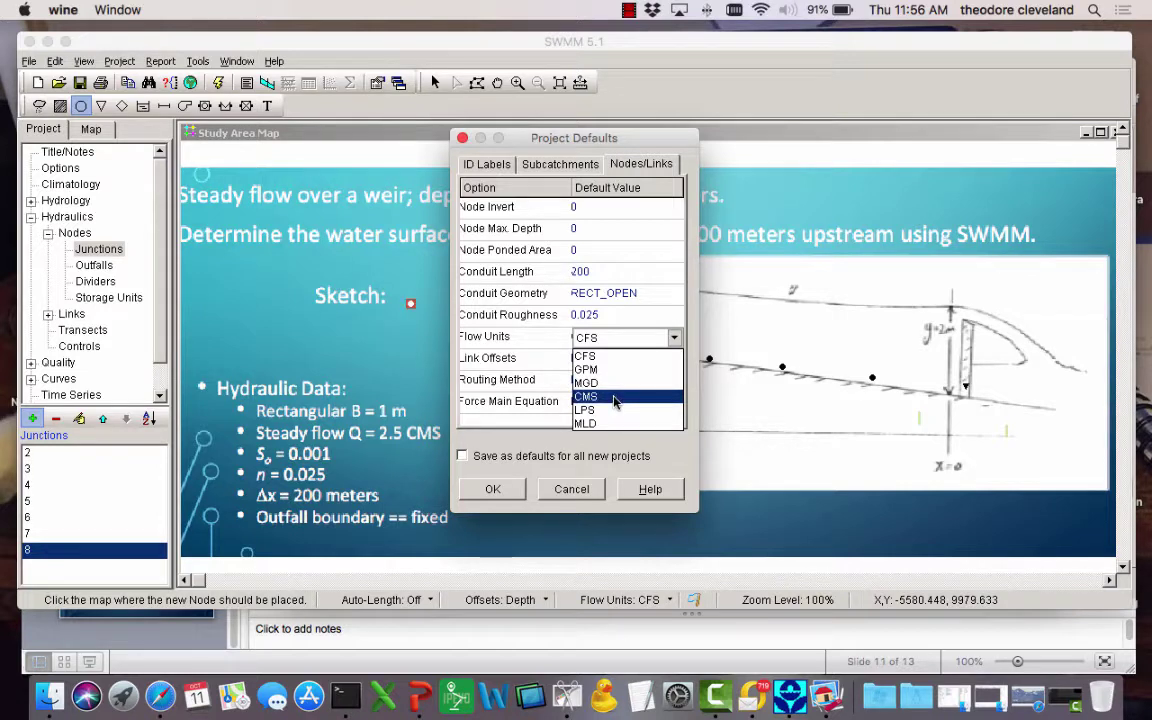
click(616, 398)
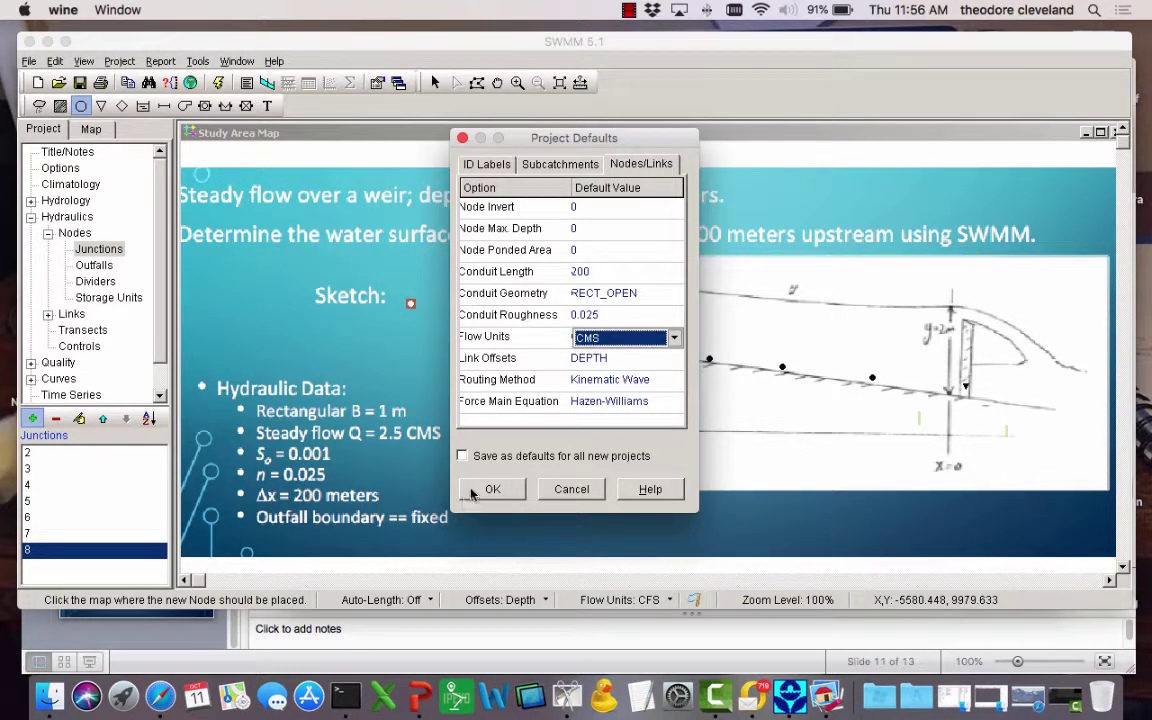
click(606, 379)
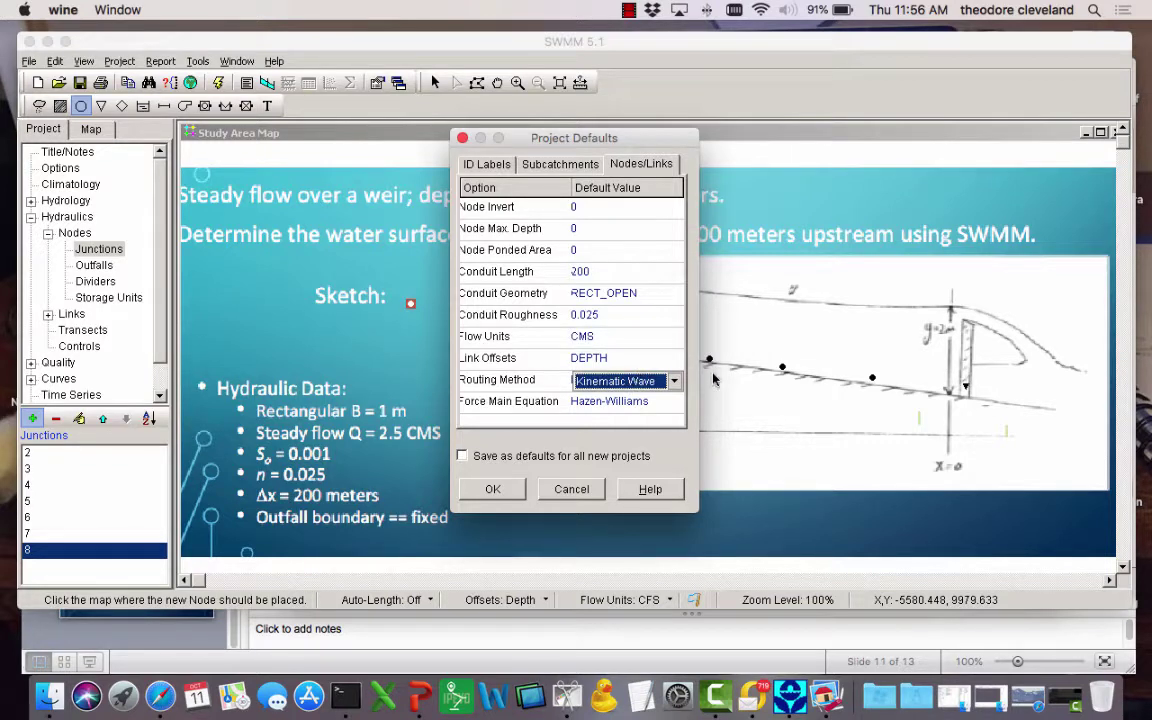
click(673, 383)
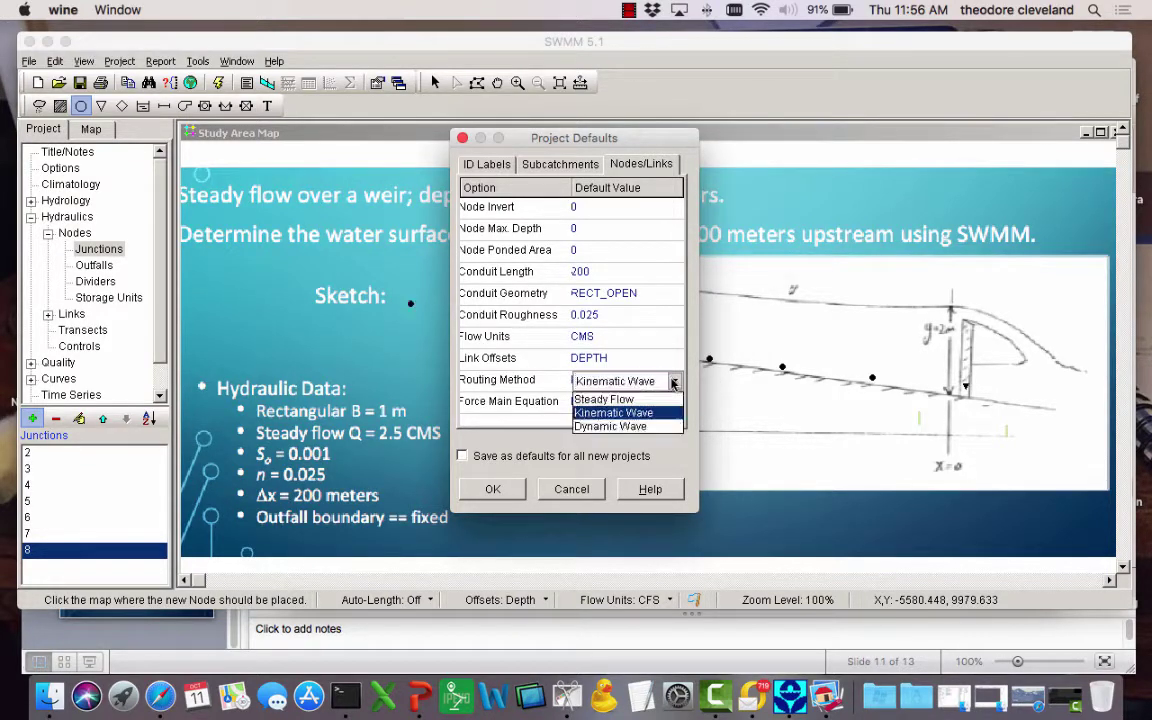
click(633, 427)
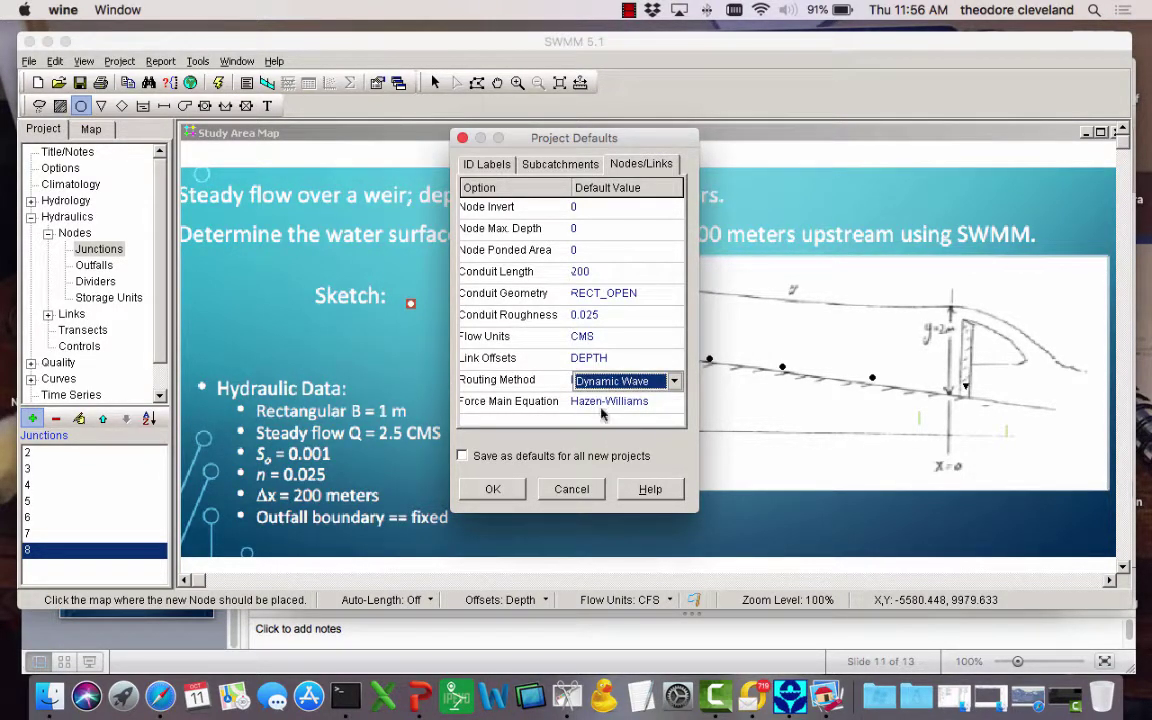
click(488, 488)
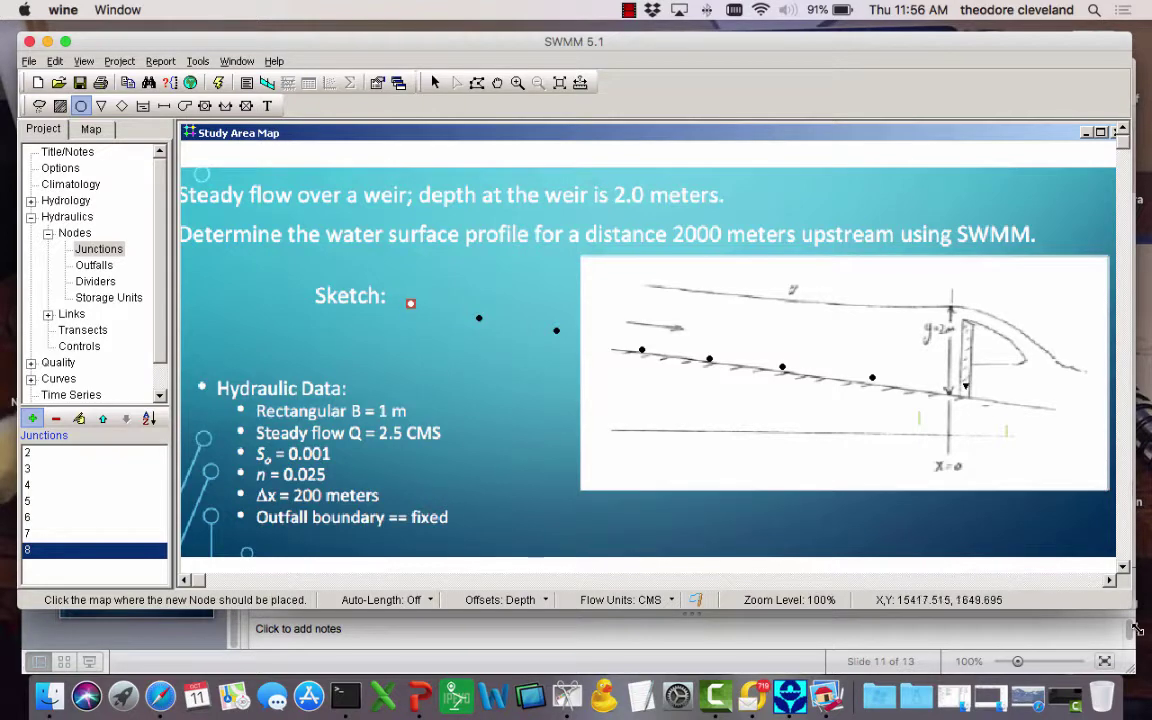
- Draw conduits 1 to 3 from junction 8 down to junction 5
drag(1127, 602, 1134, 646)
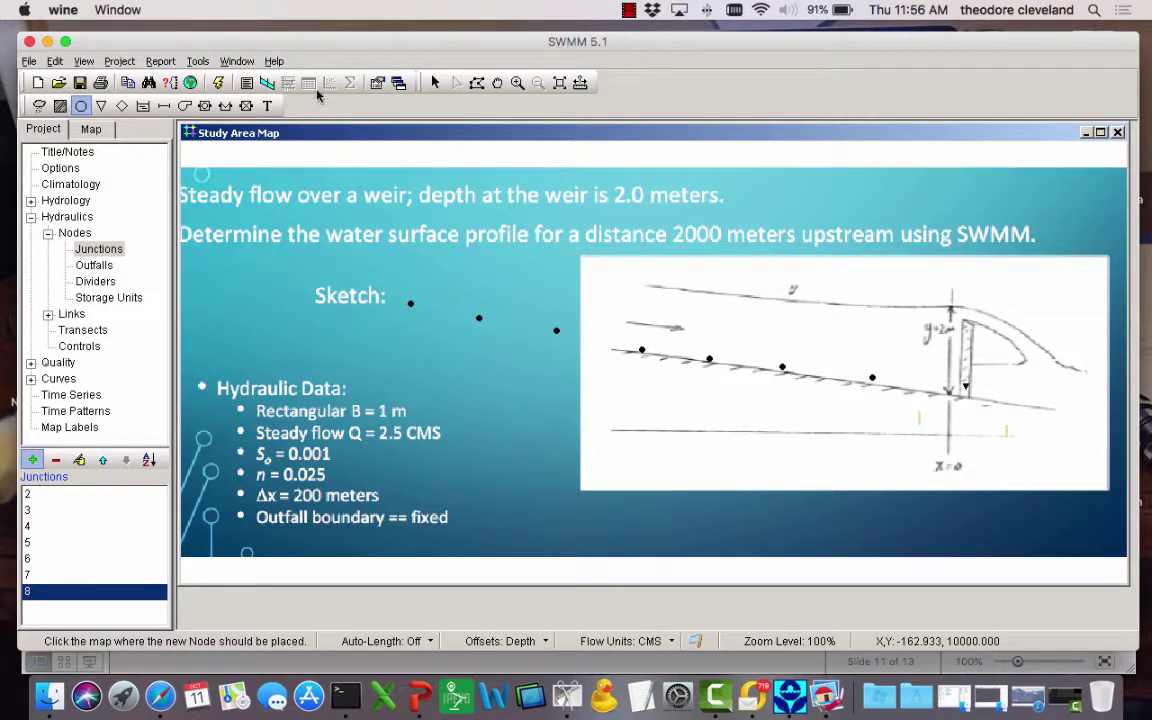
click(164, 105)
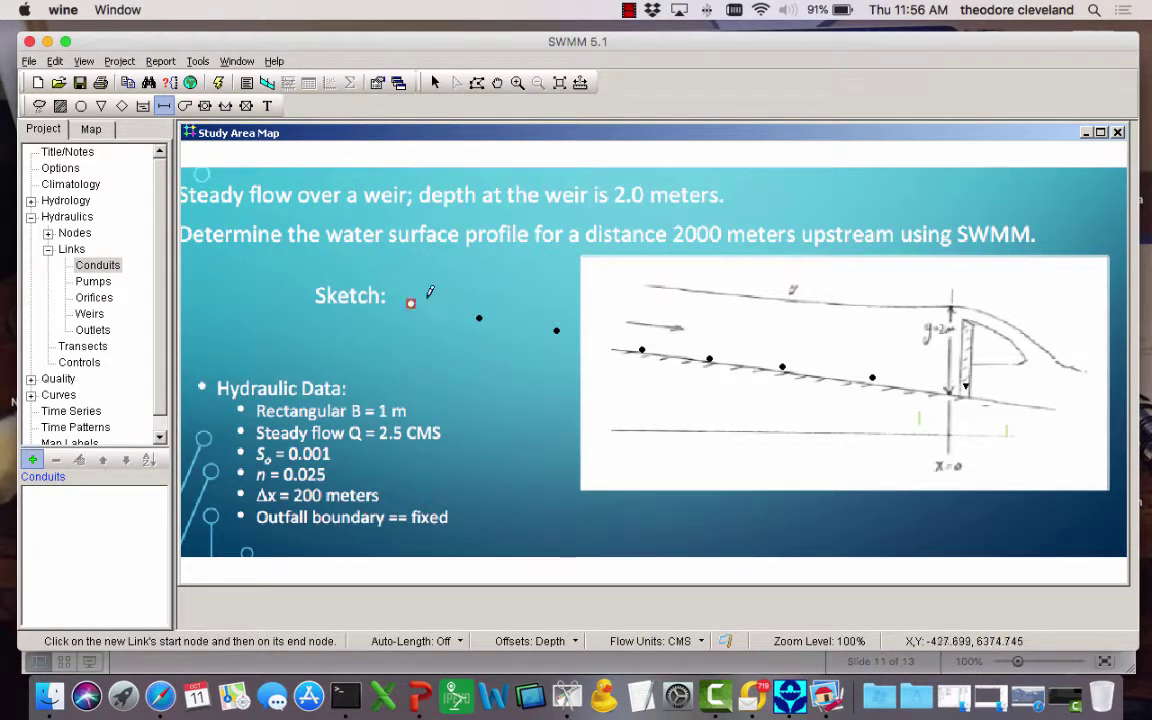
click(479, 316)
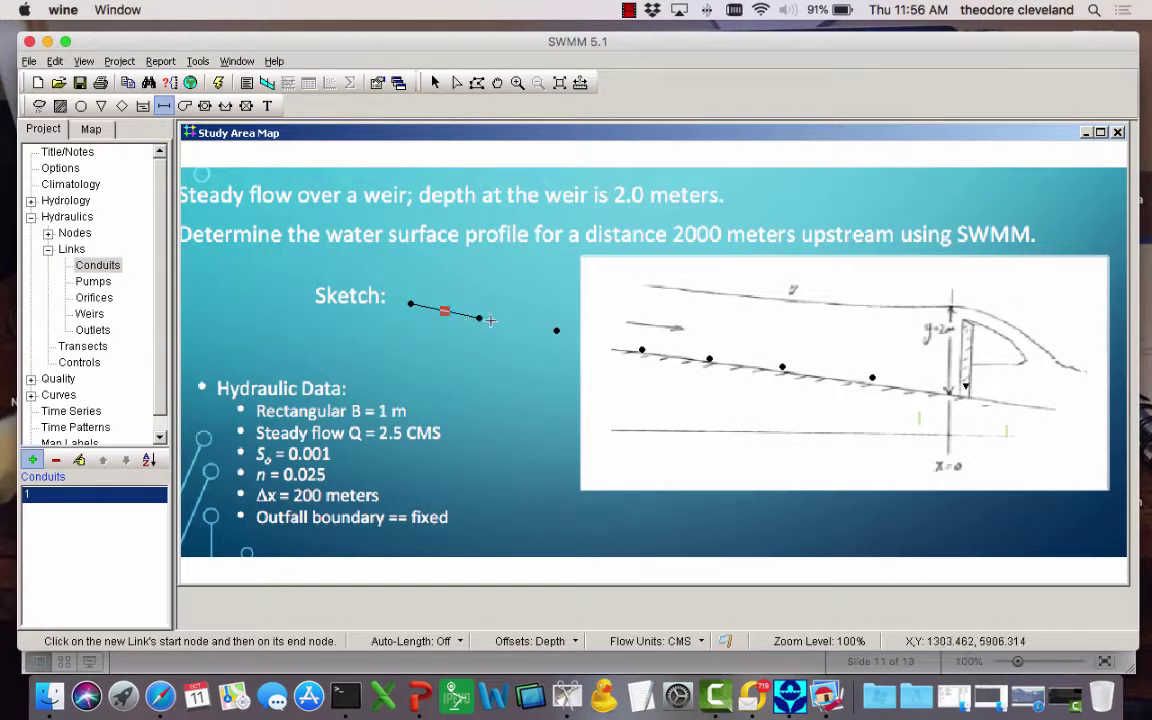
click(479, 316)
click(556, 329)
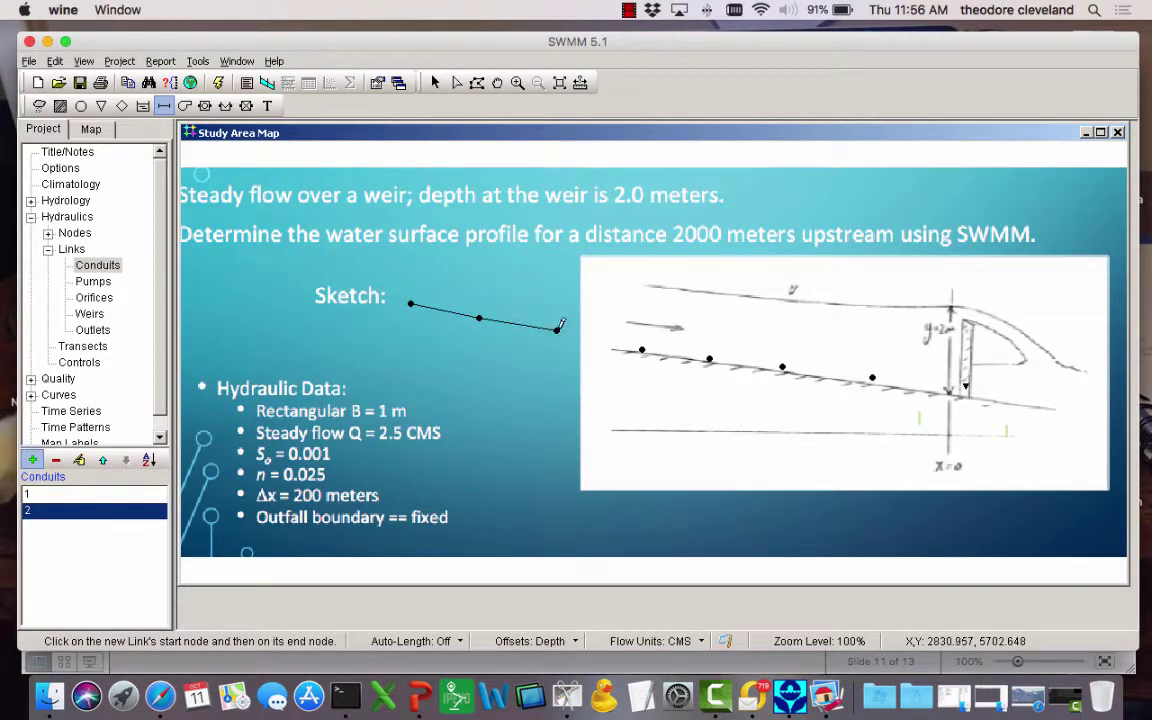
click(557, 329)
click(642, 349)
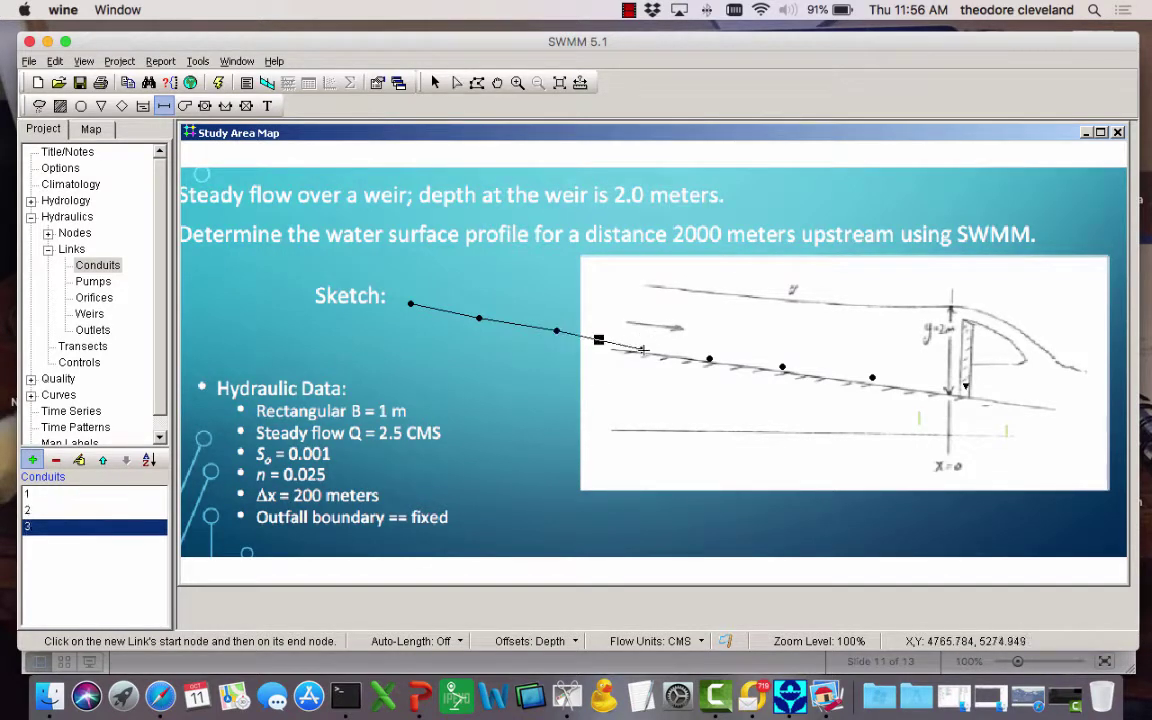
- Draw conduits 4 to 7 down the channel, ending at the outfall at the weir
click(710, 356)
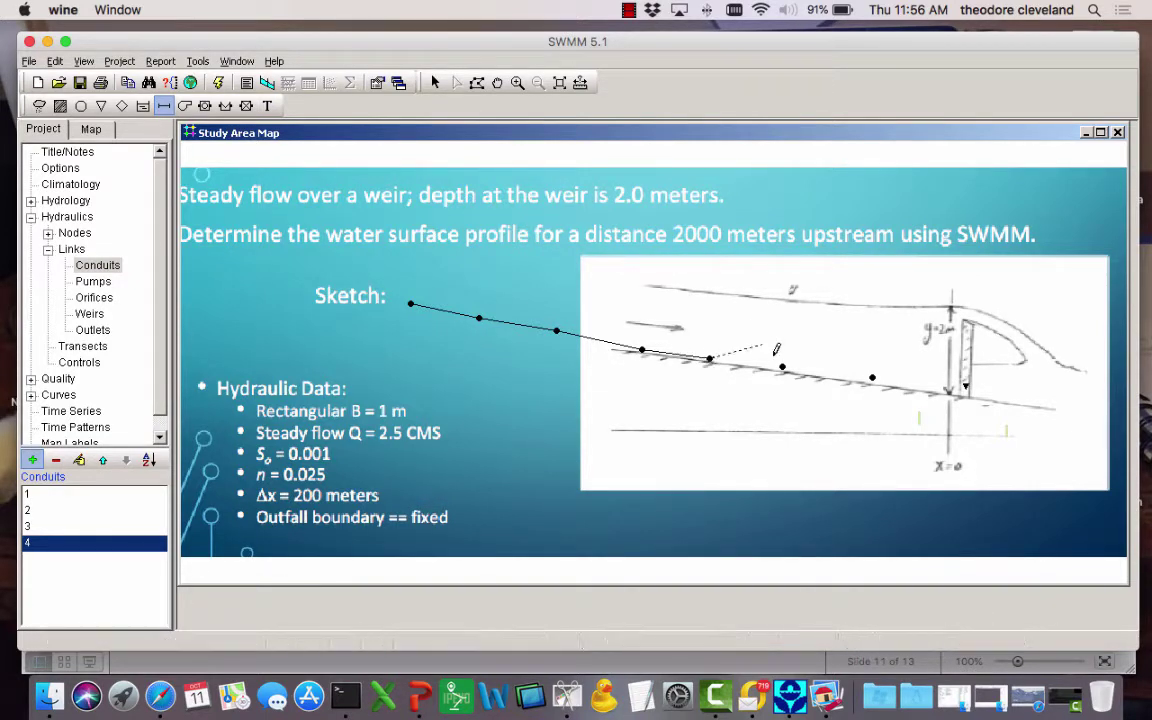
click(783, 366)
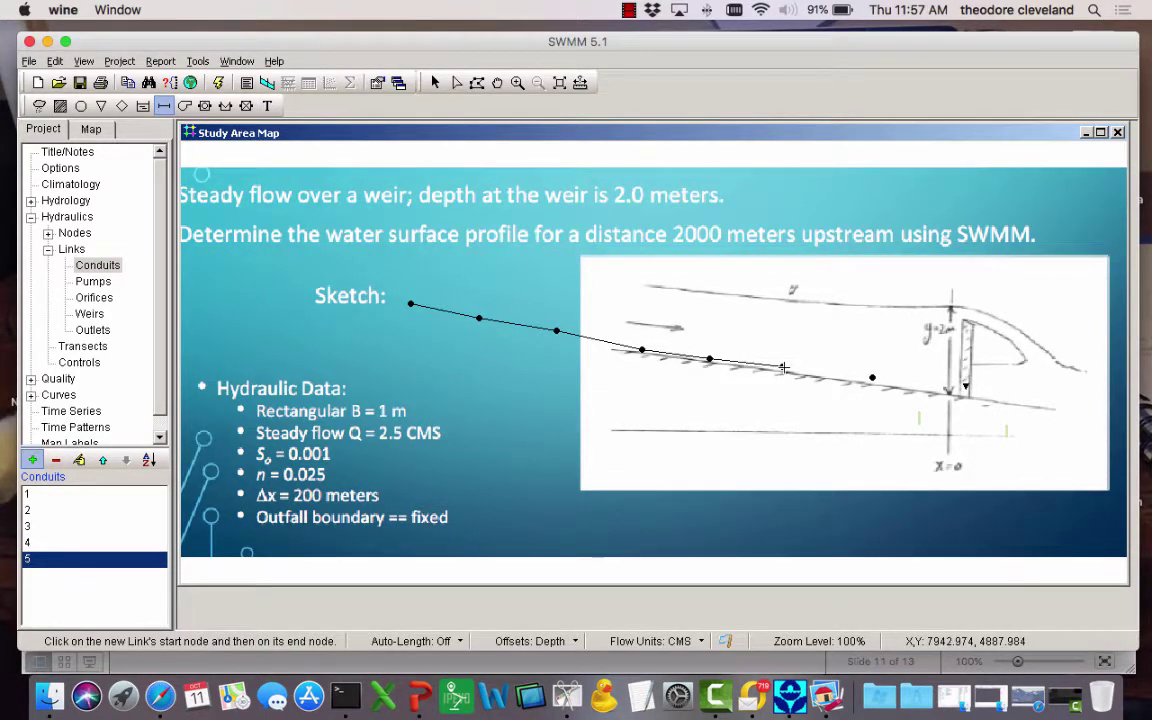
click(783, 366)
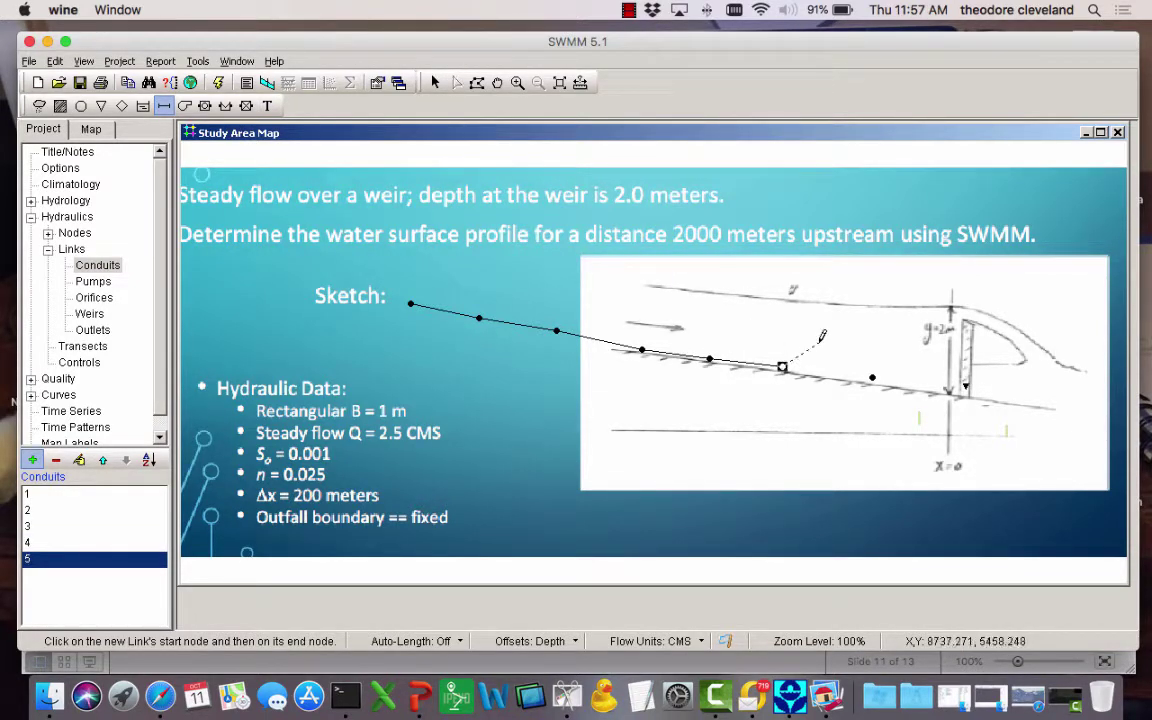
click(873, 378)
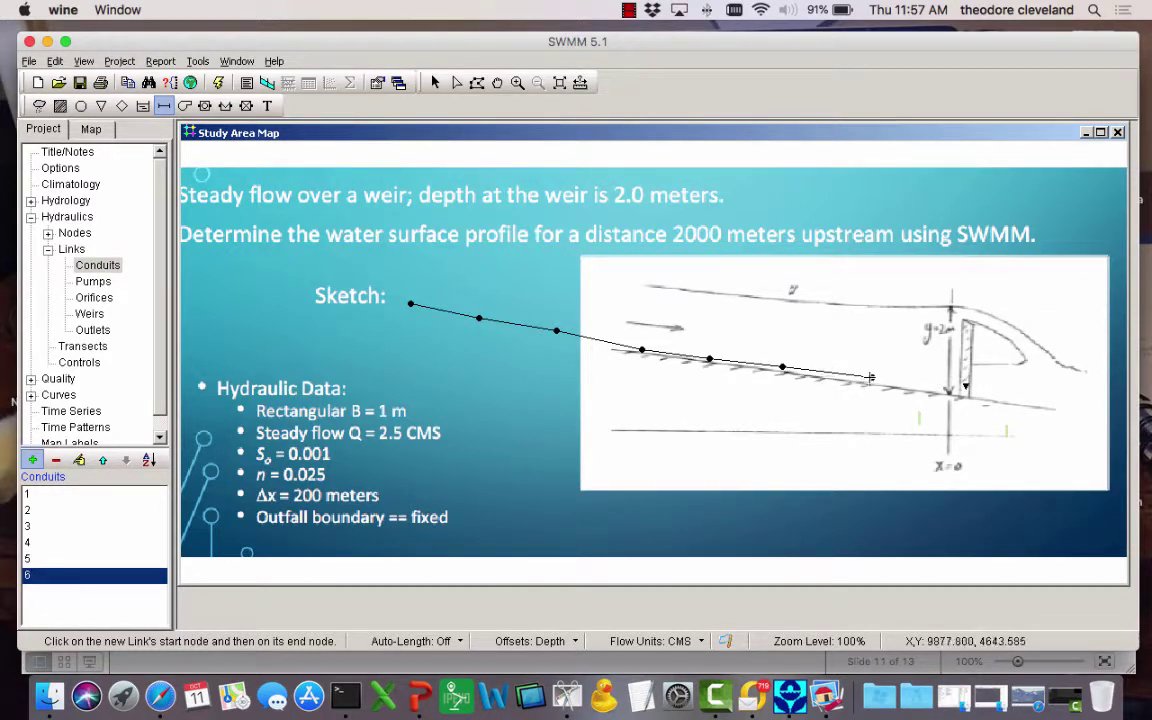
click(872, 377)
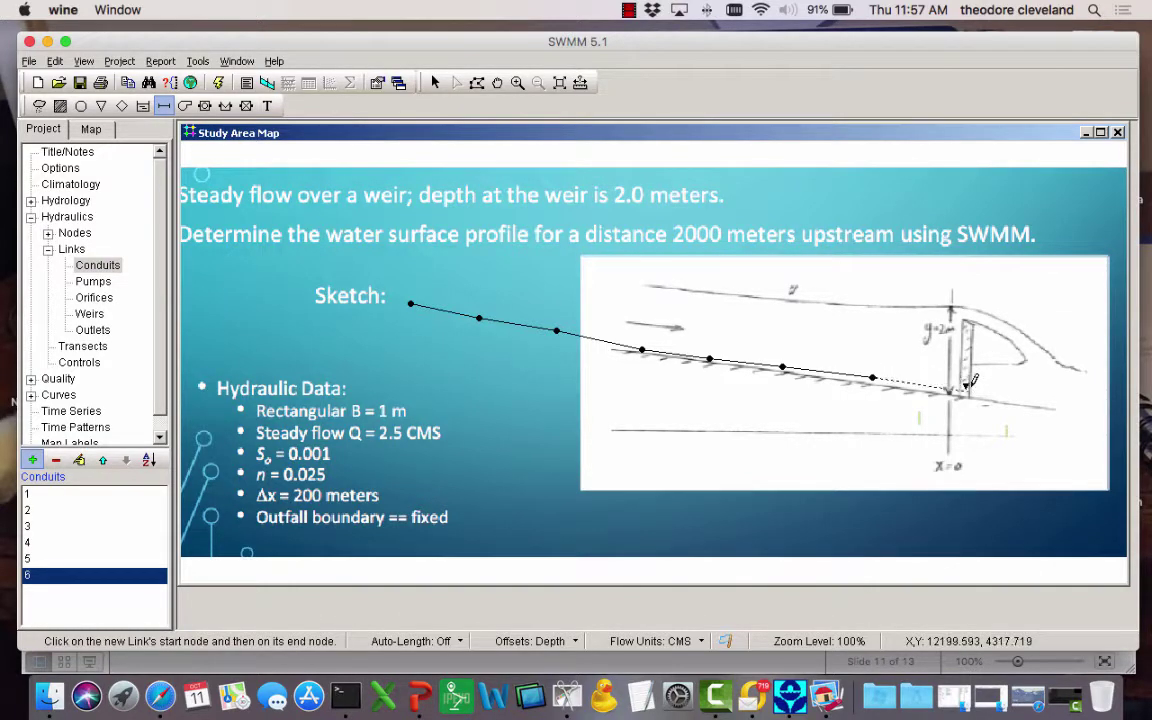
click(965, 384)
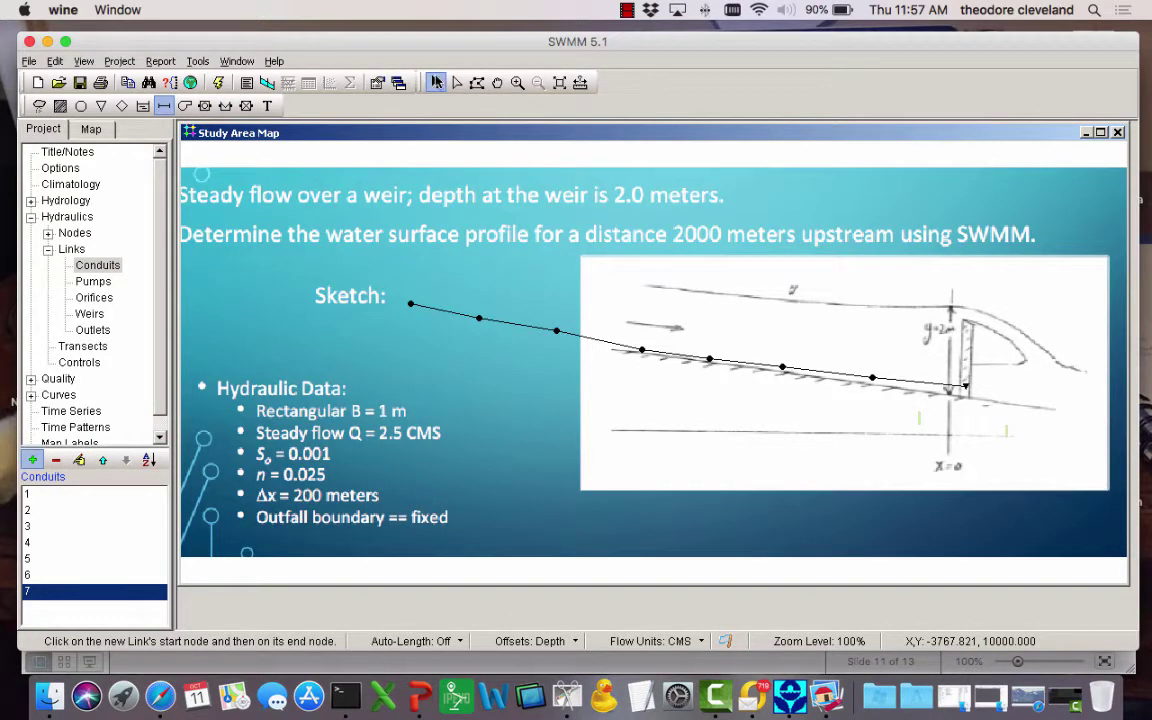
click(435, 82)
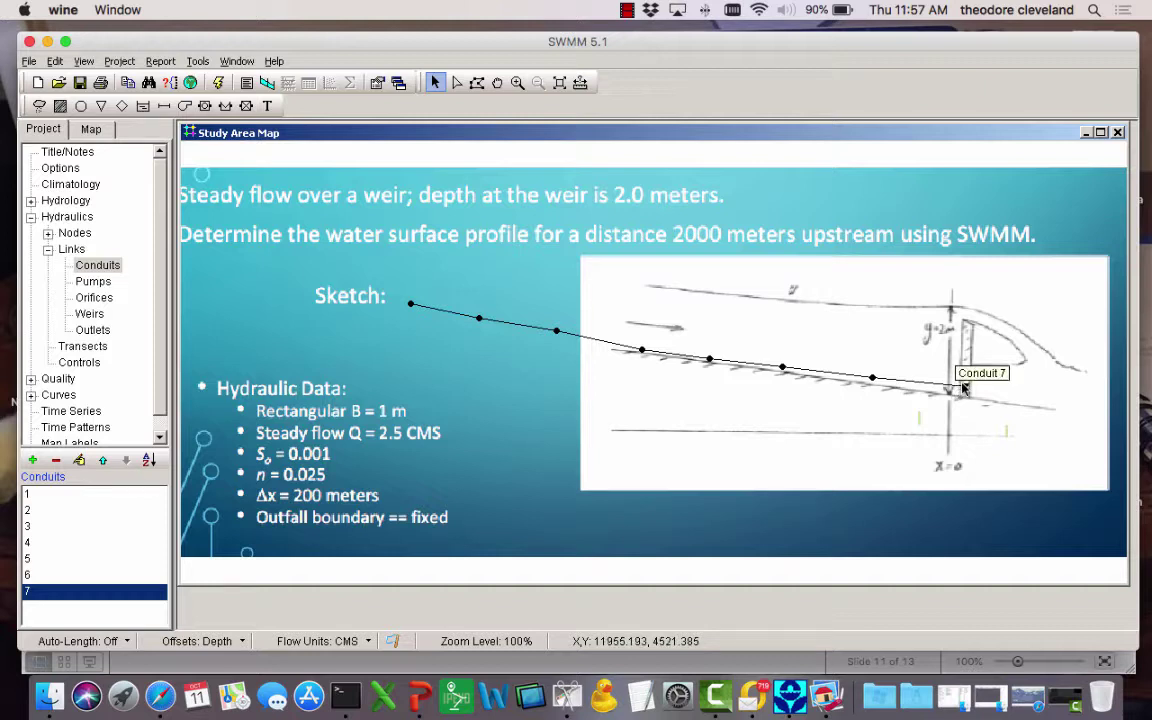
- Set invert elevations of junctions 2, 3 and 4 to 0.2, 0.4 and 0.6
double_click(871, 379)
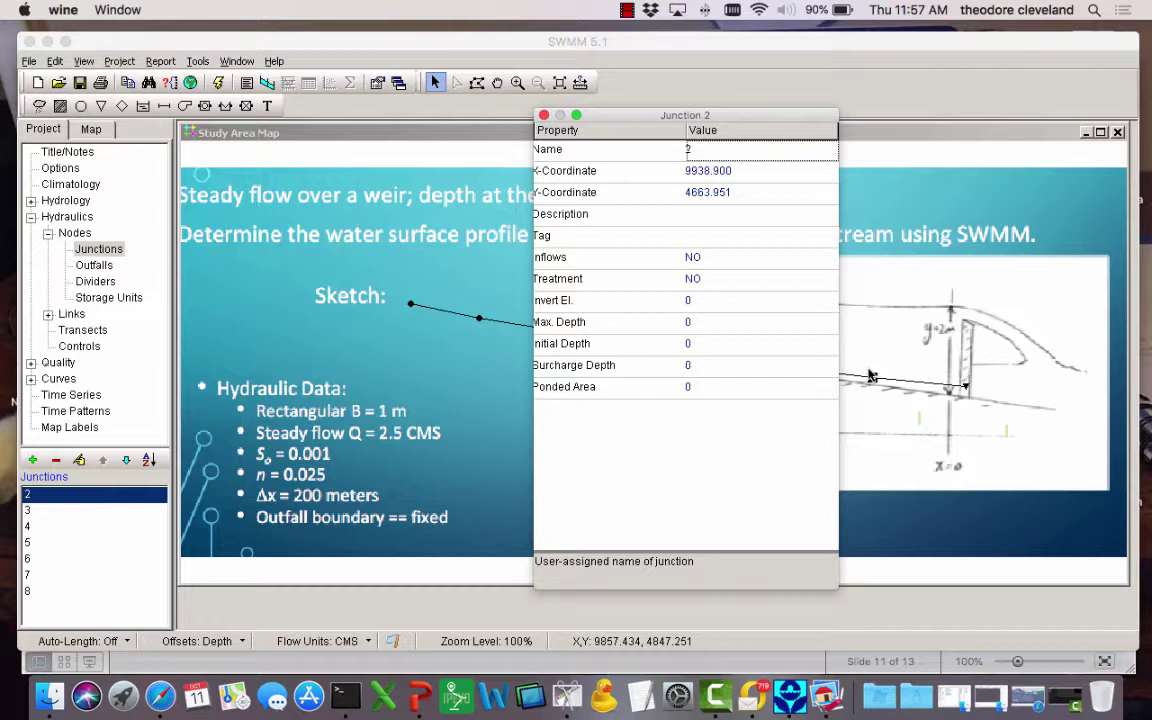
click(712, 300)
click(711, 301)
text(10.2)
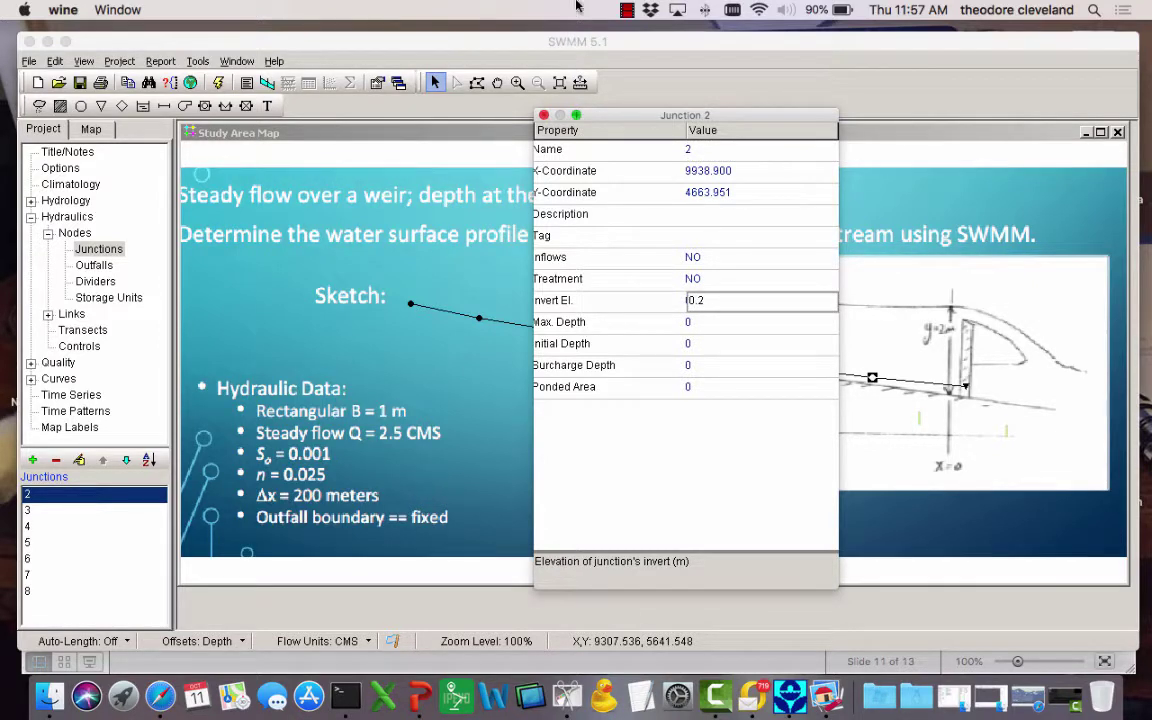
drag(573, 118, 150, 96)
click(779, 372)
click(783, 367)
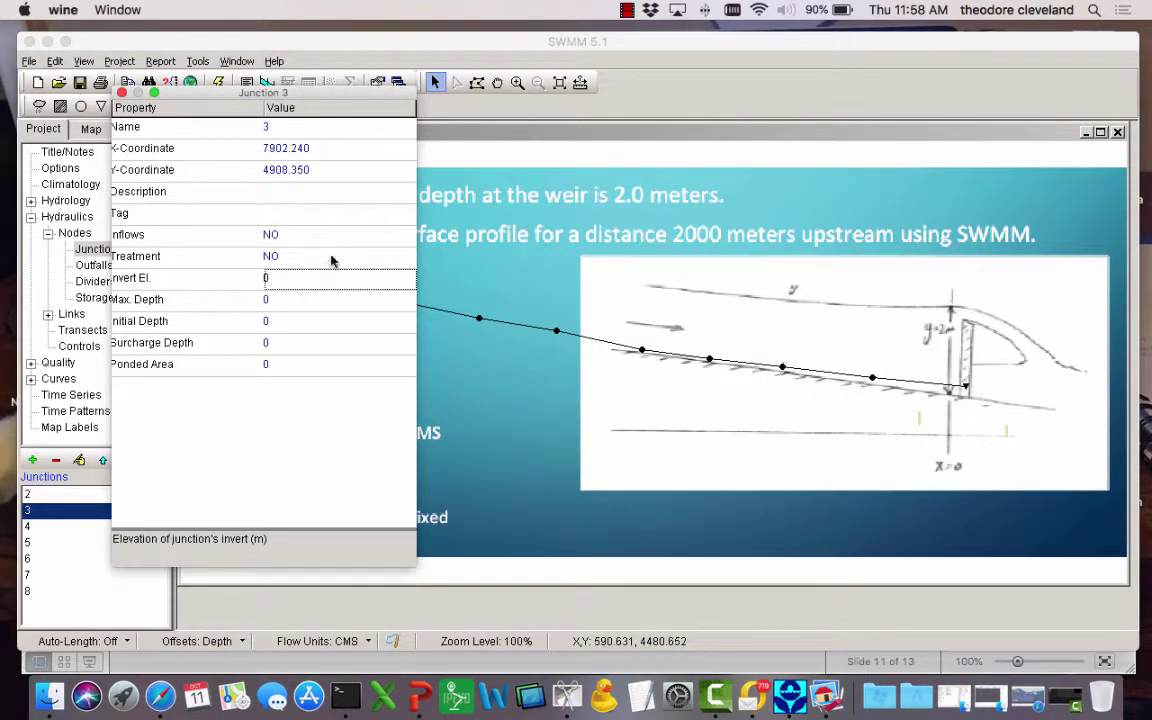
text(0.4)
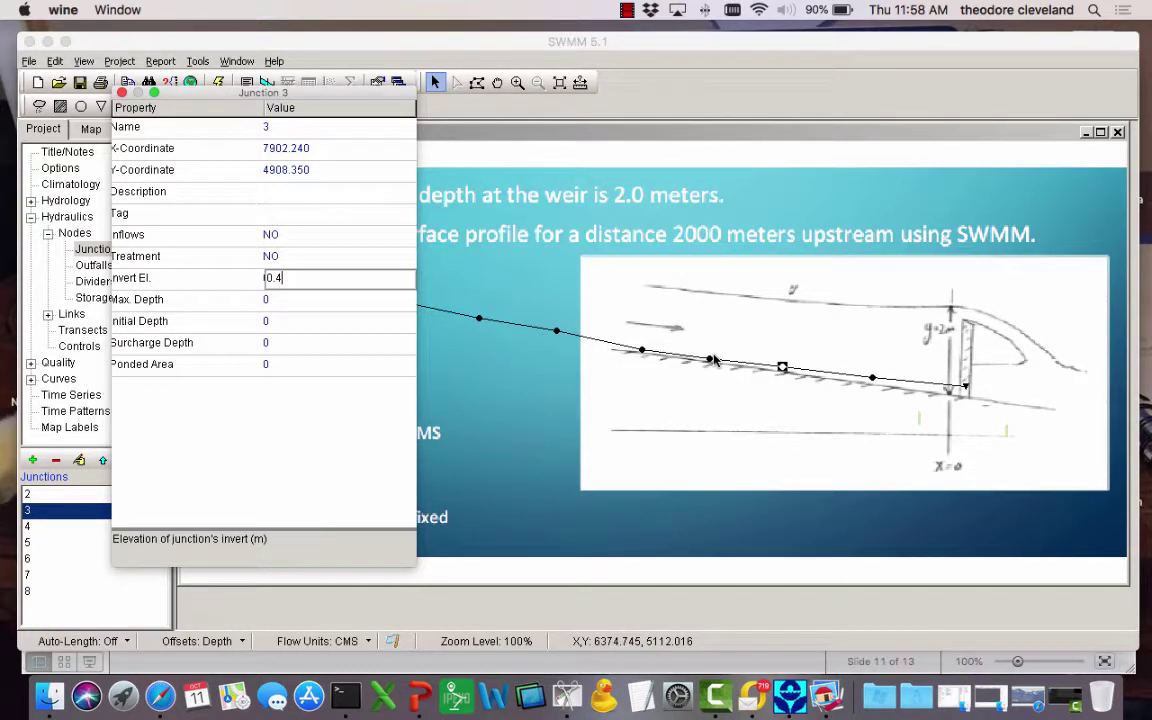
click(709, 359)
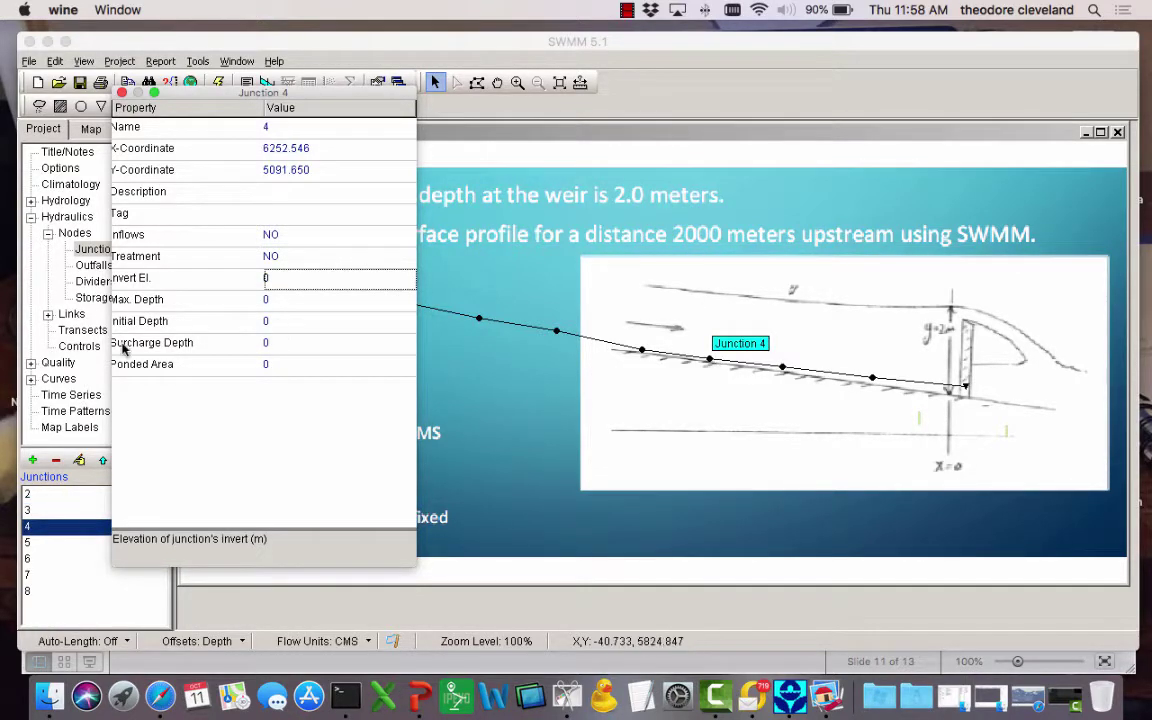
text(0.6)
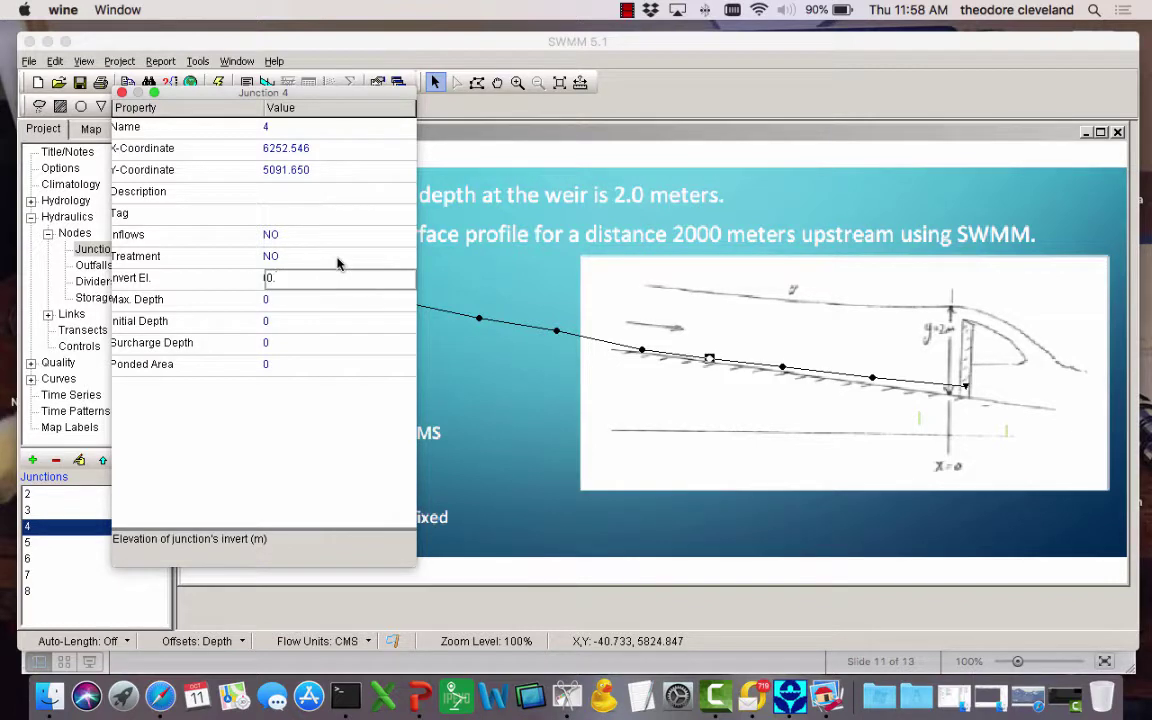
- Set invert elevations of junctions 5 through 8 to 0.8, 1.0, 1.2 and 1.4
click(642, 350)
text(0.8)
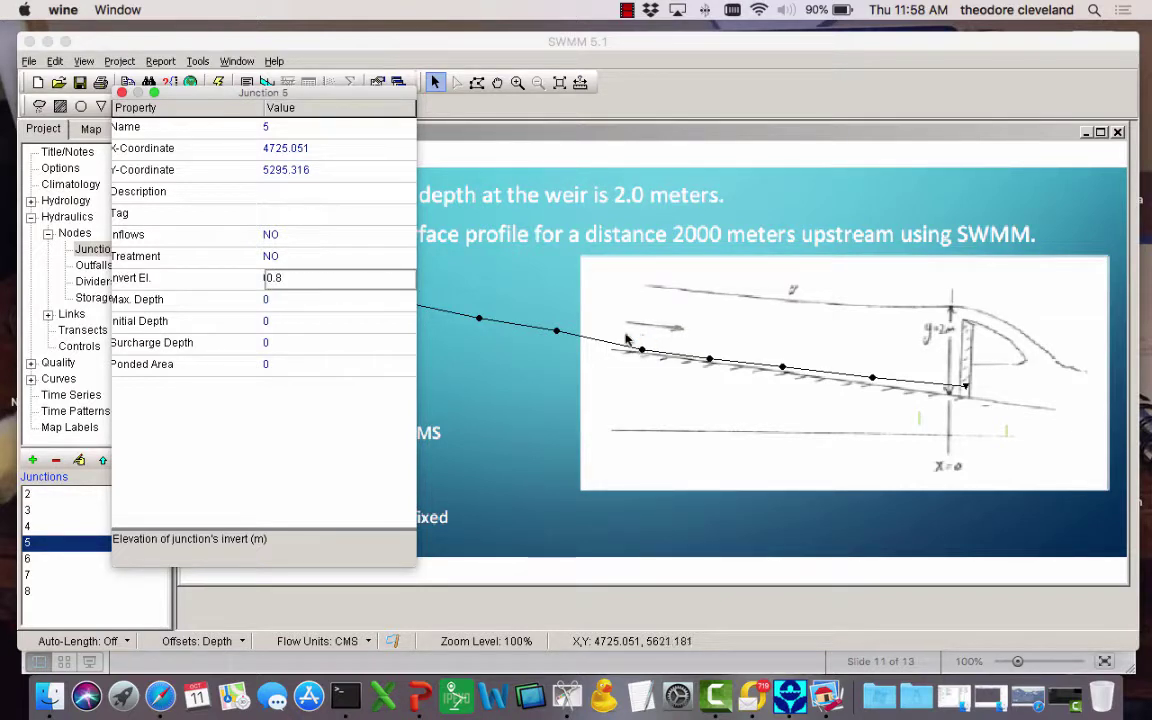
click(560, 340)
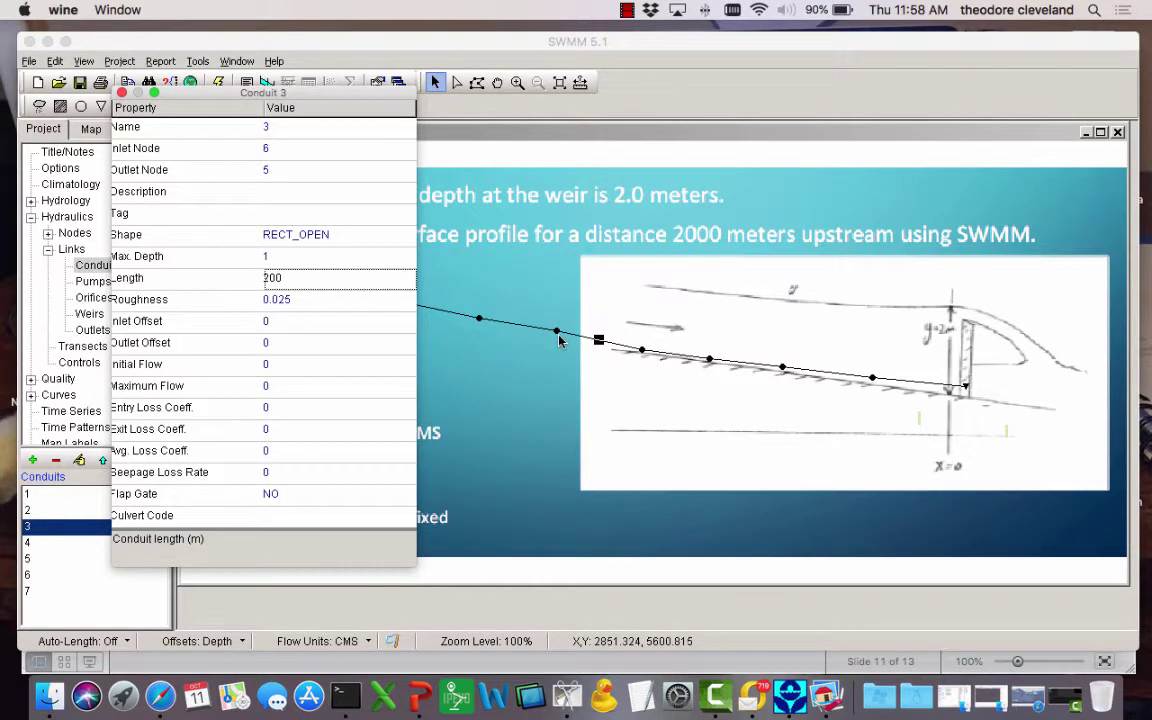
click(557, 330)
text(0.)
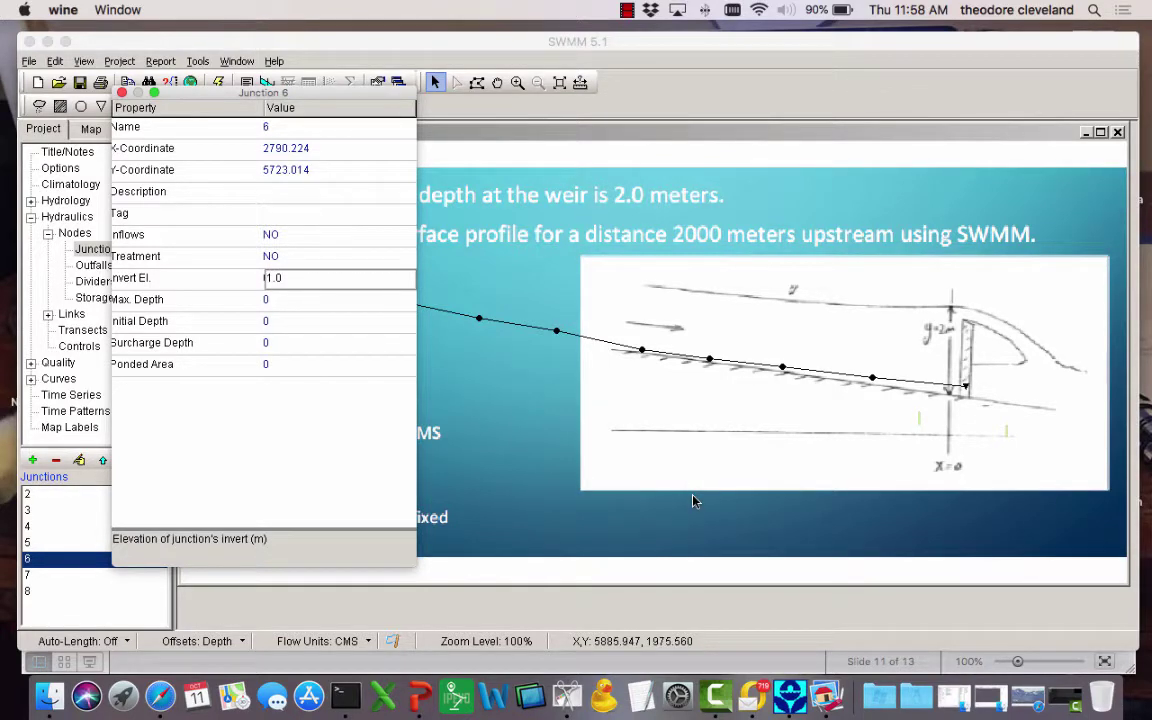
click(471, 316)
click(478, 319)
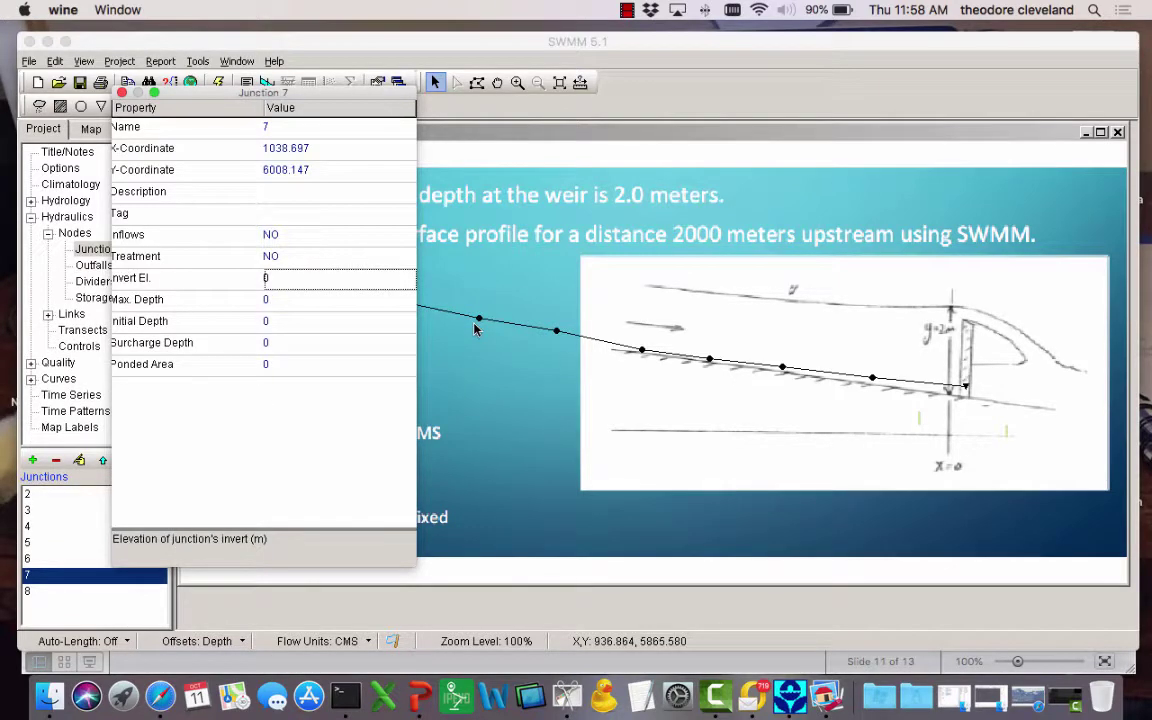
text(1.2)
drag(259, 92, 767, 44)
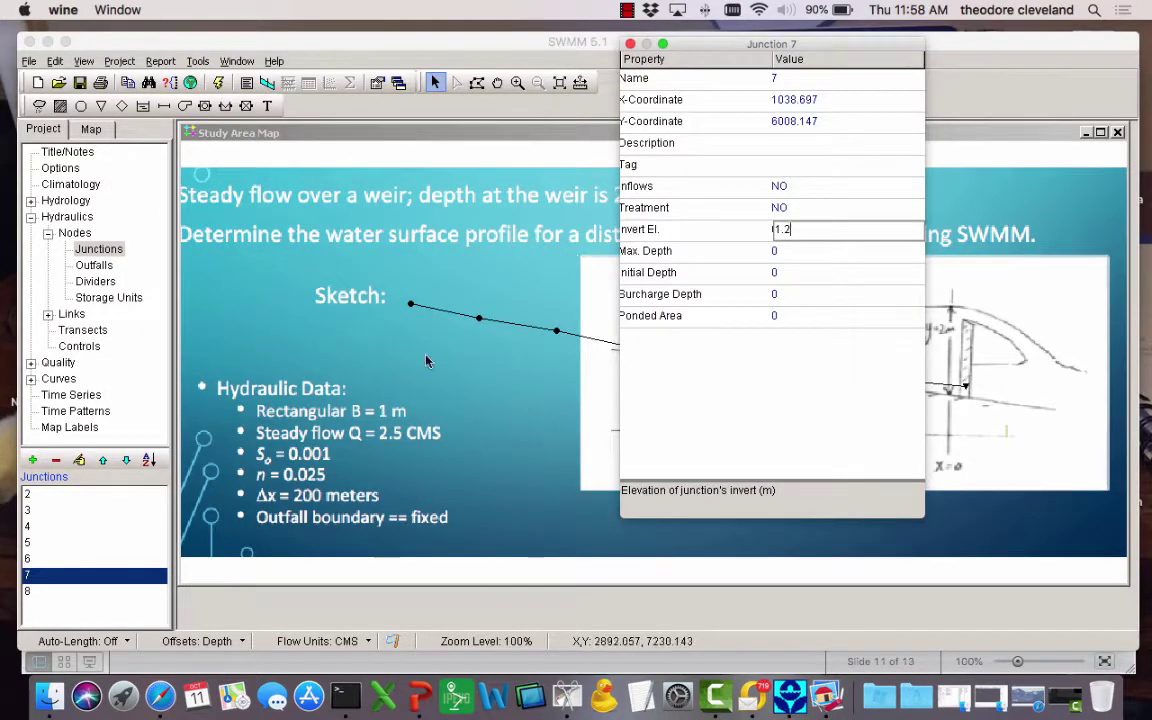
click(410, 305)
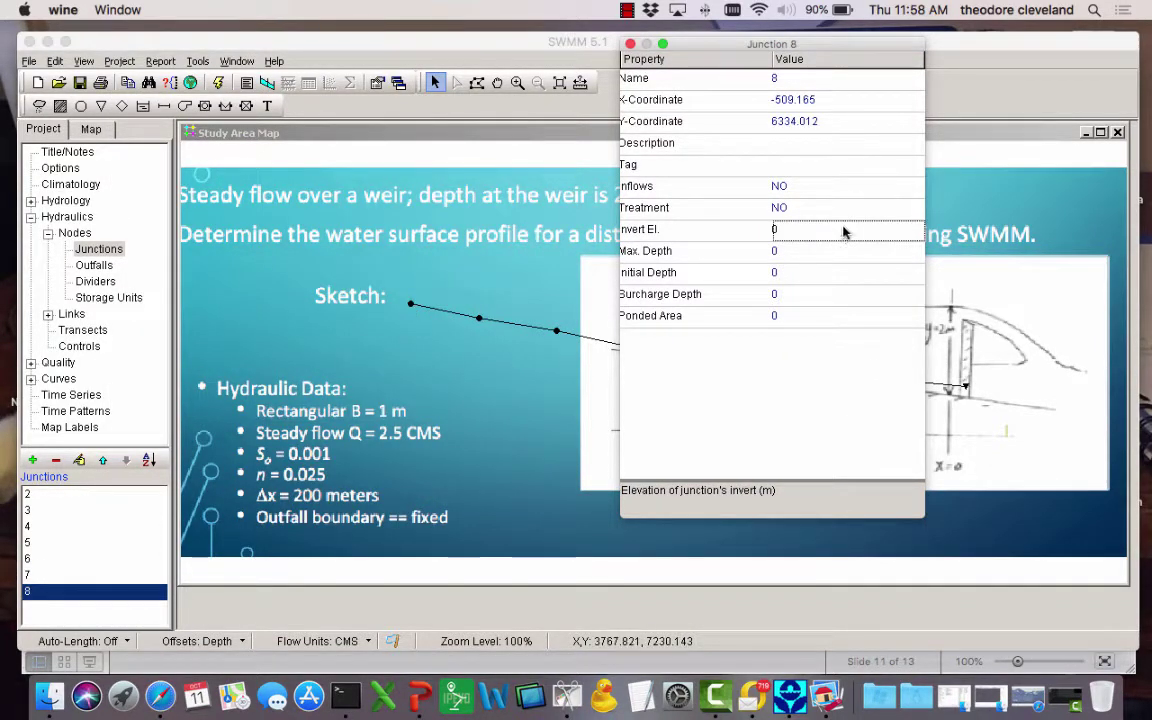
click(848, 229)
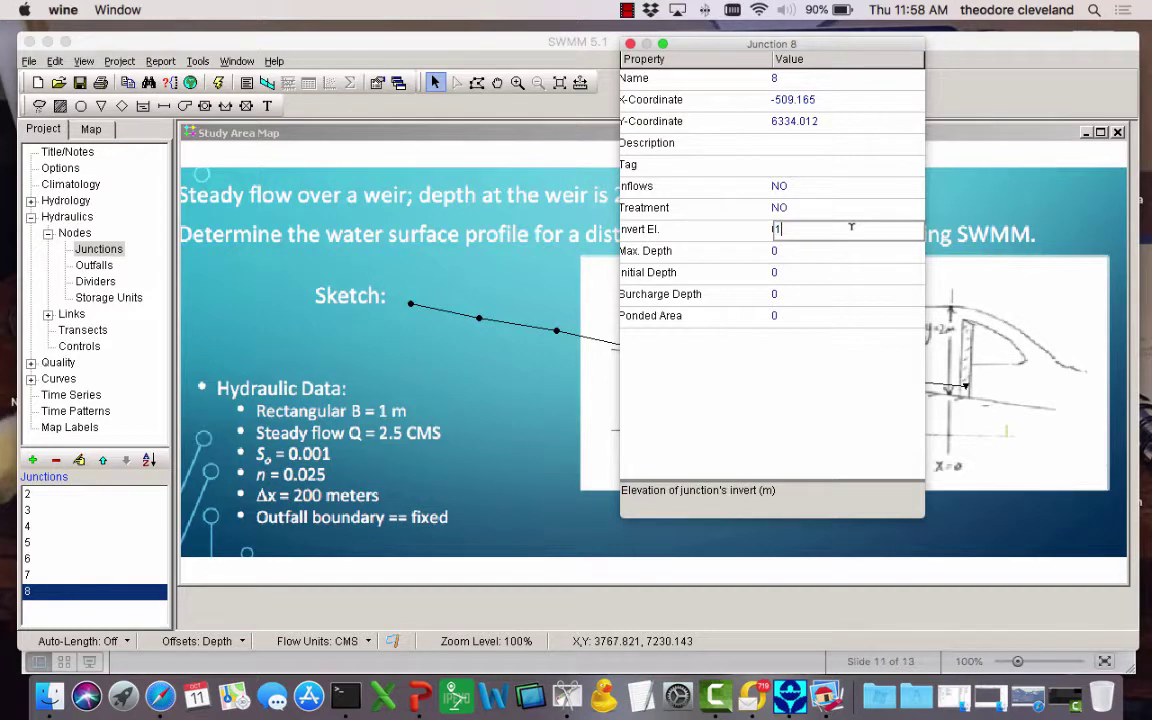
text(1.4)
- Add a direct baseline inflow of 2.5 to junction 8 and close the Property Editor
click(810, 187)
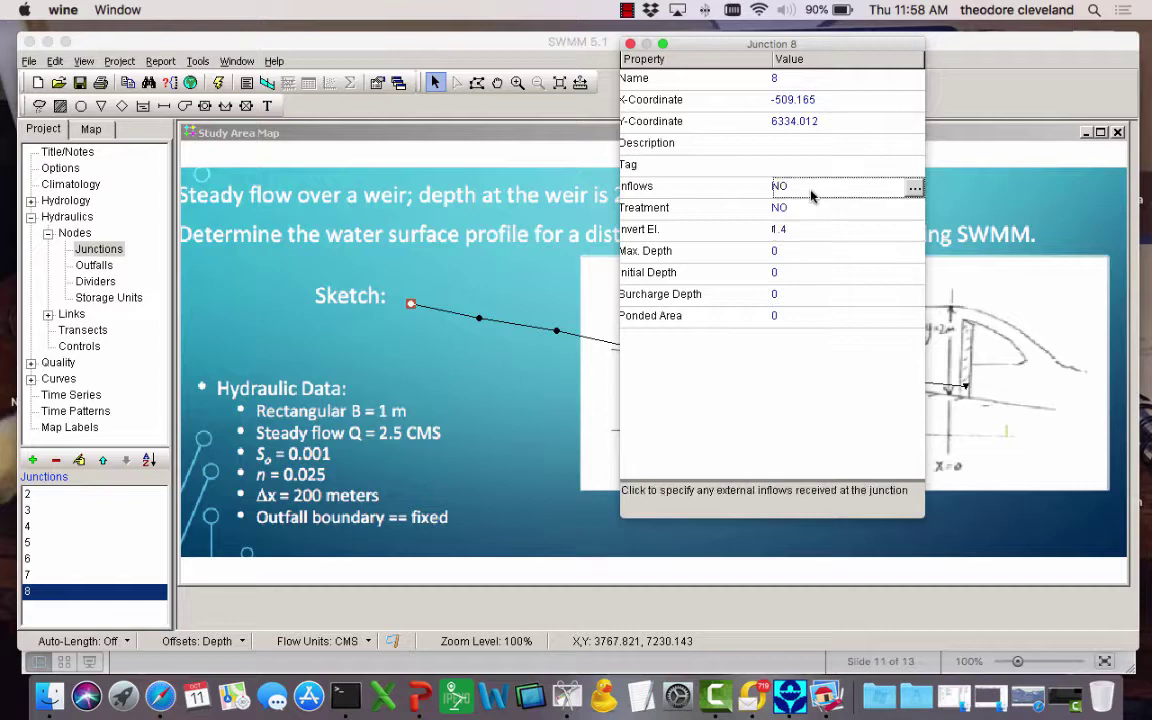
click(915, 190)
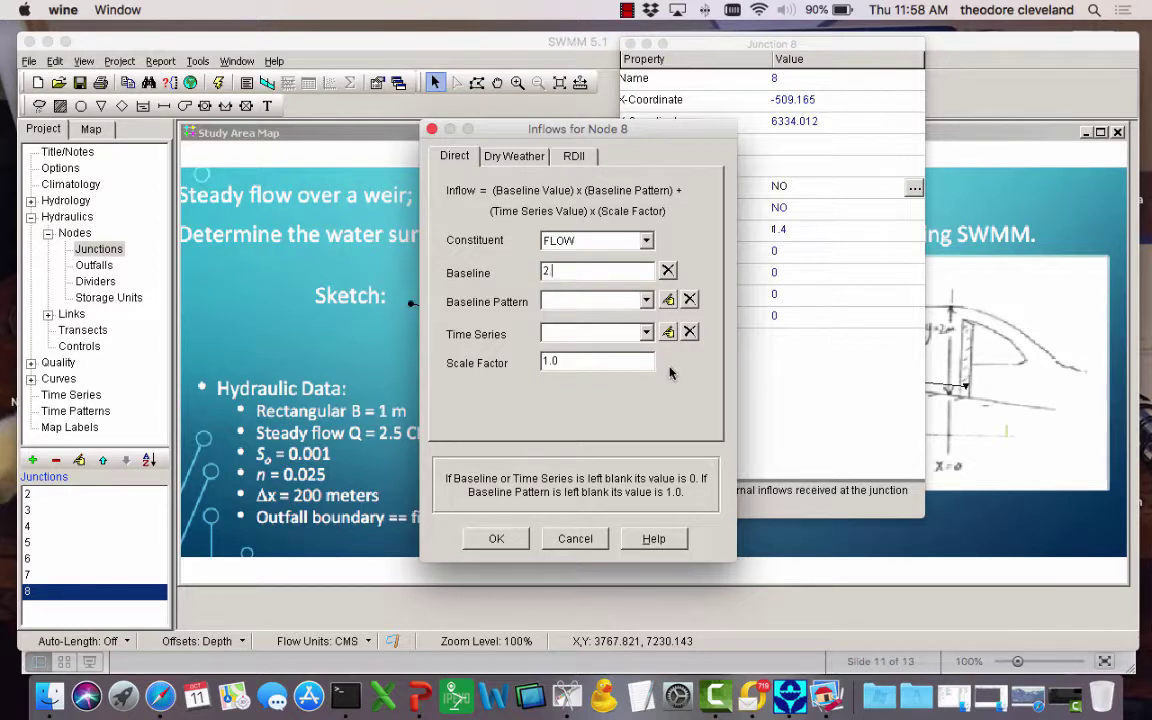
text(2.5)
click(515, 541)
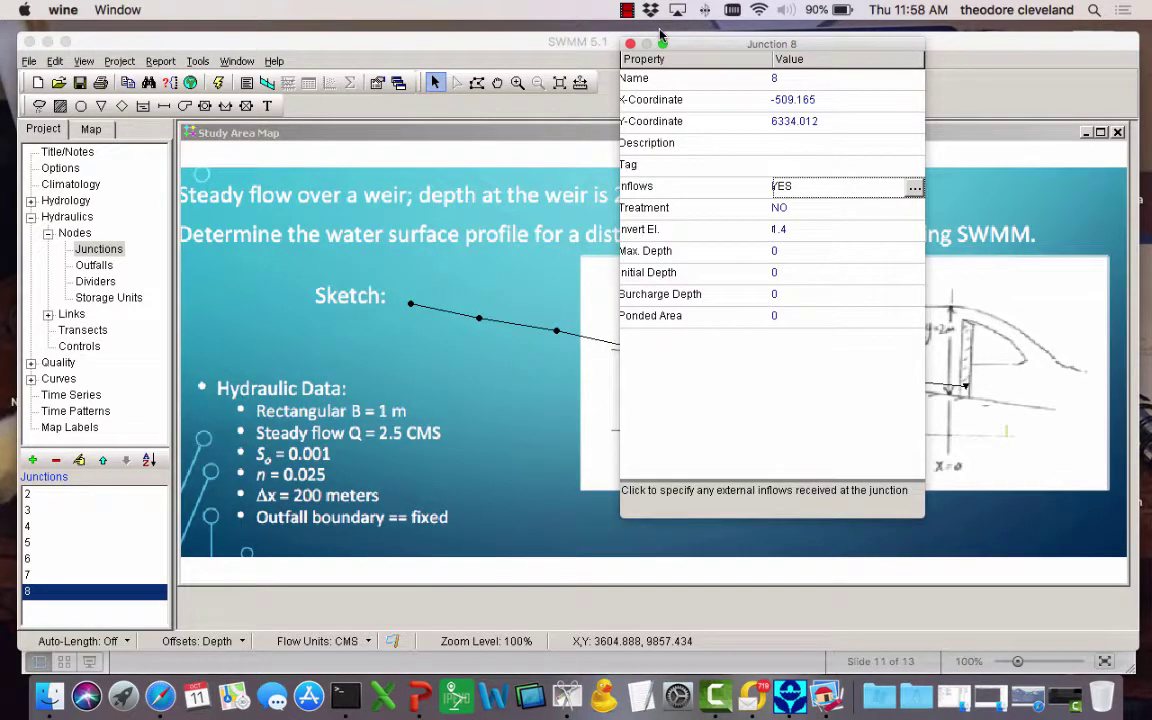
click(630, 44)
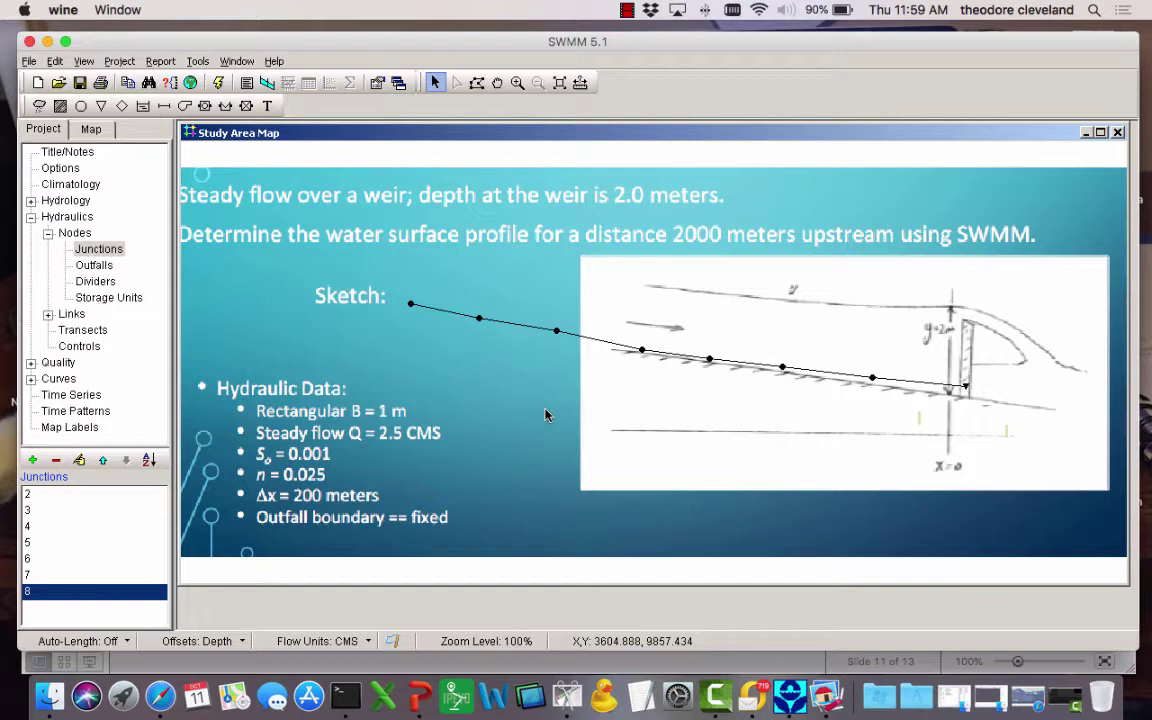
- Change outfall 1's type from FREE to FIXED with a Fixed Stage of 2
double_click(966, 392)
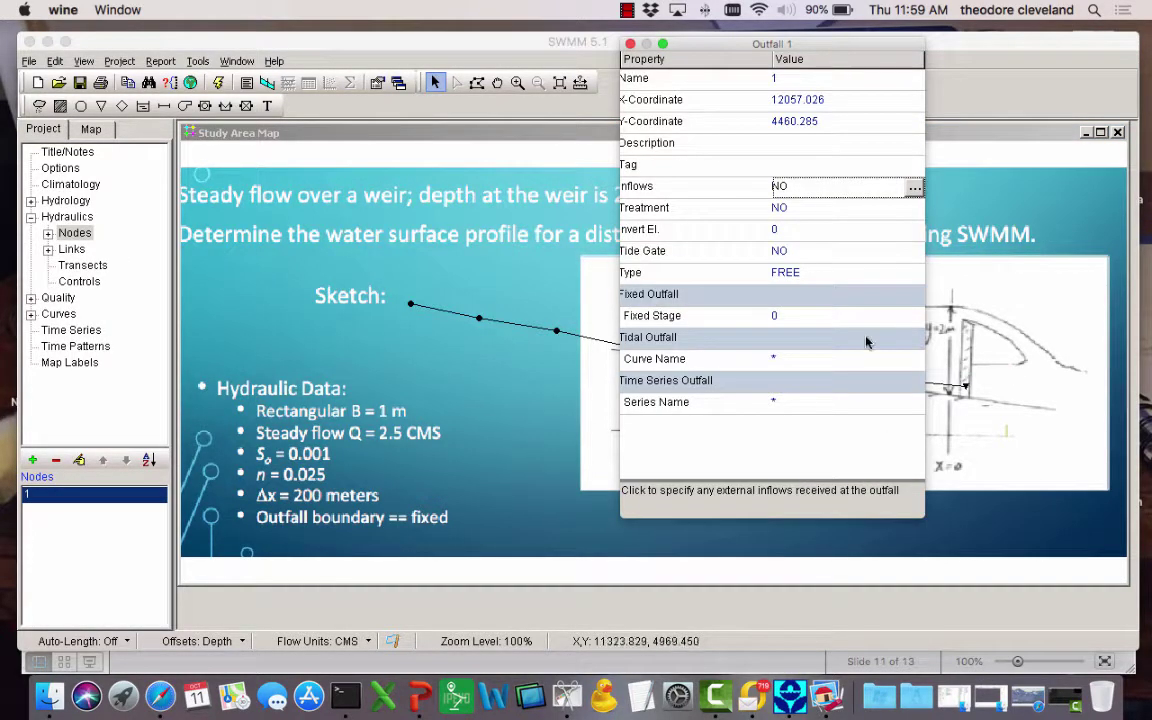
click(829, 273)
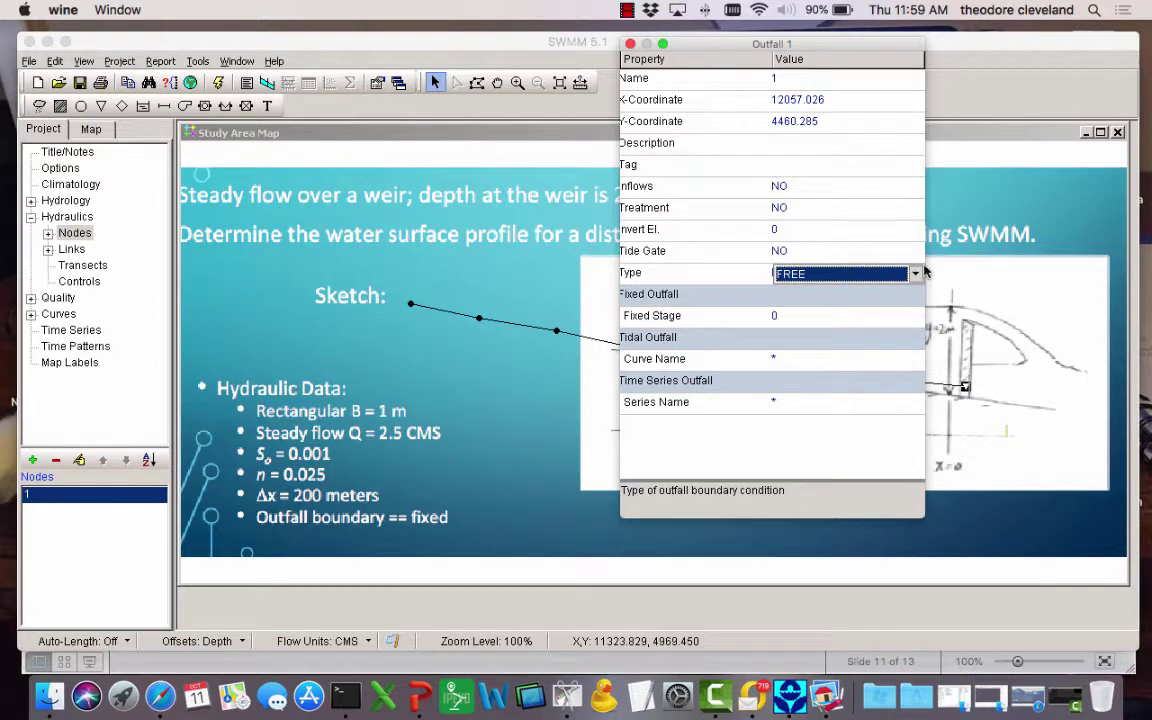
click(900, 278)
key(Down)
key(Down)
click(822, 251)
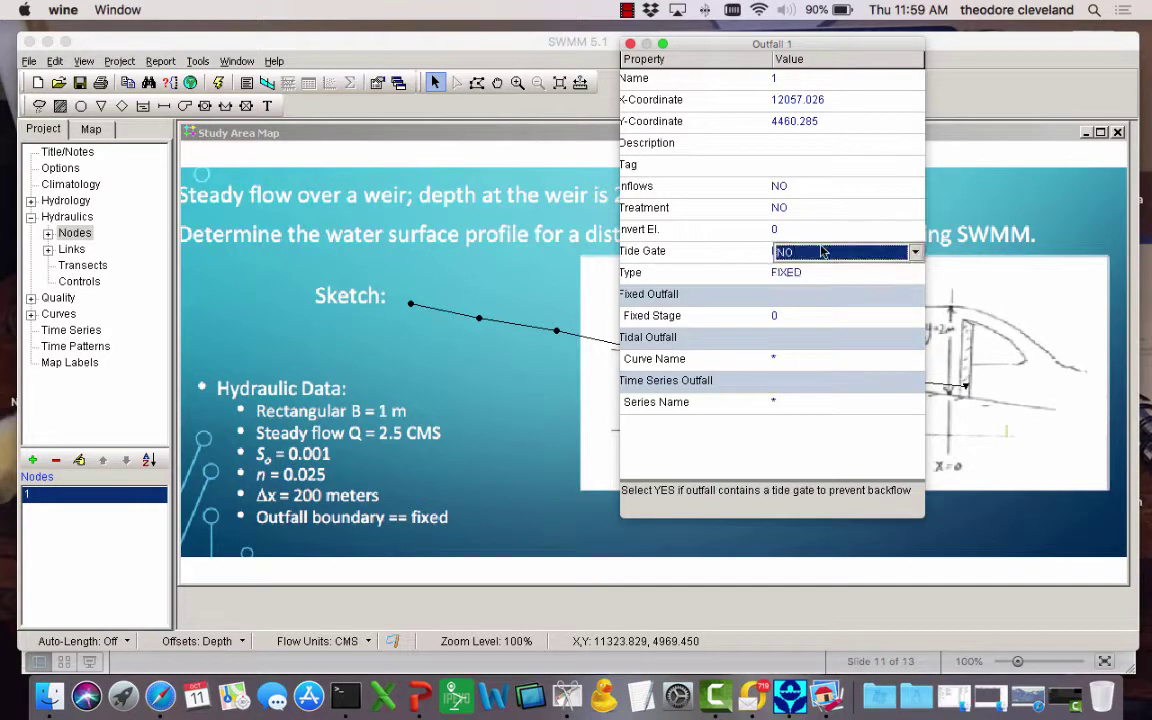
click(810, 284)
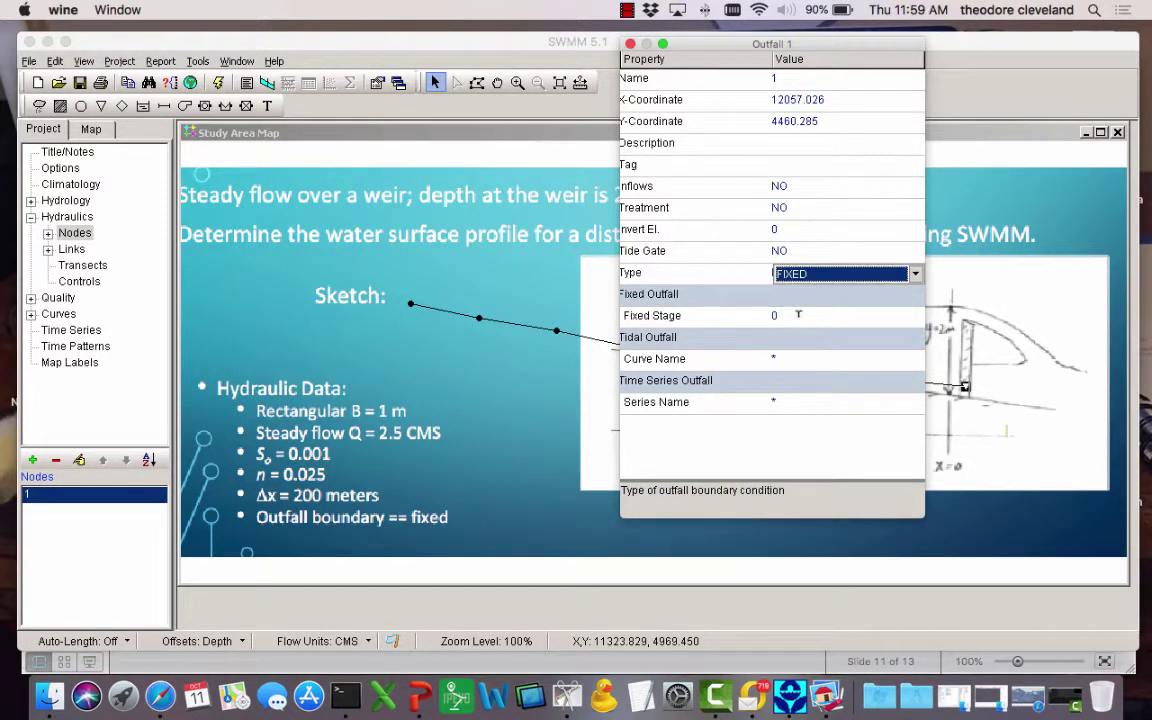
click(797, 314)
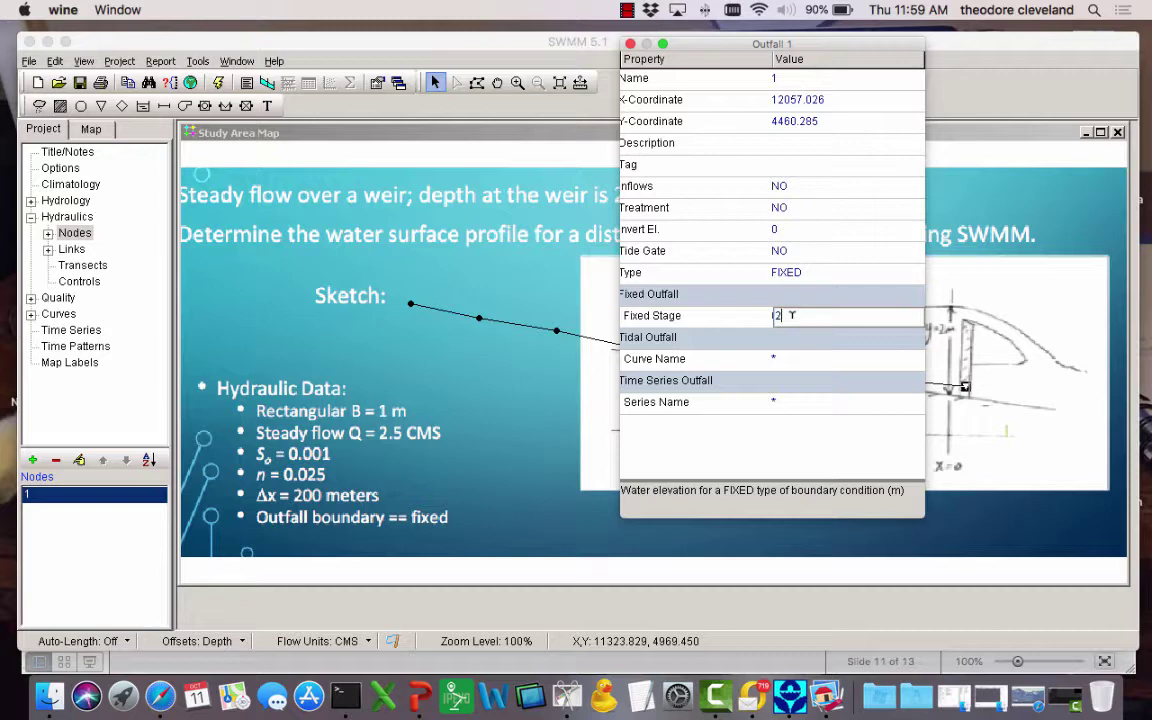
click(629, 45)
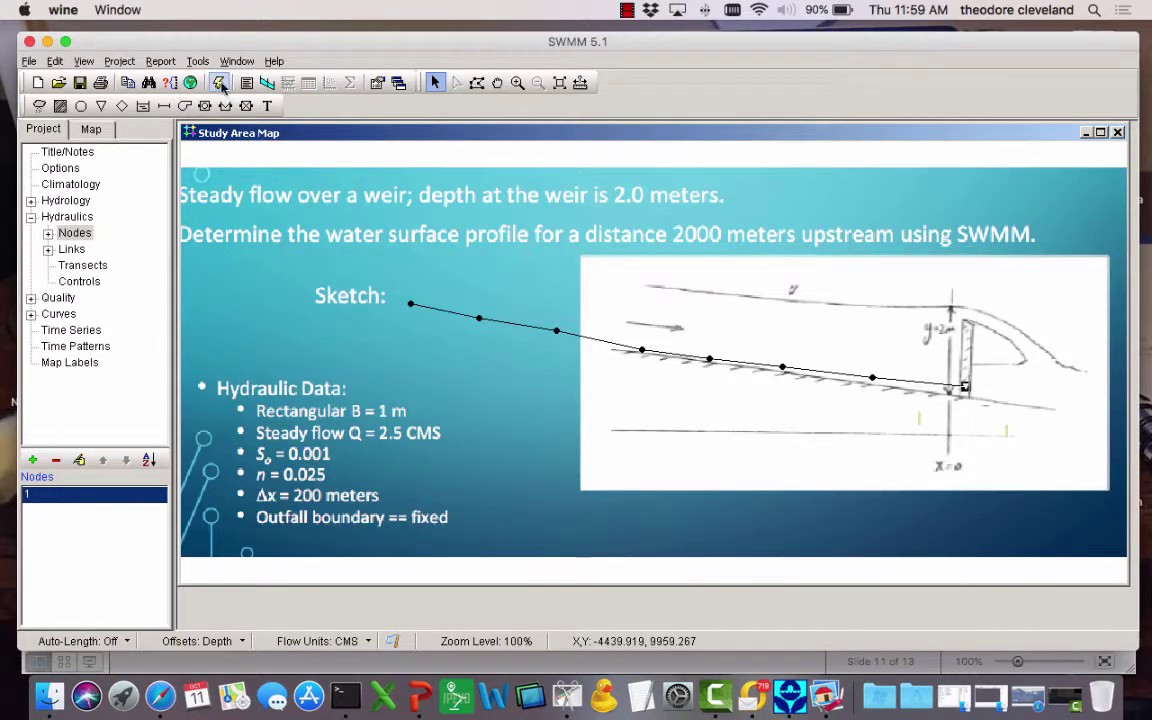
- Unload the slide backdrop from the map and run the simulation
click(88, 63)
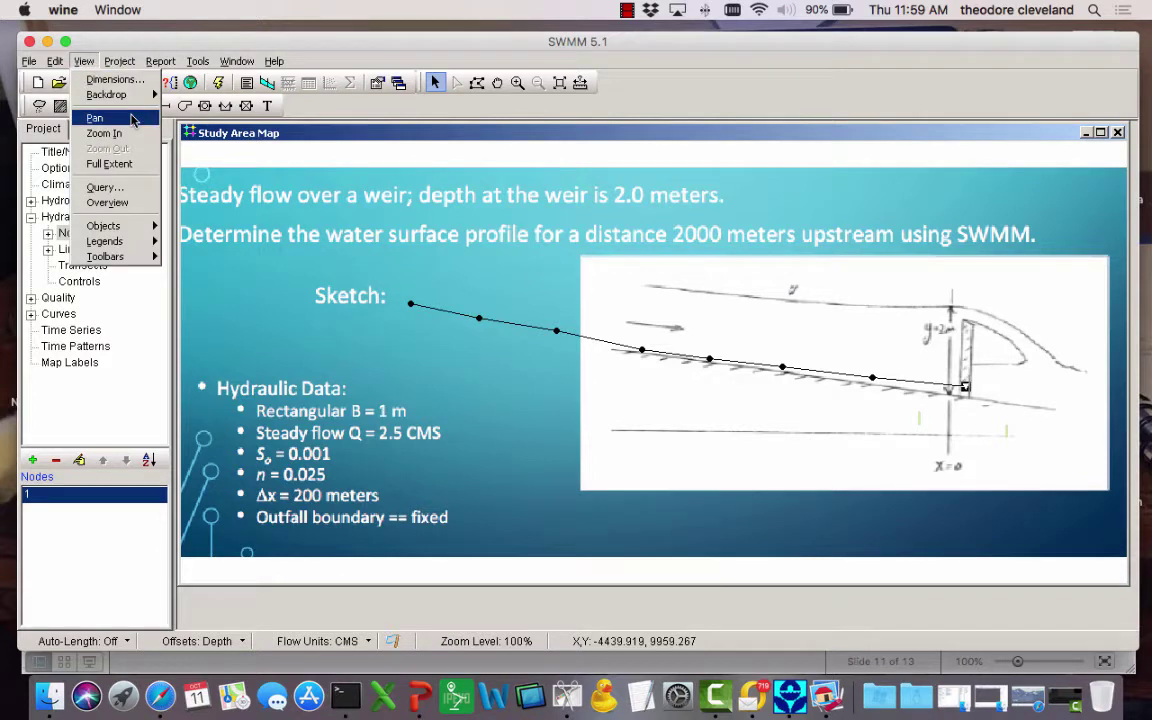
mouse_move(120, 94)
click(185, 108)
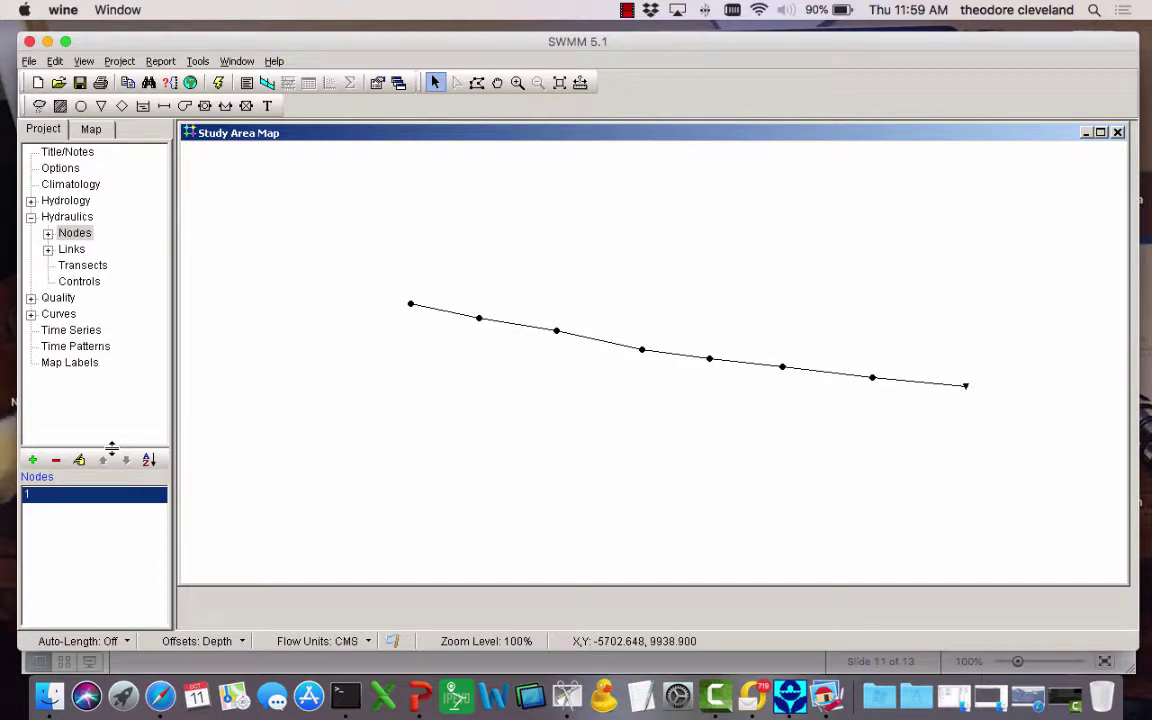
click(218, 84)
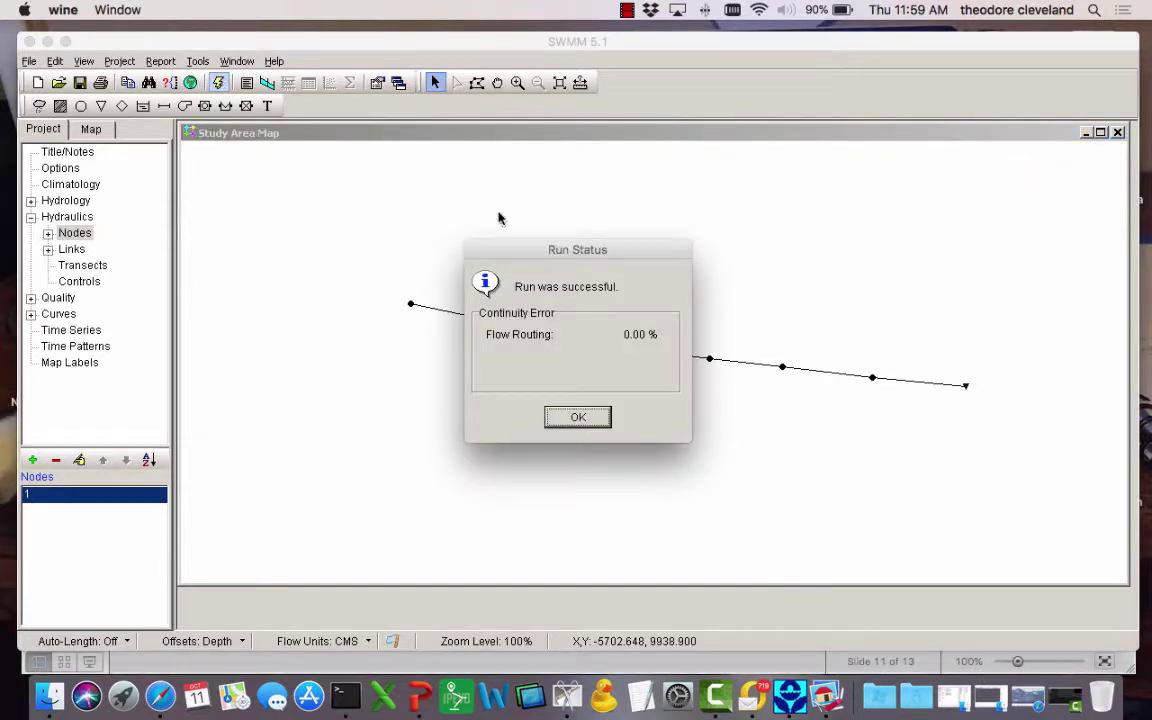
click(578, 417)
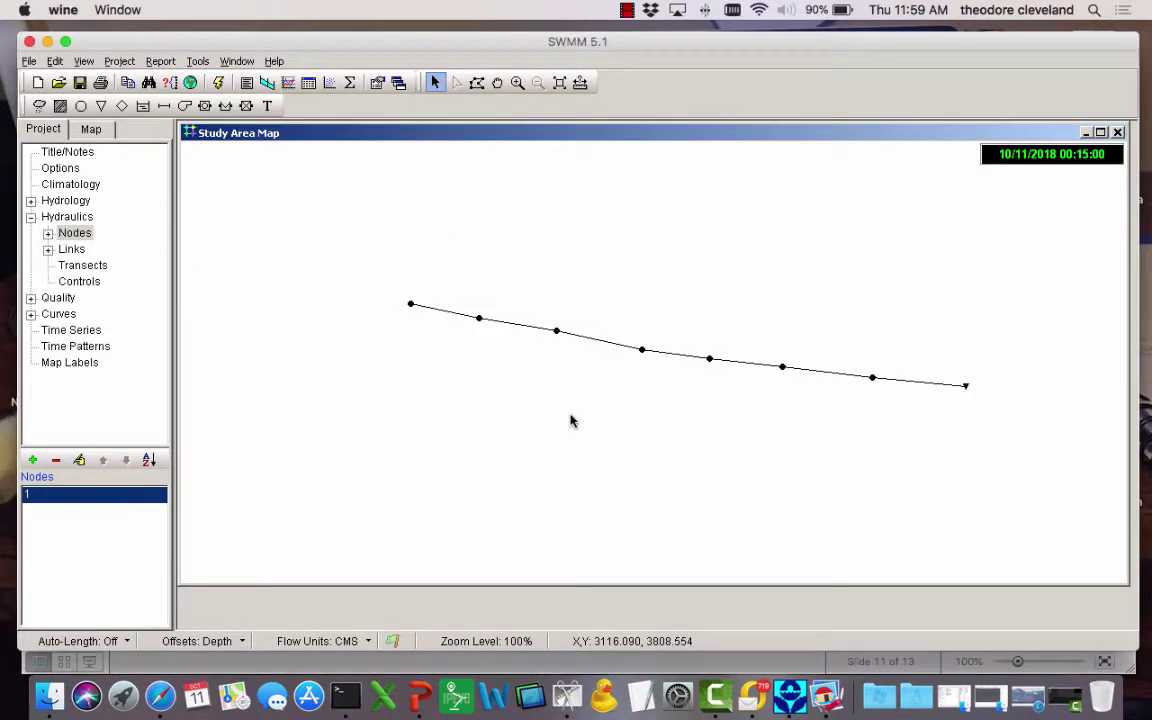
click(514, 325)
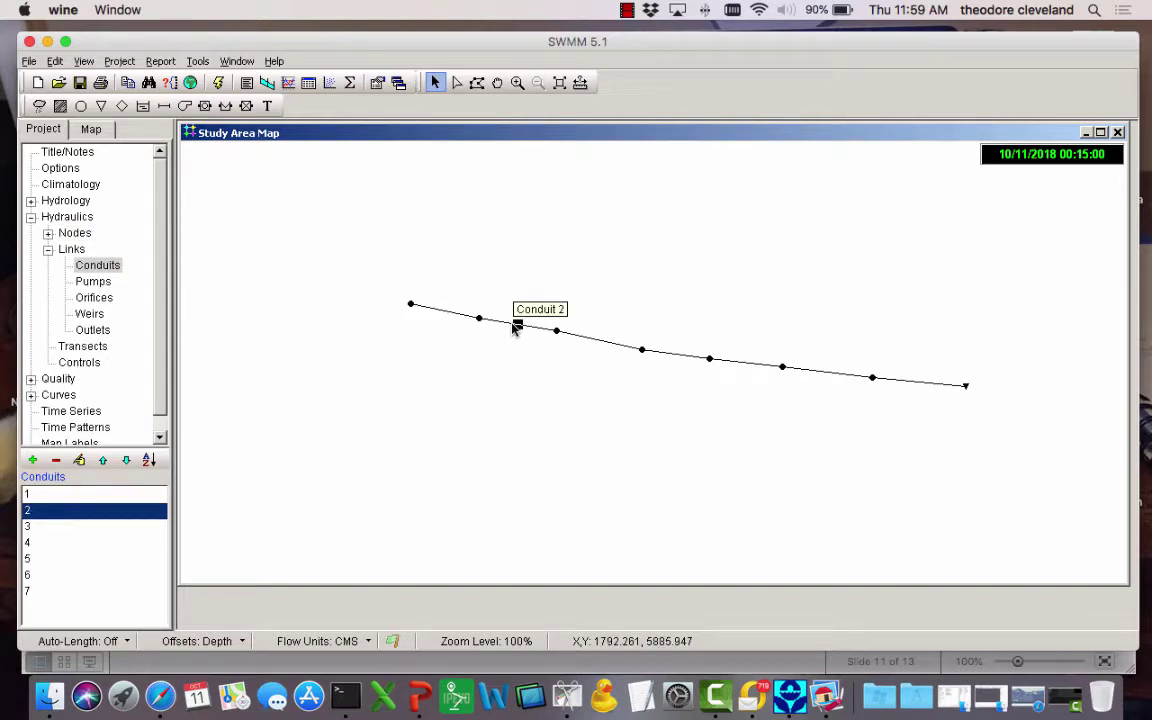
click(287, 84)
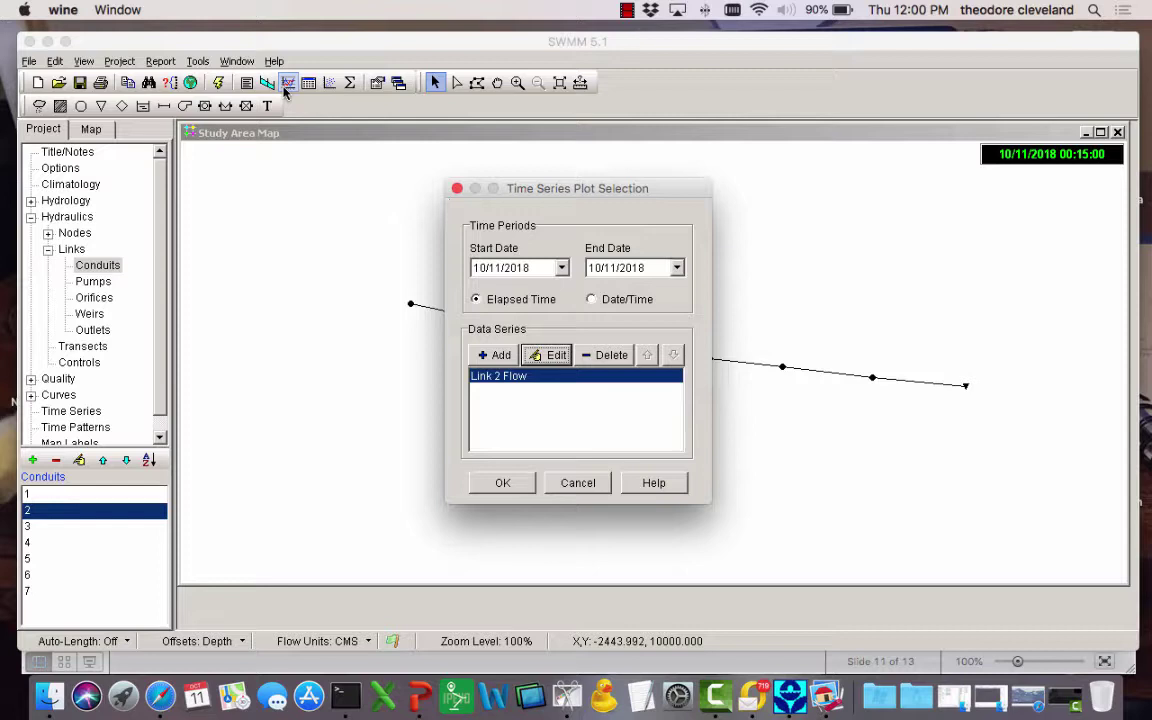
click(504, 485)
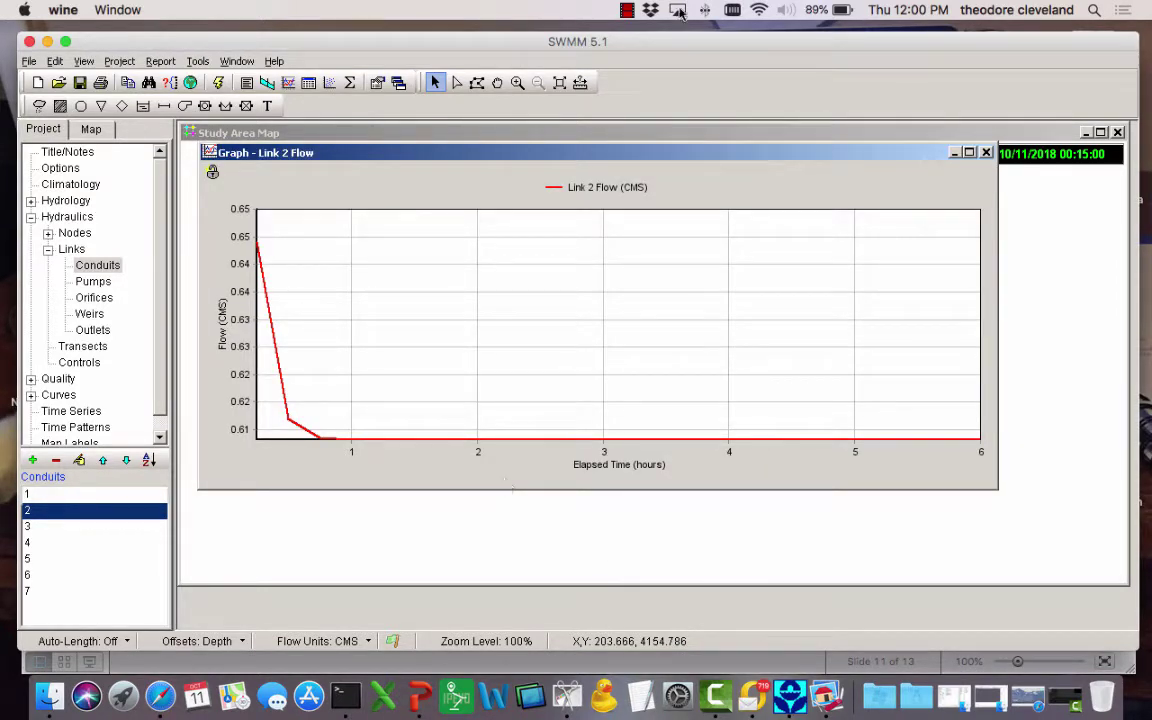
click(985, 153)
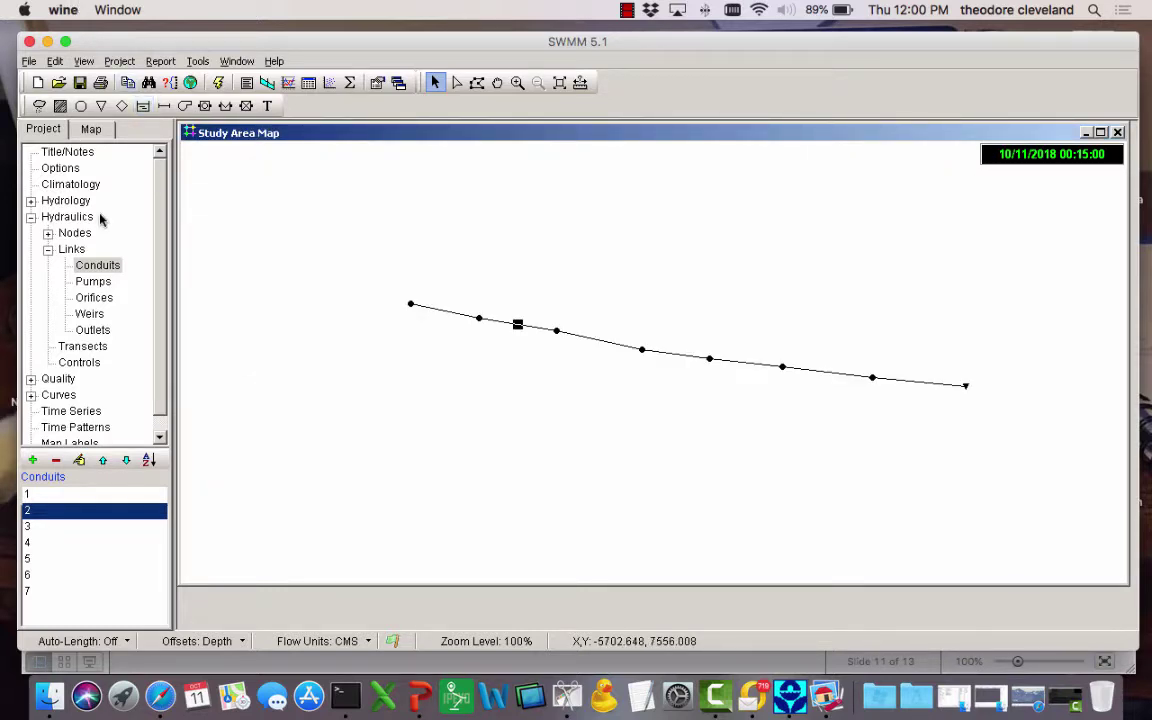
click(62, 168)
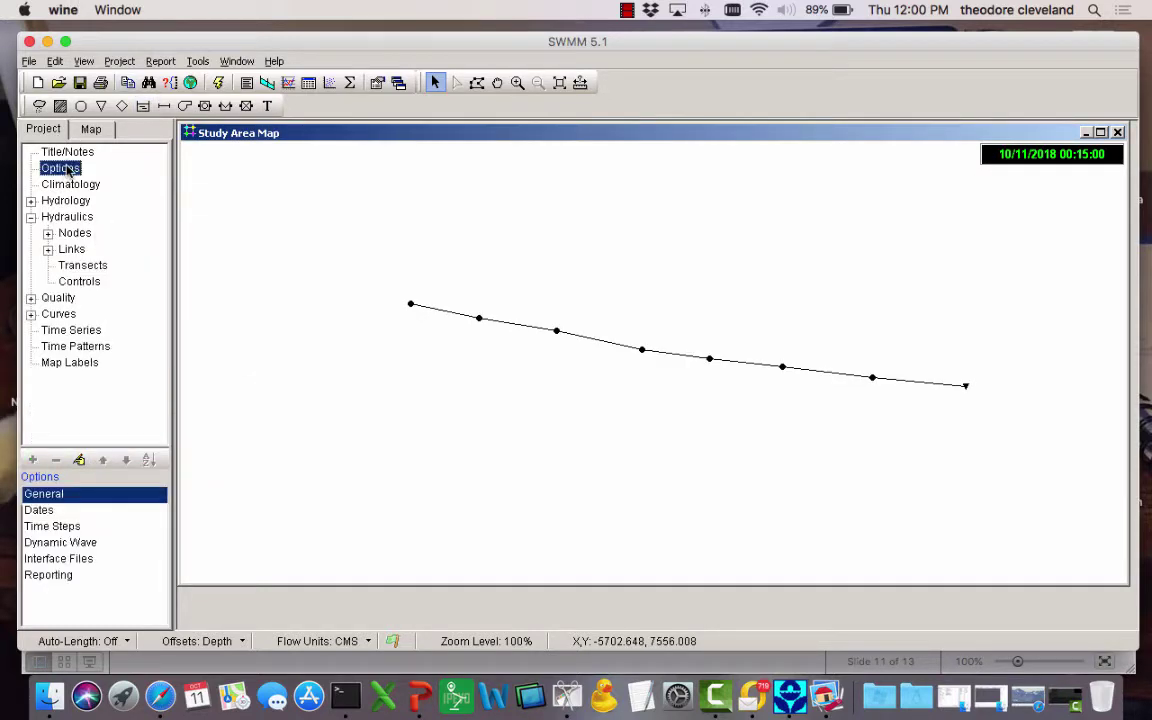
double_click(60, 494)
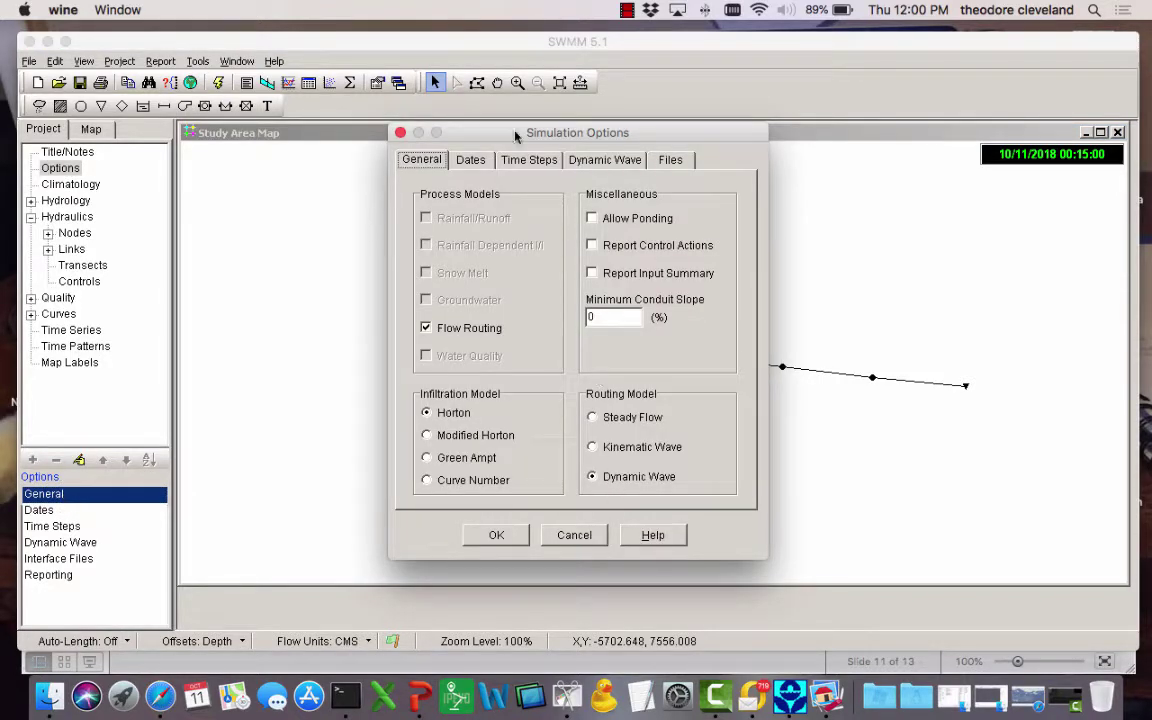
click(470, 162)
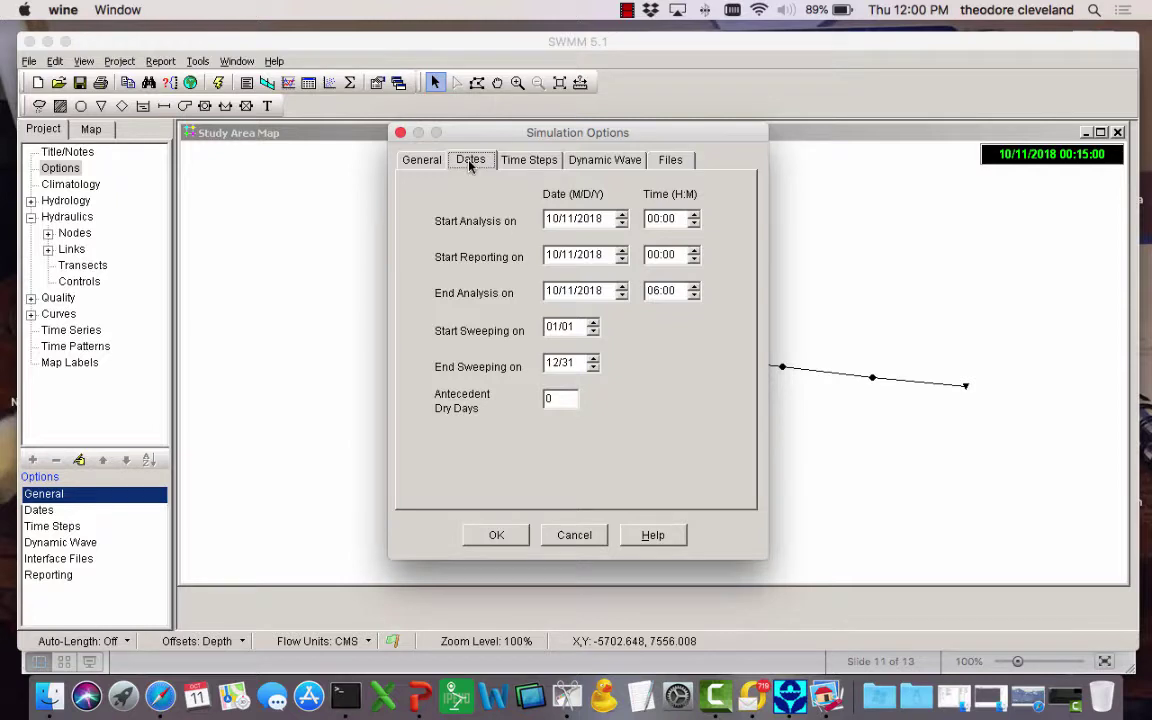
click(528, 160)
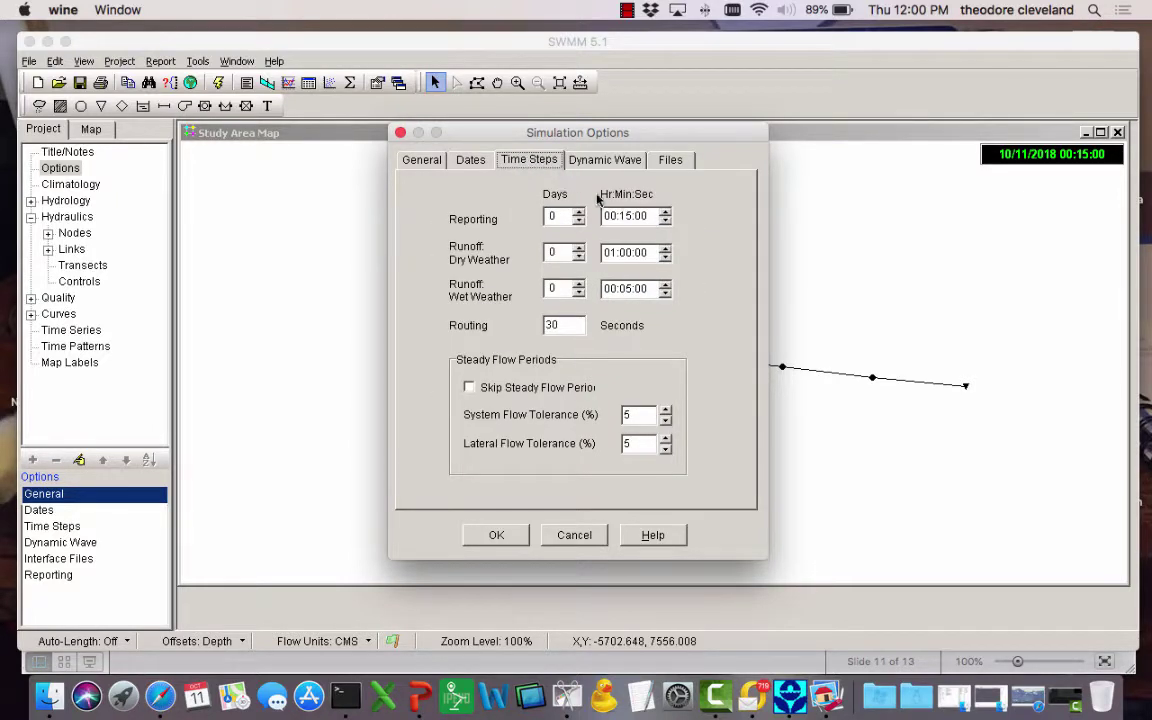
click(609, 164)
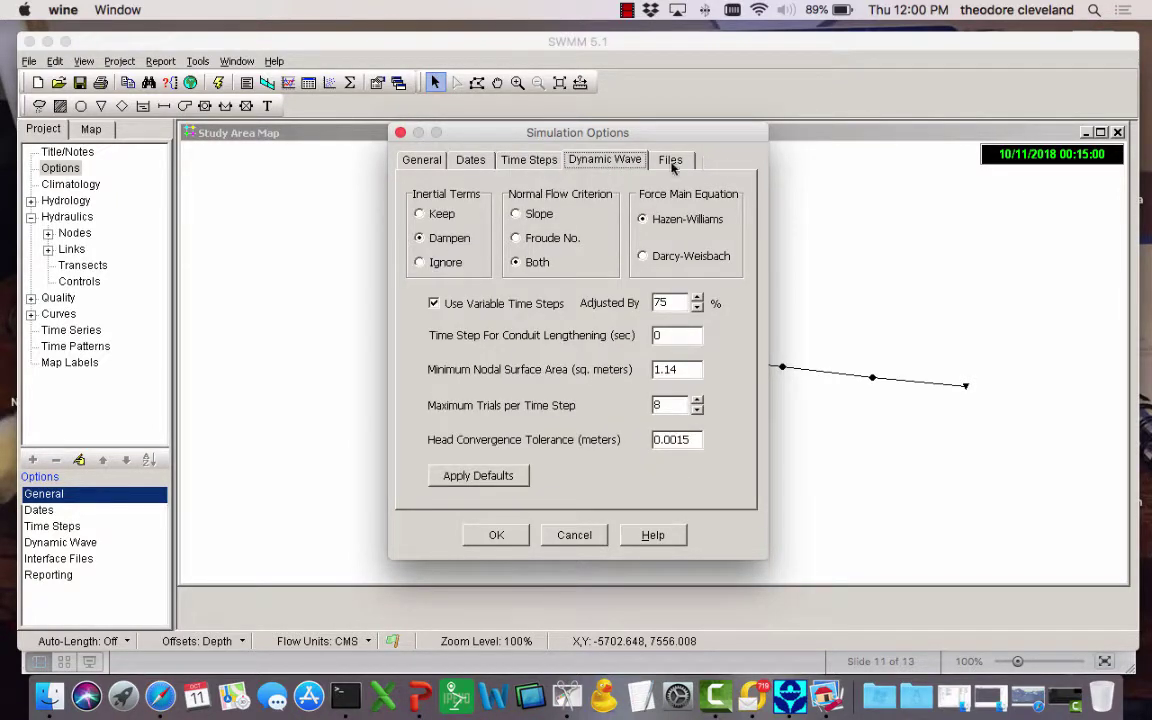
click(496, 535)
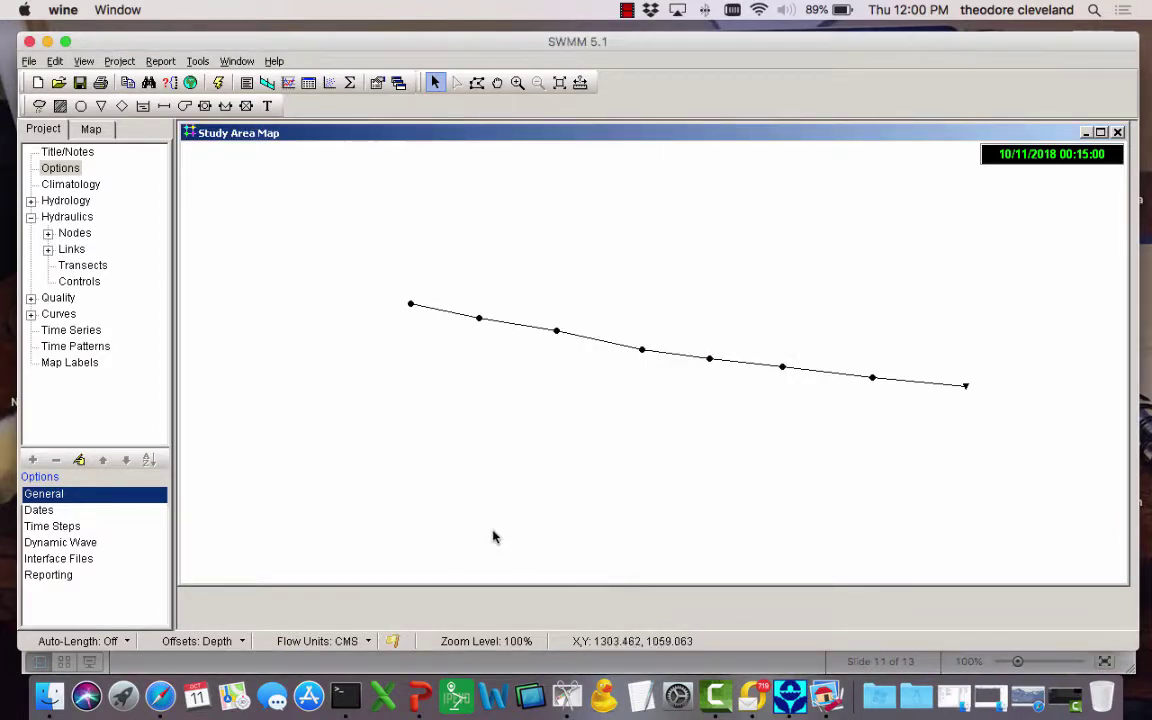
- Plot the water elevation profile with start node 8 and end node 1 along the found path
click(411, 304)
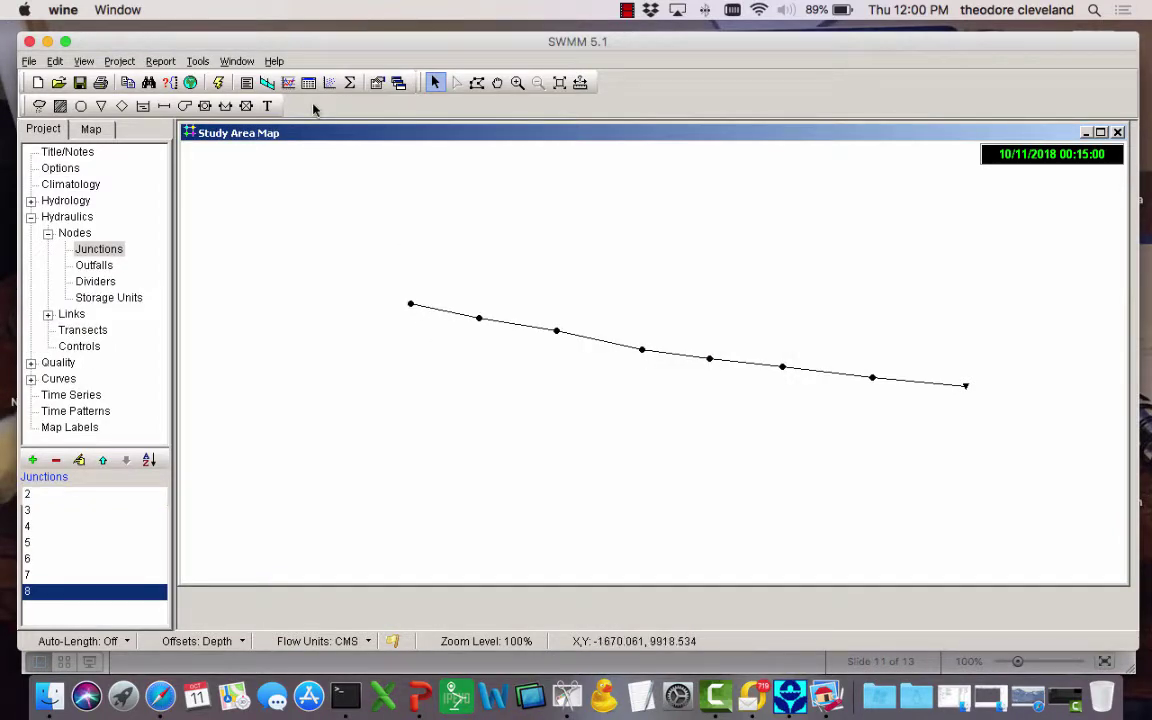
click(267, 82)
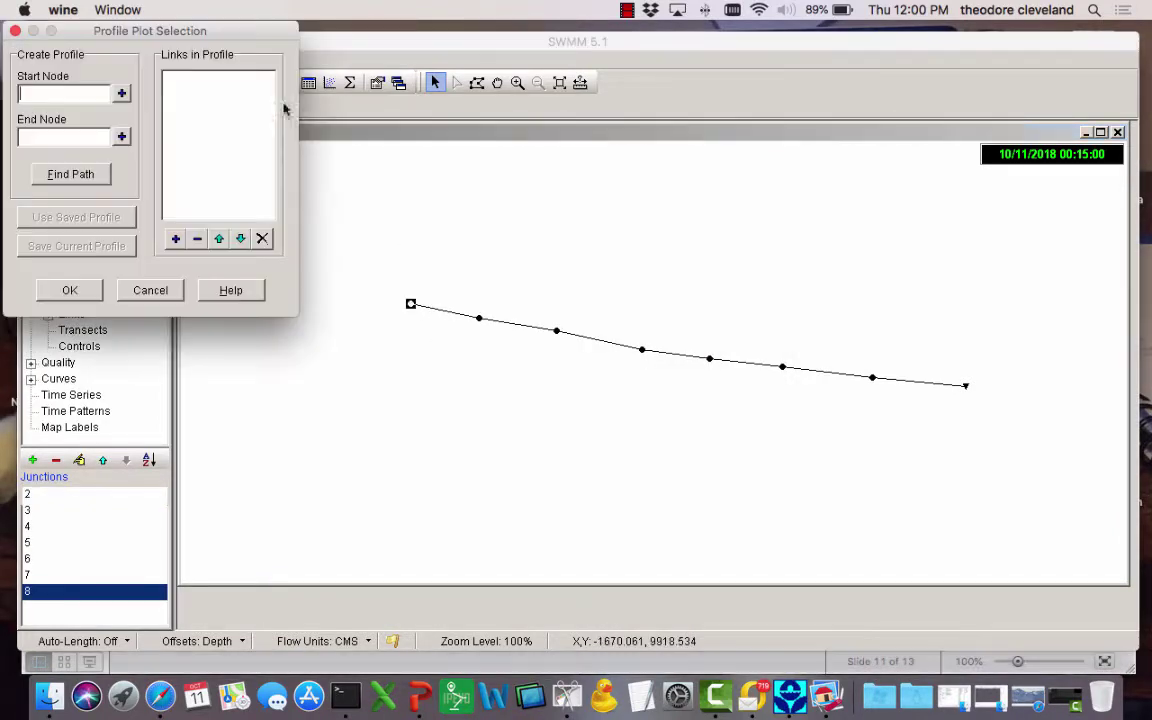
click(121, 92)
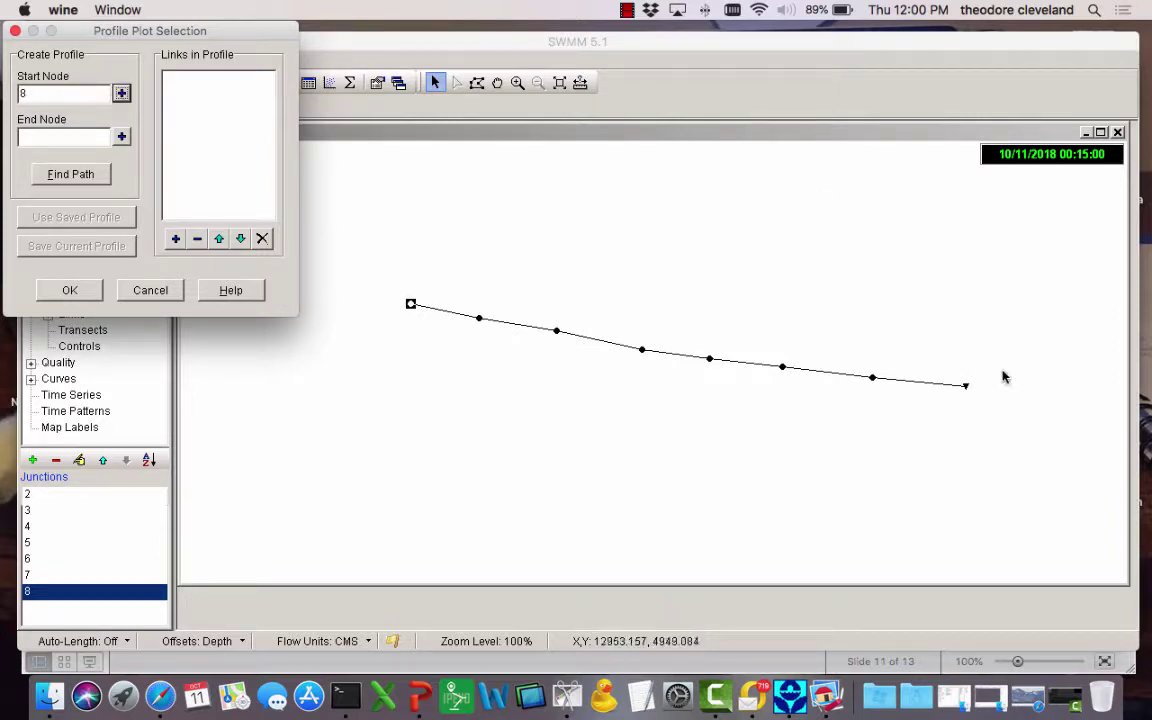
click(966, 385)
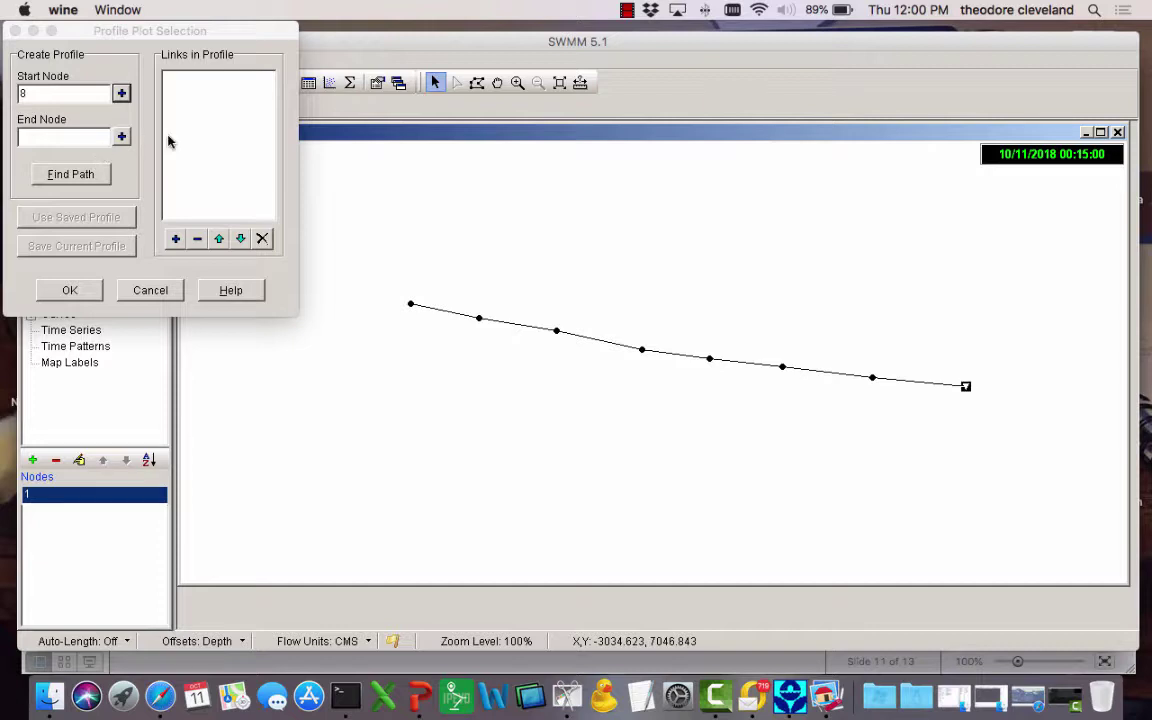
click(121, 136)
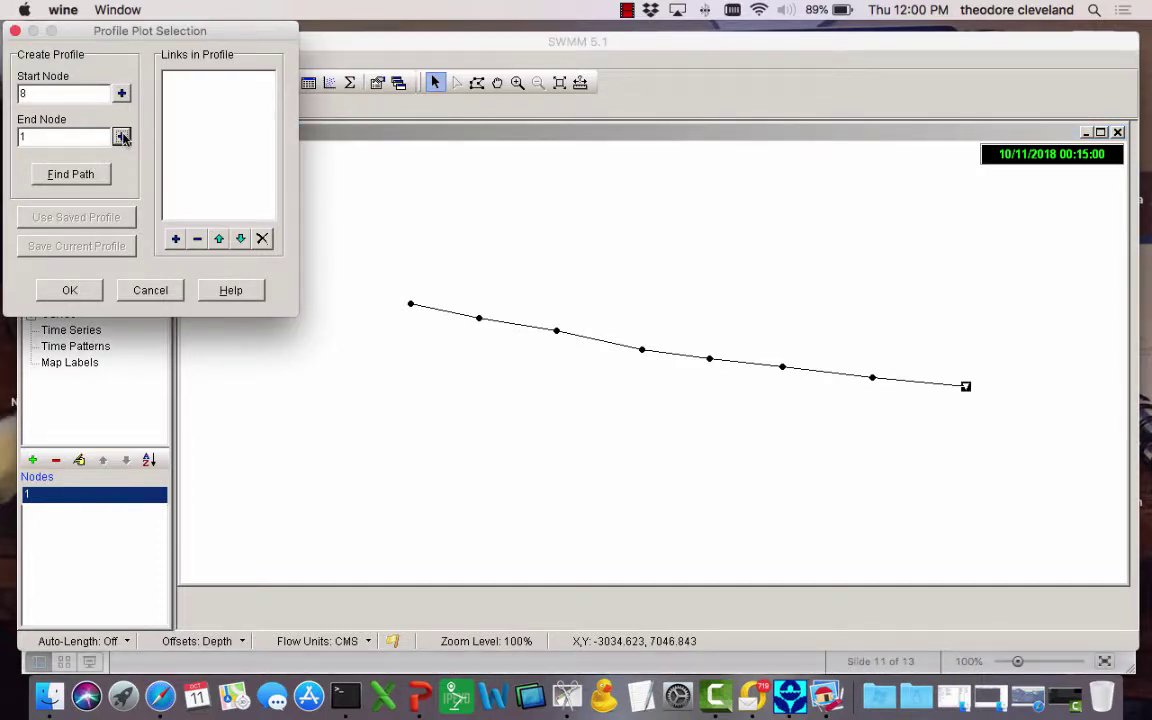
click(80, 174)
click(72, 290)
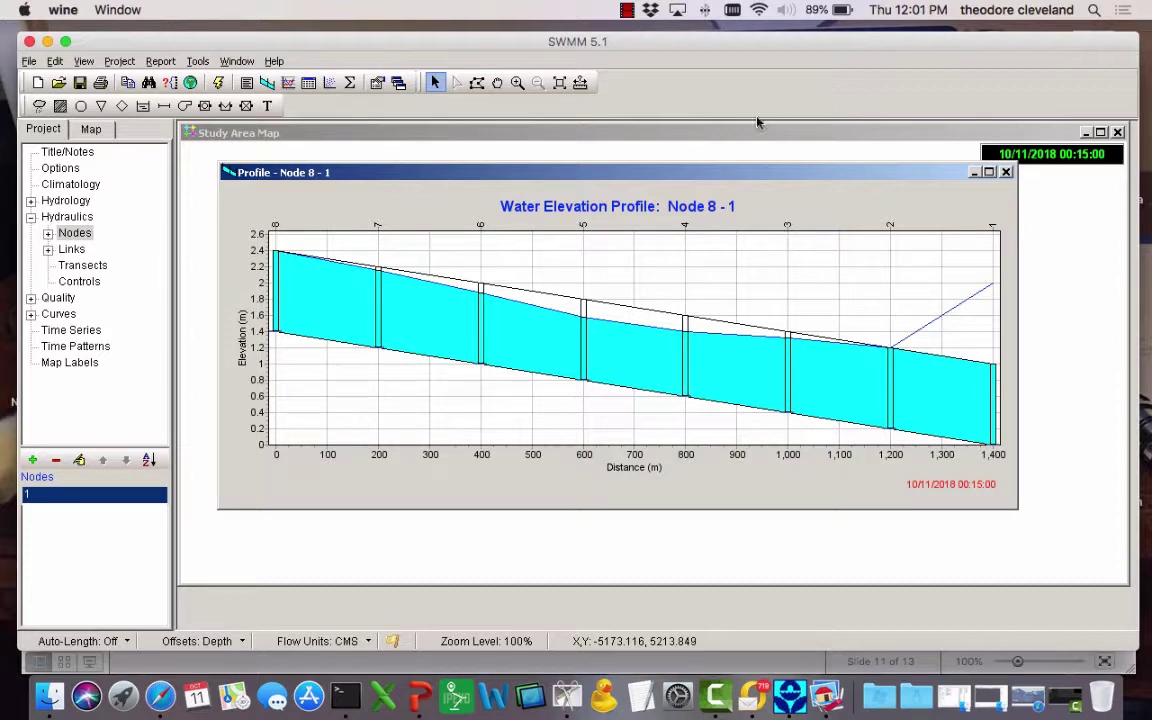
- Move the profile plot aside and outline a region enclosing the whole sewer network
drag(739, 178, 574, 522)
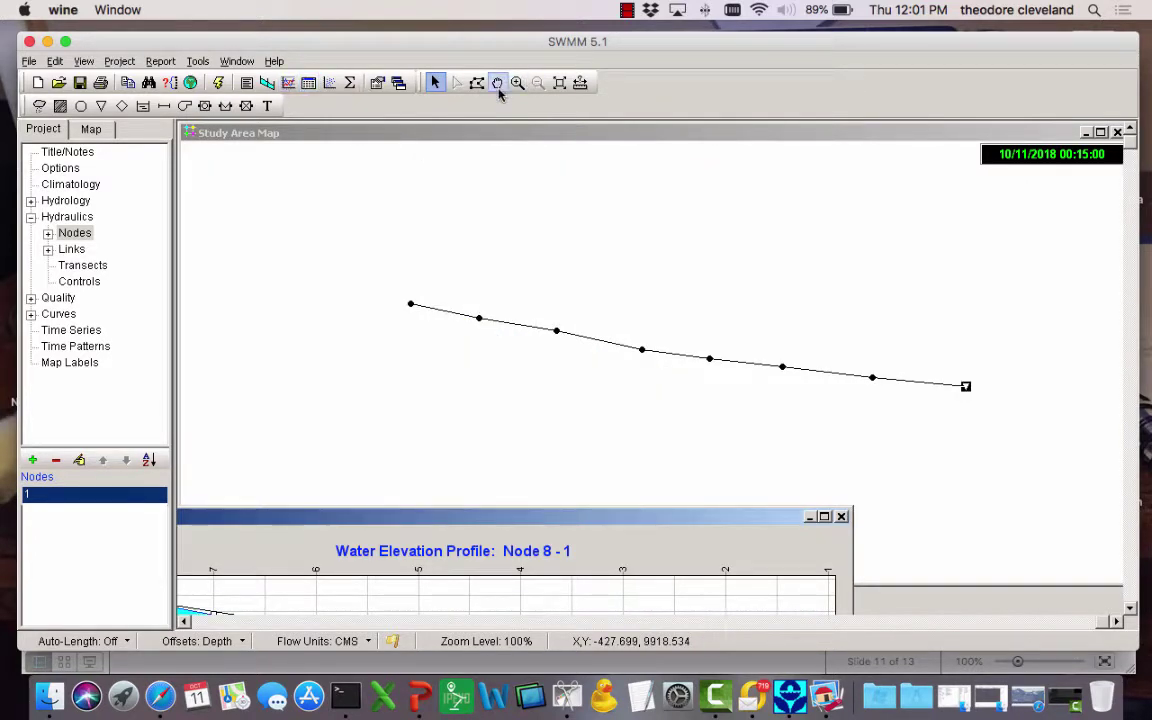
click(479, 83)
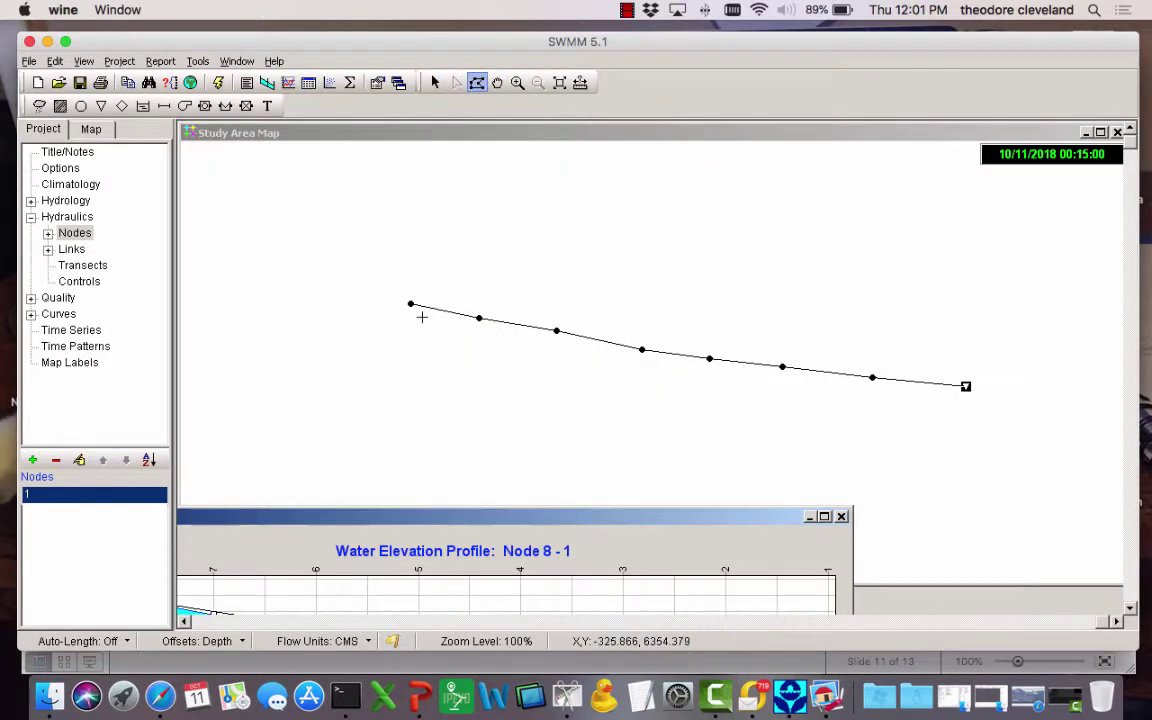
drag(384, 273, 349, 430)
right_click(349, 430)
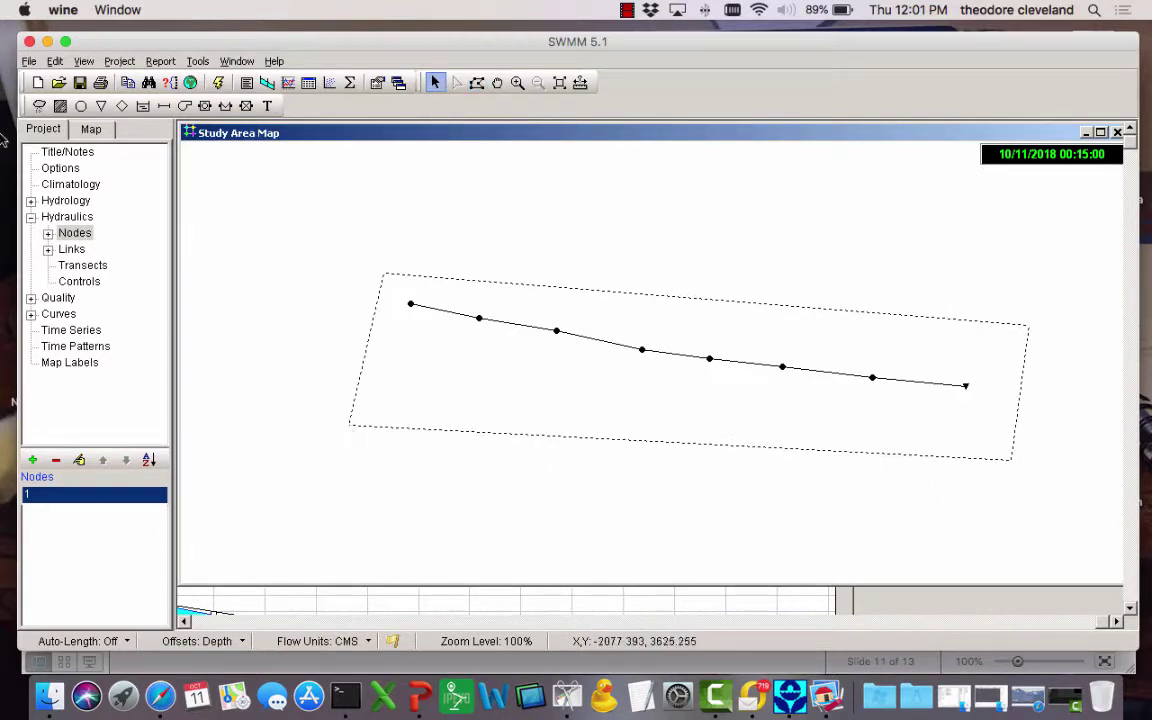
- Group-edit the enclosed conduits to set their Max. Depth to 10
click(55, 61)
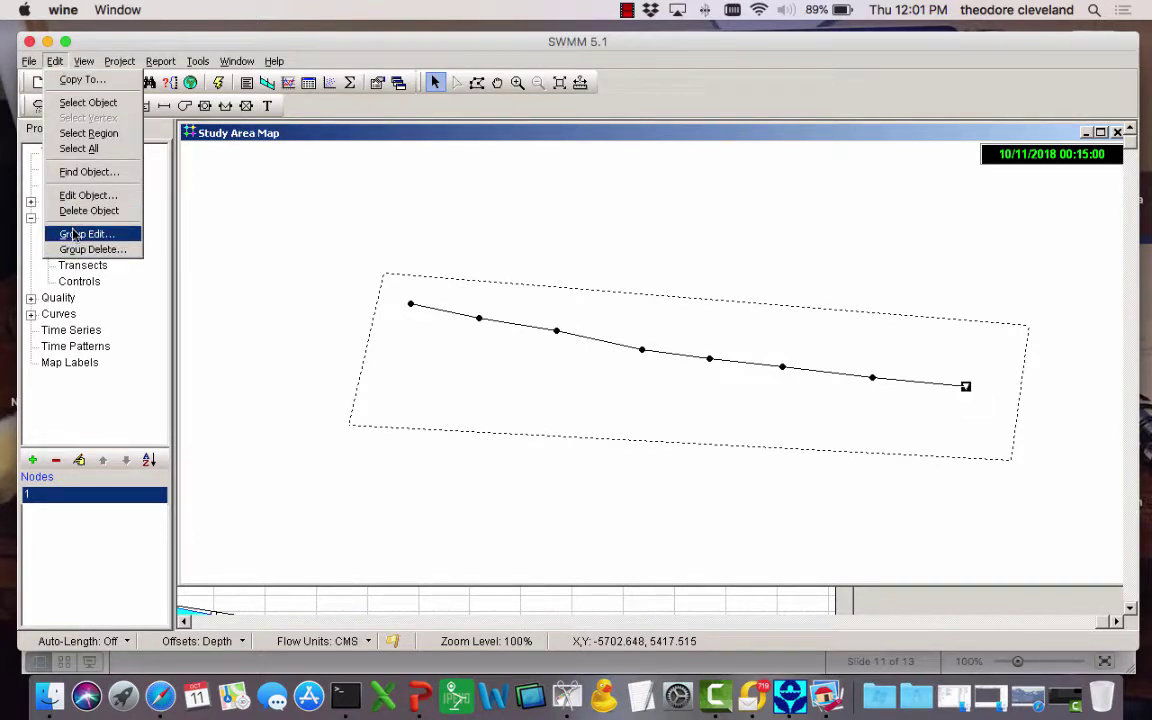
click(74, 234)
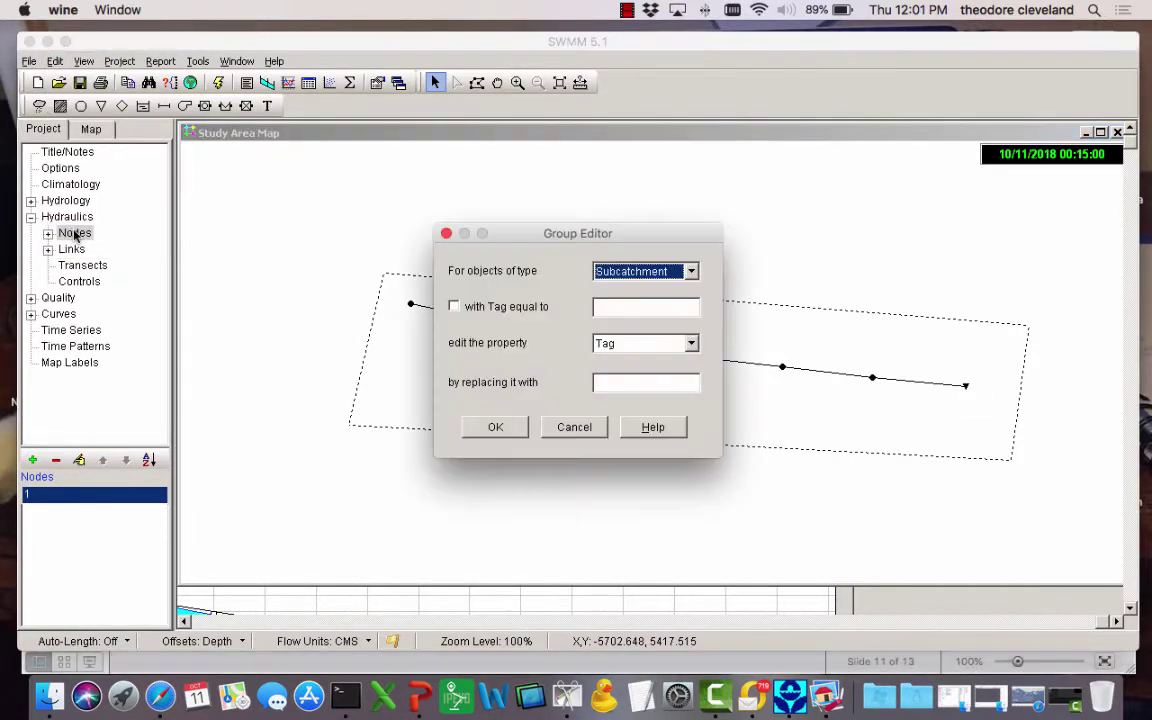
click(690, 275)
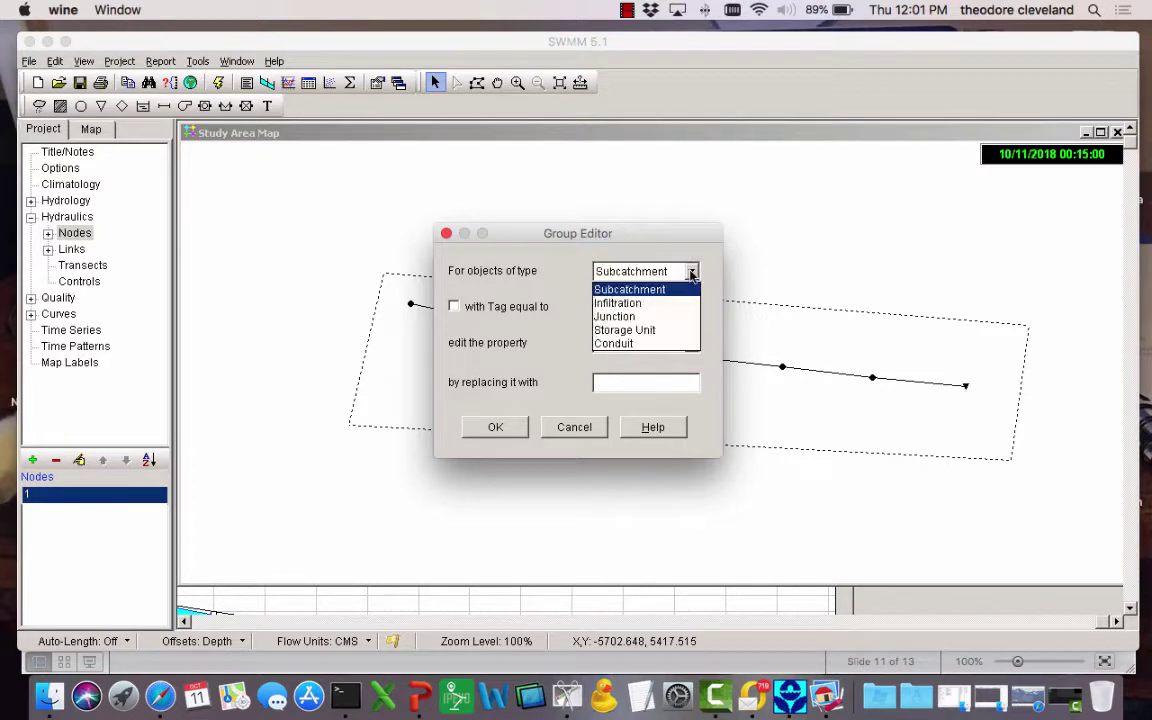
click(659, 344)
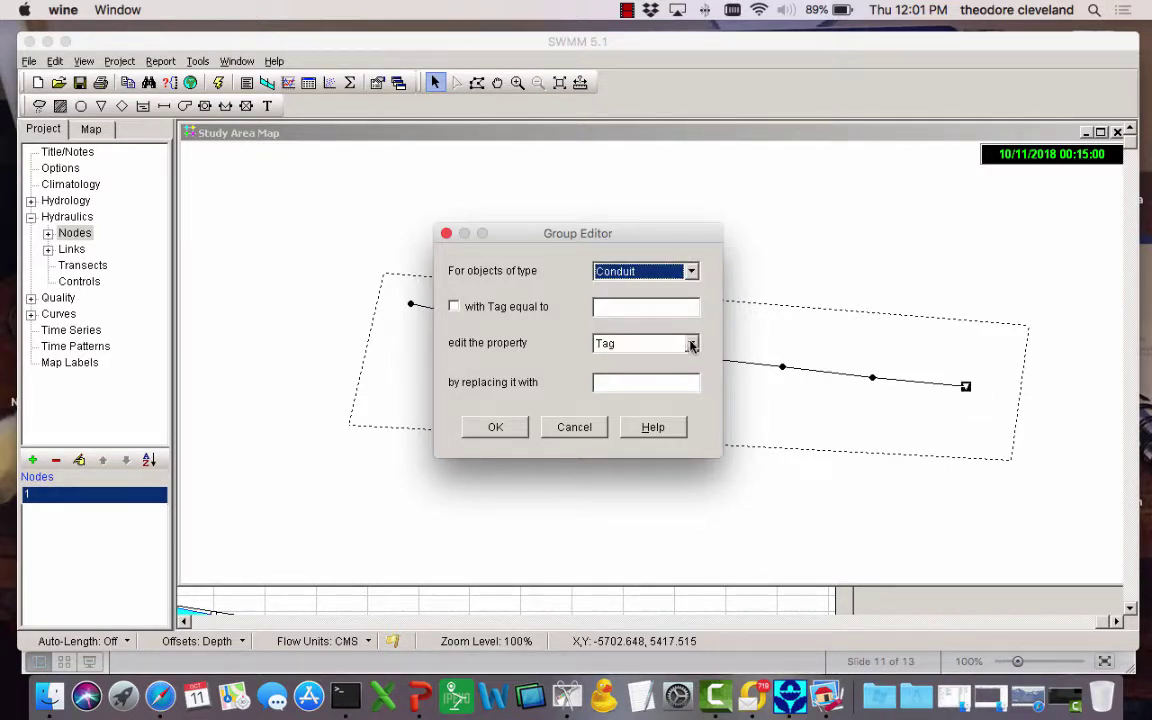
click(691, 344)
click(655, 389)
click(661, 382)
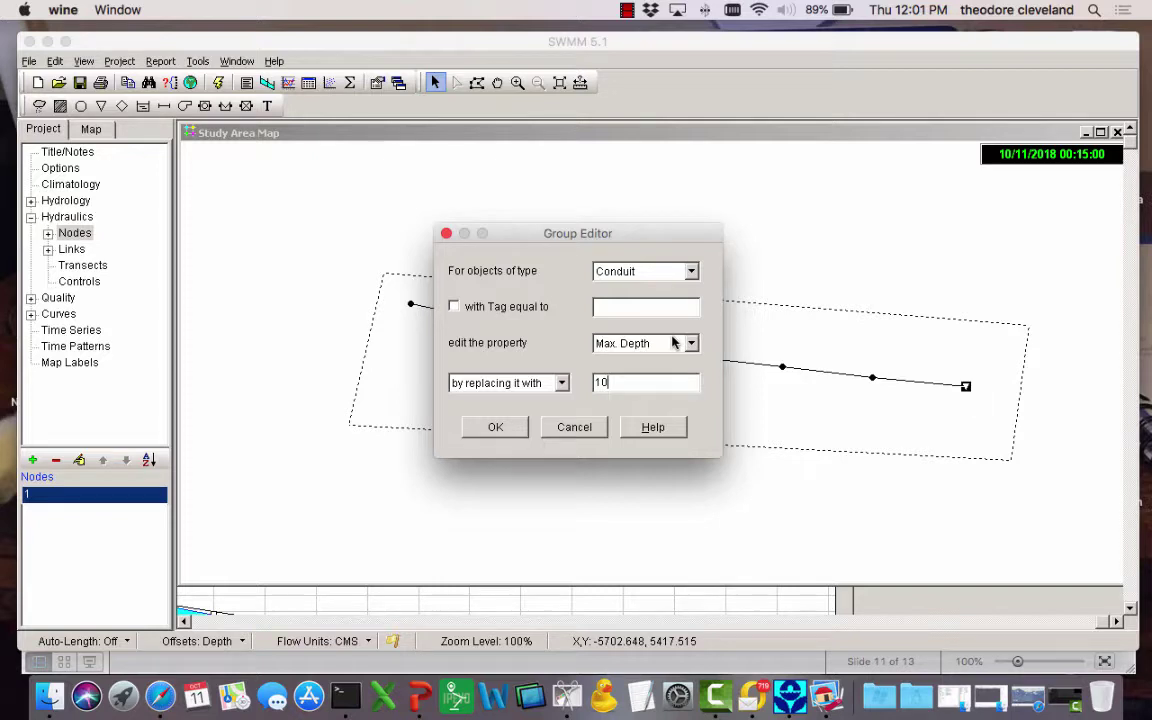
click(495, 427)
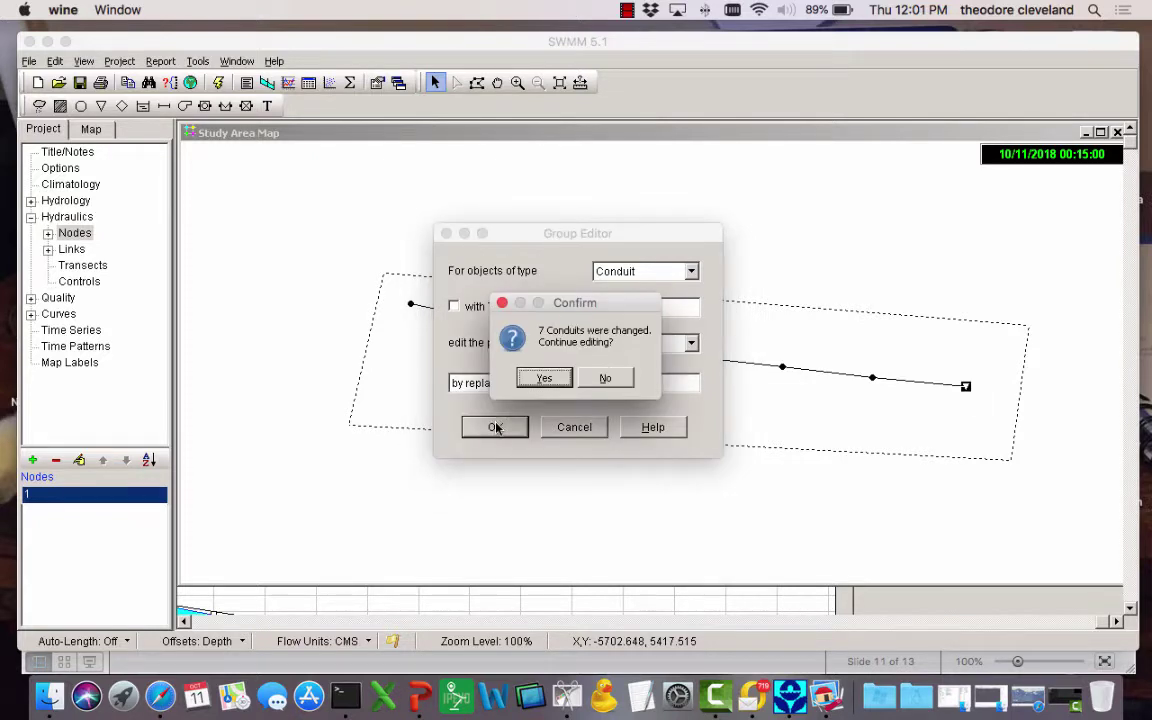
key(Return)
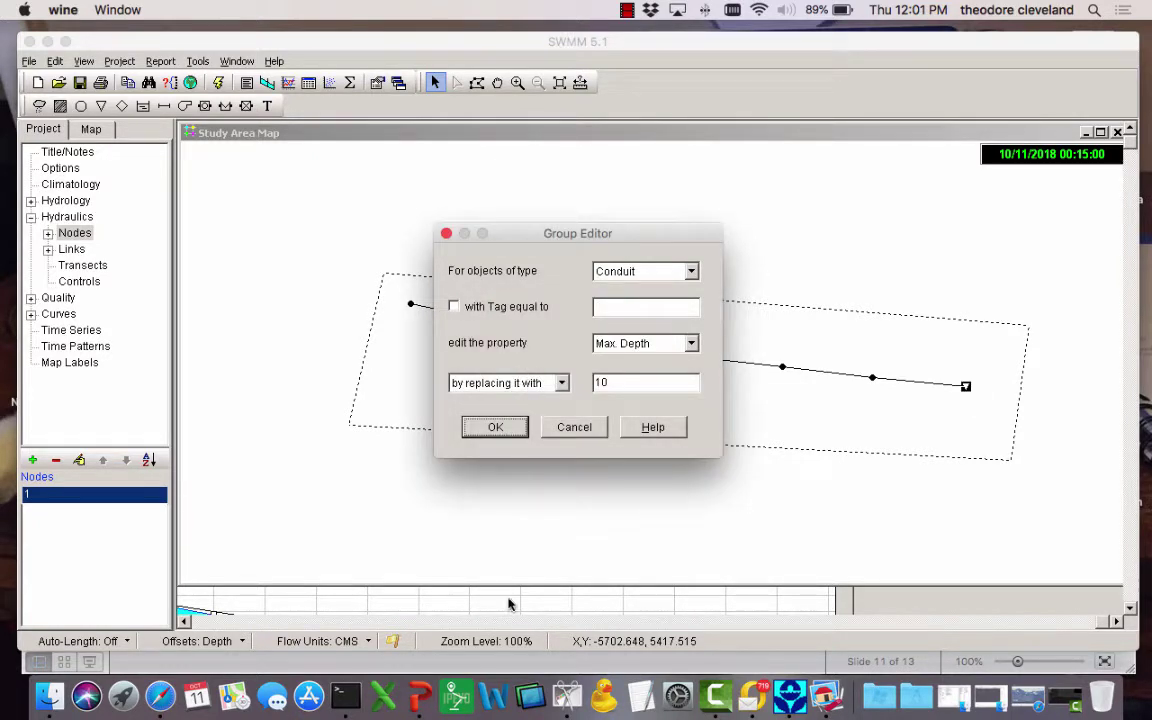
click(475, 436)
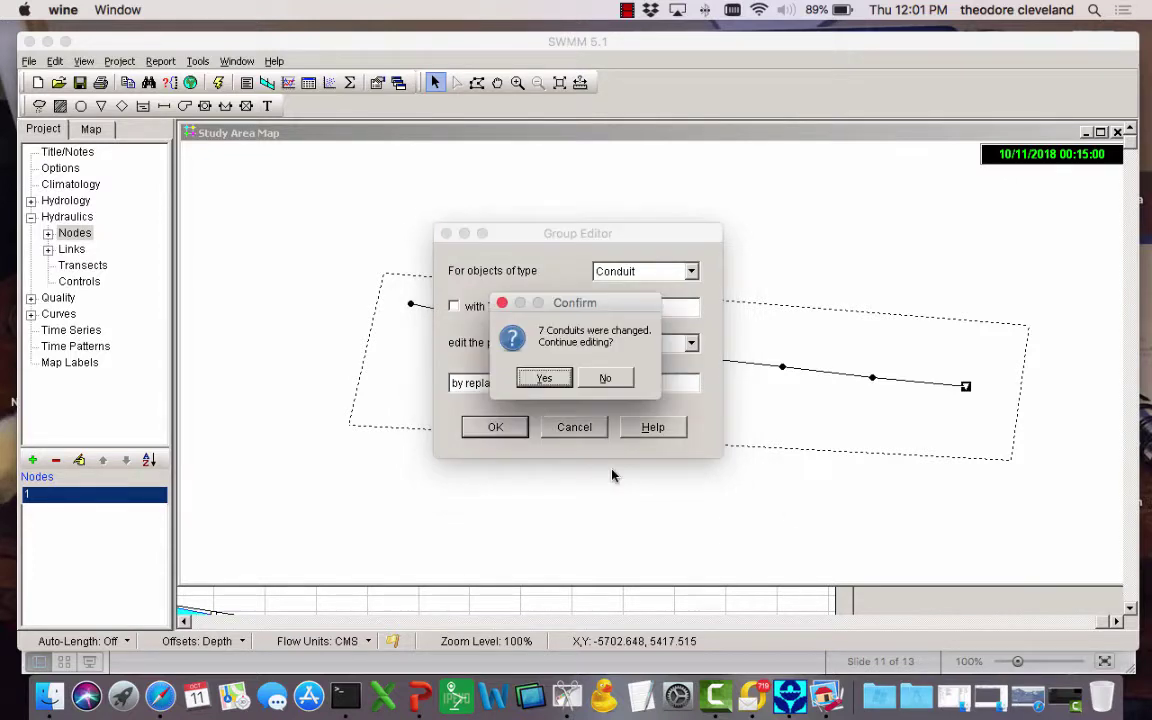
click(612, 378)
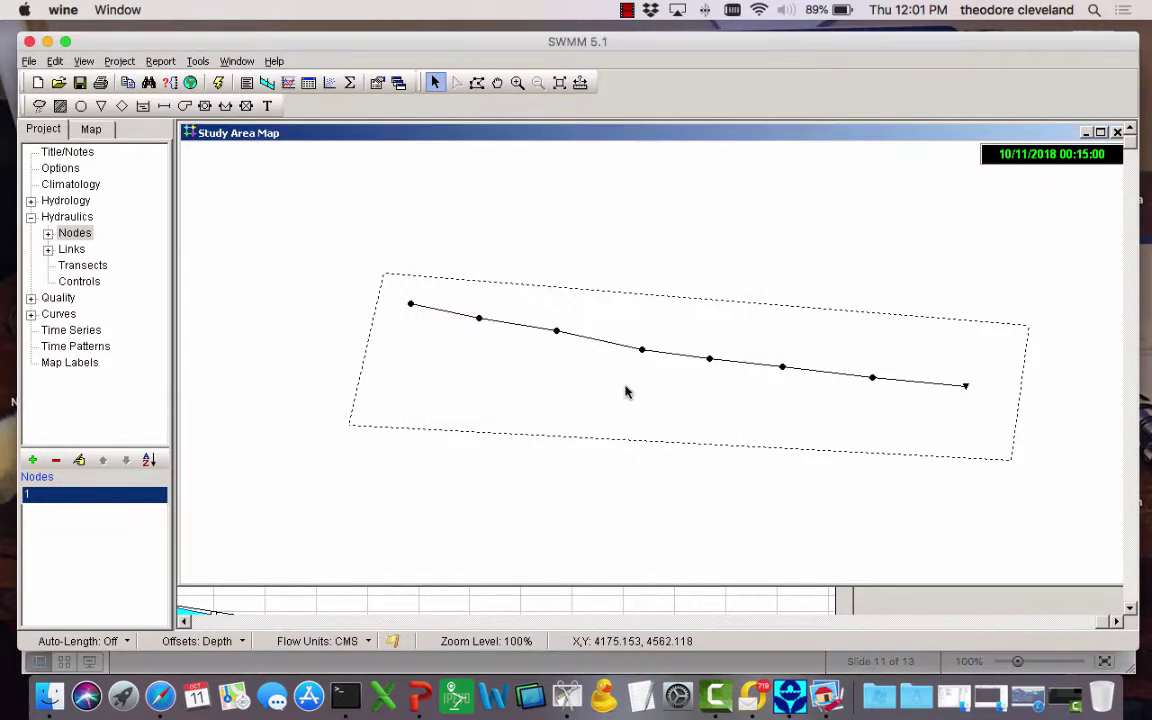
- Bring the Node 8–1 profile back over the map and rerun the simulation
click(851, 608)
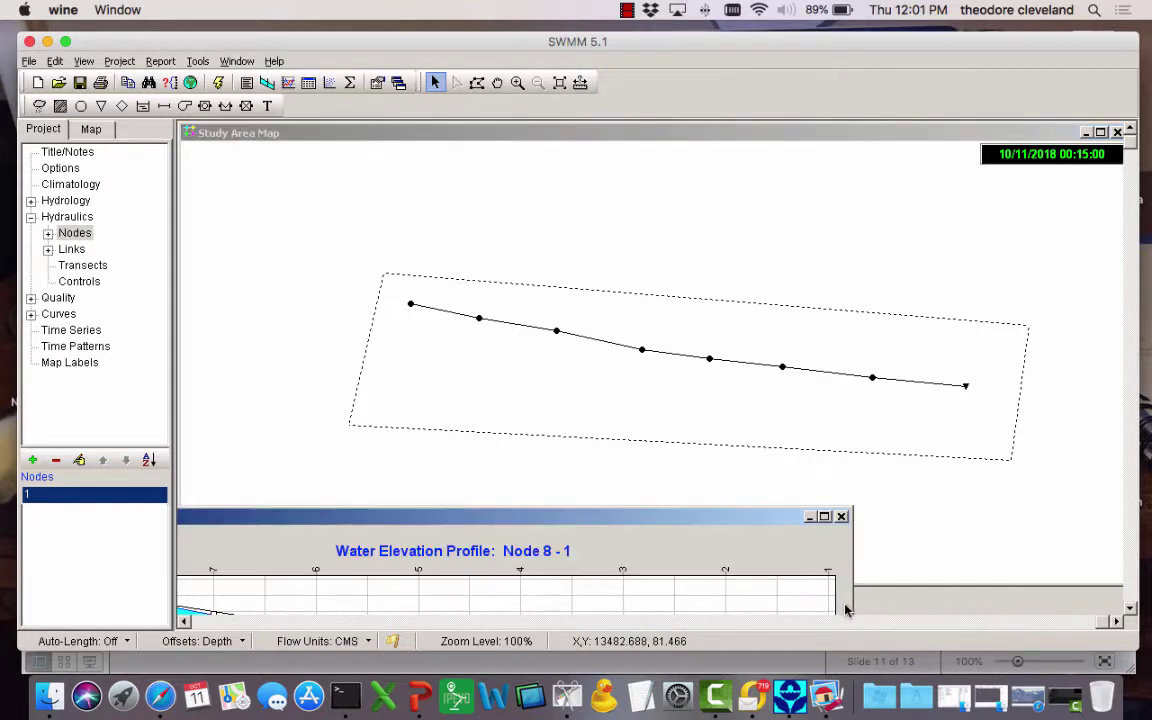
drag(727, 520, 915, 230)
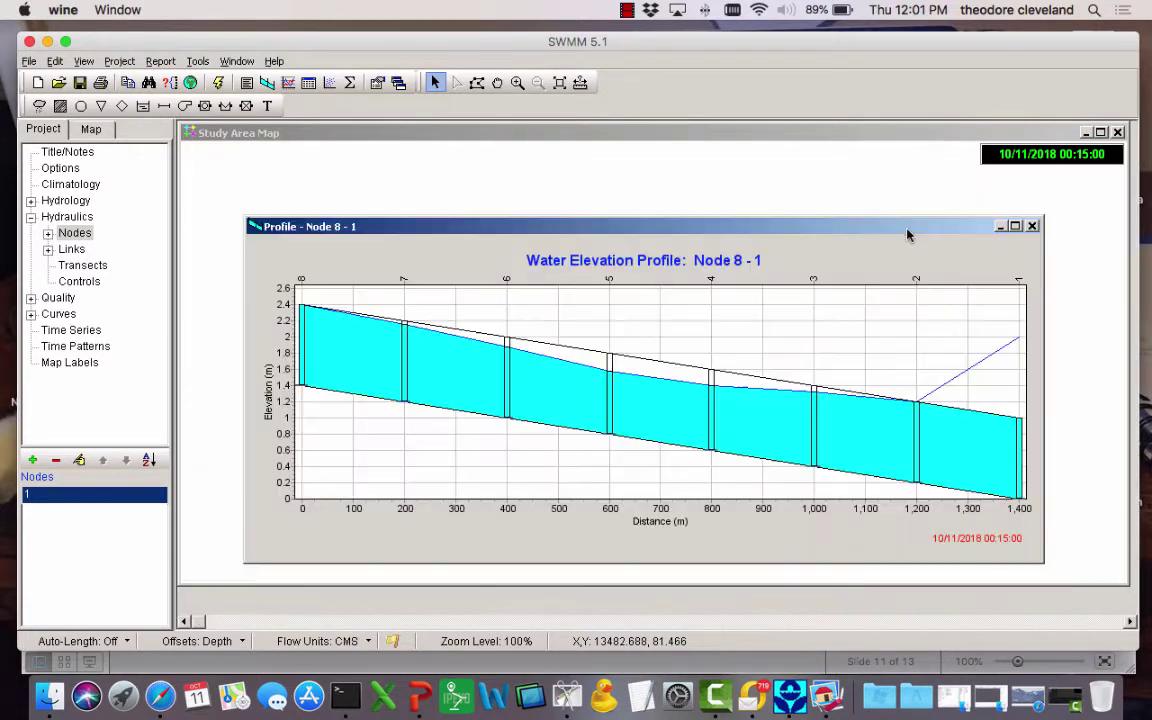
click(212, 82)
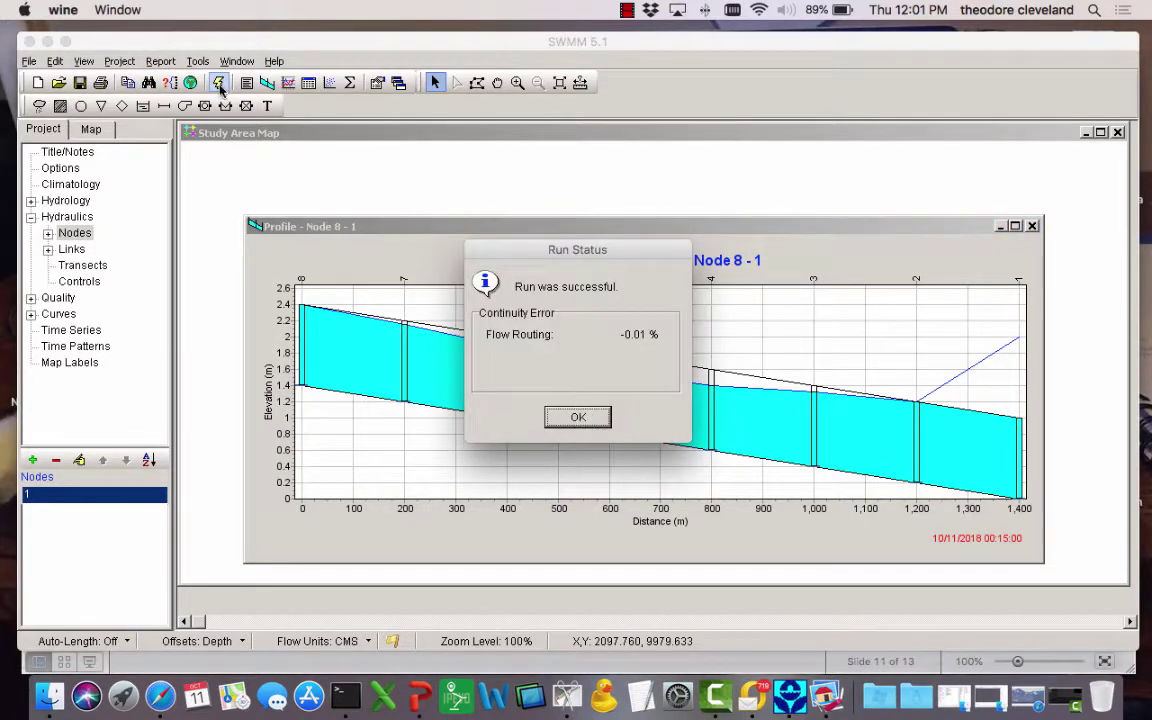
click(580, 417)
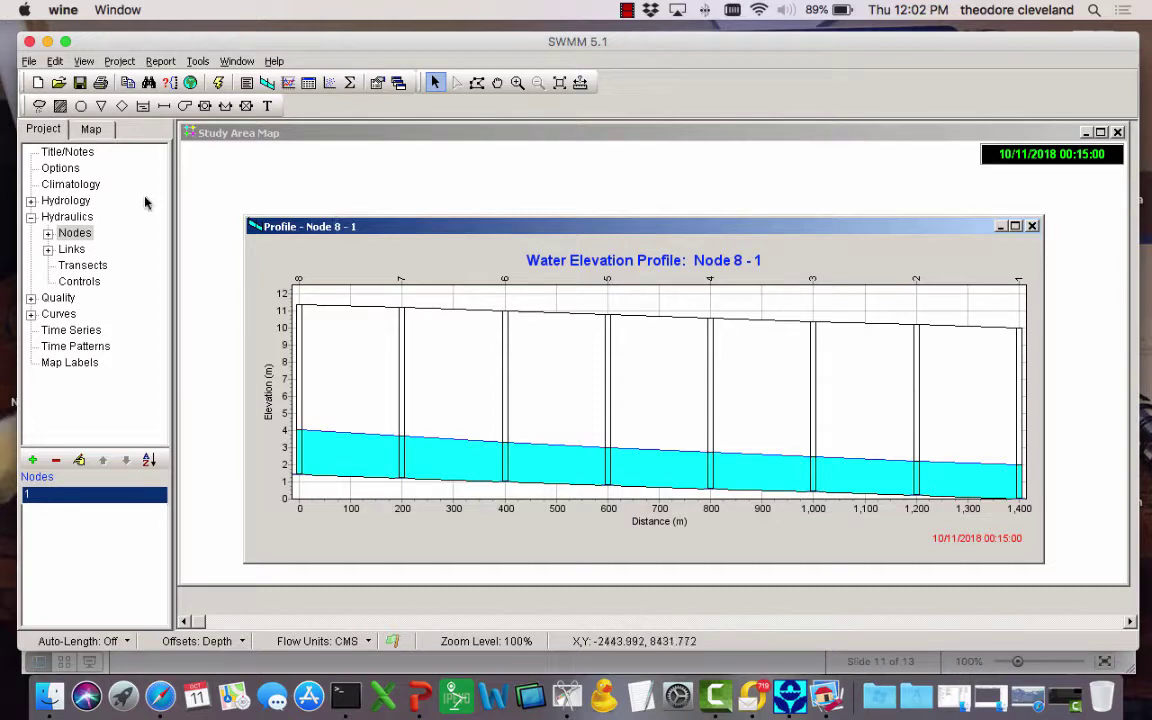
- Advance the results time of day to 06:00:00 and drag the profile plot off the map
click(92, 130)
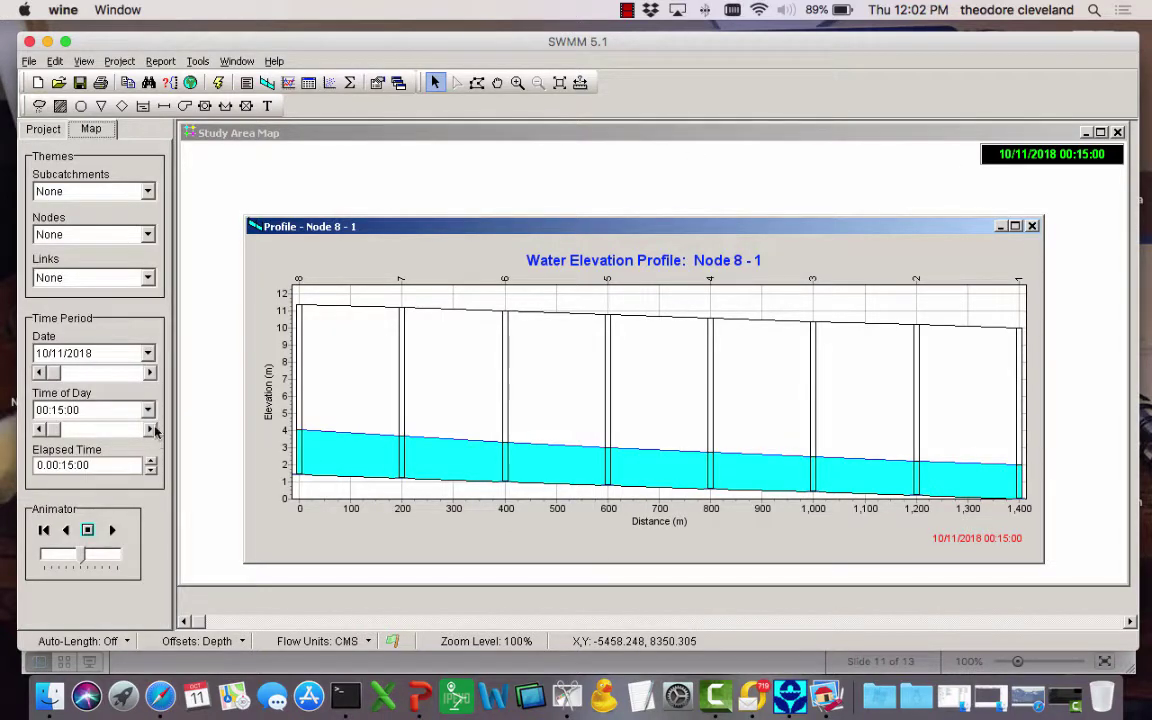
click(152, 430)
drag(152, 430, 152, 430)
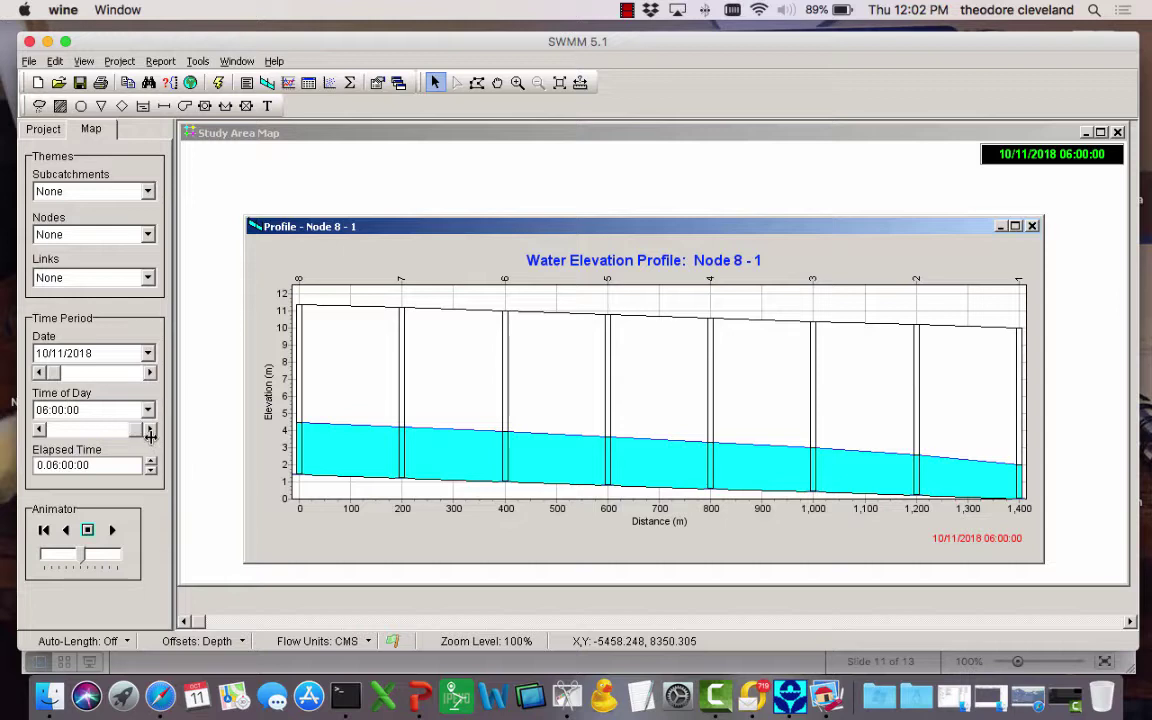
drag(447, 224, 383, 372)
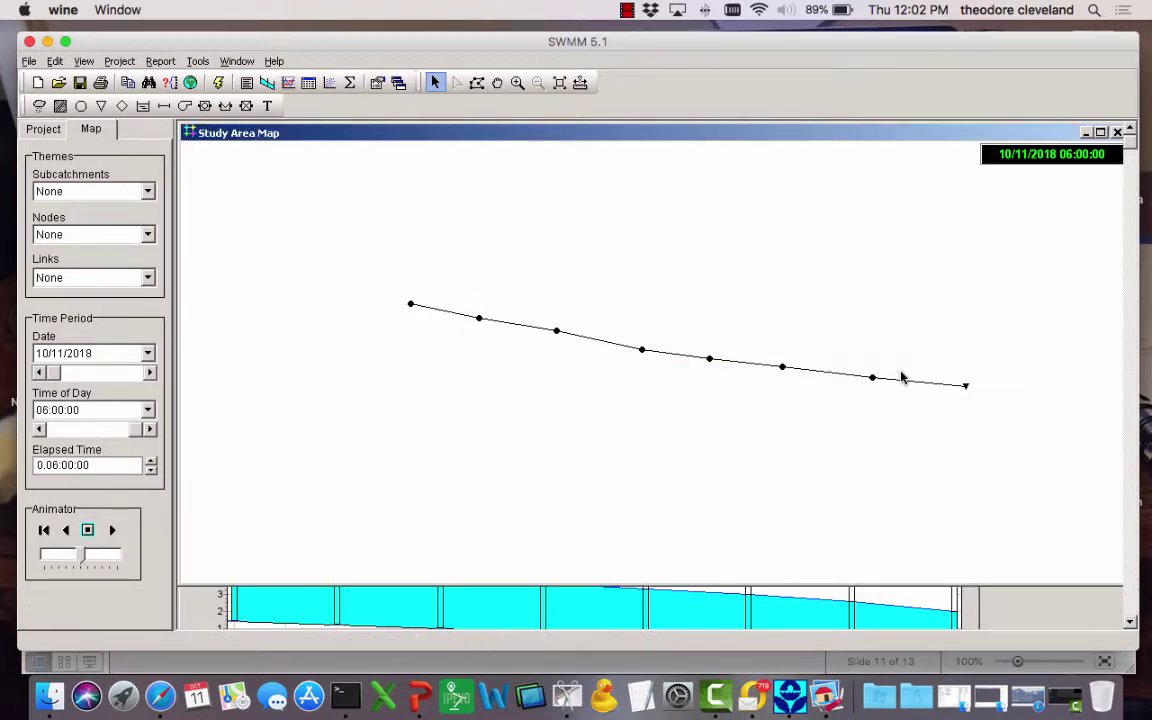
- Raise outfall 1's fixed stage from 2 to 8 and rerun the simulation
click(965, 387)
double_click(966, 388)
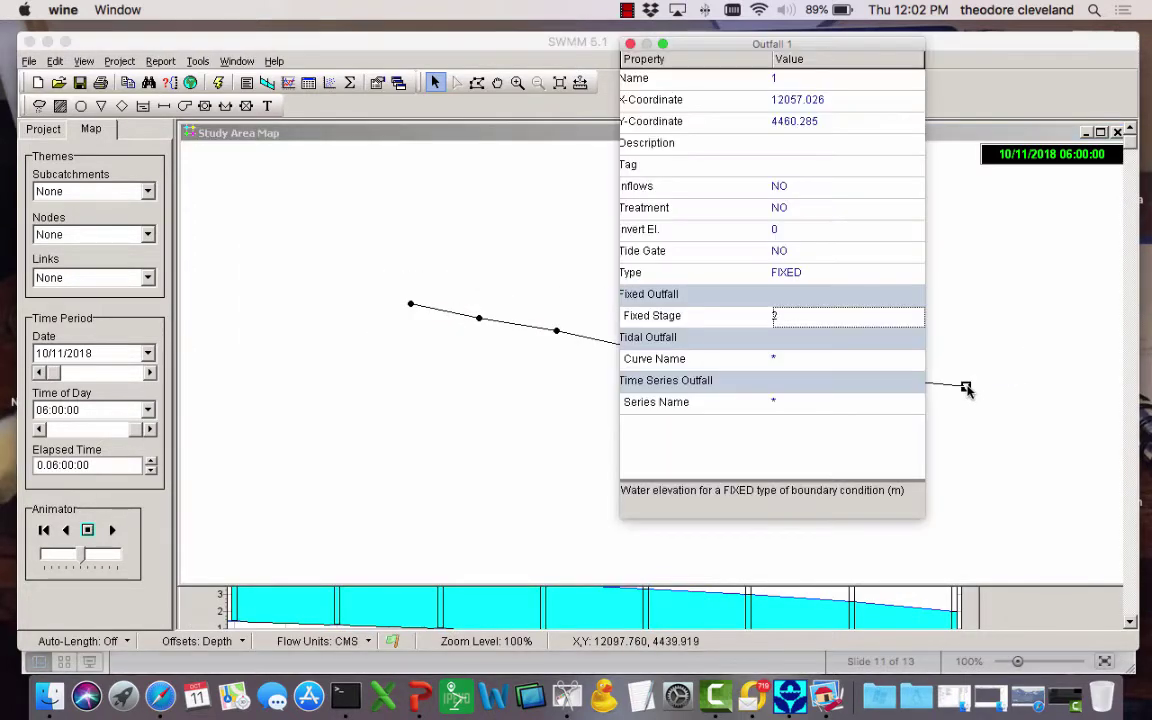
click(808, 315)
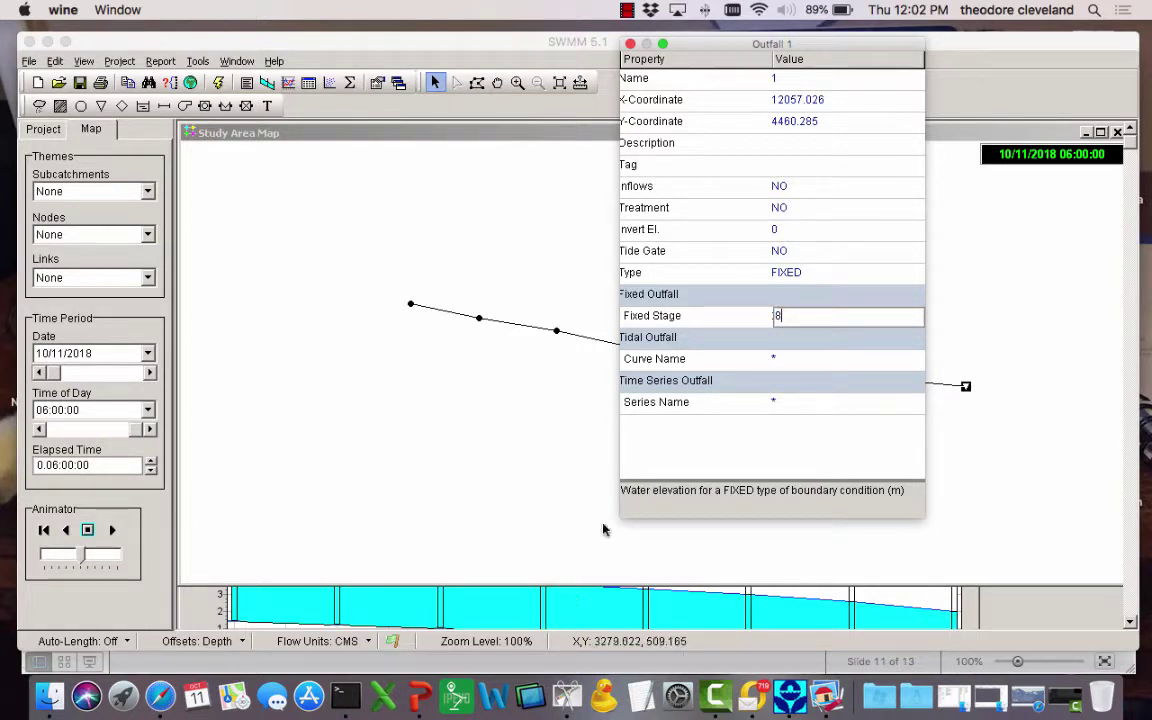
click(568, 42)
click(630, 597)
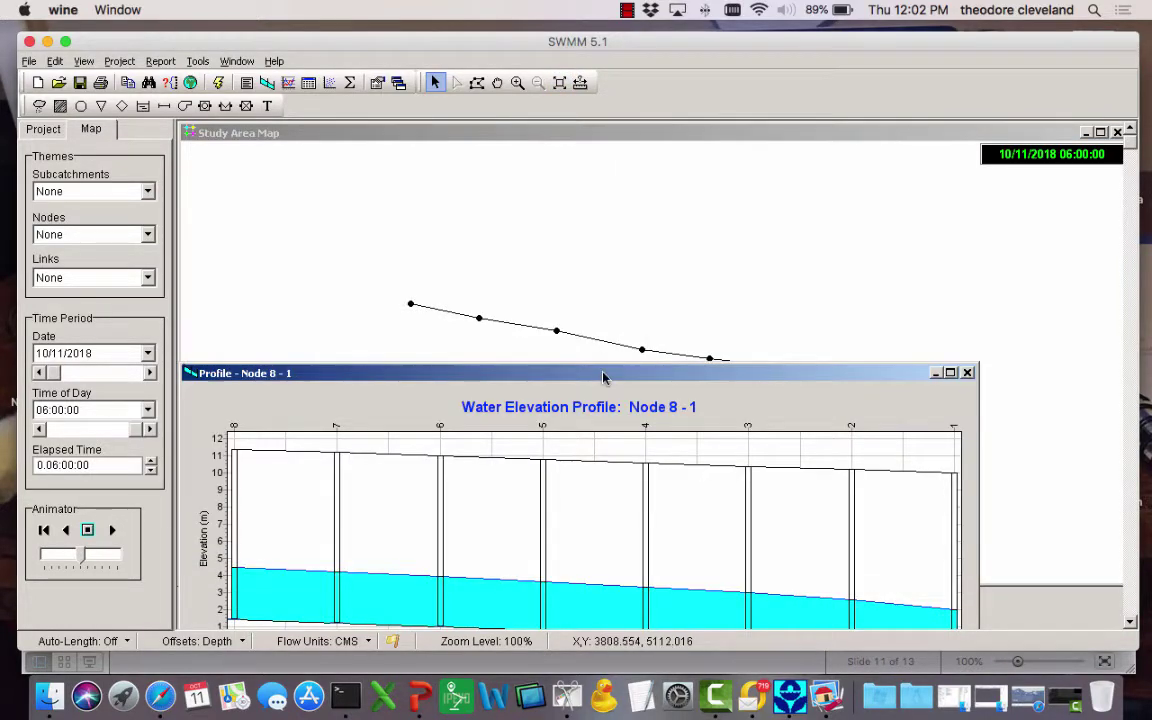
drag(604, 379, 628, 204)
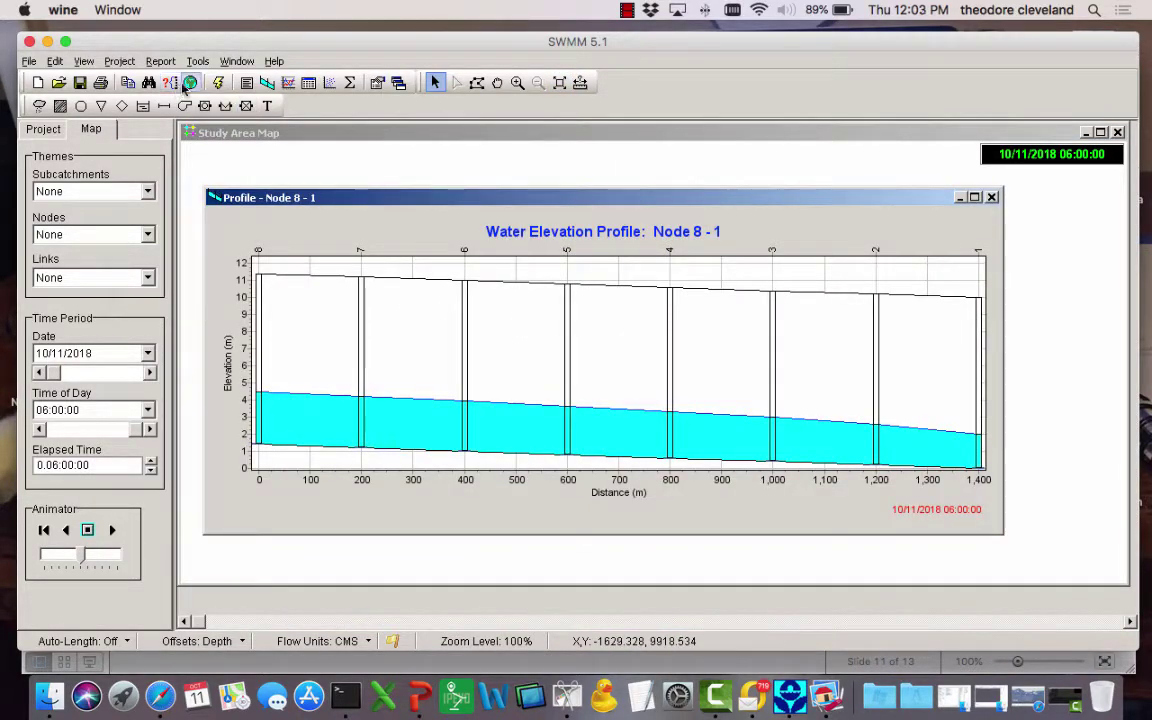
click(190, 82)
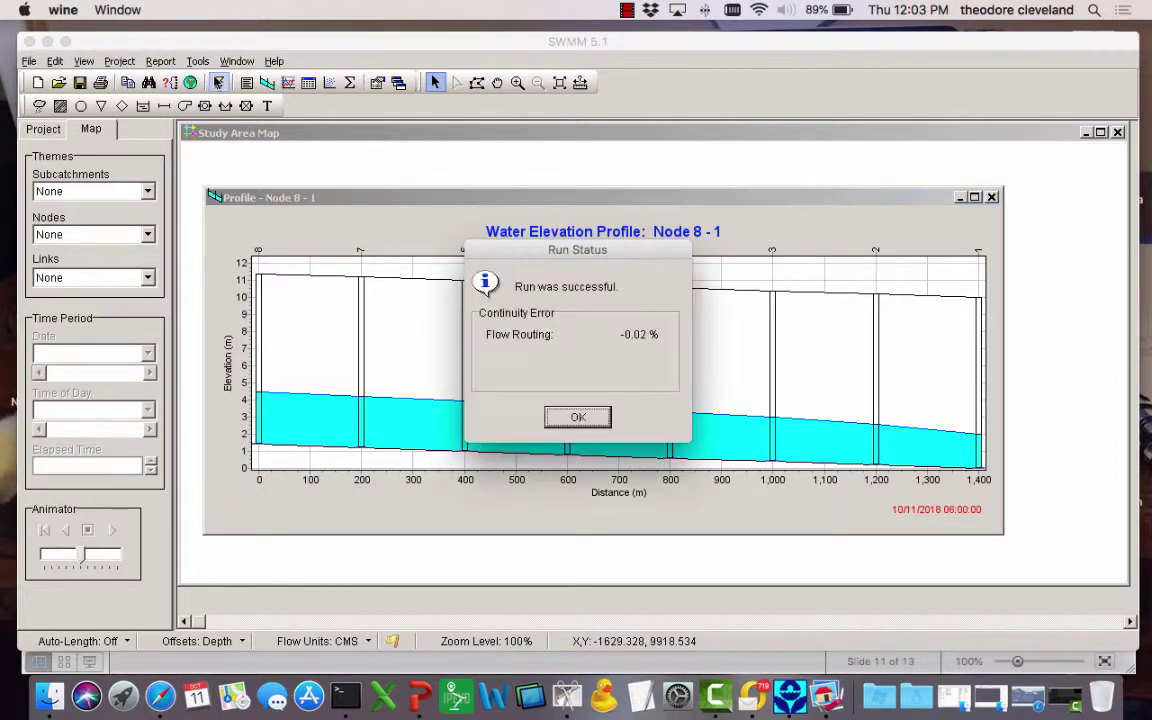
- Dismiss the run report and exit the slideshow to slide 12 in Normal view
click(566, 420)
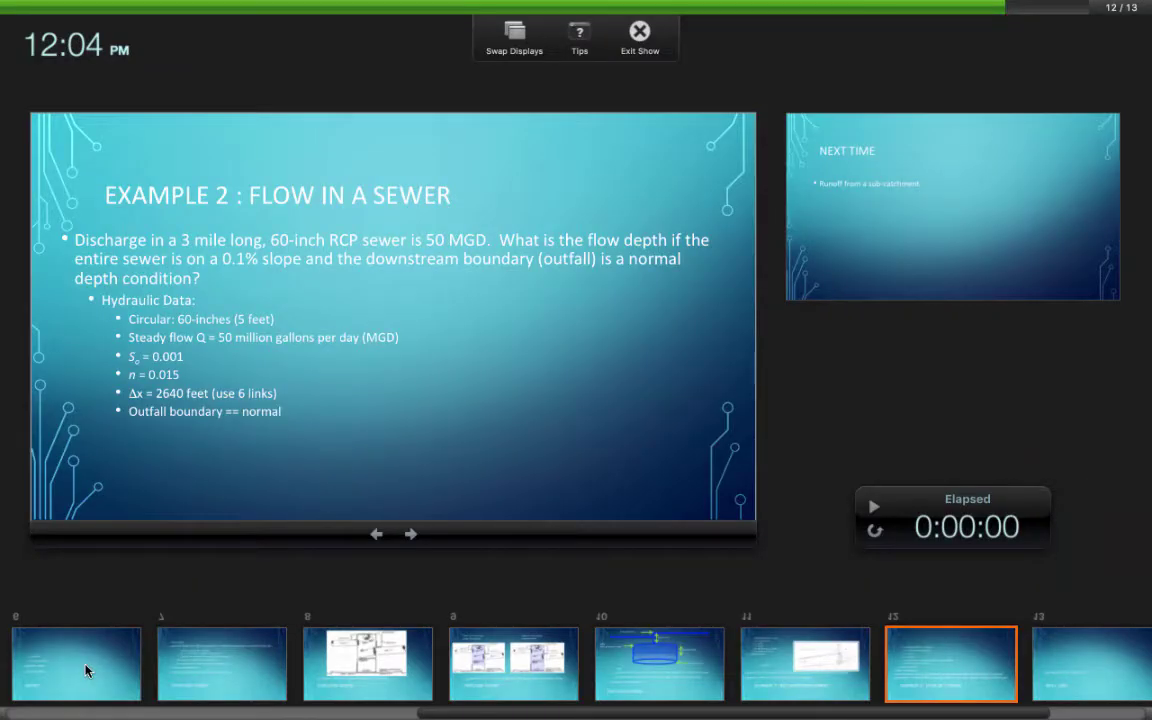
key(Escape)
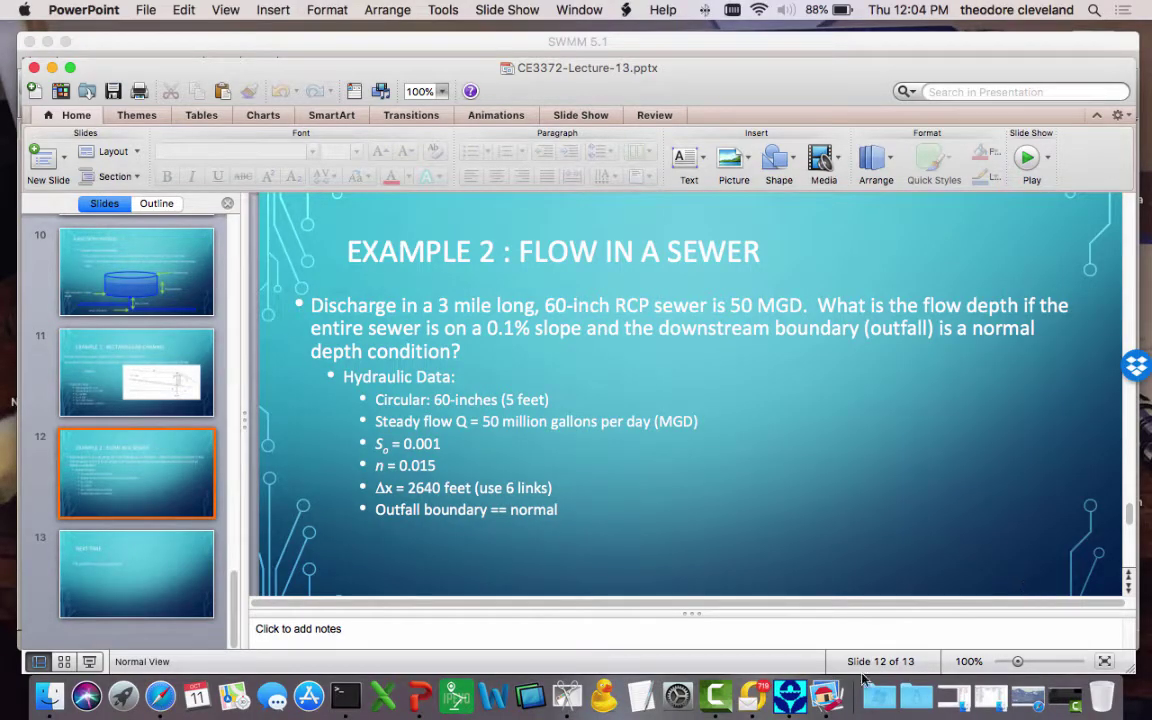
- Start a new SWMM project, discarding changes to the old one
click(790, 693)
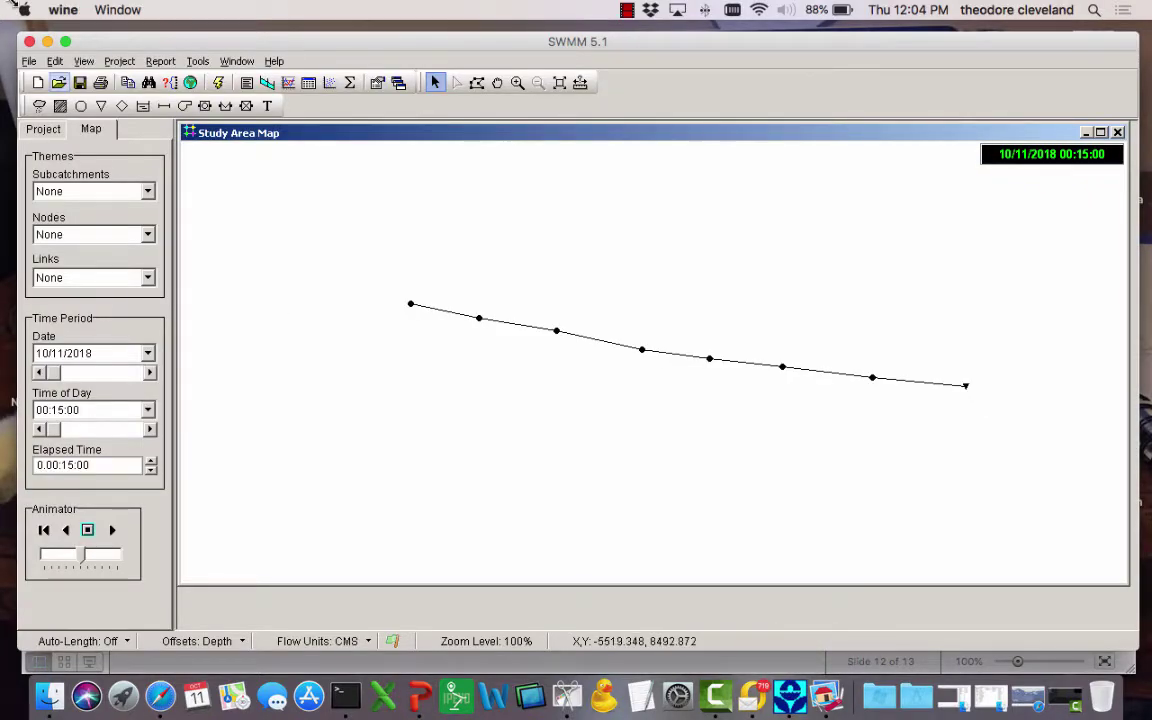
click(31, 62)
click(44, 79)
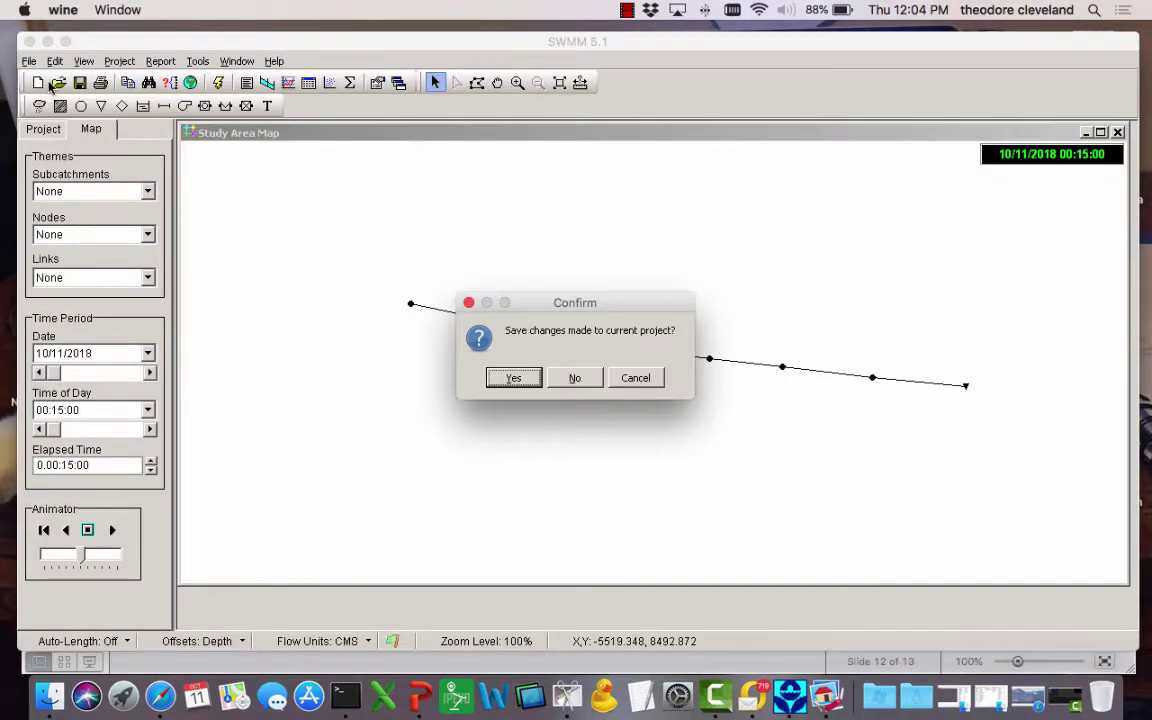
click(575, 378)
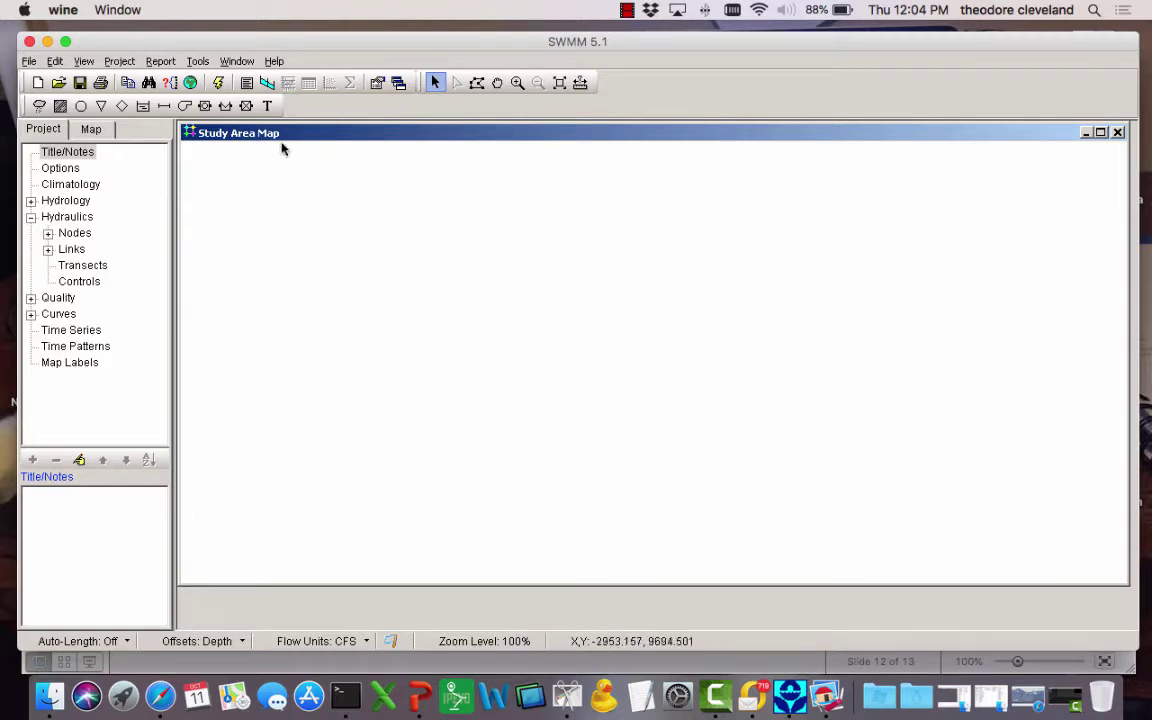
- Place an outfall and junctions 2 through 7 in a row running upstream from it
click(101, 105)
click(882, 414)
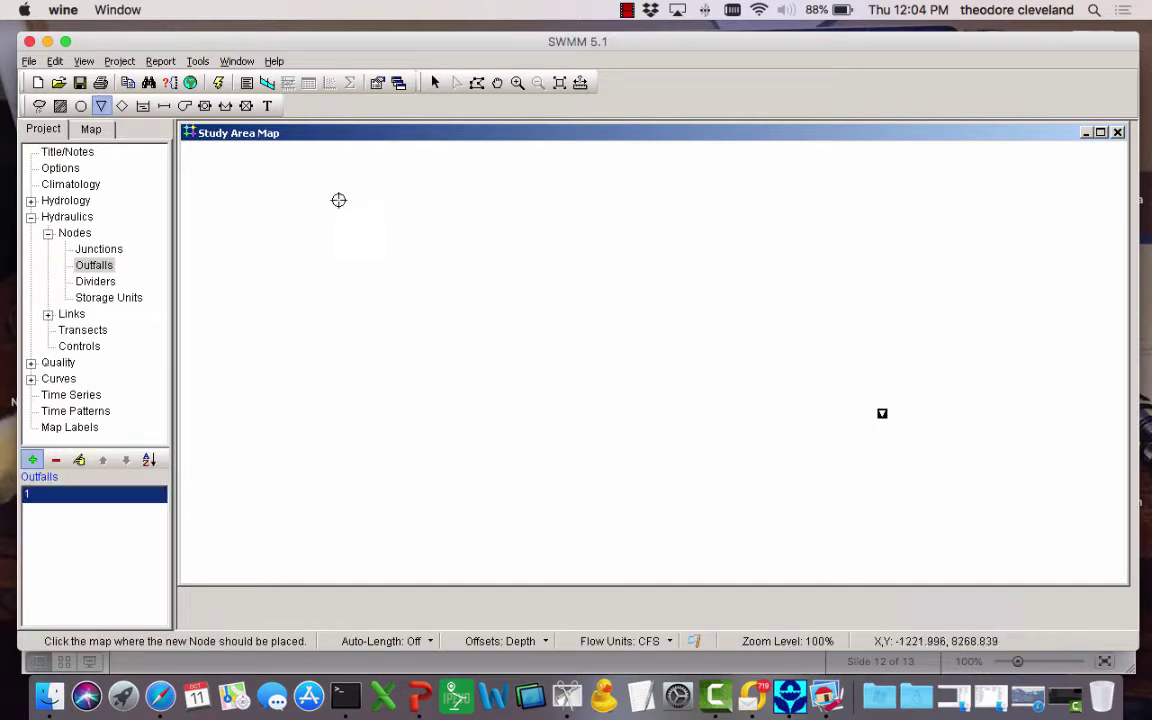
click(81, 105)
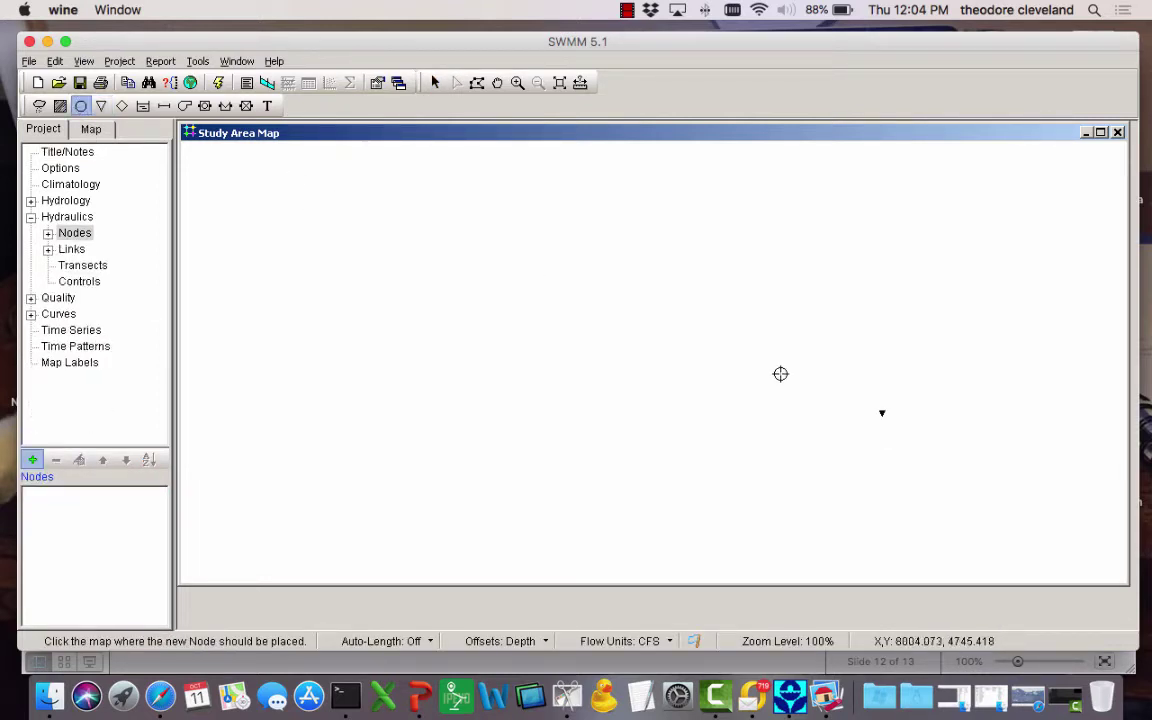
click(797, 400)
click(710, 385)
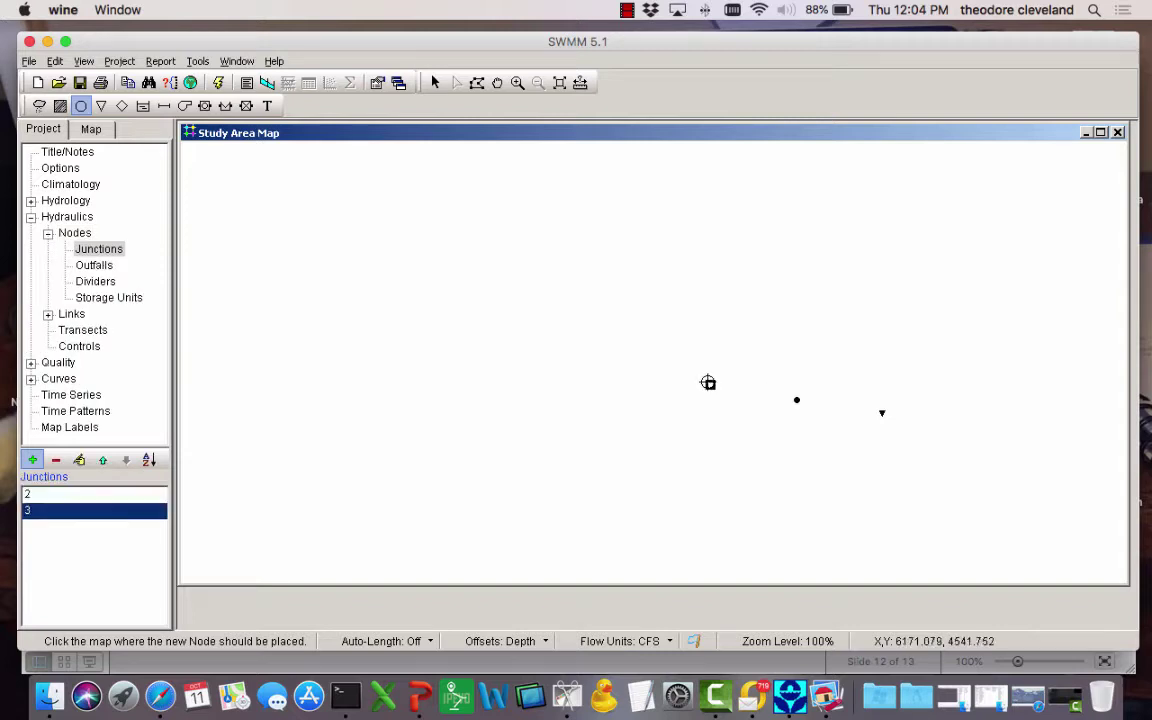
click(620, 375)
click(544, 367)
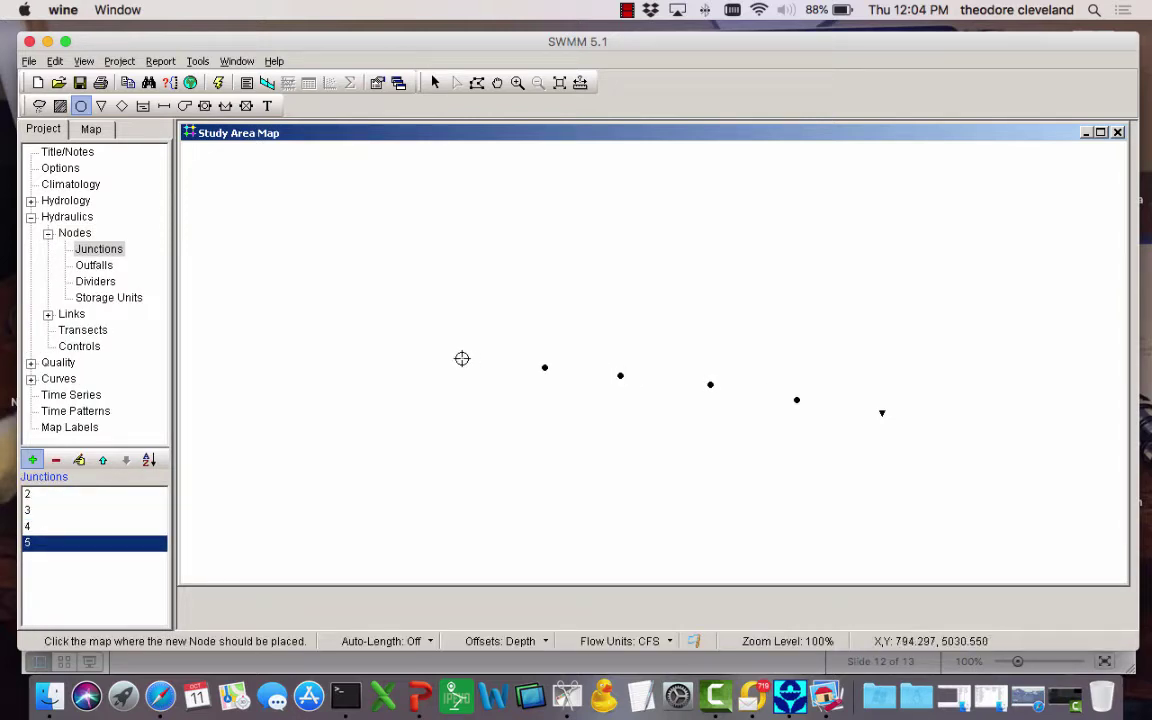
click(468, 361)
click(391, 352)
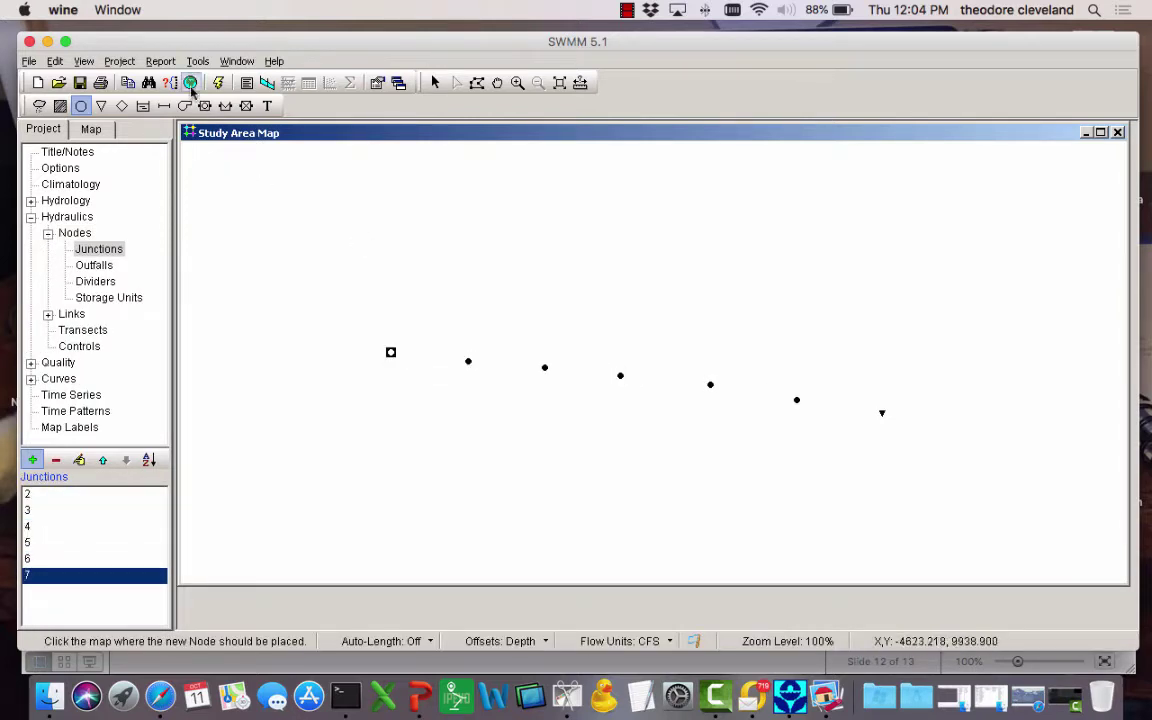
click(116, 63)
- Set the Nodes/Links default flow units to MGD, then return to the PowerPoint slide
click(125, 110)
click(617, 180)
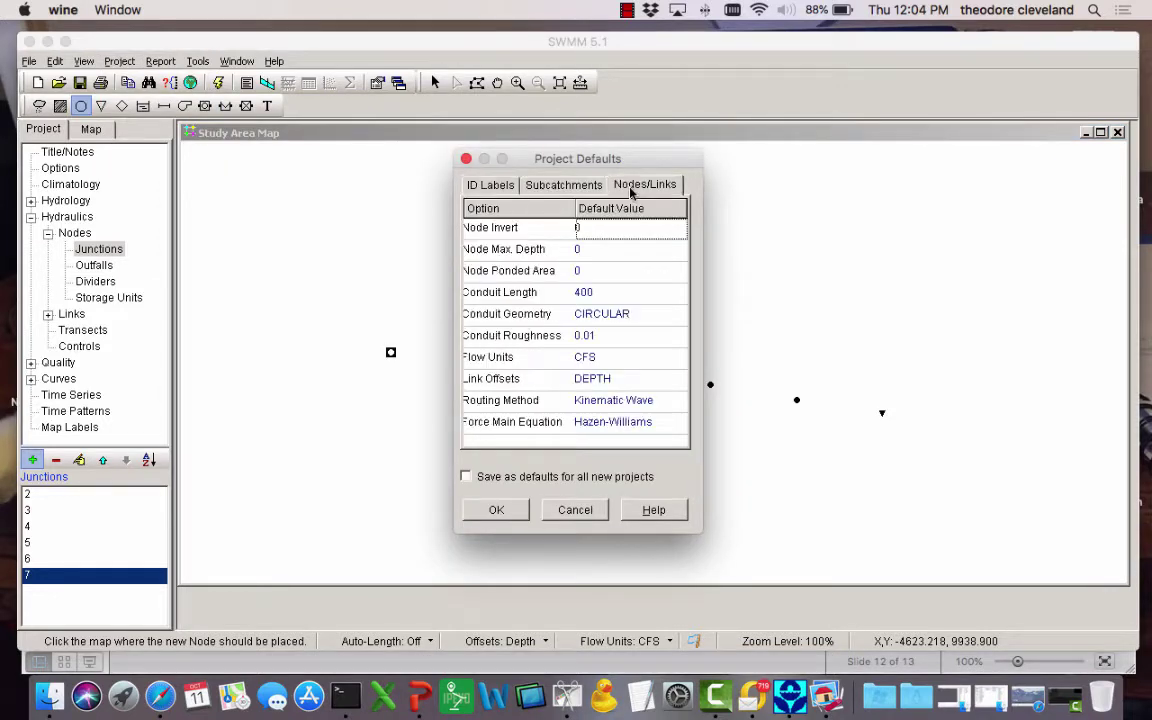
click(625, 357)
click(679, 360)
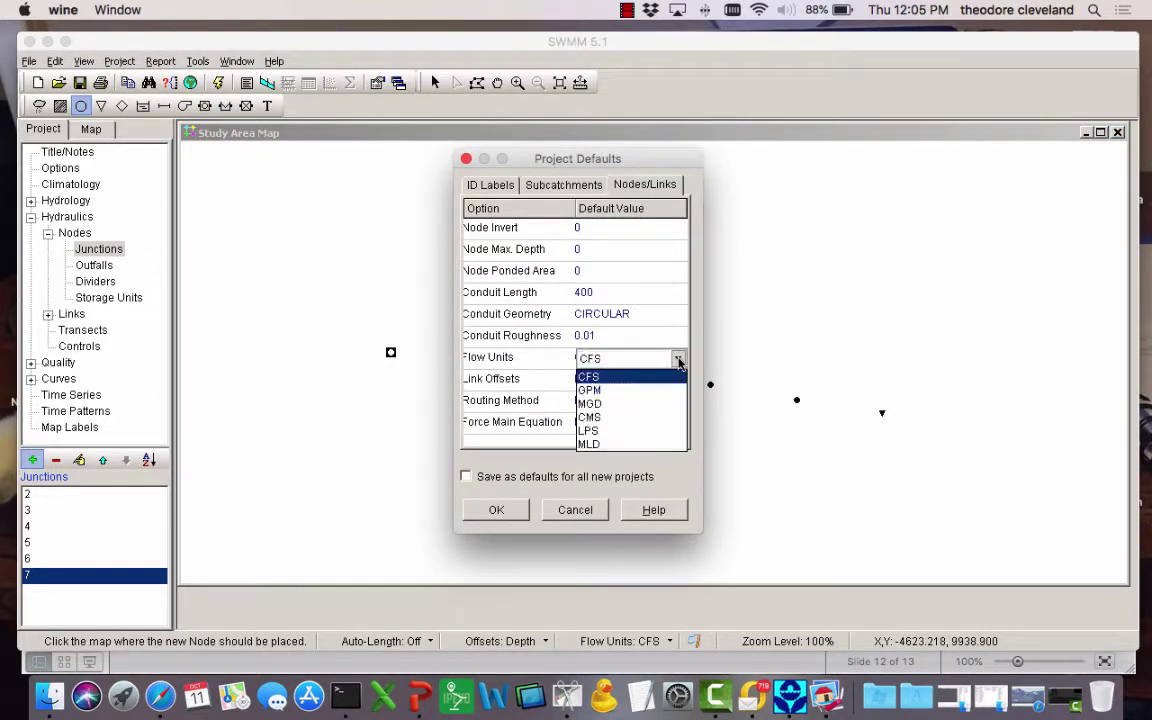
click(634, 405)
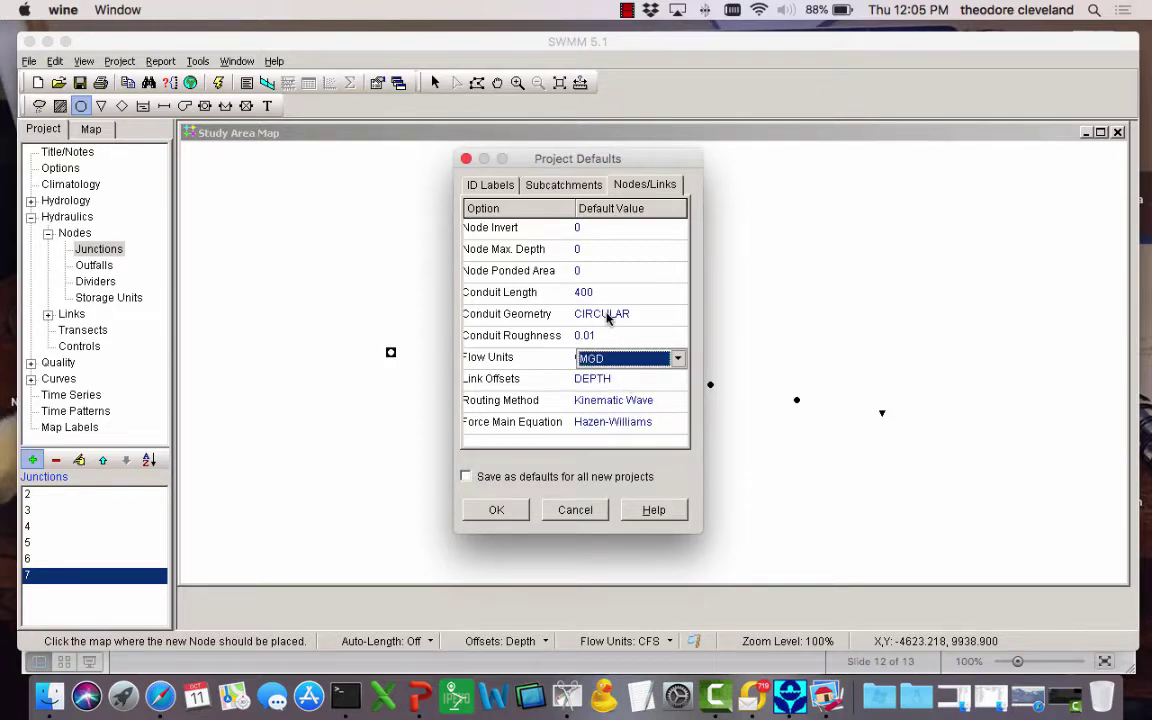
click(418, 700)
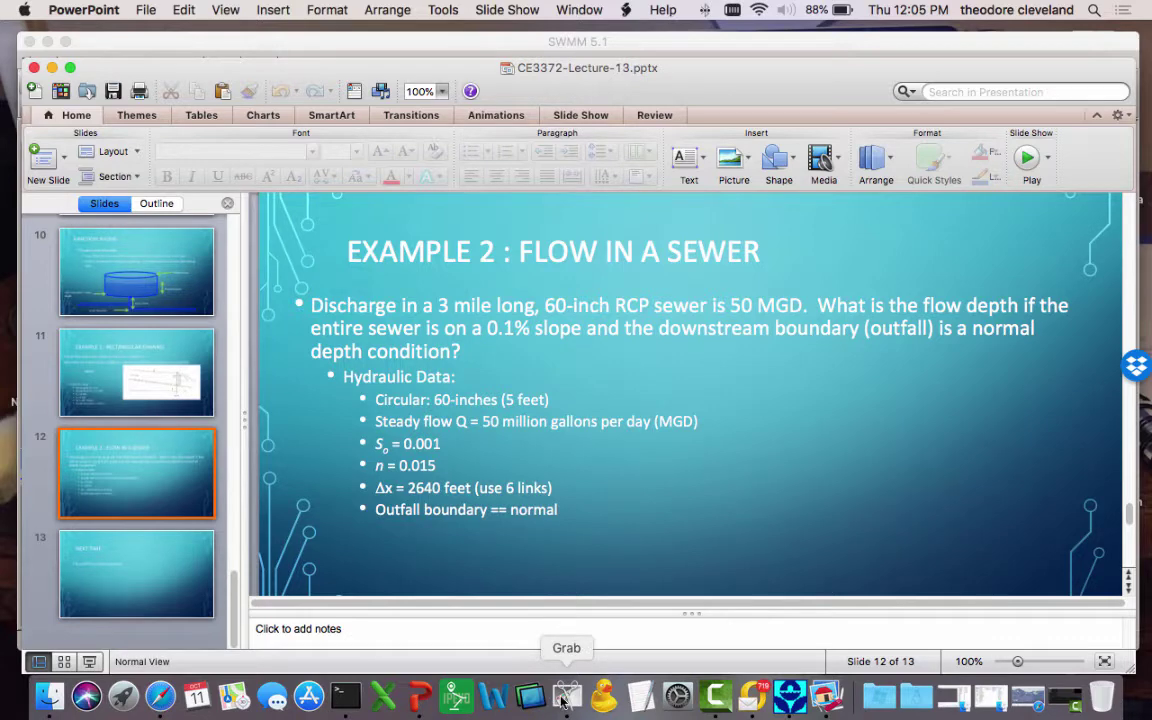
- Set the default conduit length to 2640 and the cross-section maximum depth to 5
click(790, 693)
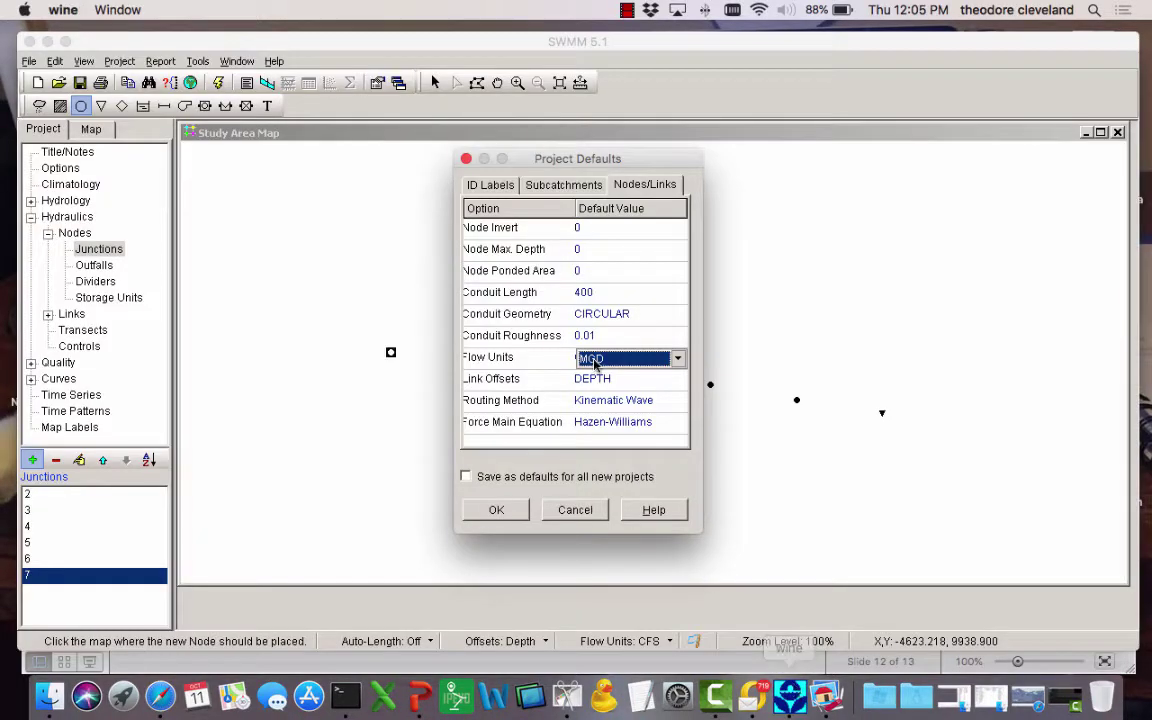
click(600, 292)
text(2640)
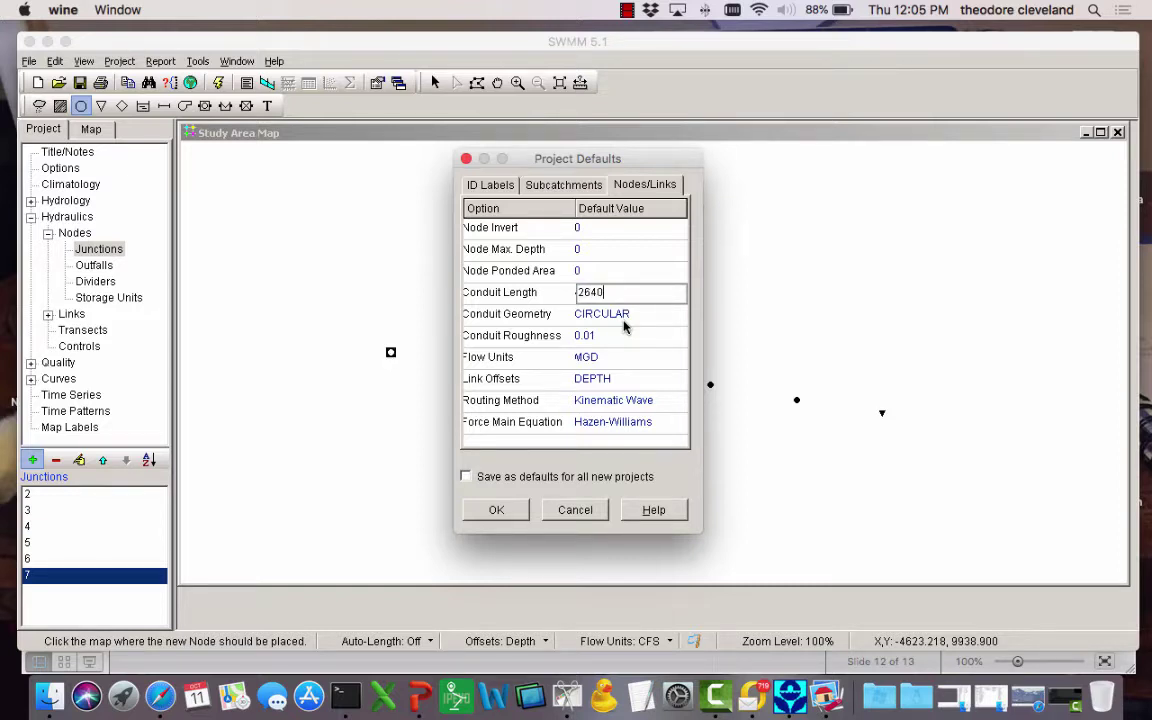
click(624, 316)
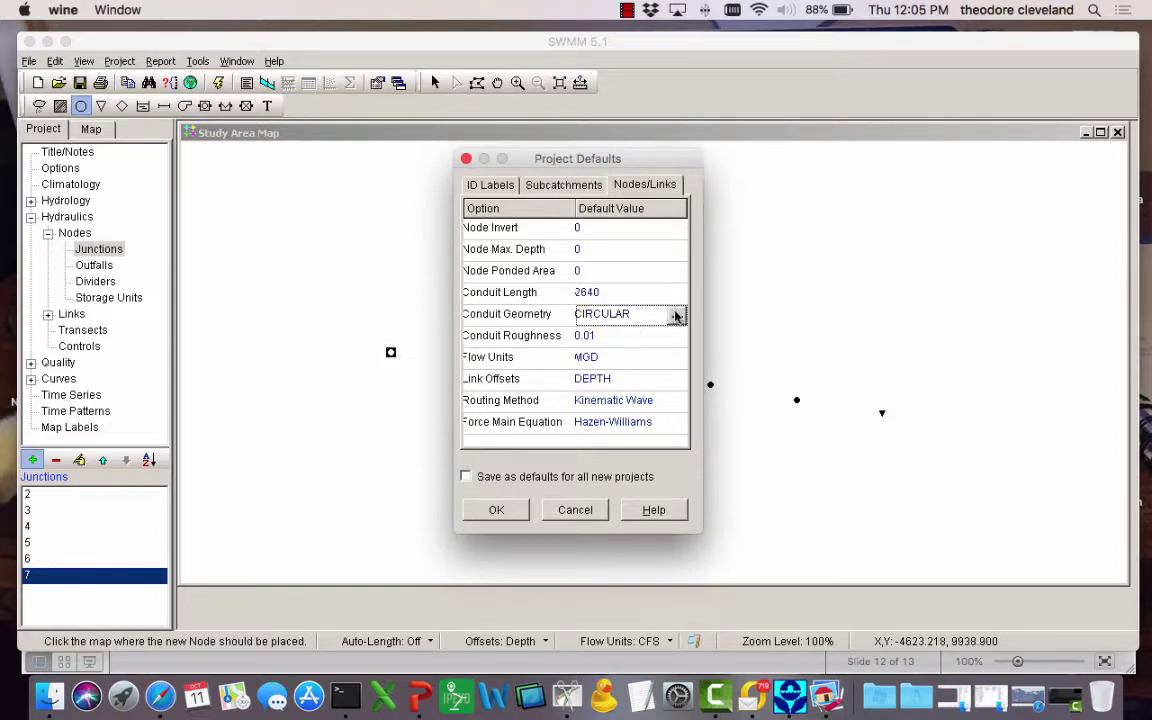
click(675, 316)
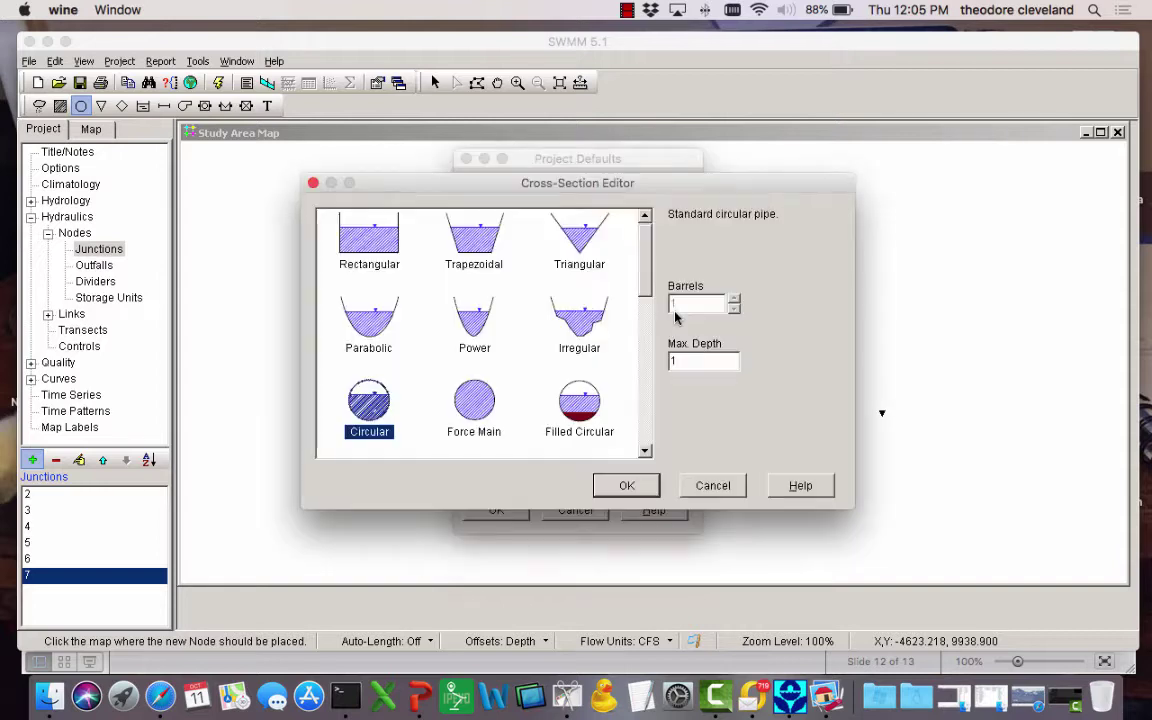
click(699, 364)
double_click(699, 360)
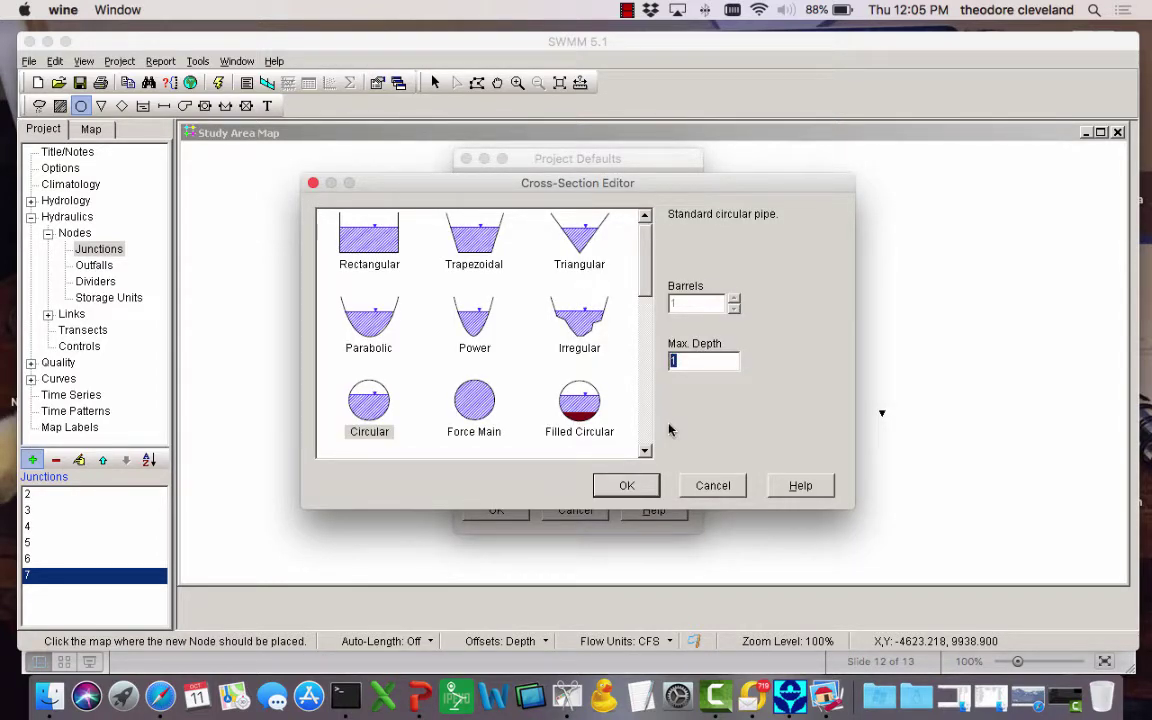
text(5)
click(645, 485)
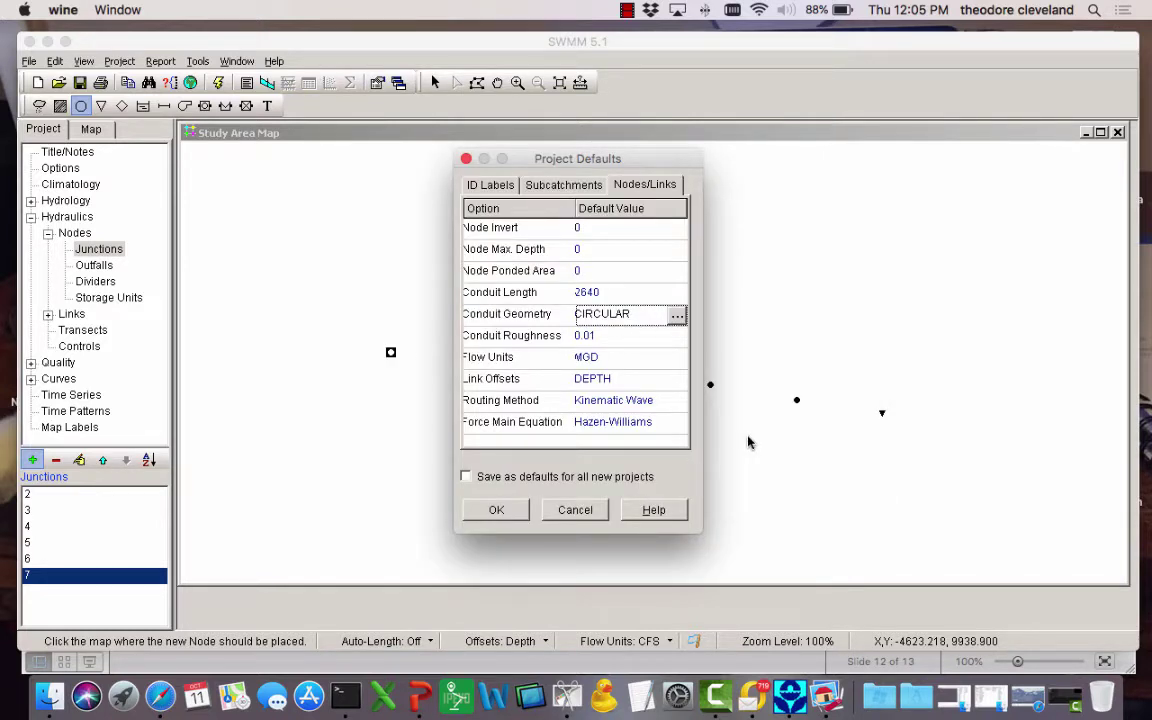
- Choose Dynamic Wave routing and conduit roughness 0.015, then accept the project defaults
click(648, 402)
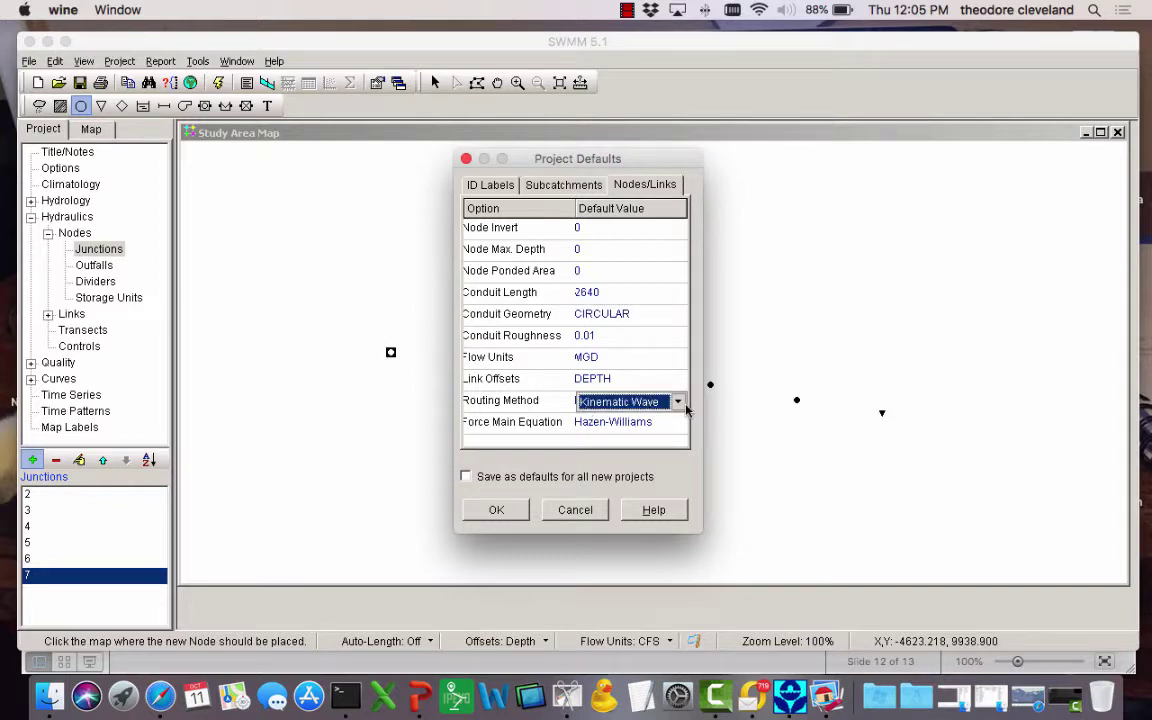
click(679, 402)
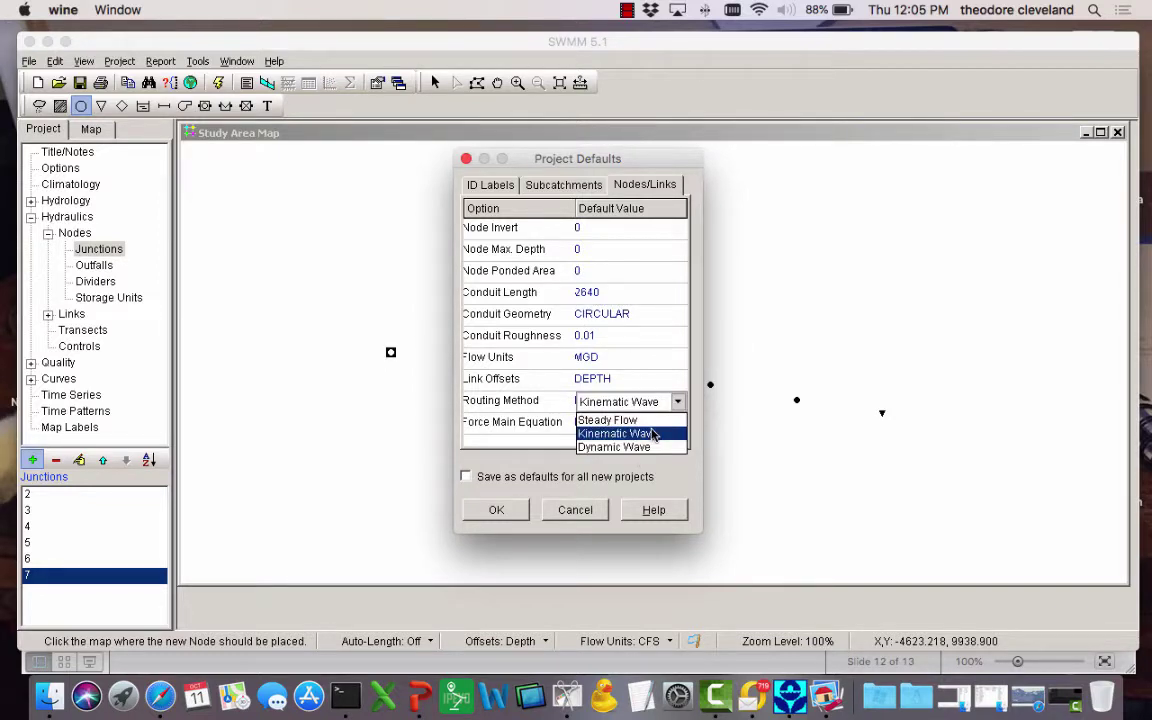
click(615, 447)
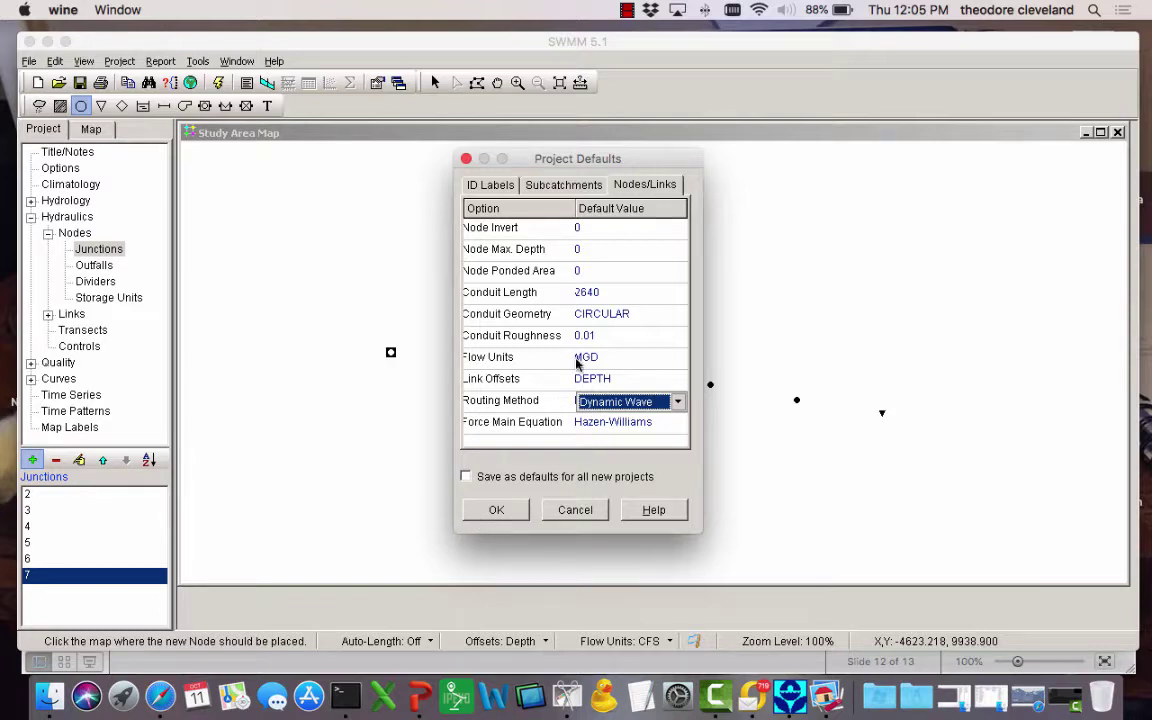
click(416, 694)
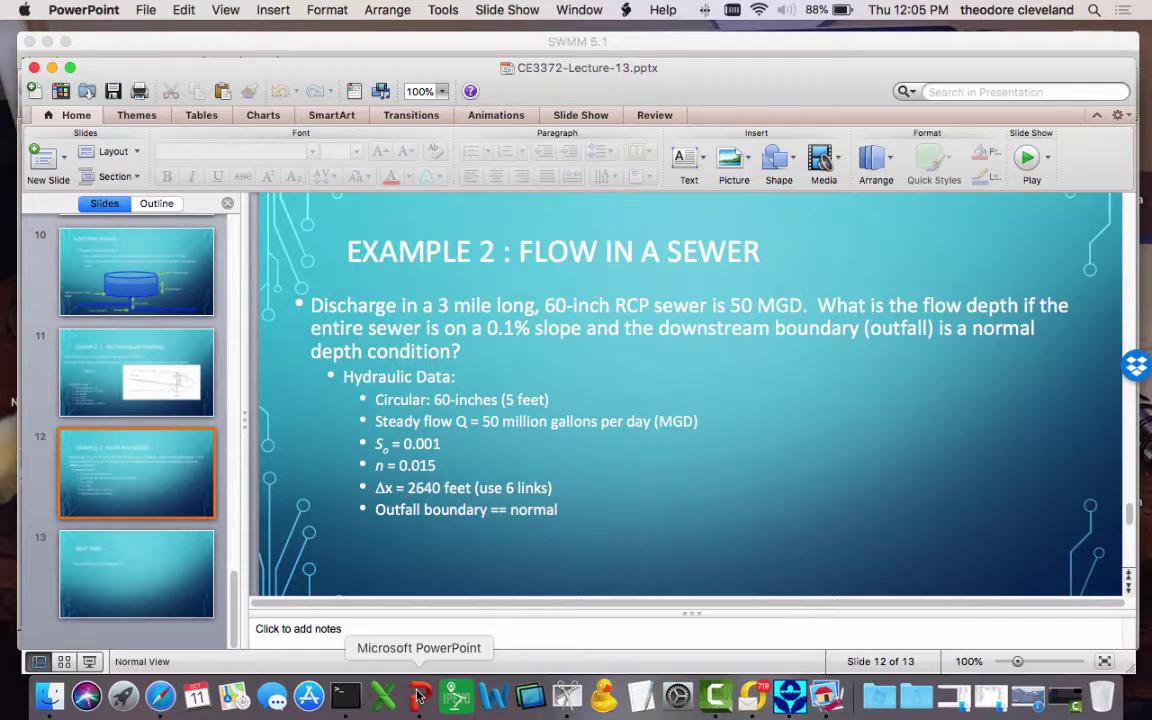
click(789, 694)
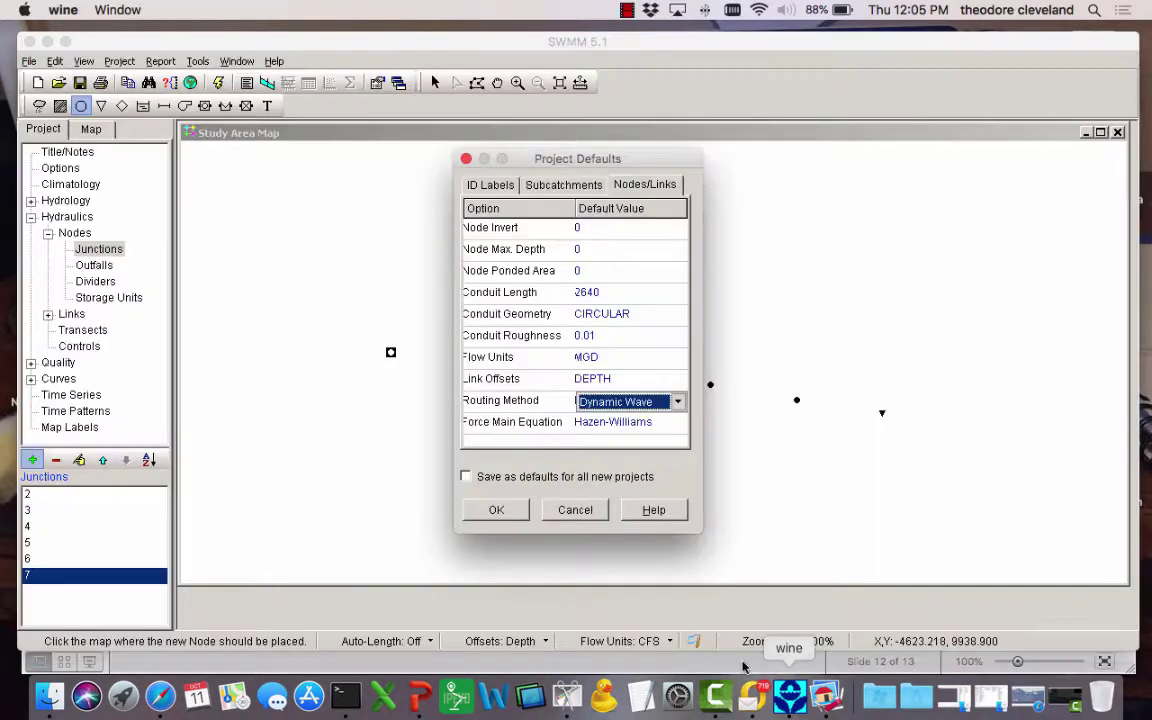
click(660, 330)
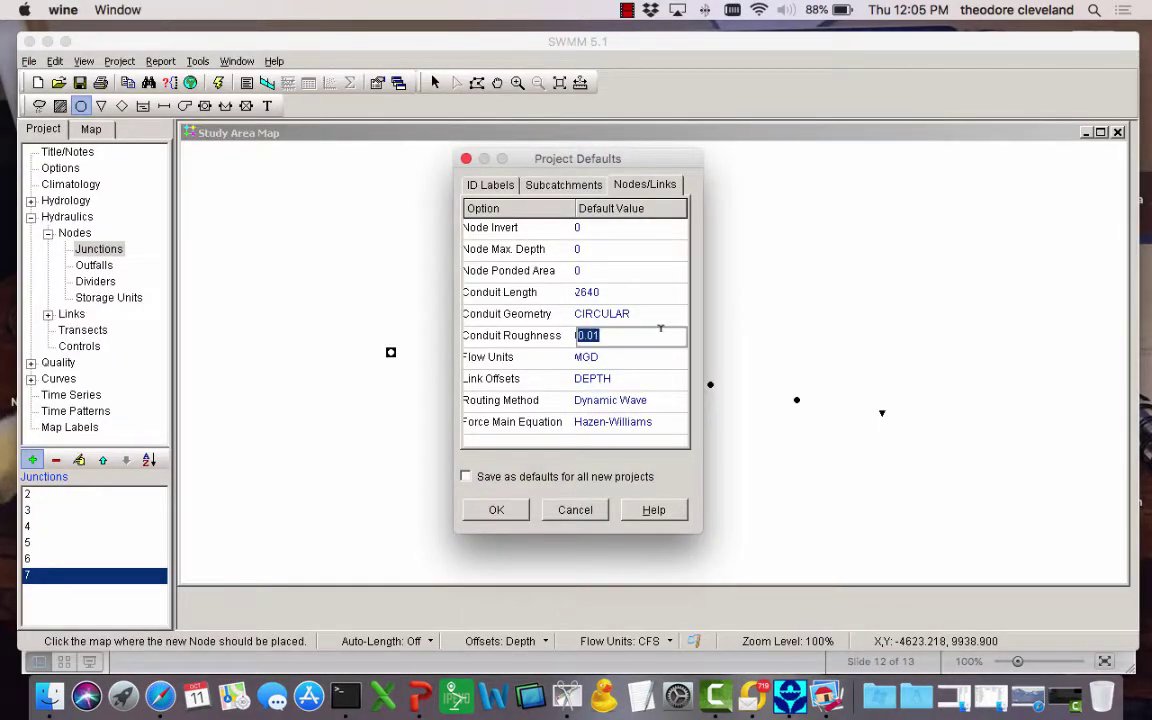
text(0.015)
click(484, 512)
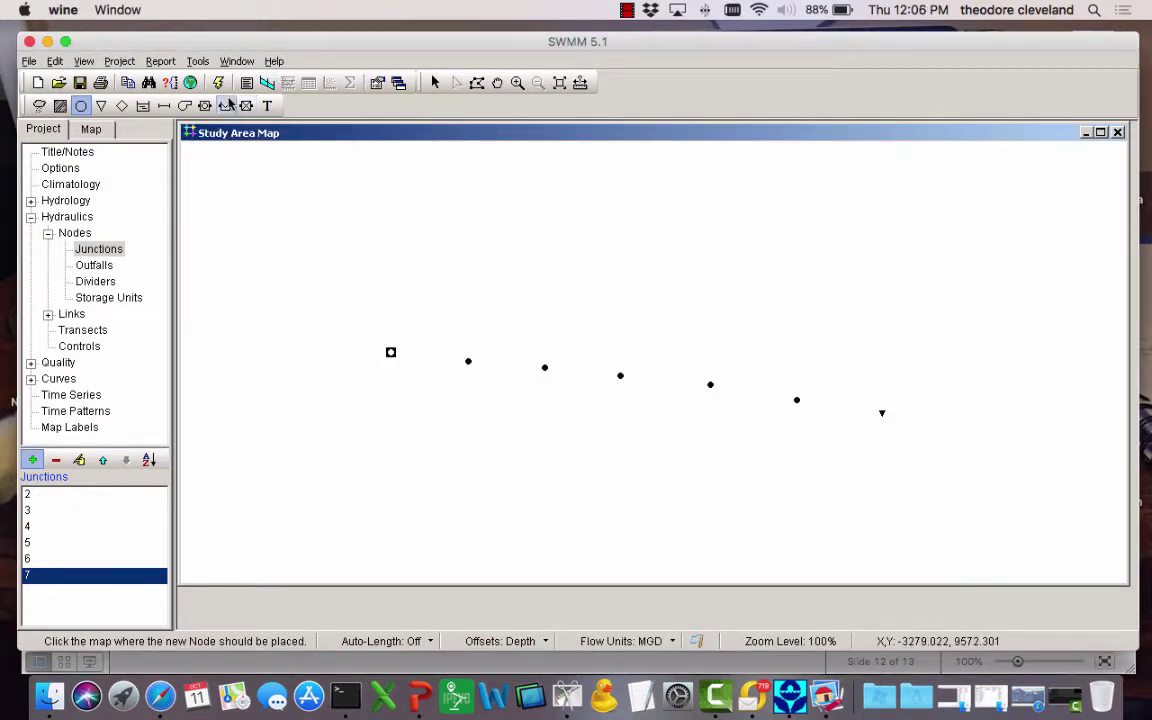
- Stop placing nodes and switch the map to object selection
click(83, 61)
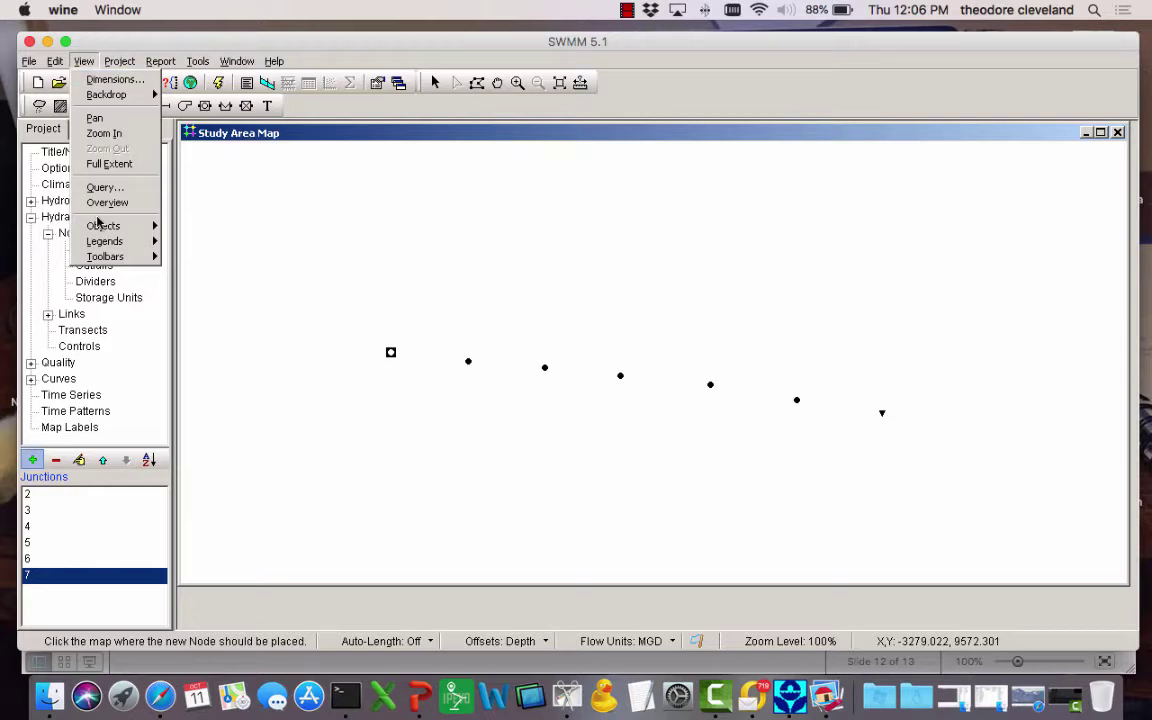
mouse_move(103, 230)
mouse_move(106, 262)
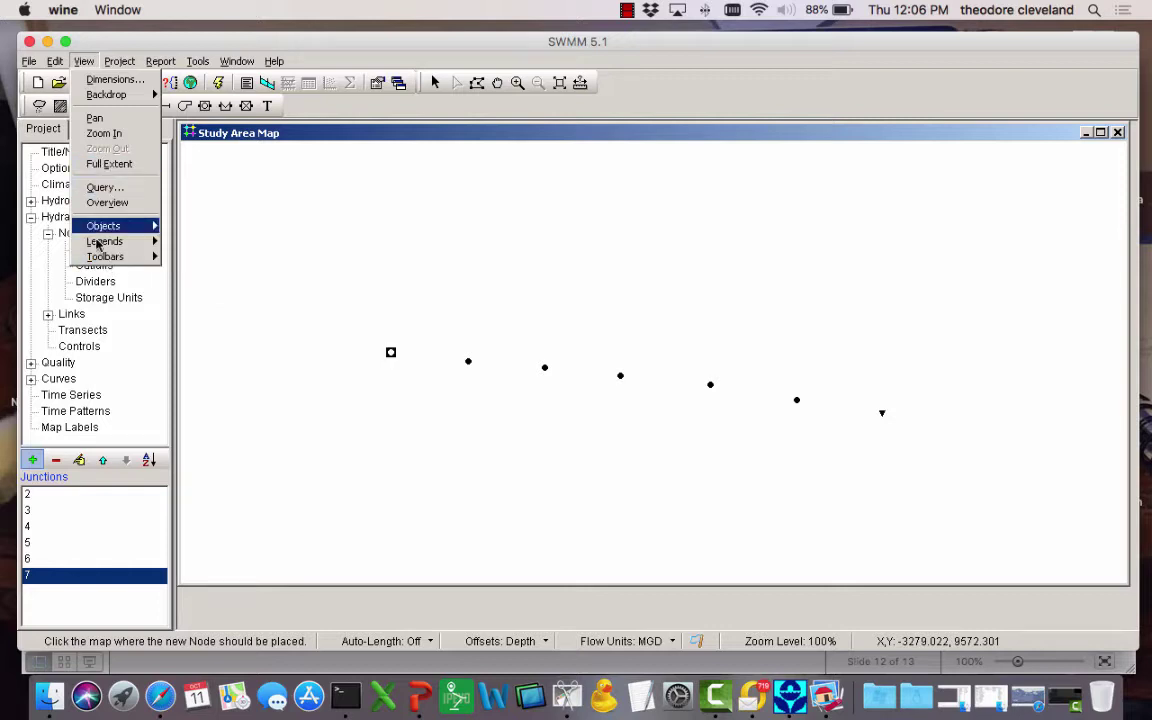
click(141, 365)
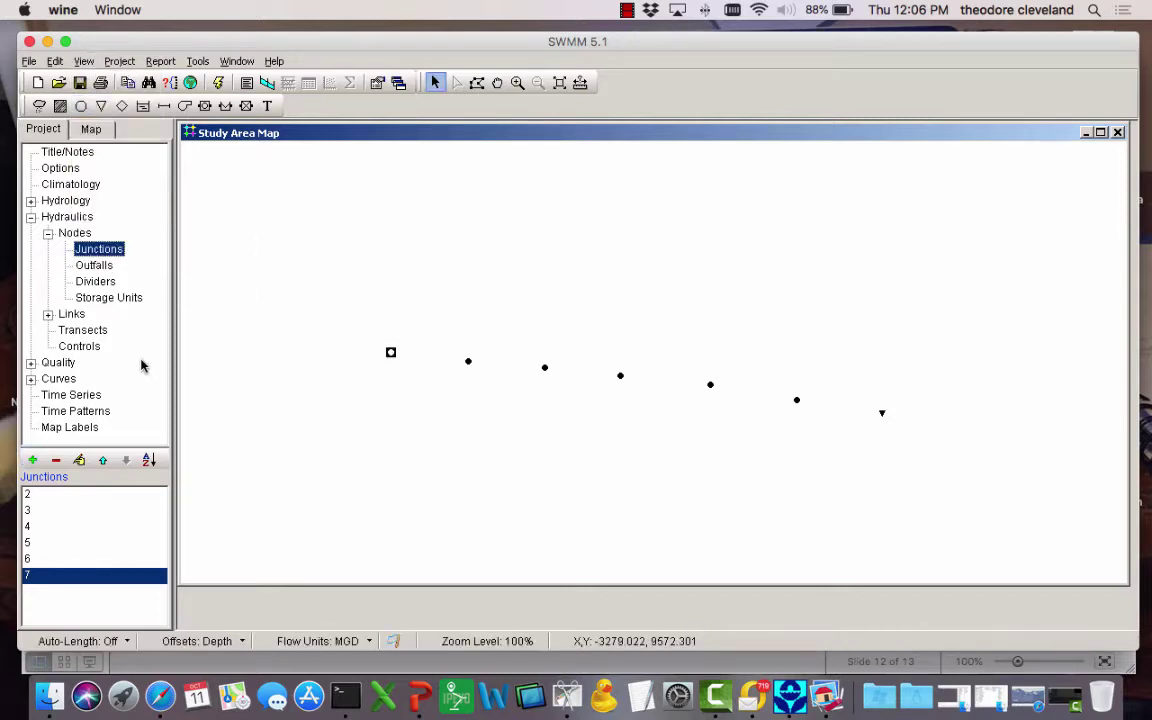
- Theme the map: subcatchments by Width, nodes by Invert, links by Slope
click(90, 128)
click(105, 190)
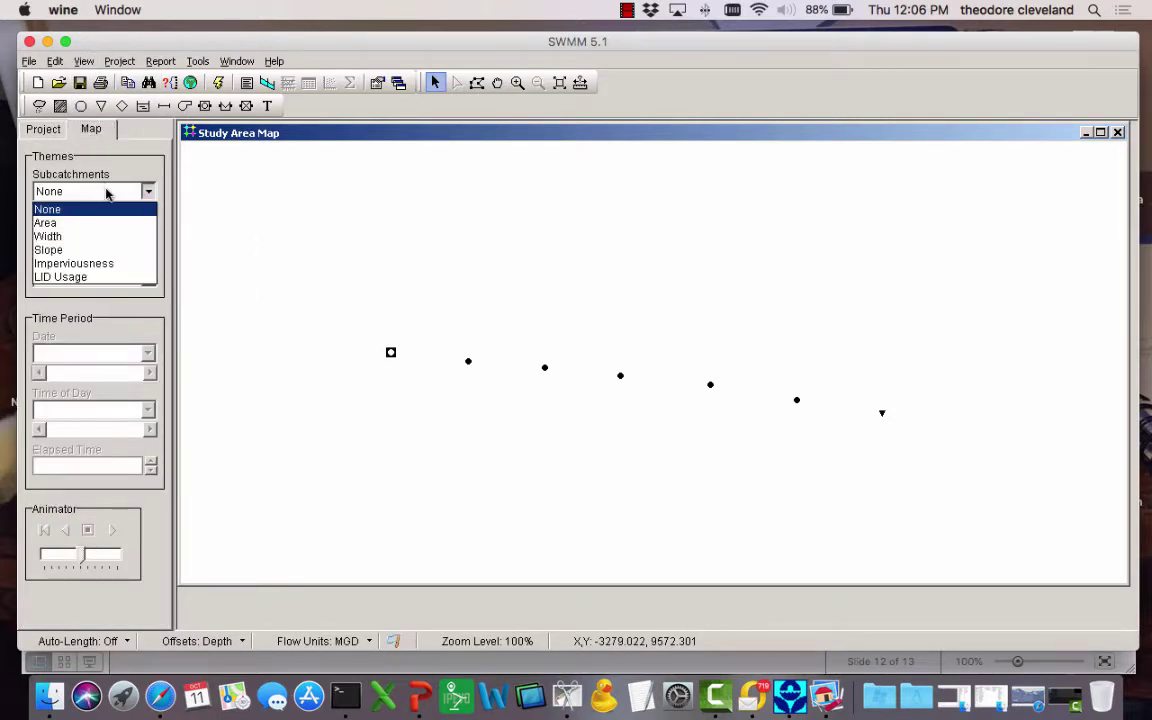
click(100, 236)
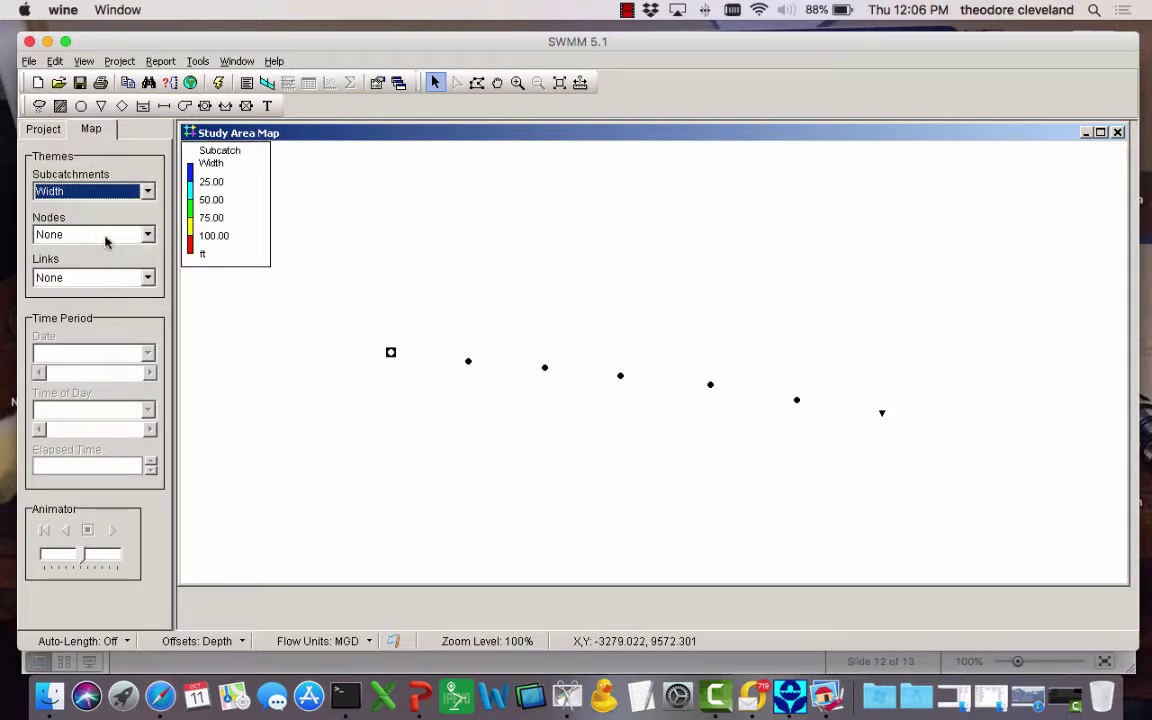
click(106, 234)
click(101, 264)
click(102, 277)
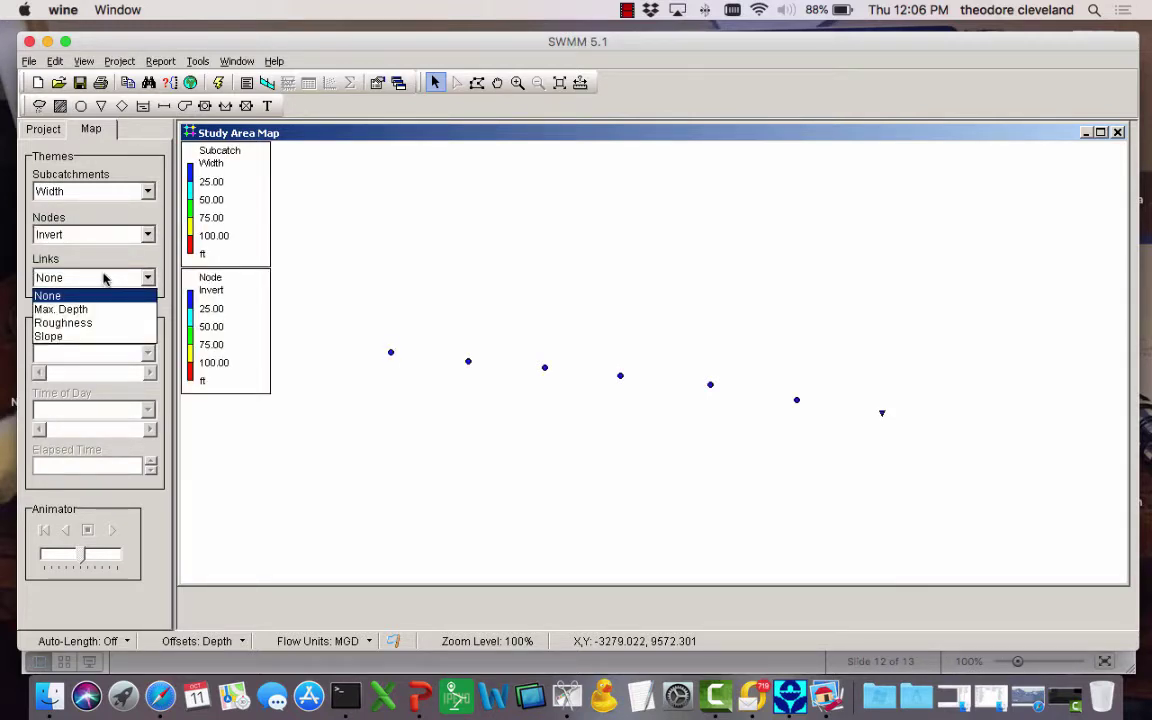
click(92, 336)
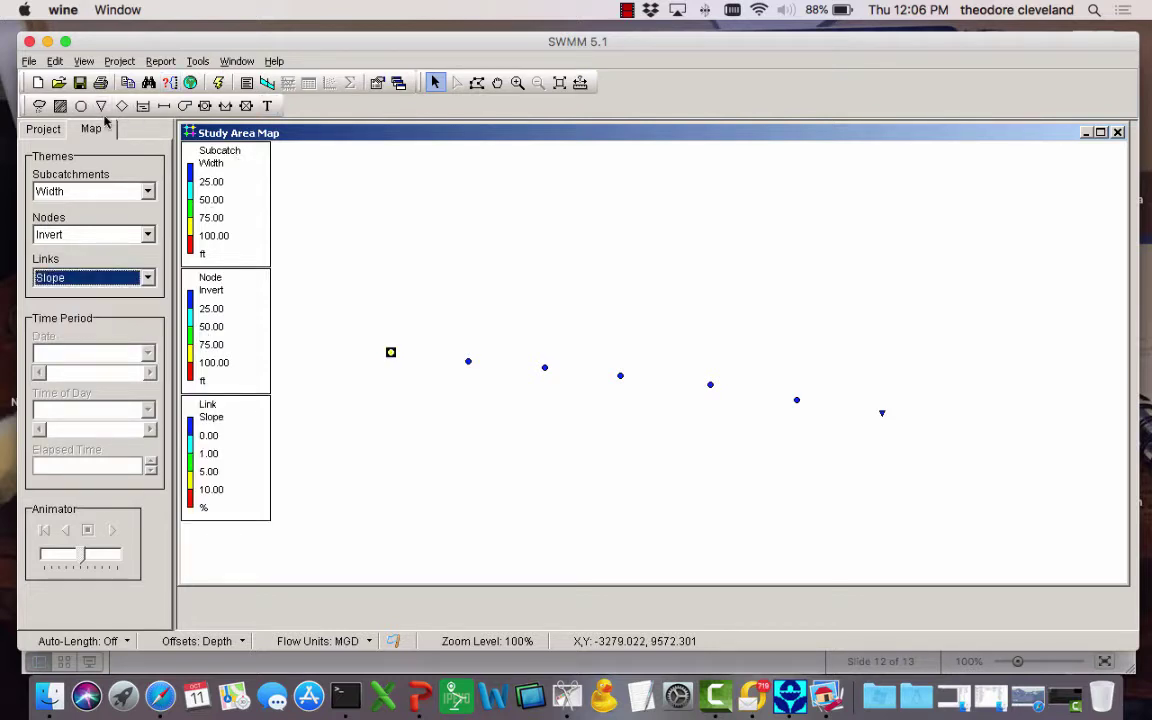
- Return to the Project tab and close the view options without changes
click(30, 135)
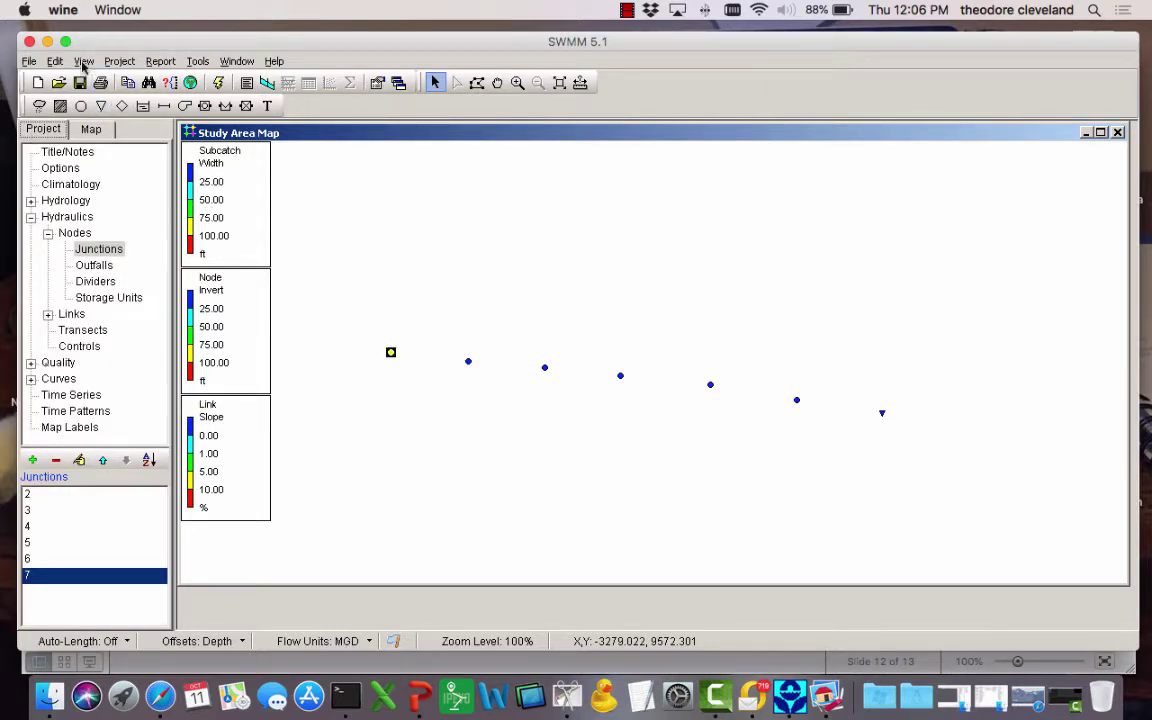
click(84, 61)
mouse_move(150, 248)
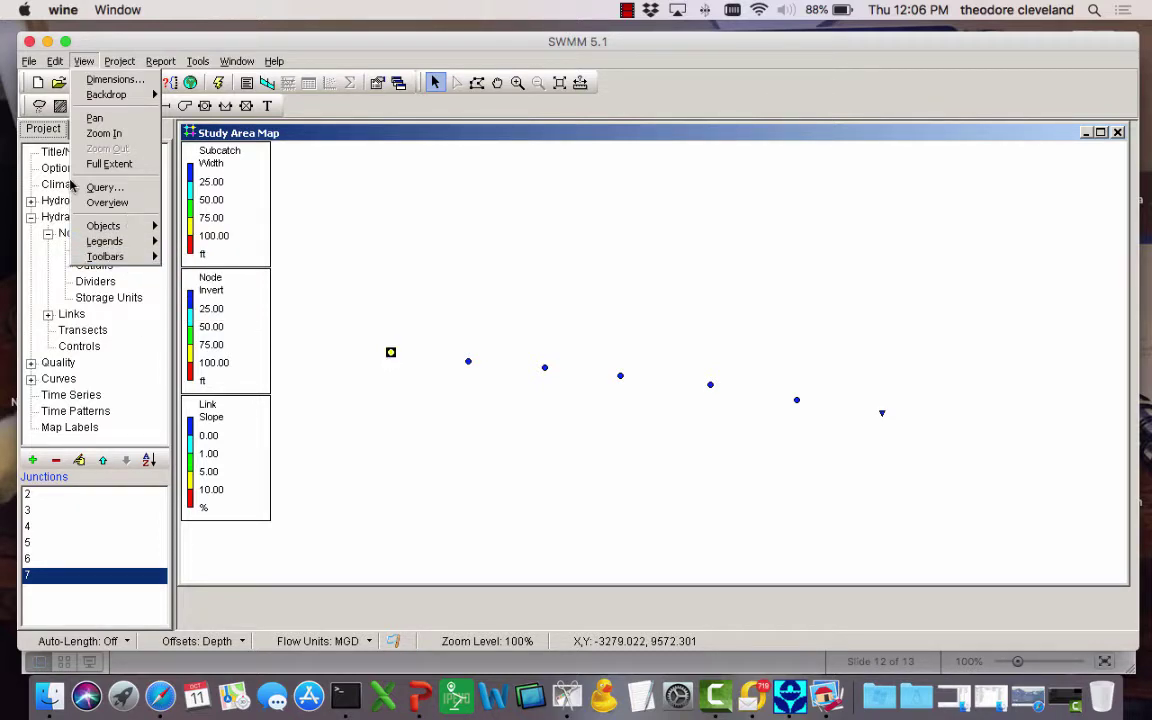
mouse_move(98, 226)
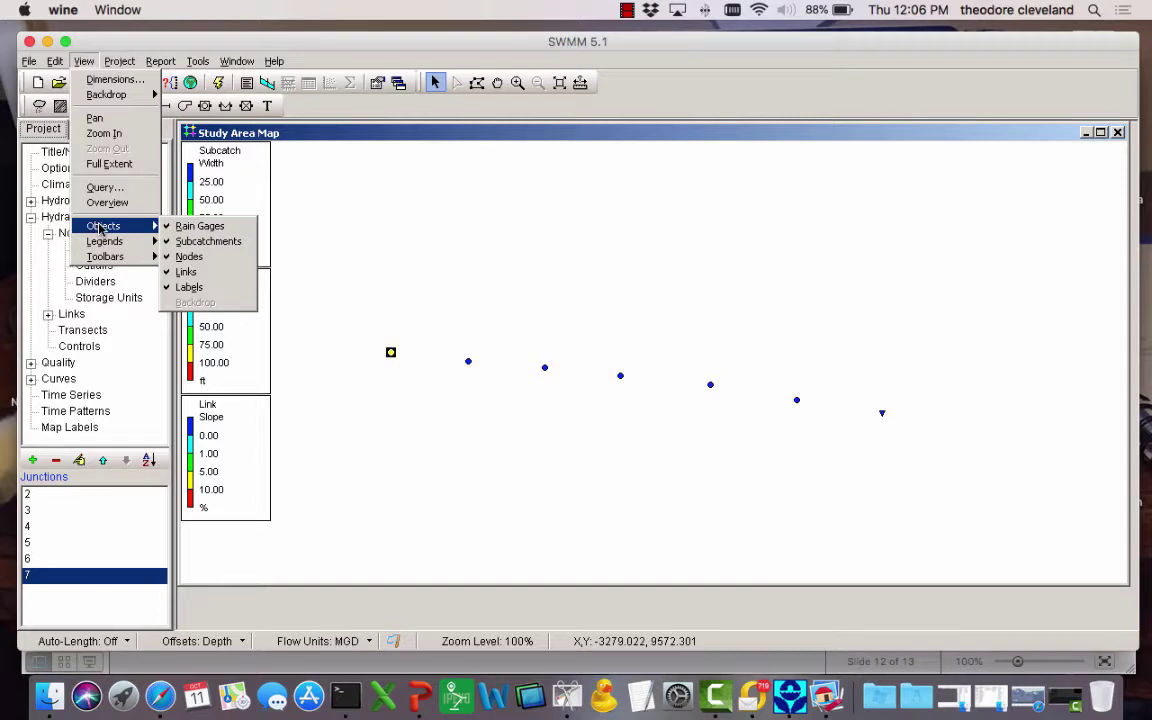
click(524, 273)
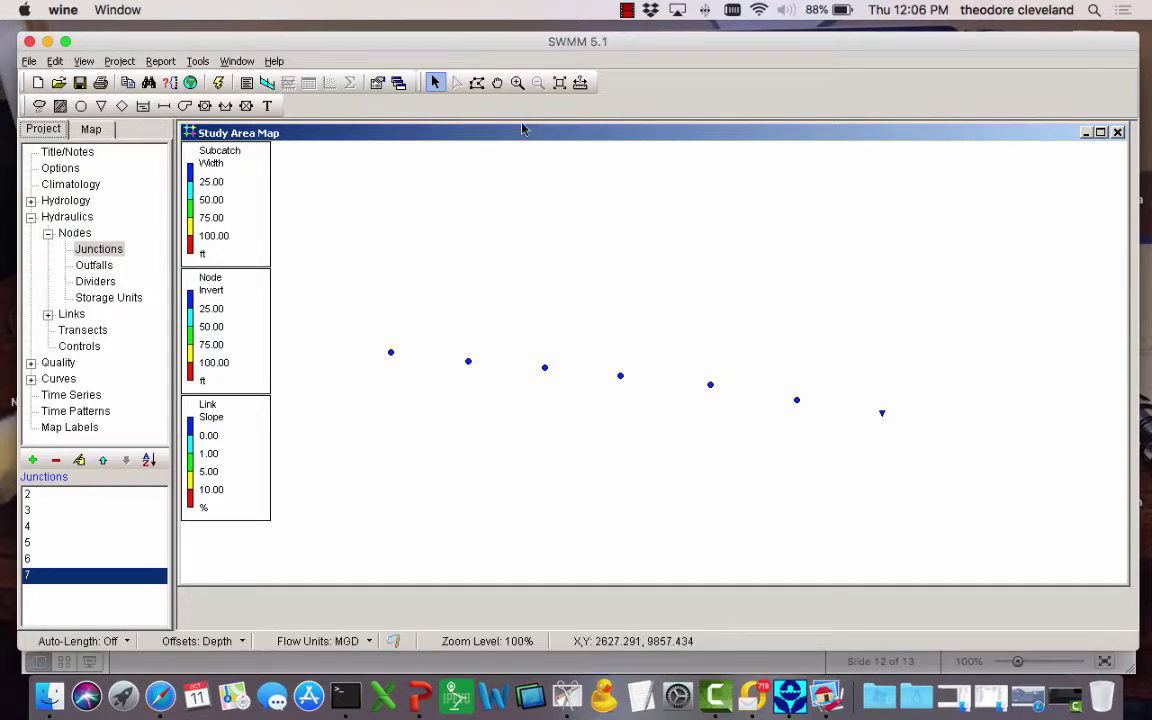
- Draw conduits 1–6 from junction 7 down to the outfall, then recall the Example 2 slide
click(164, 105)
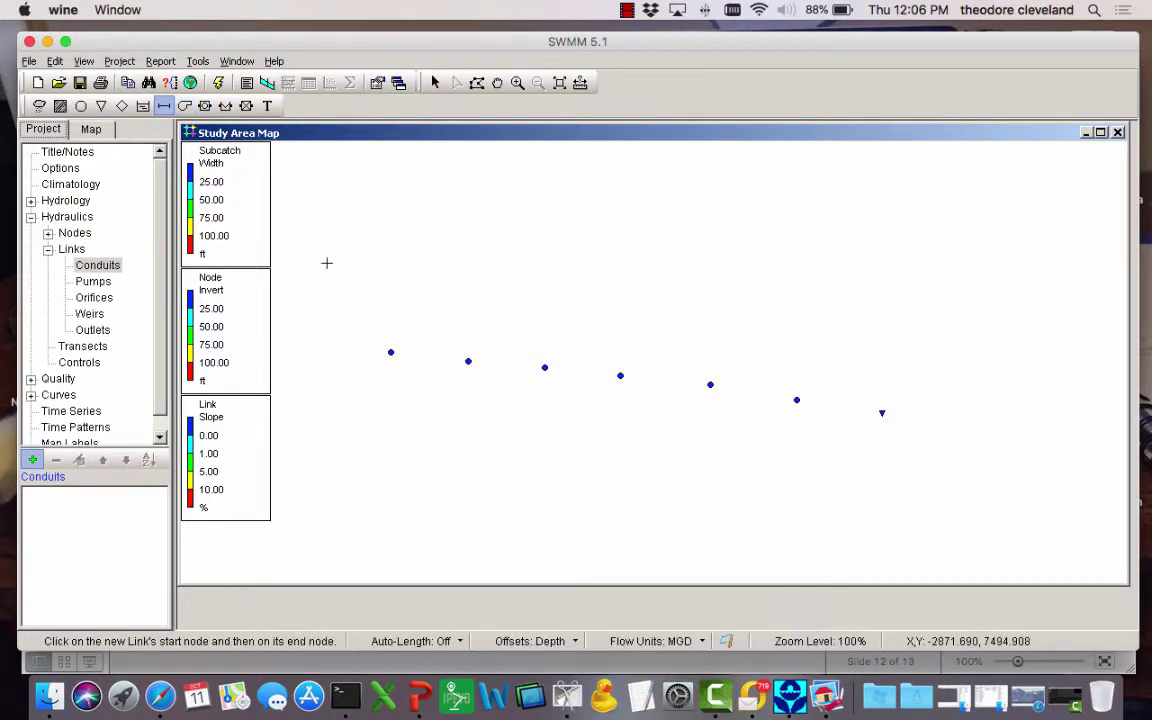
click(391, 352)
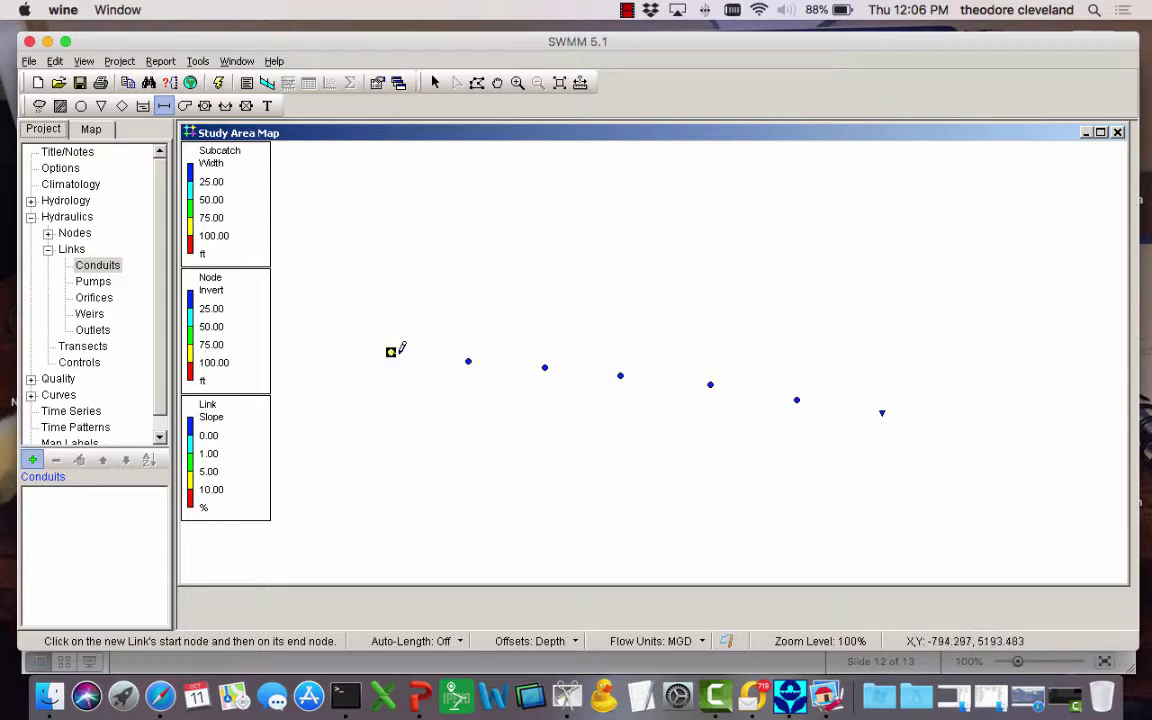
click(469, 360)
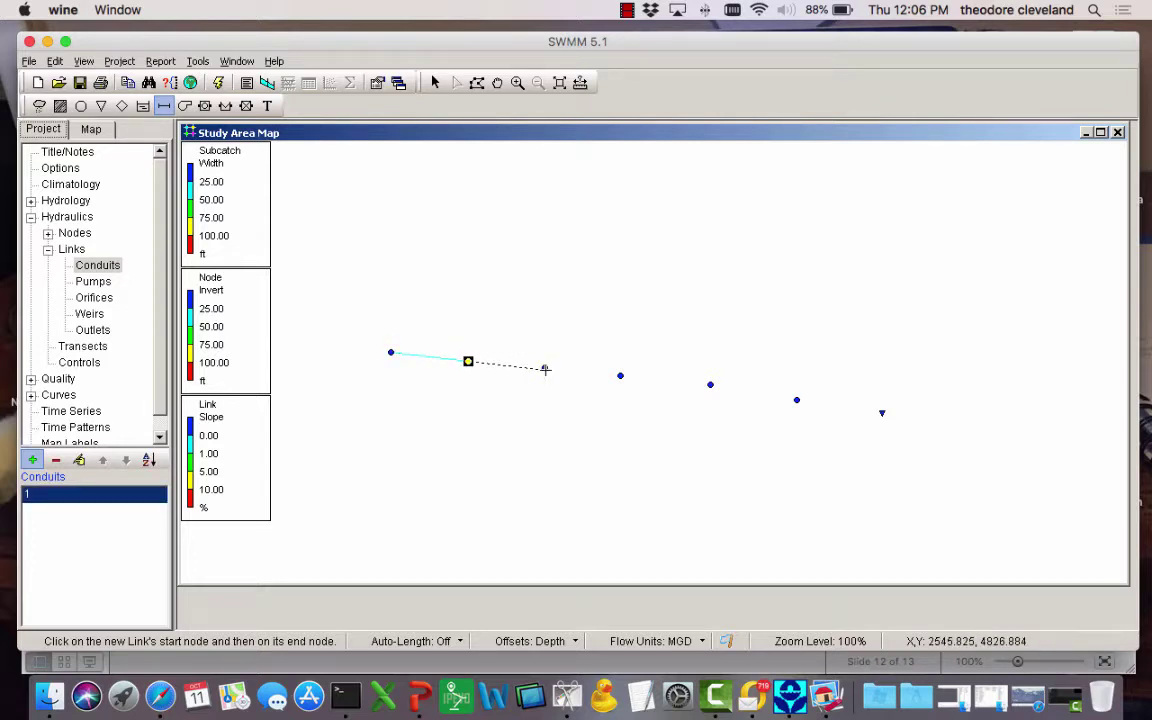
click(545, 367)
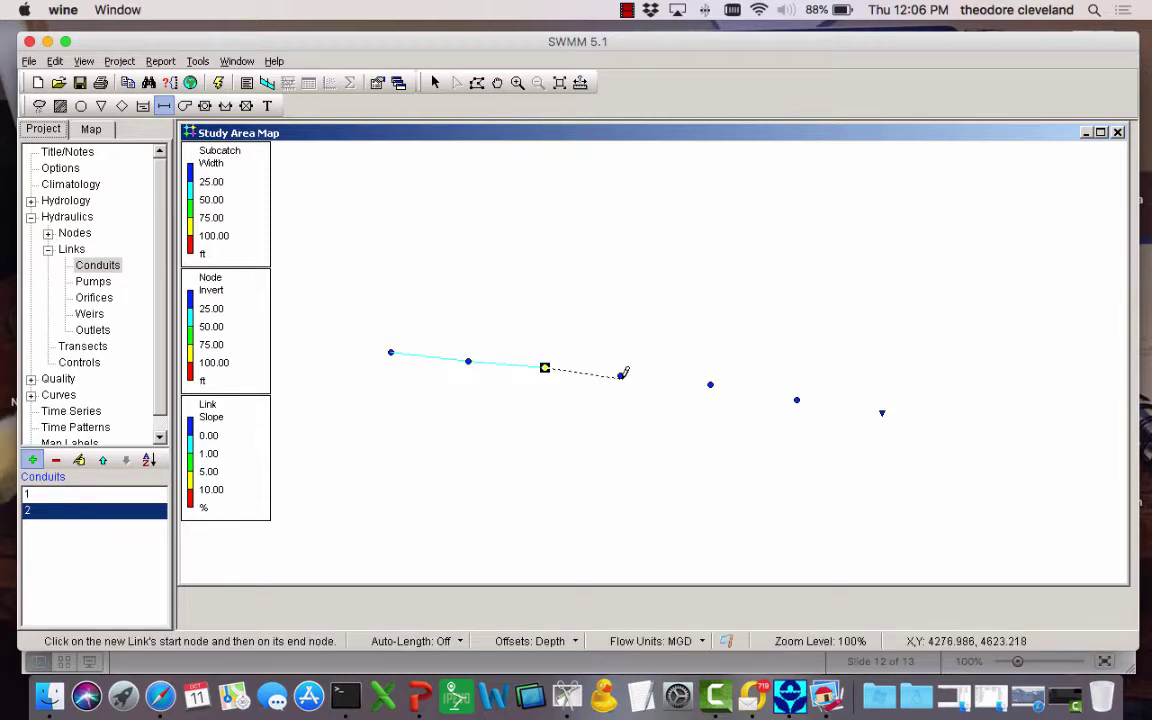
click(620, 375)
click(620, 375)
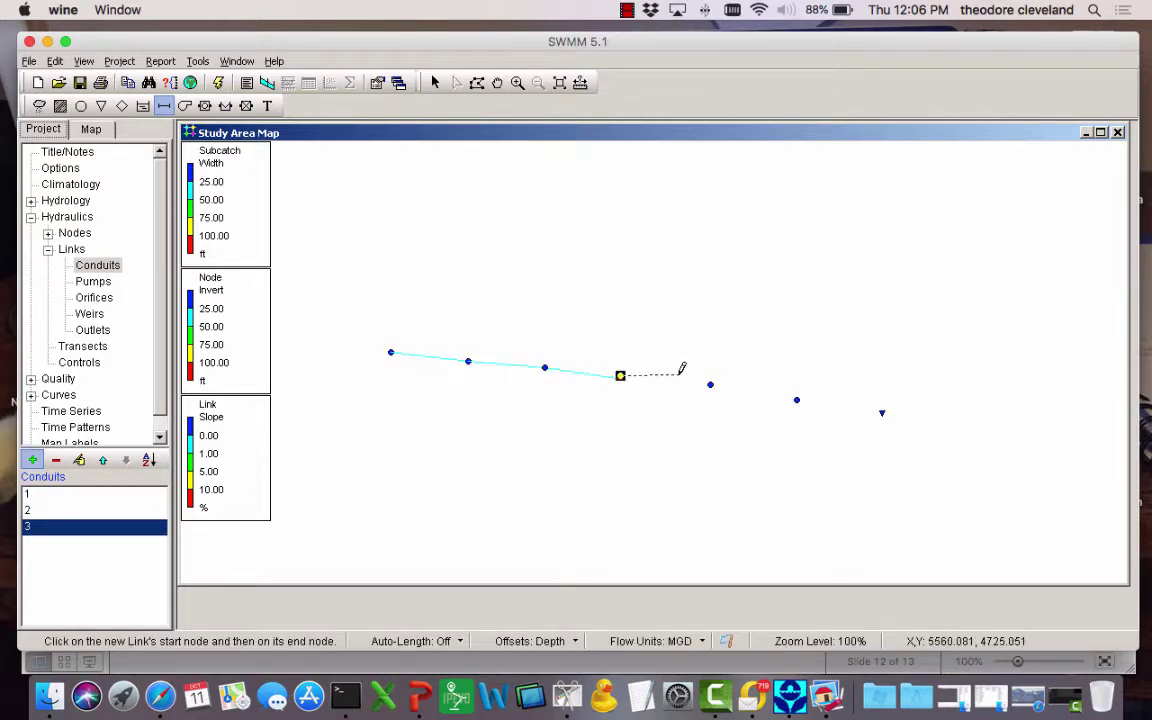
click(710, 383)
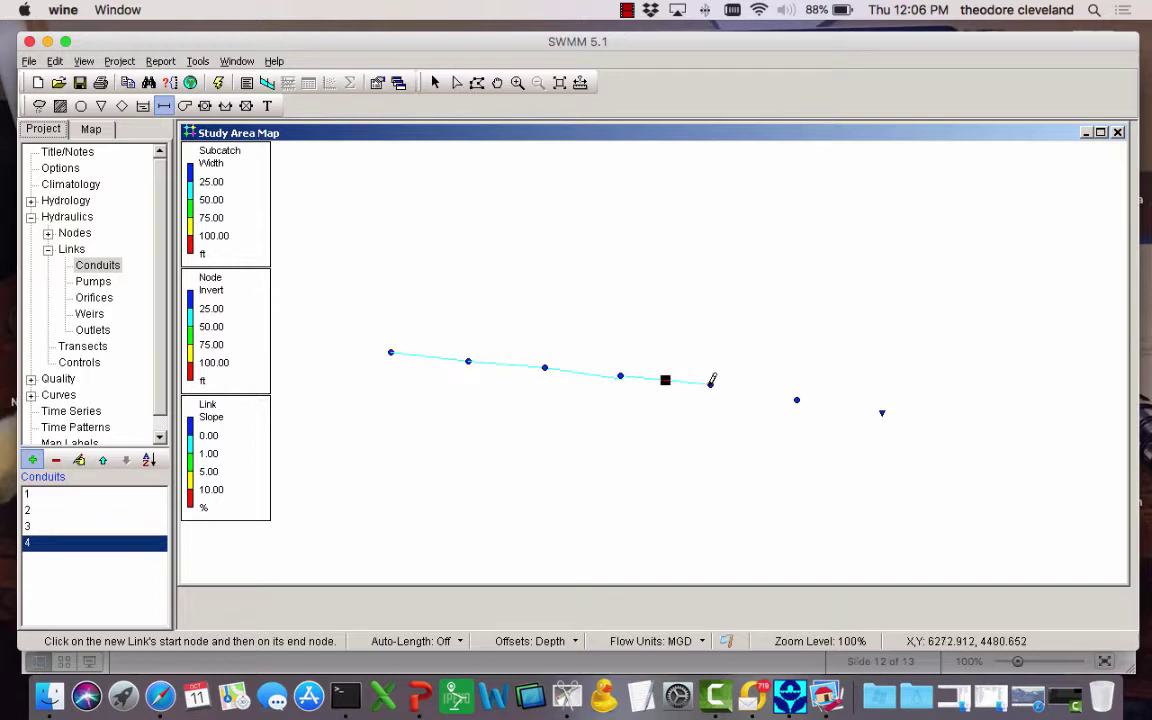
click(796, 400)
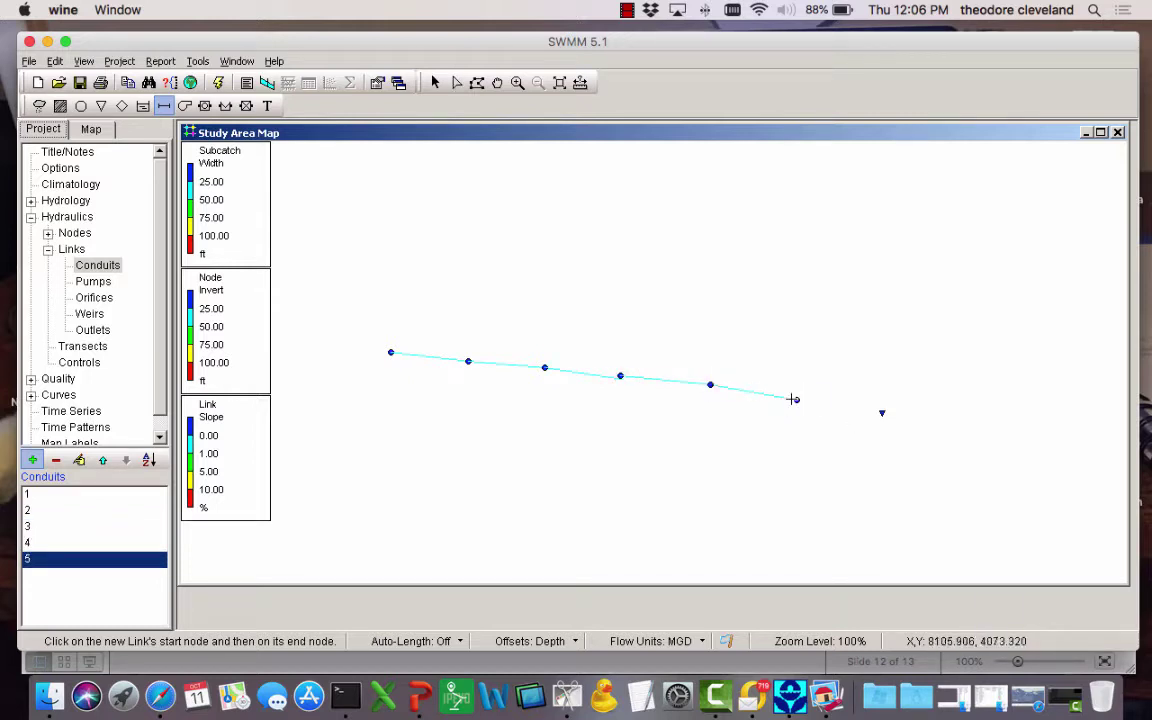
click(796, 400)
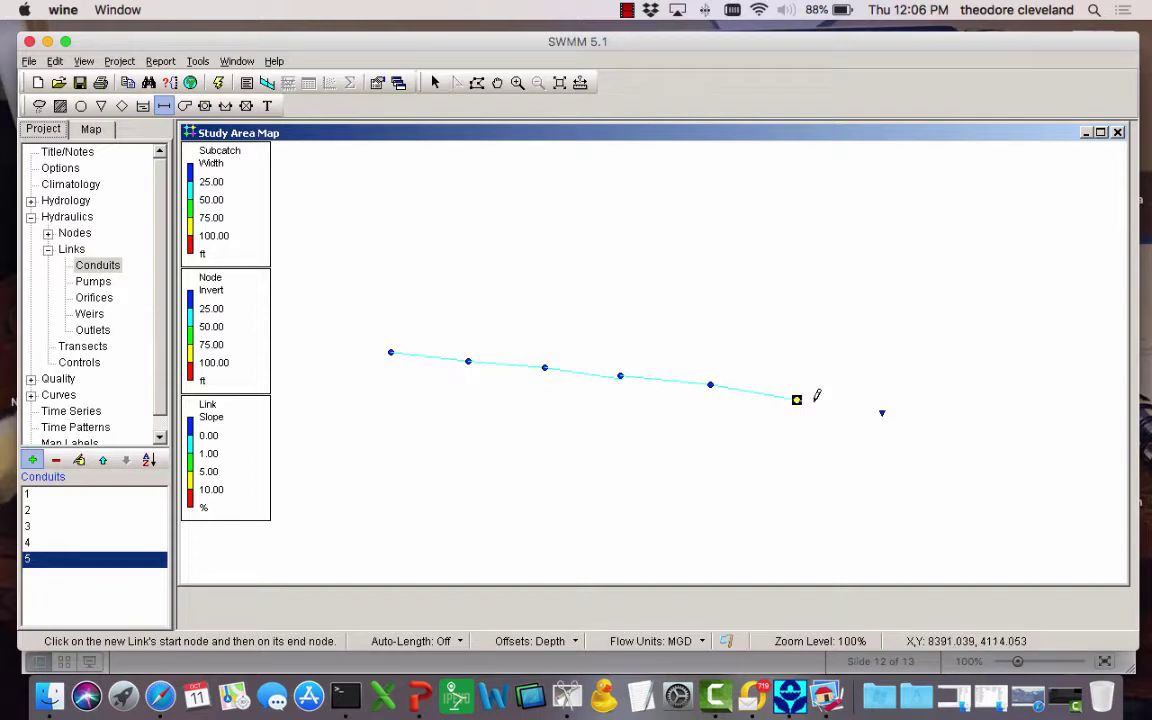
click(882, 410)
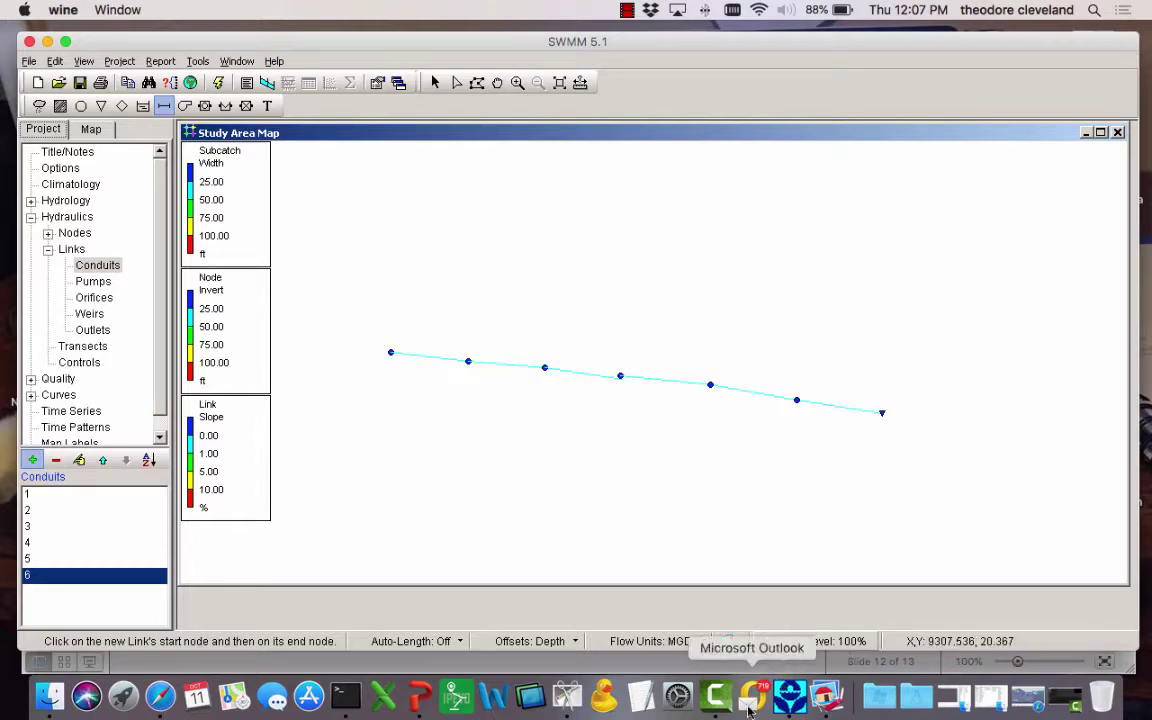
click(416, 710)
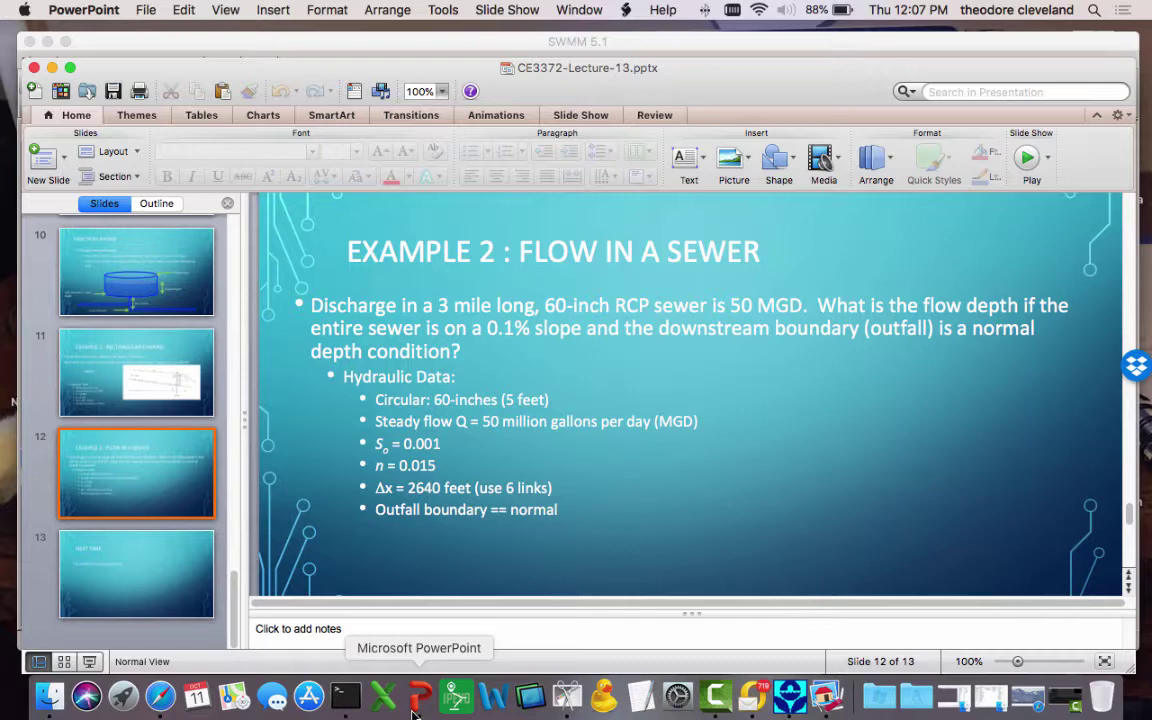
- Open junction 2's properties and set invert elevations 2.5 and 5 for junctions 2 and 3
click(803, 700)
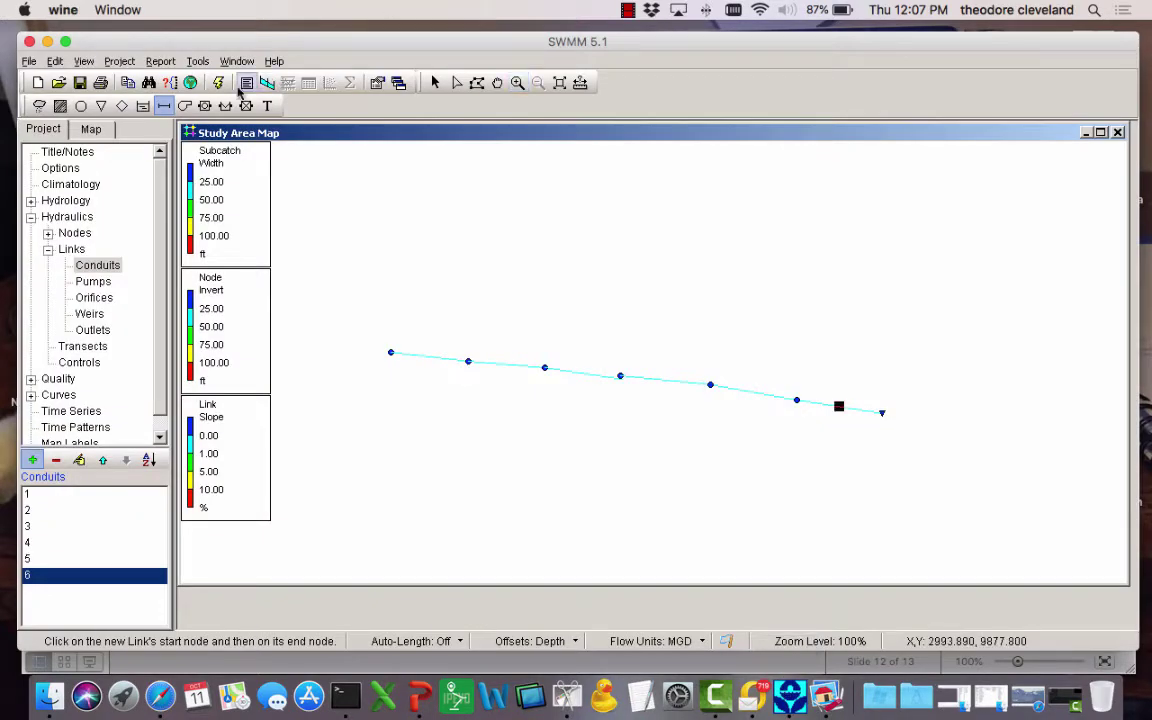
click(435, 82)
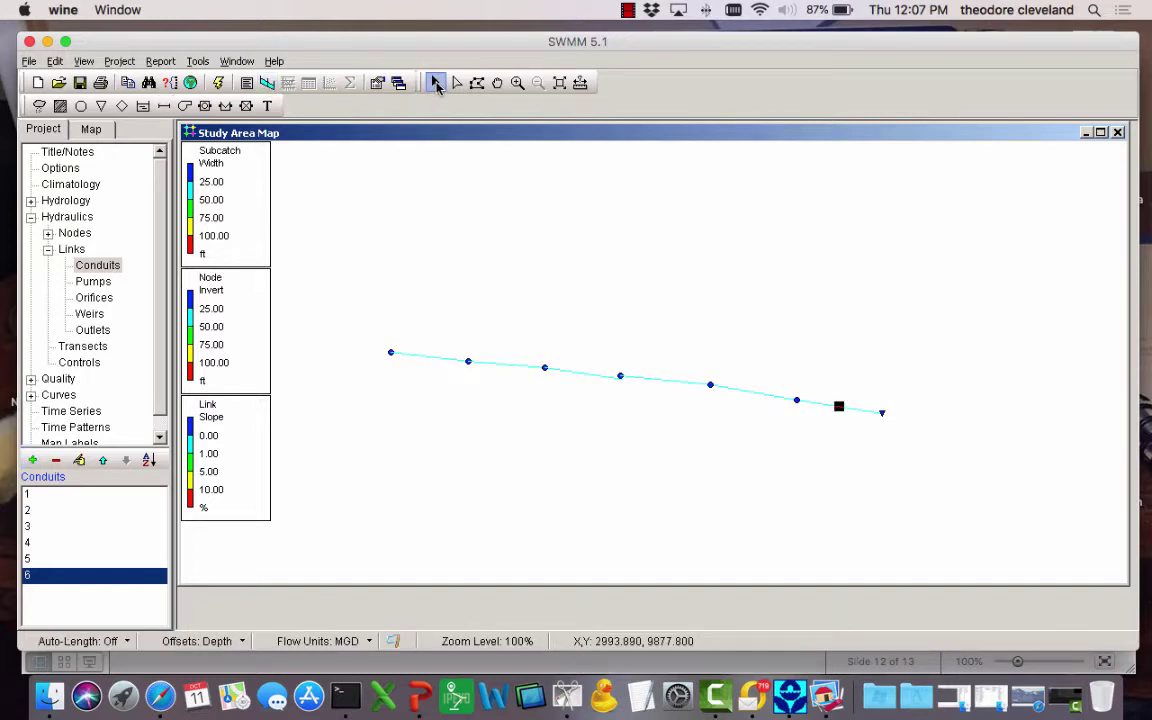
click(818, 410)
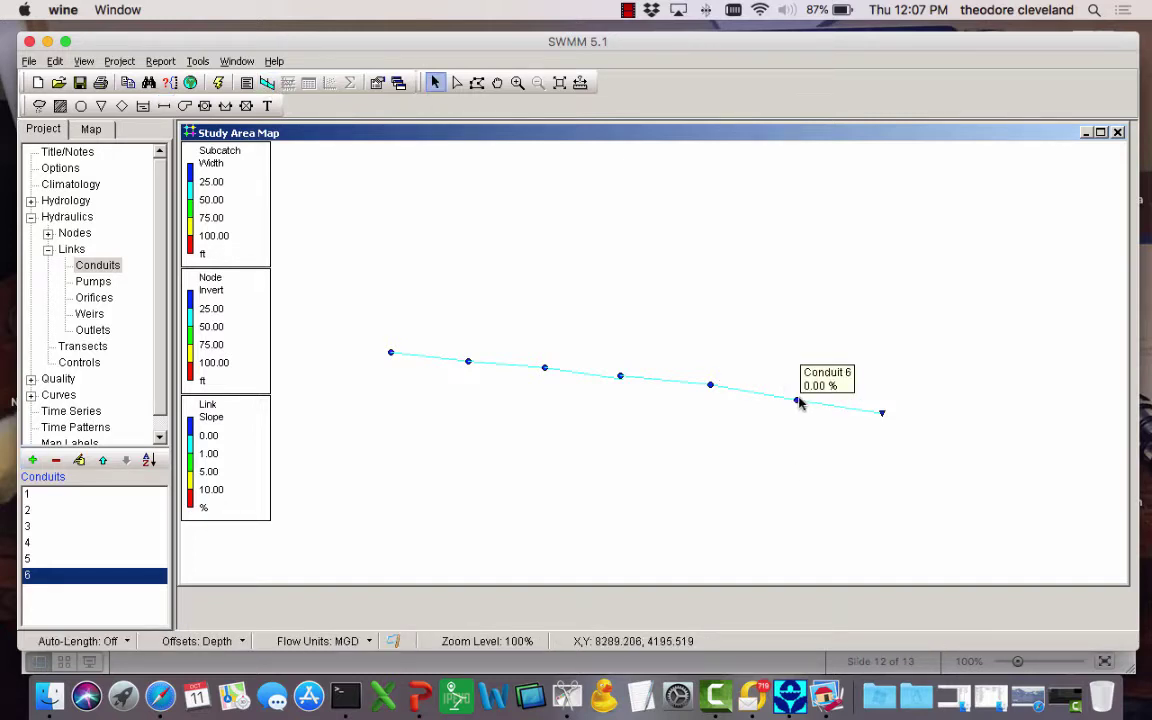
click(797, 401)
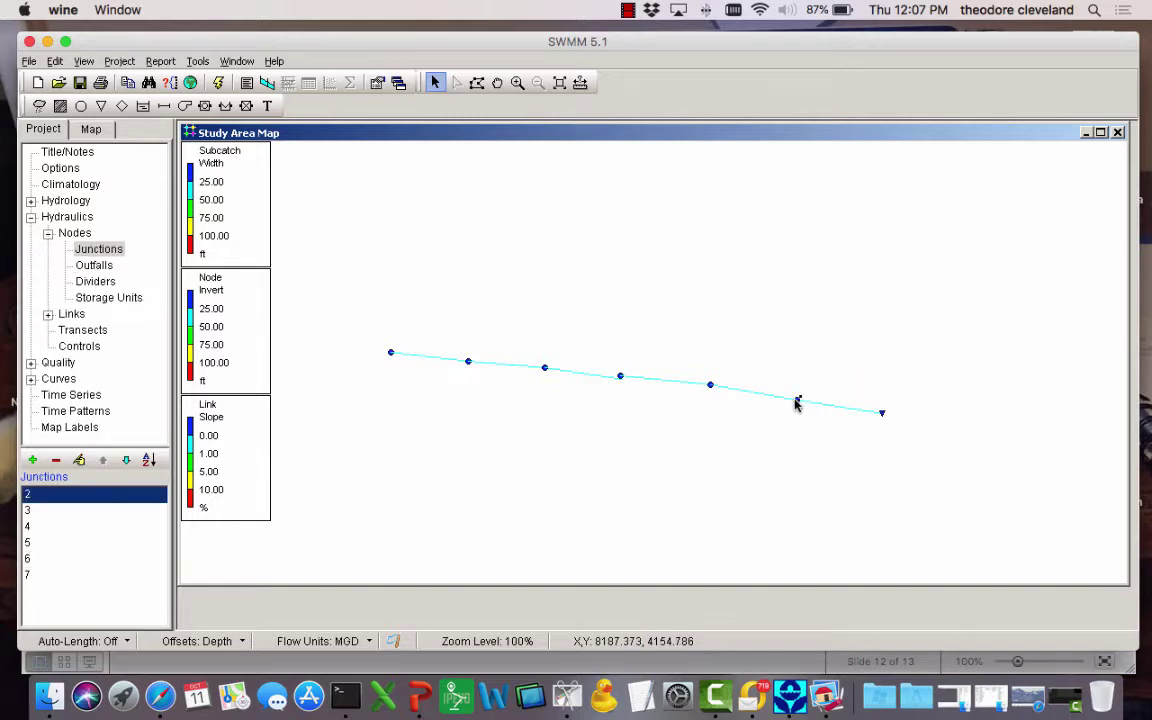
double_click(797, 402)
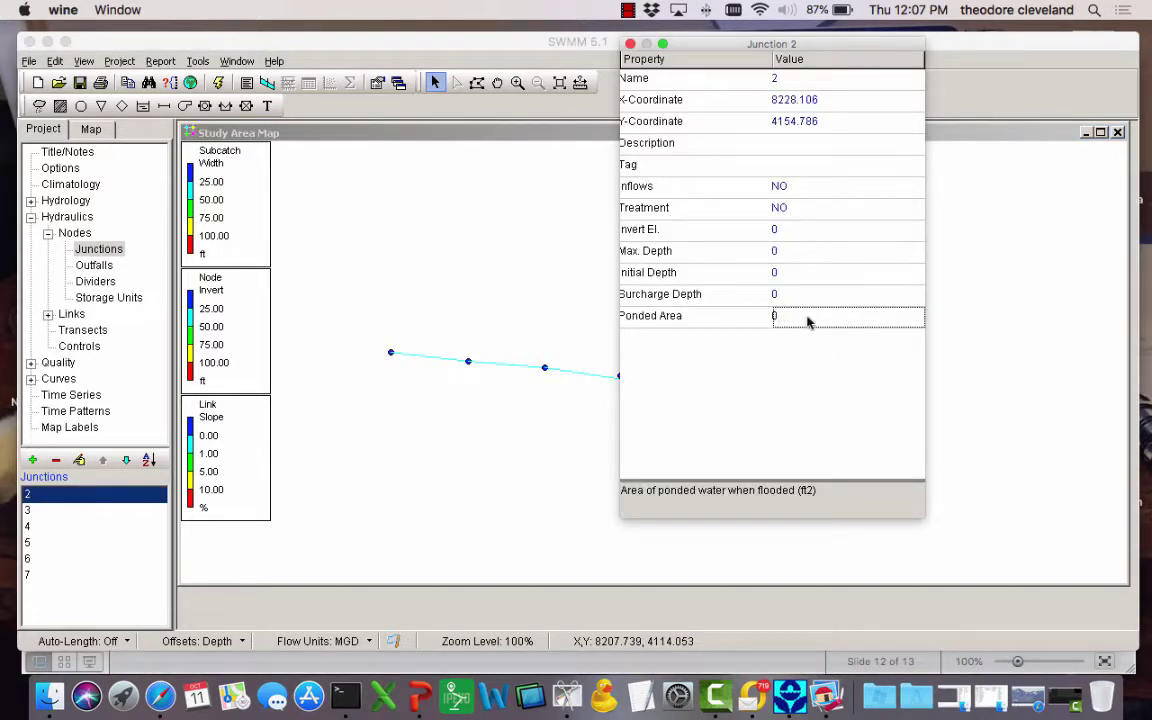
click(806, 230)
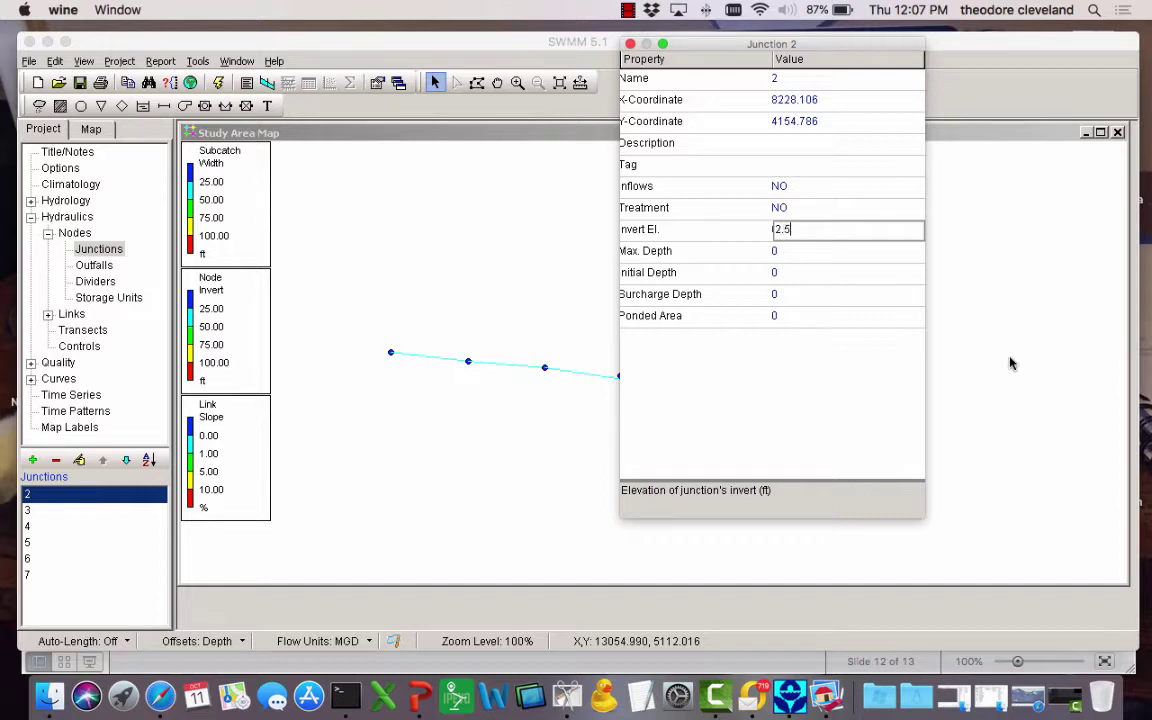
drag(666, 44, 337, 66)
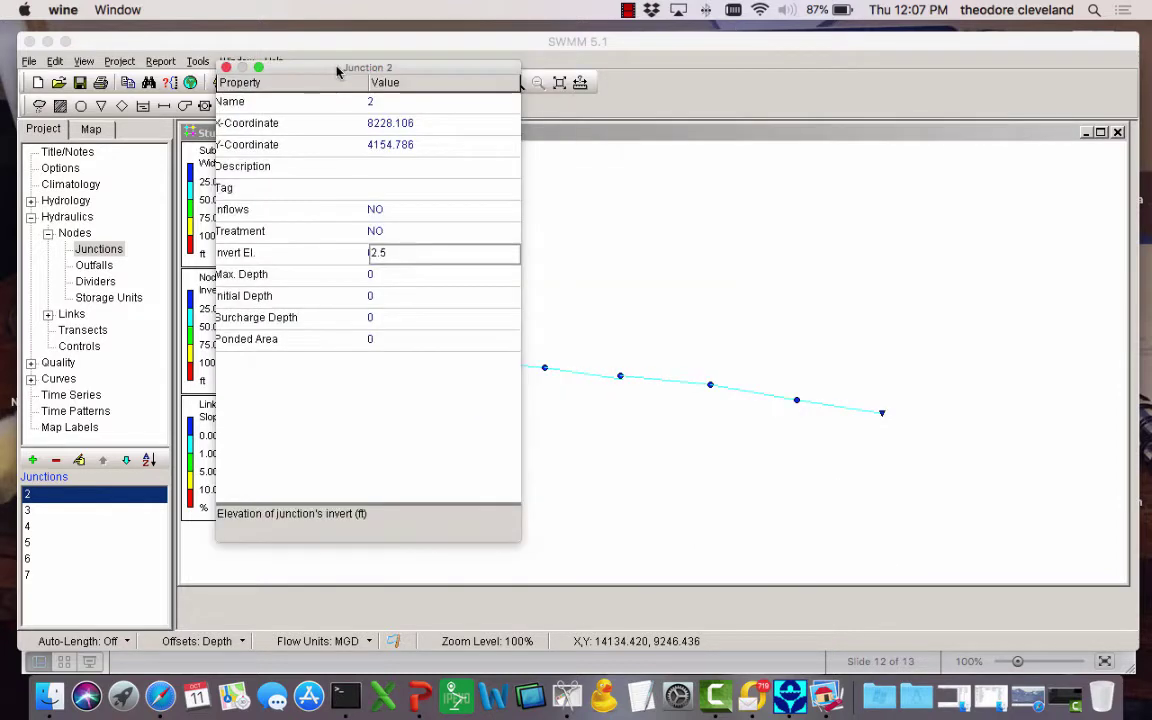
click(716, 388)
click(715, 389)
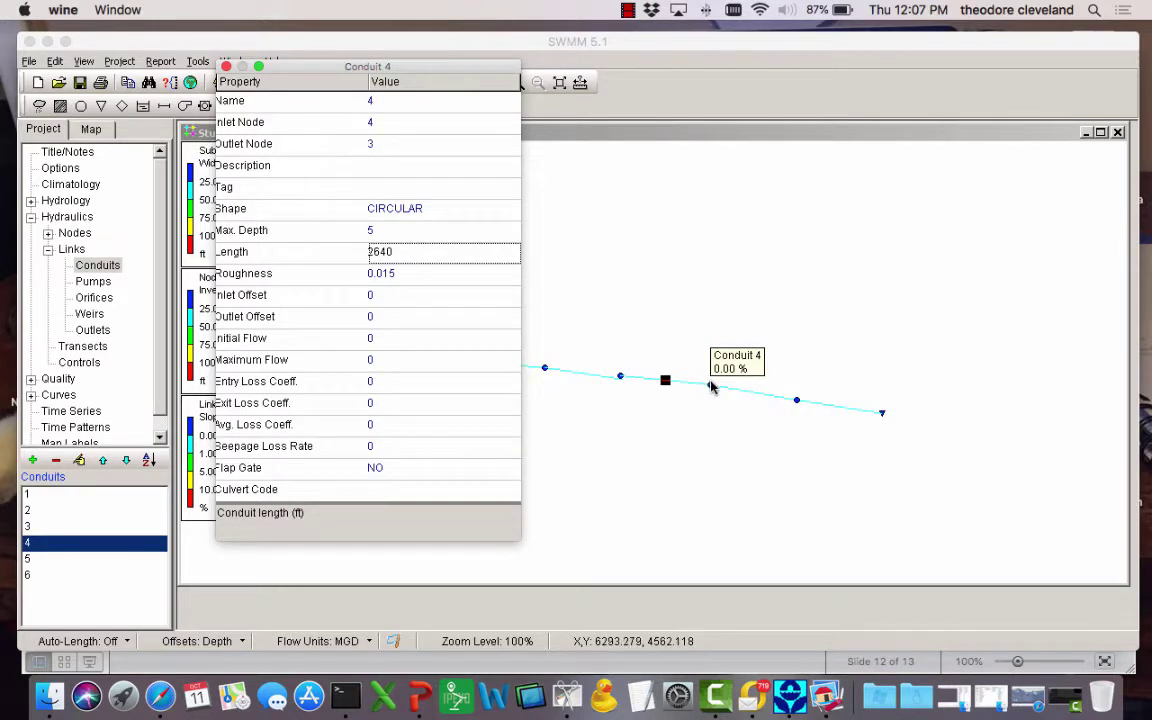
click(711, 385)
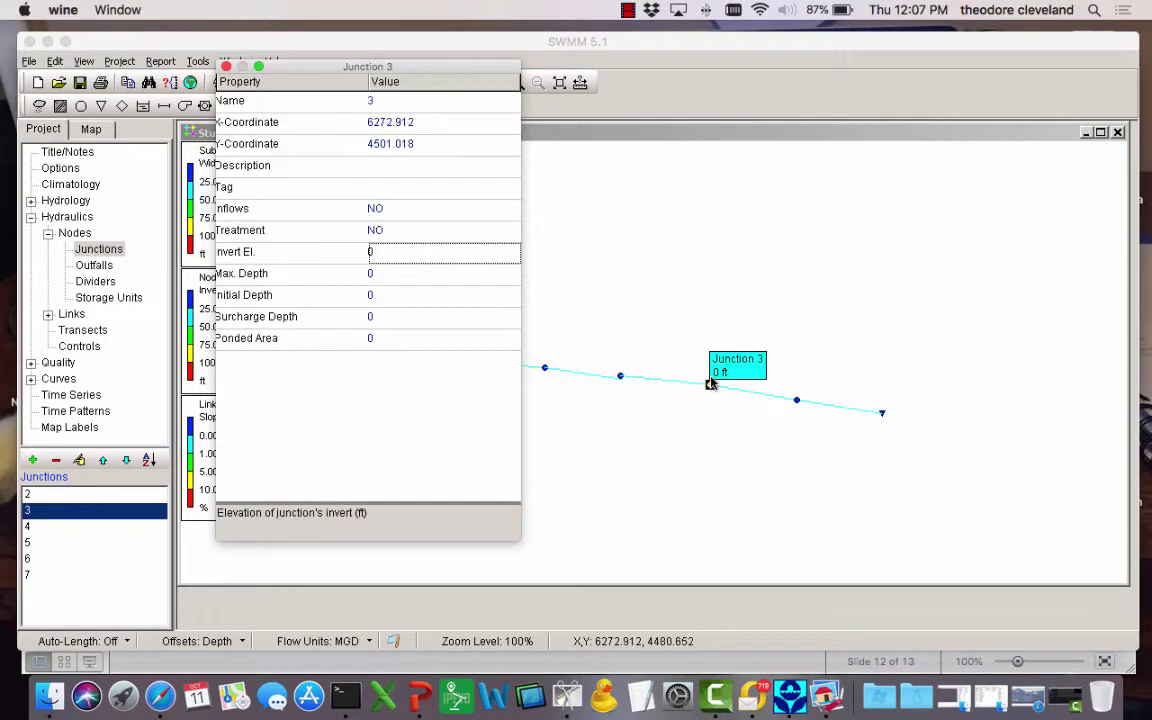
text(5)
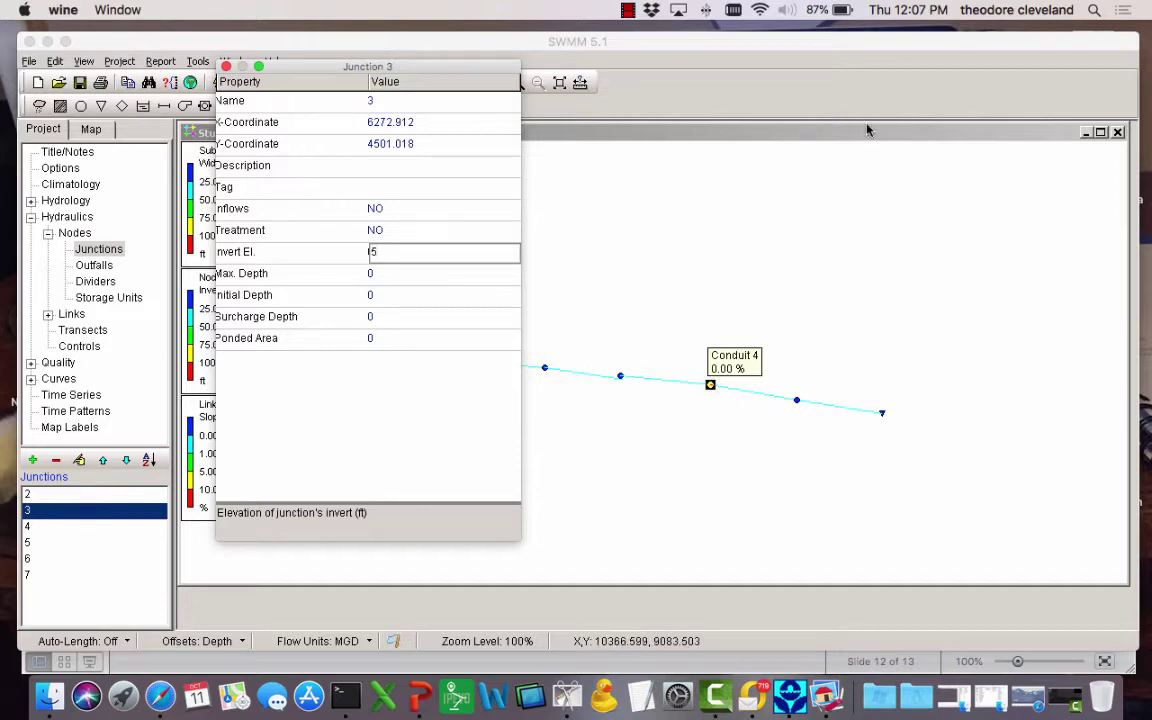
- Set invert elevations 7.5, 10, 12.5 and 15 for junctions 4 through 7, then close the editor
click(621, 379)
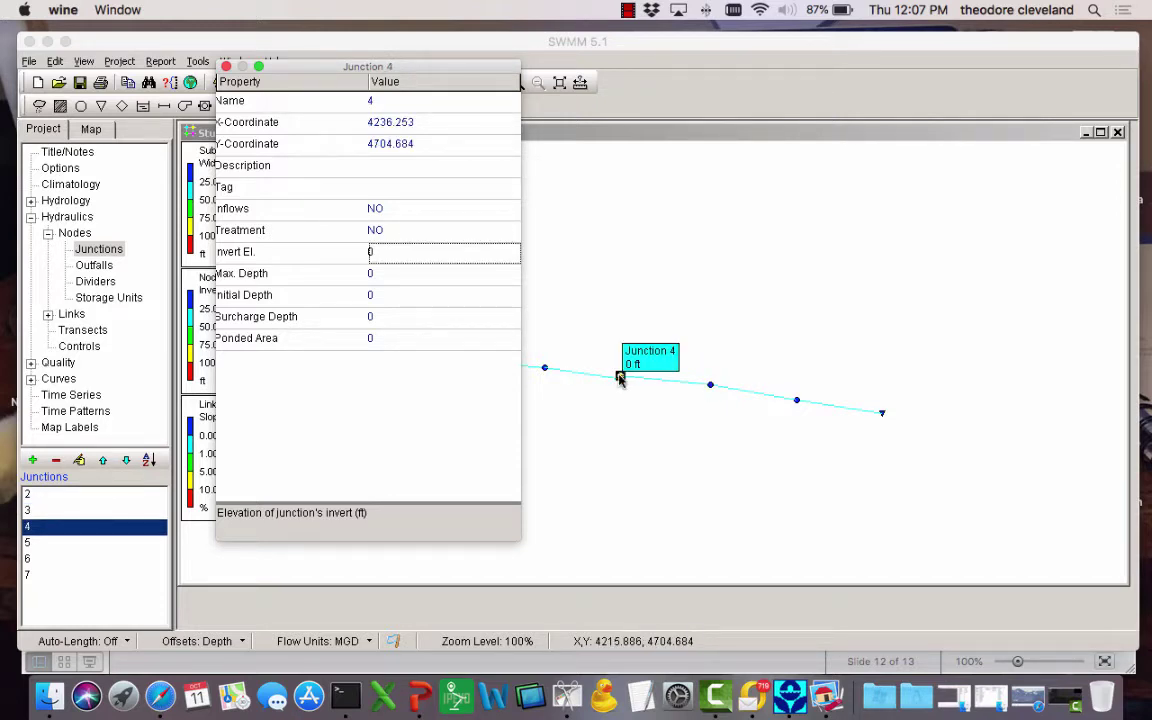
text(7.5)
click(544, 368)
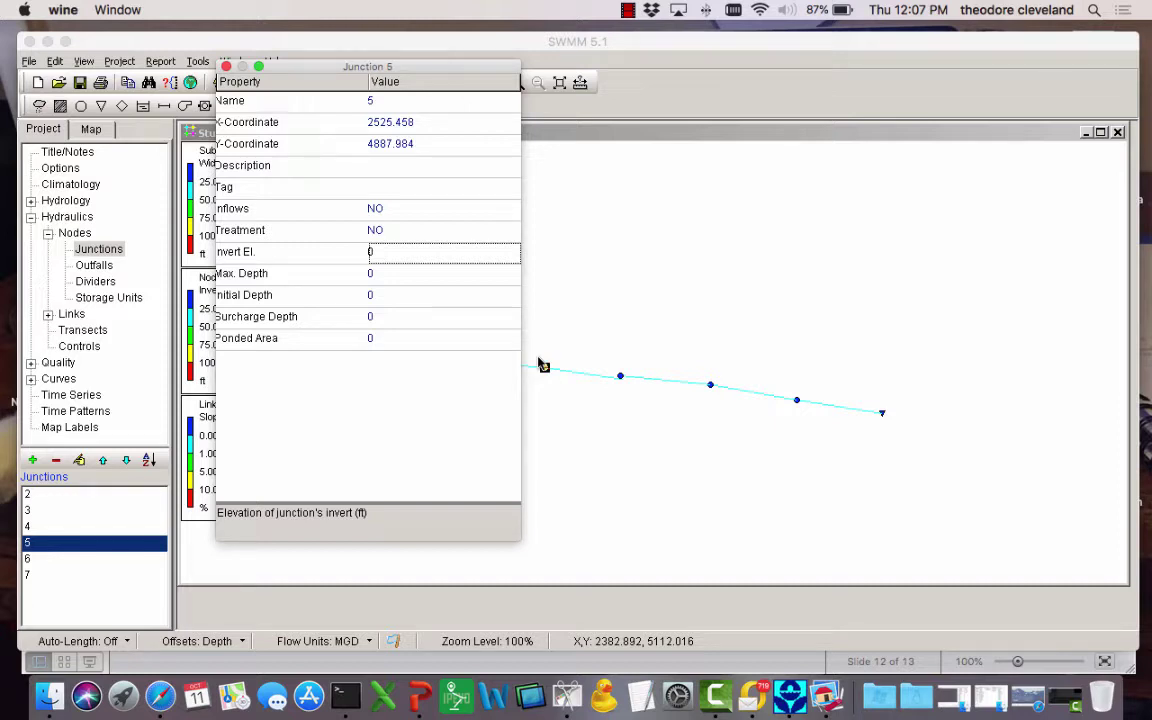
text(10)
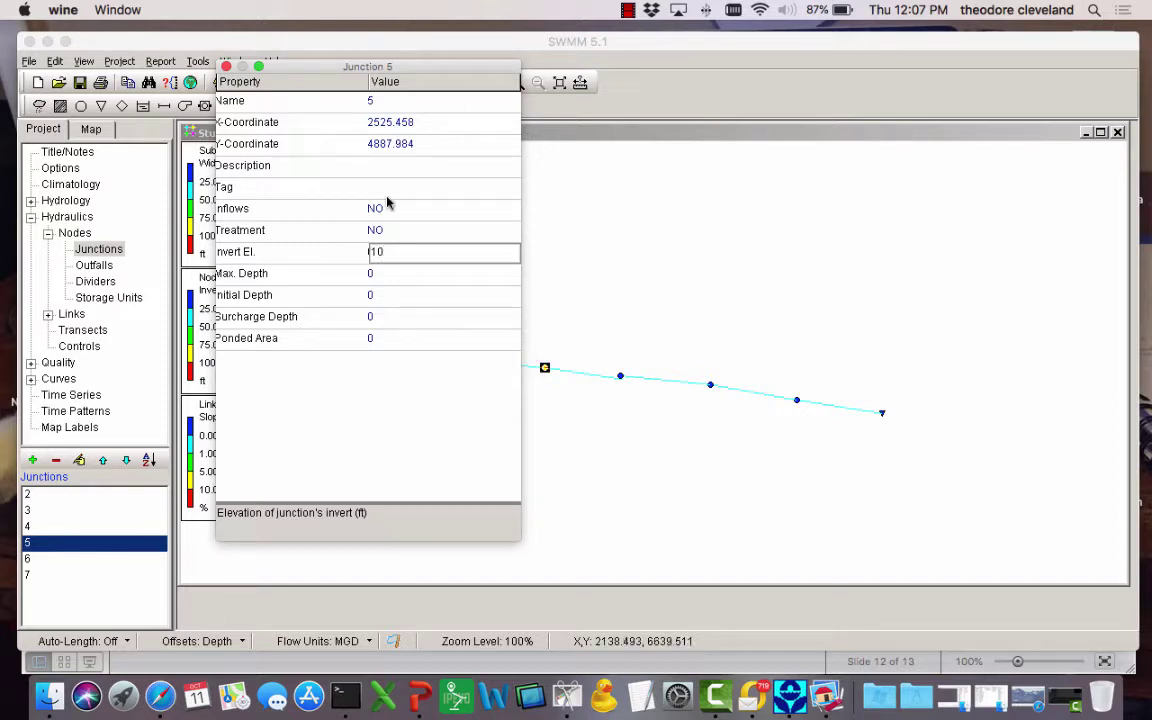
click(549, 369)
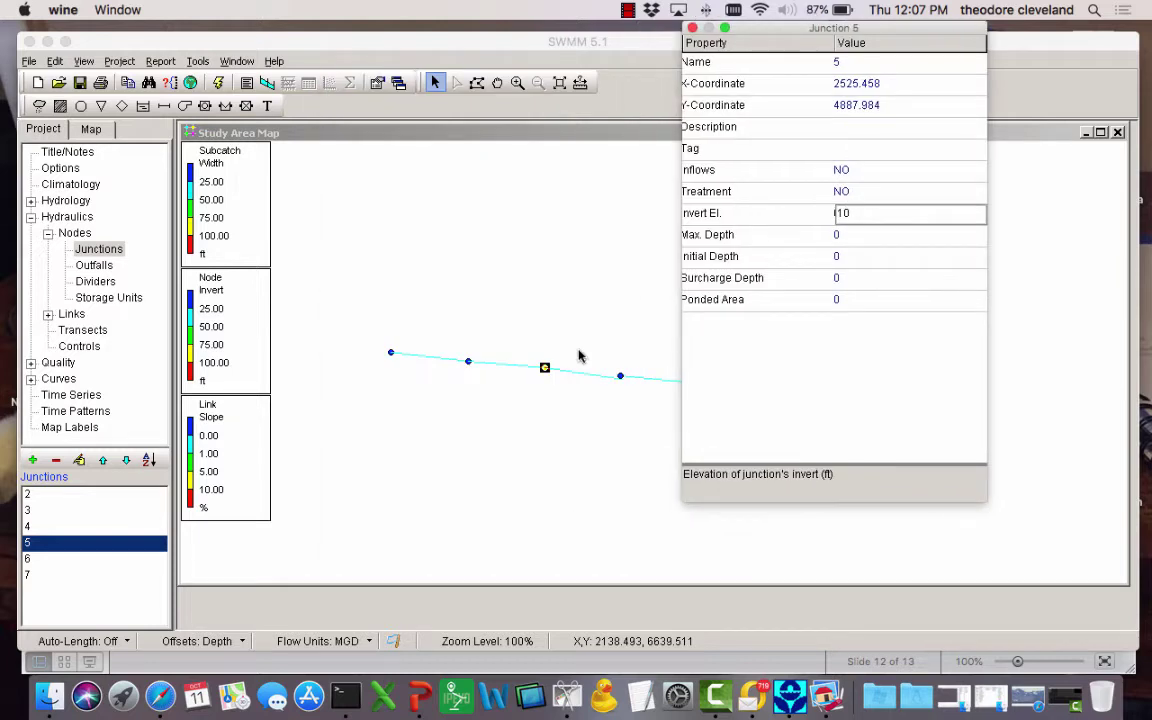
click(467, 362)
click(842, 213)
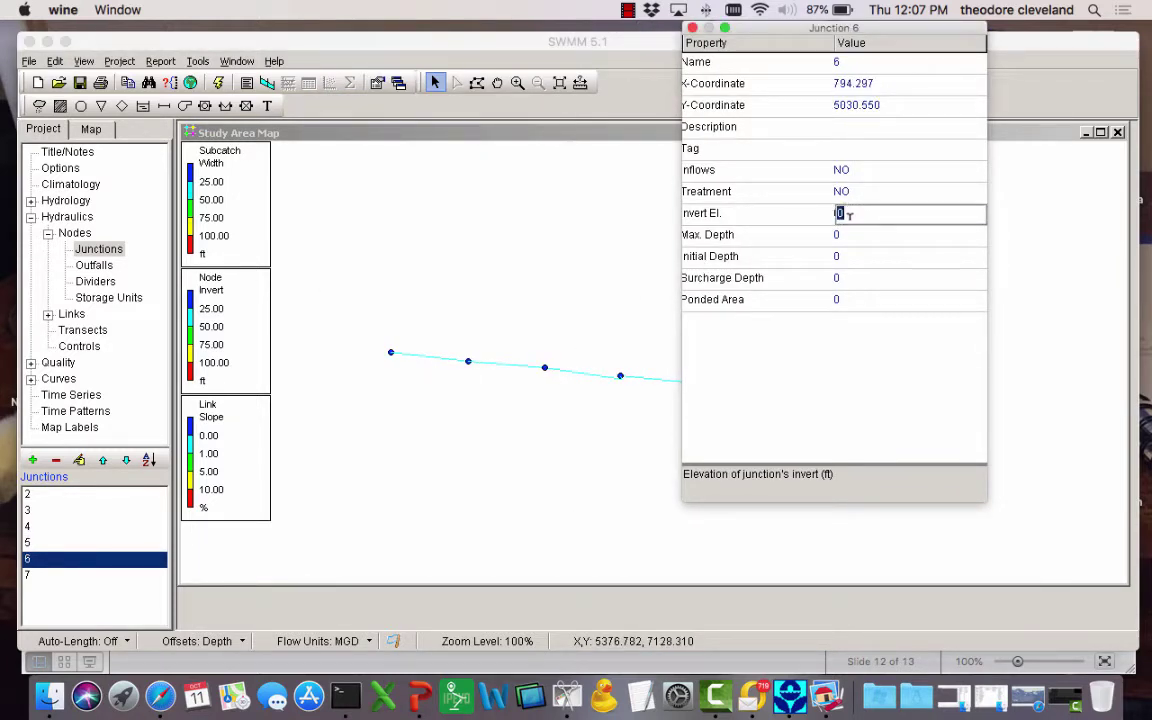
text(12.5)
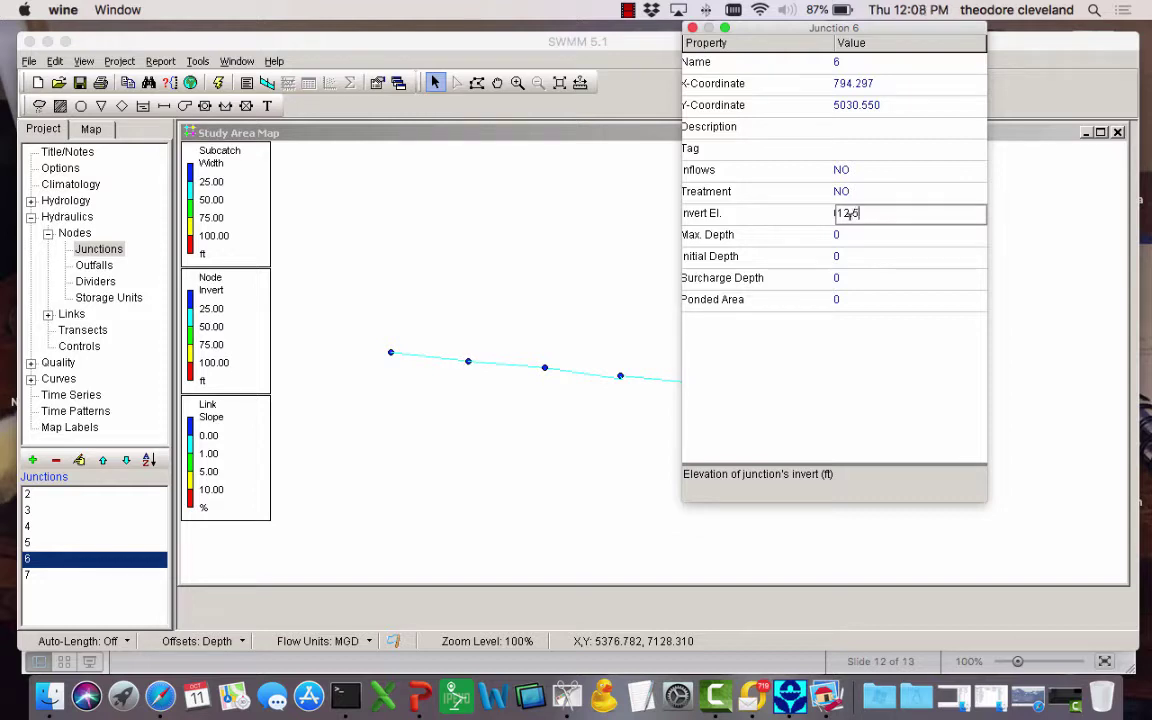
click(390, 354)
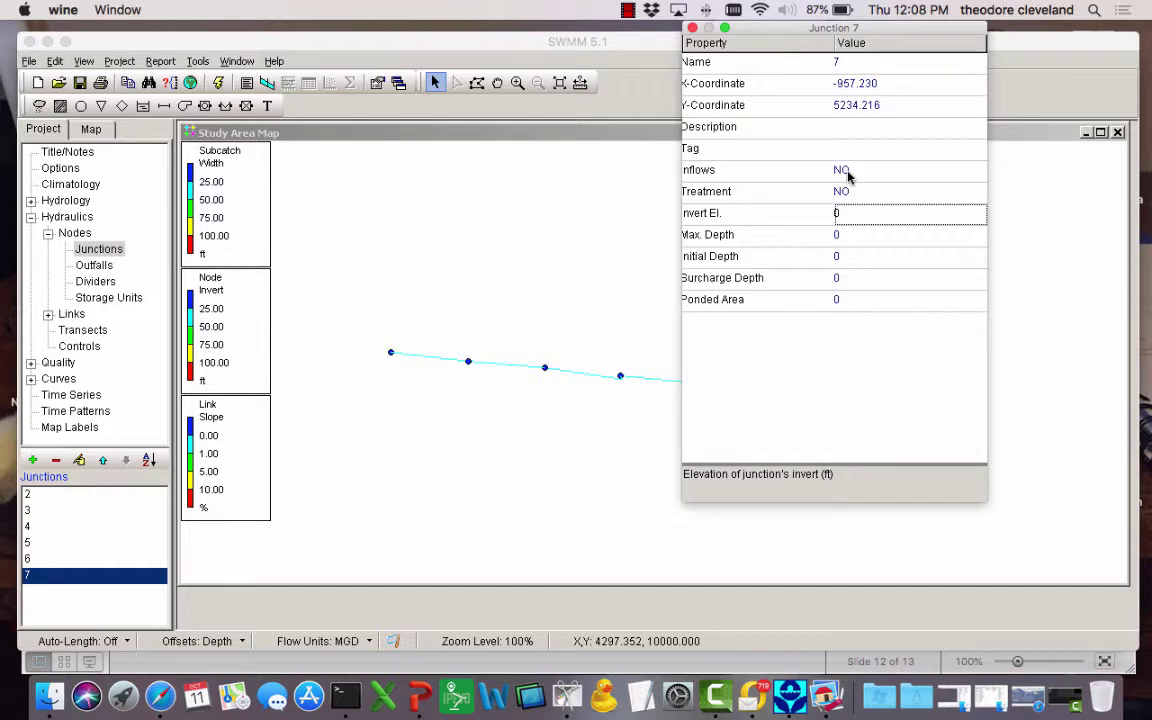
text(15)
click(692, 28)
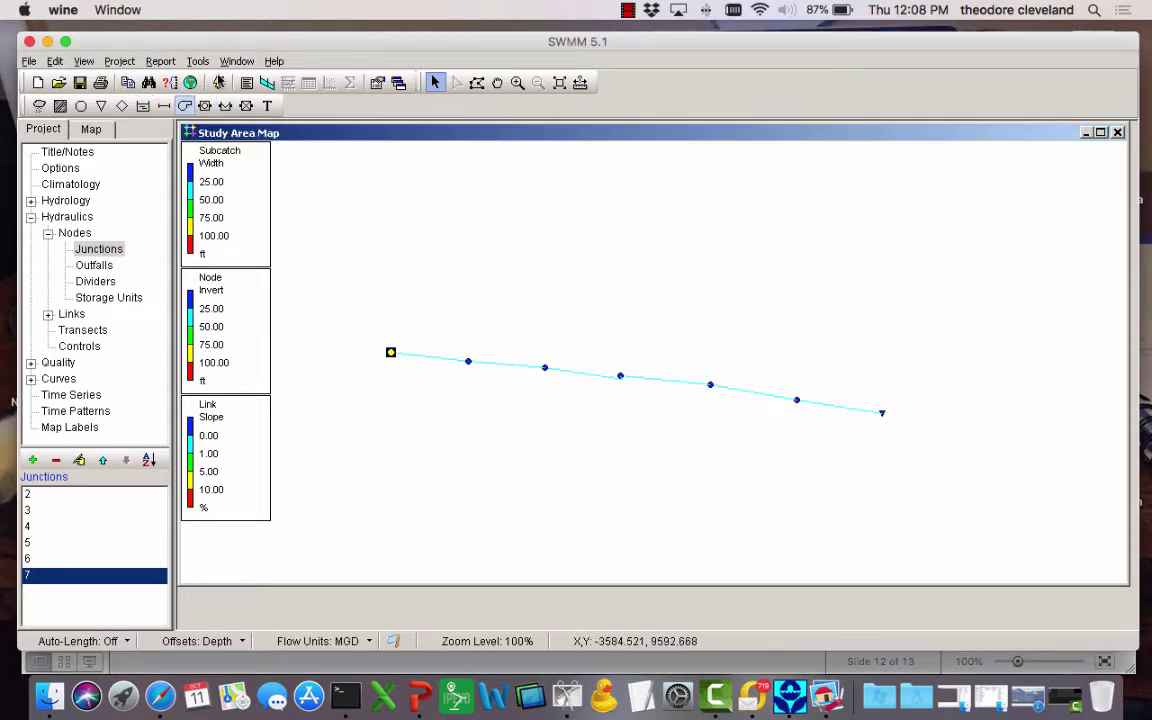
- Outline the whole sewer network, including the outfall, with Select Region
click(477, 82)
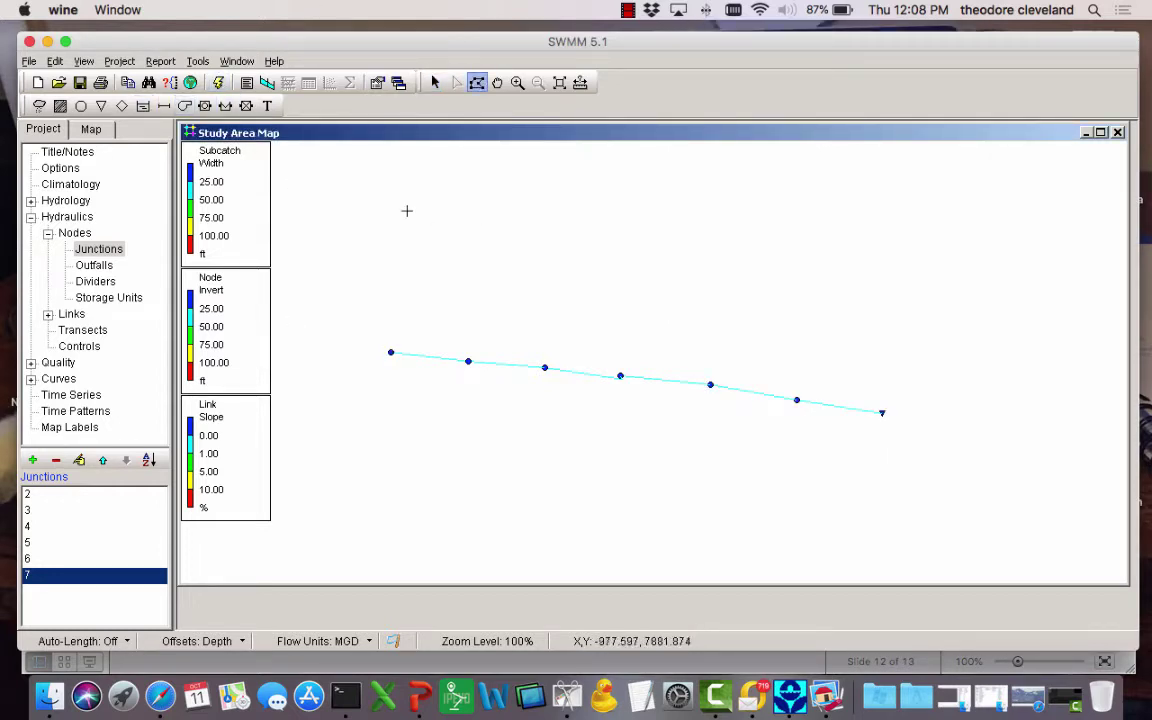
click(326, 263)
click(320, 422)
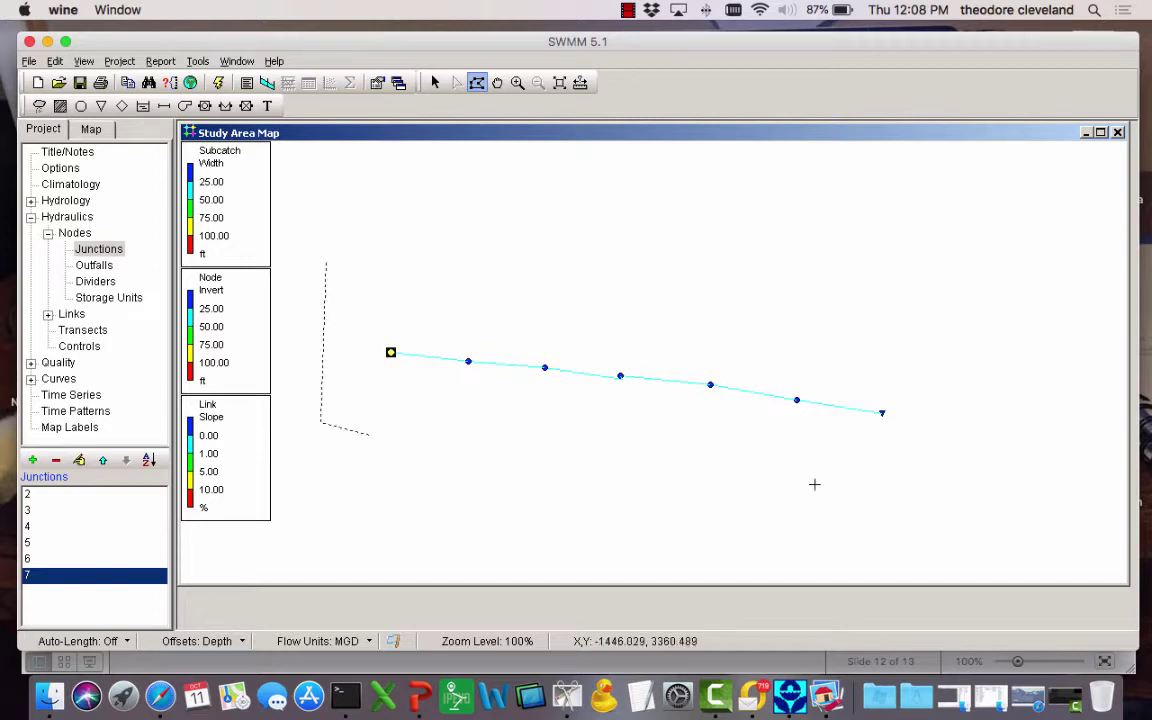
click(1000, 502)
right_click(913, 240)
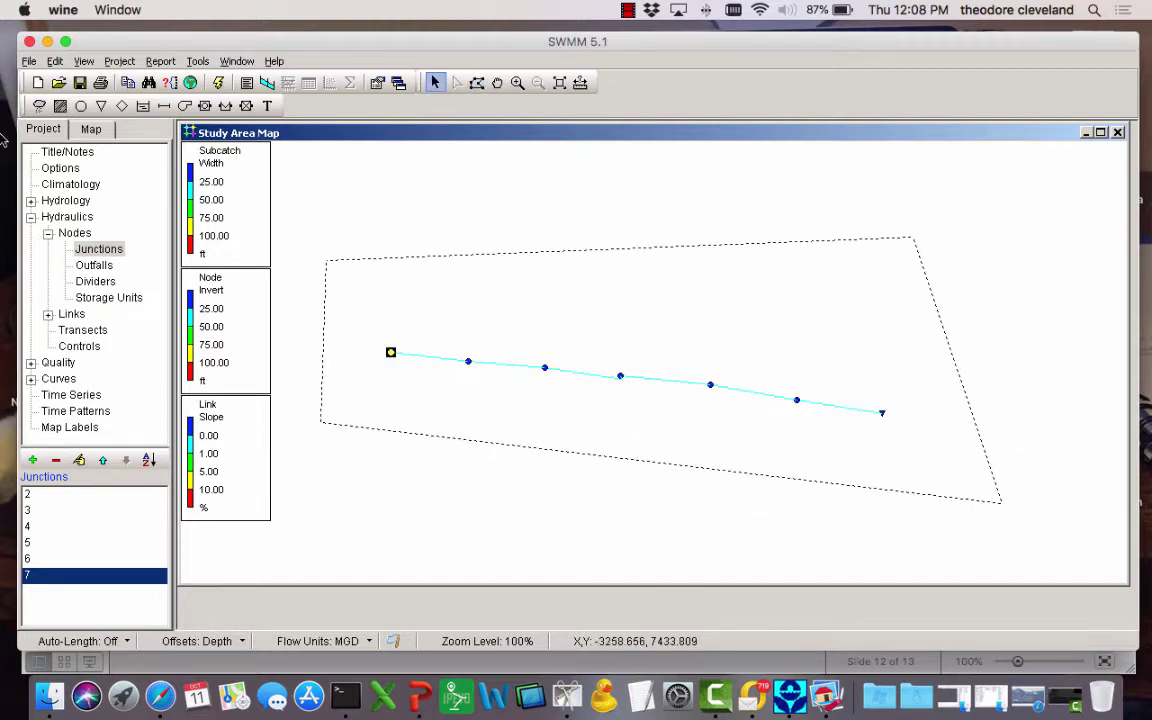
- Start a Group Edit with Conduit as the object type
click(53, 61)
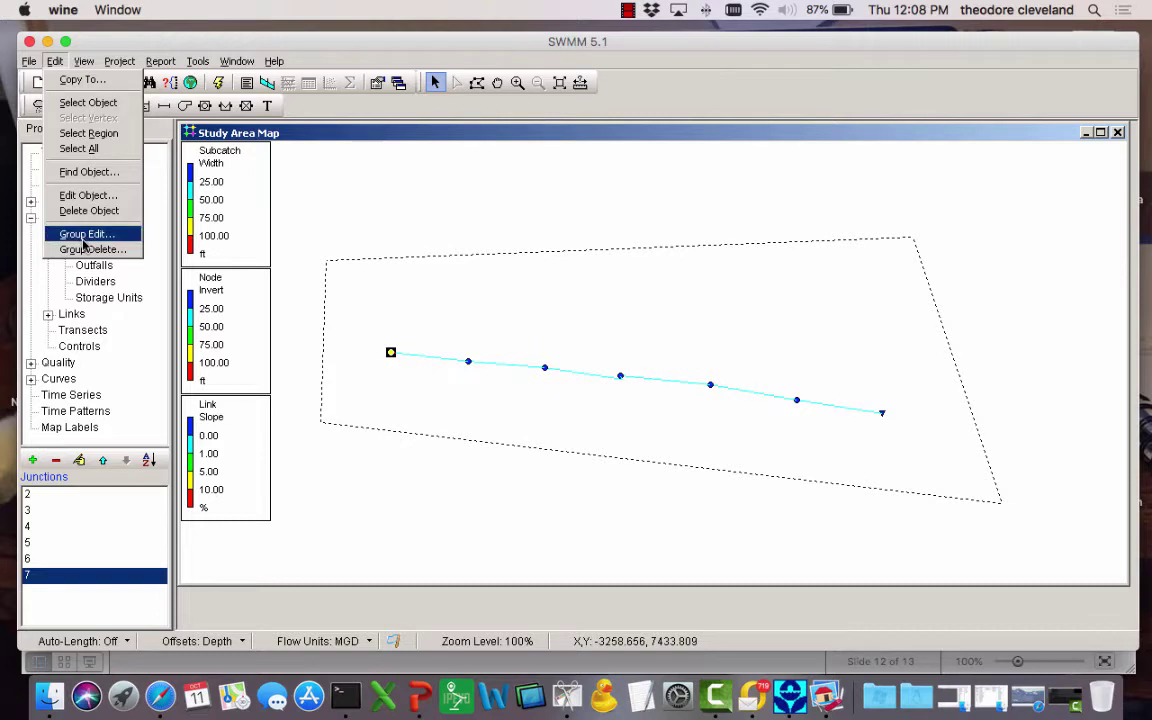
click(76, 234)
click(632, 271)
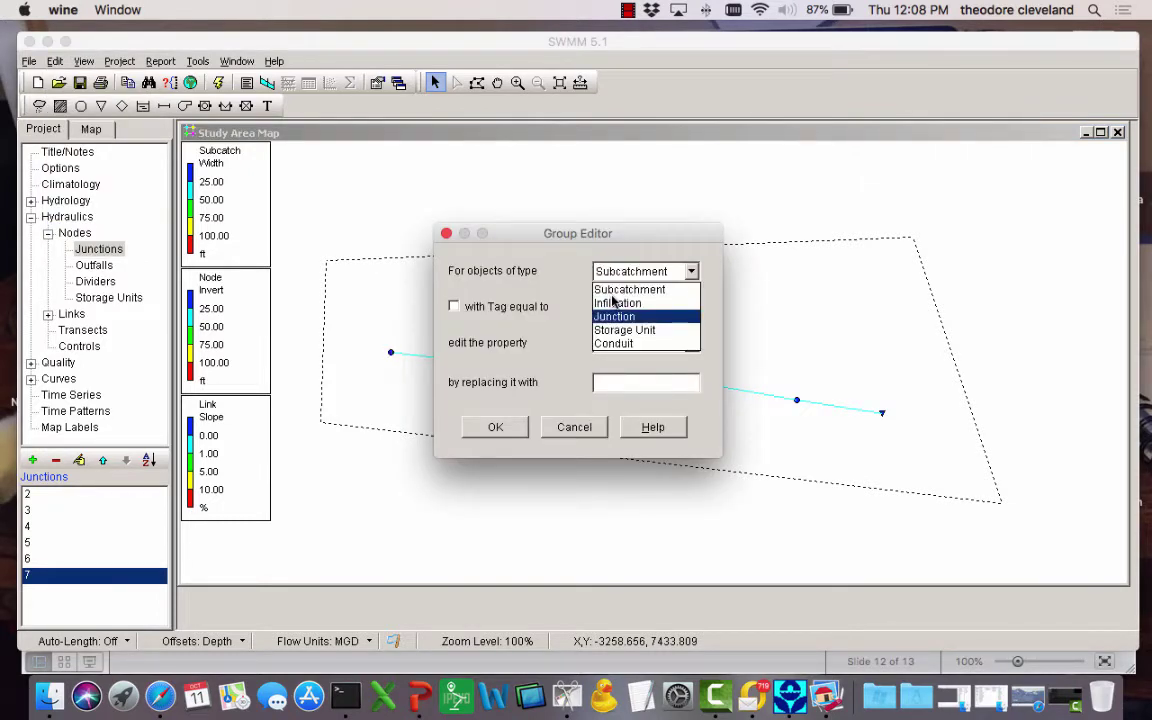
click(630, 344)
click(632, 344)
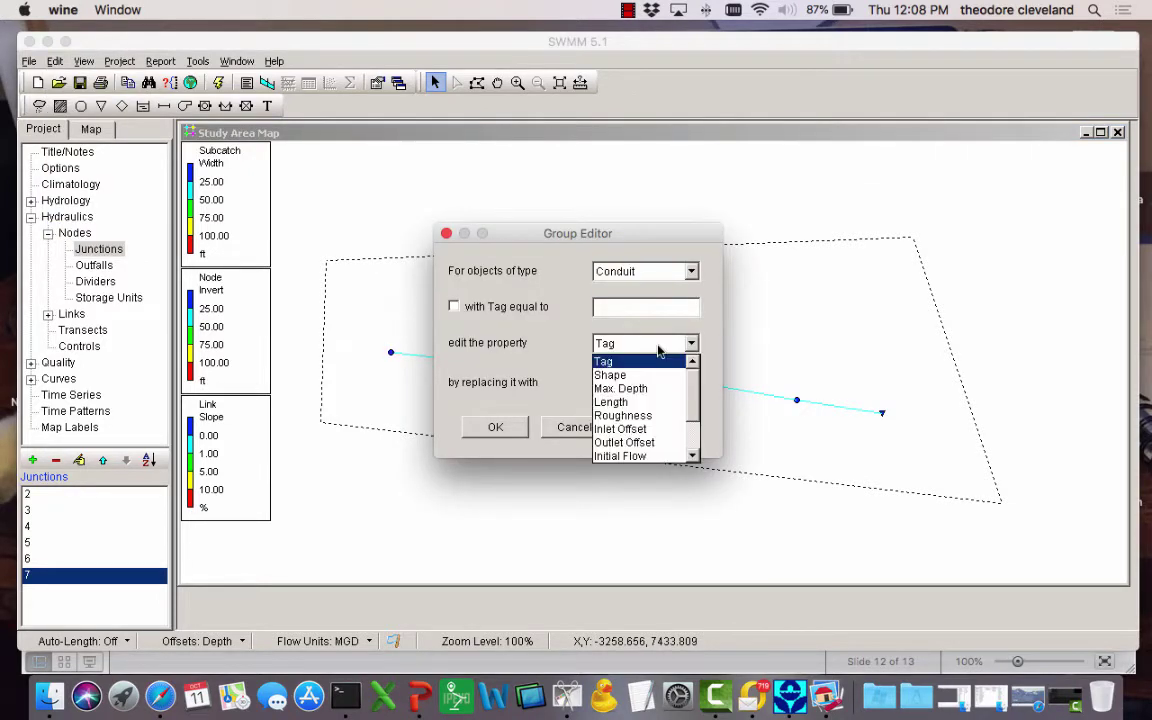
click(660, 401)
- Replace the Max. Depth of the selected conduits with 5 and confirm
click(650, 343)
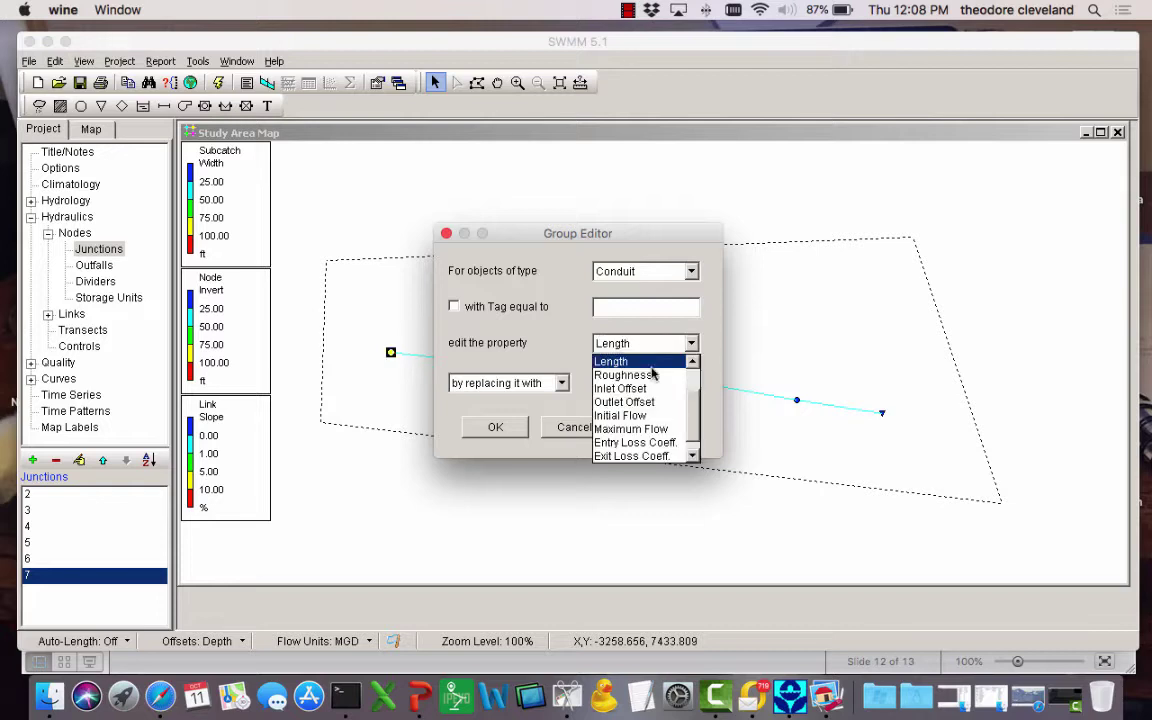
scroll(633, 380, up, 1)
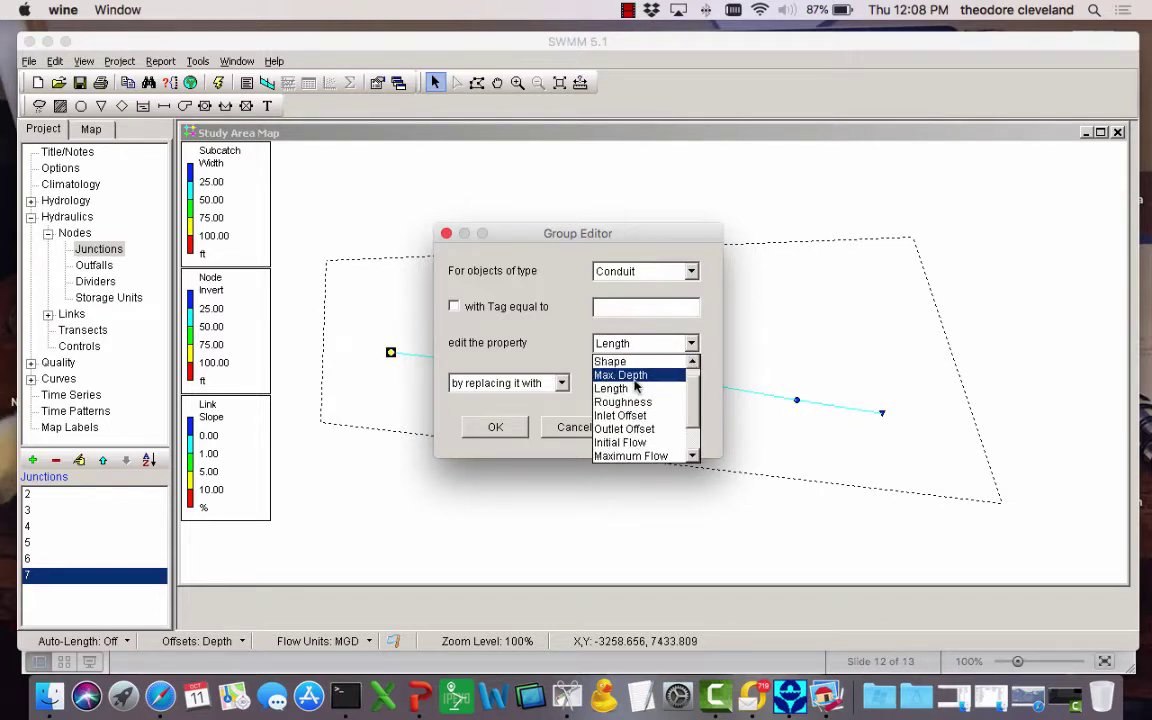
click(633, 385)
click(648, 344)
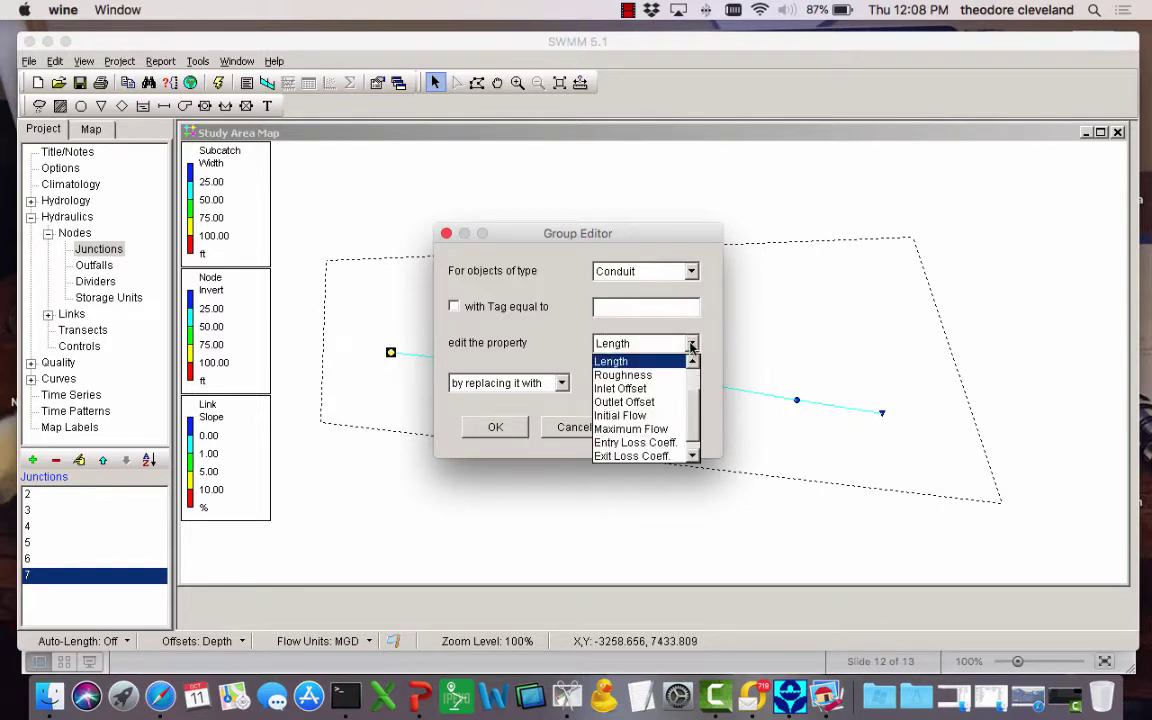
scroll(645, 365, up, 1)
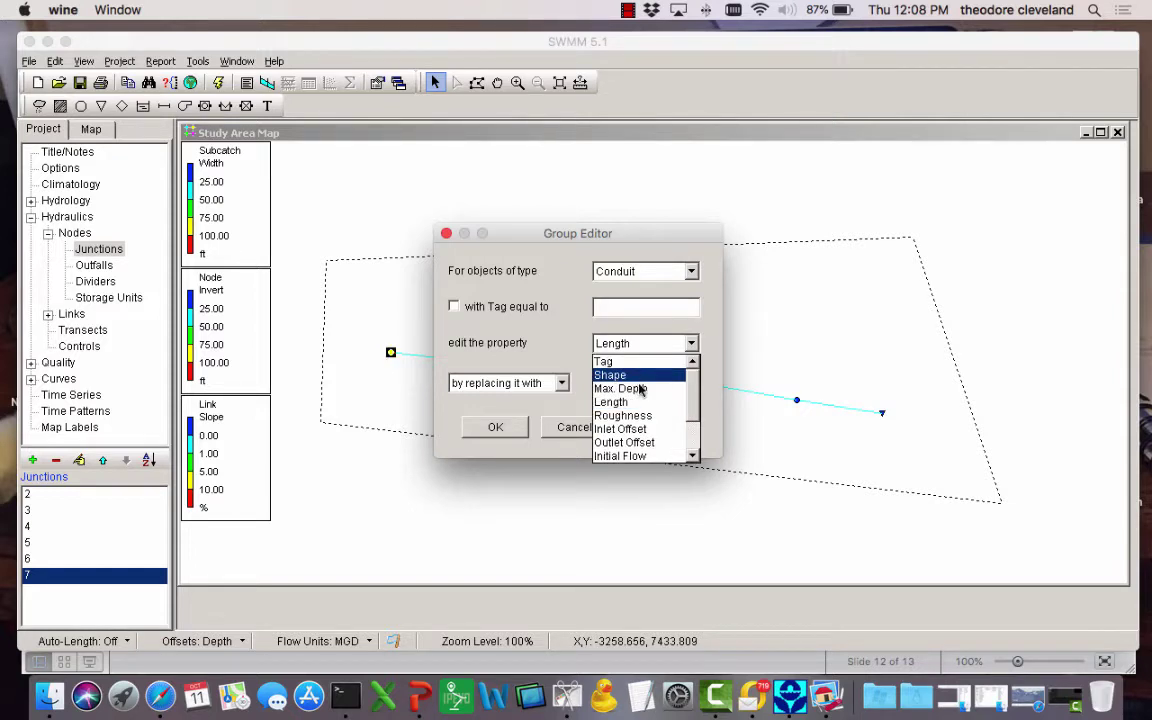
click(639, 386)
click(638, 381)
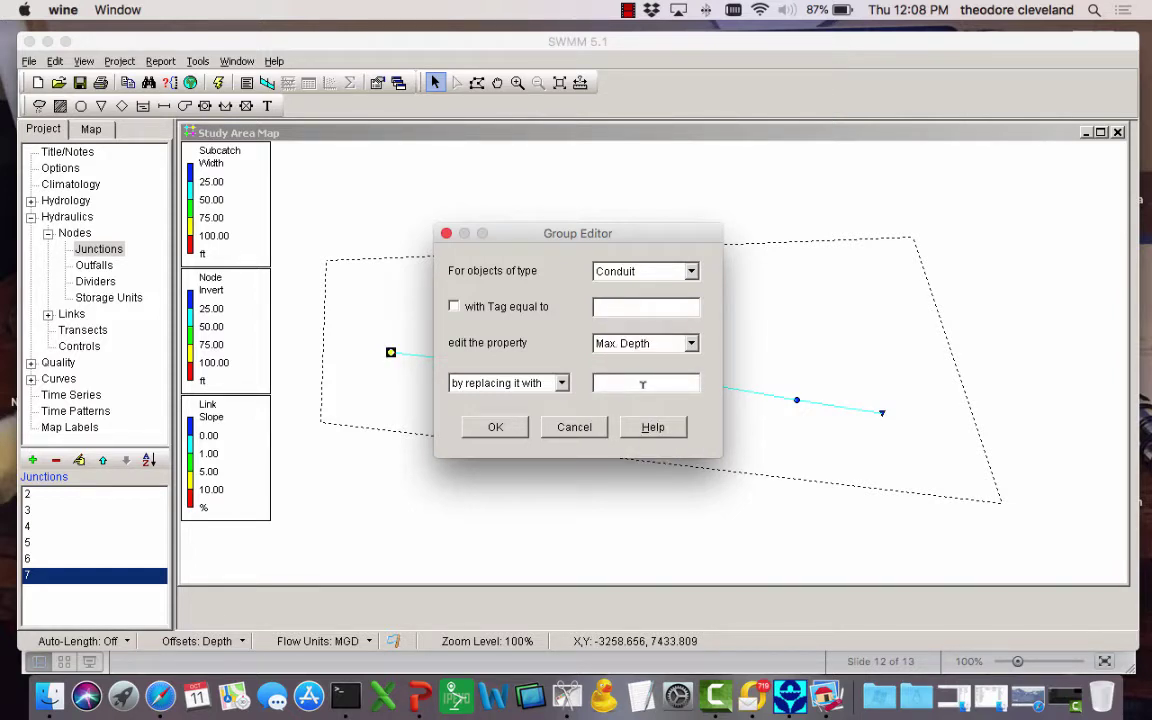
text(5)
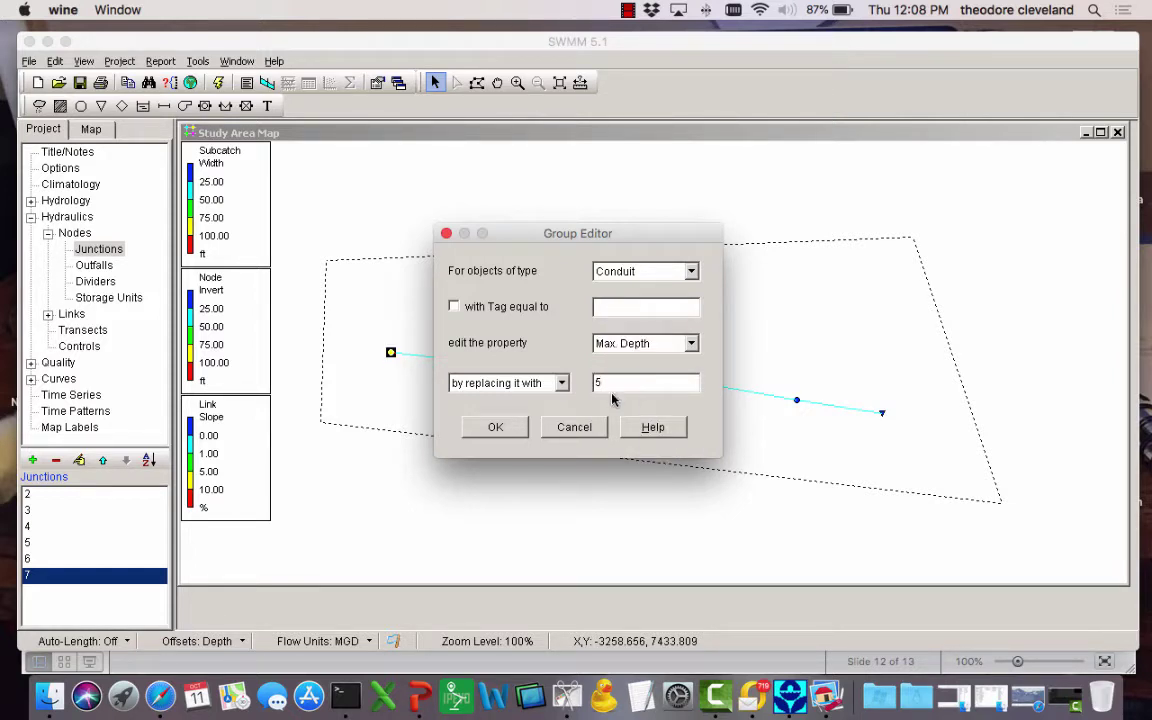
click(488, 428)
click(544, 378)
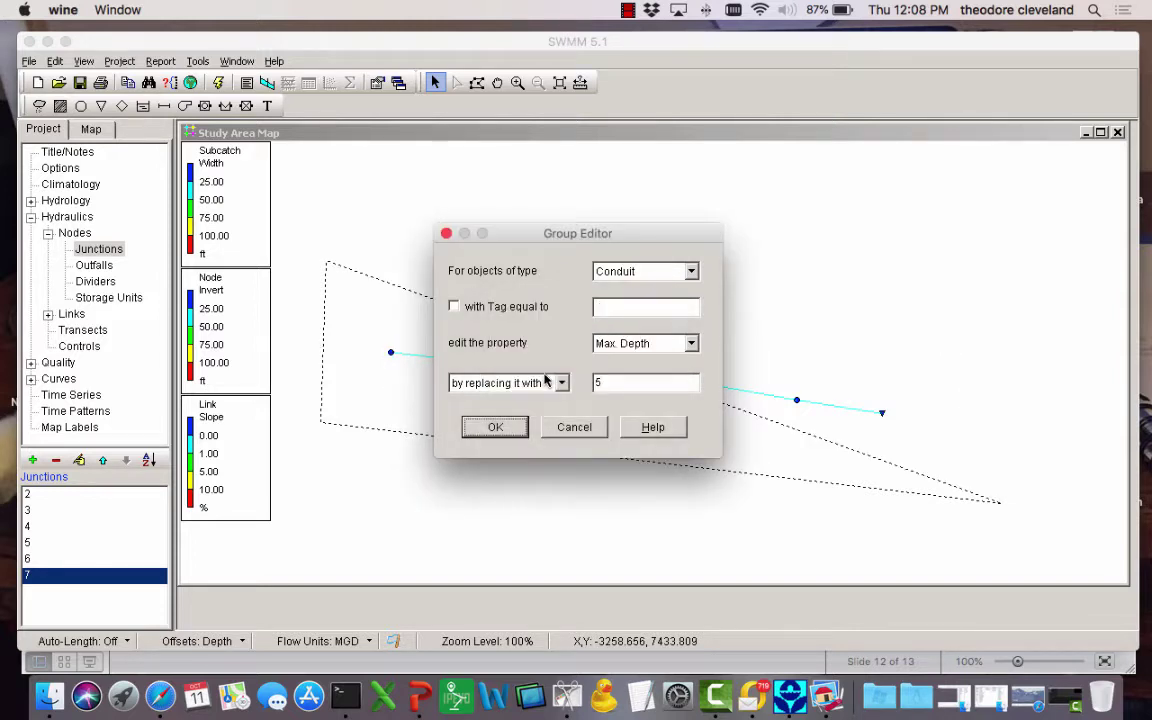
click(489, 429)
click(604, 378)
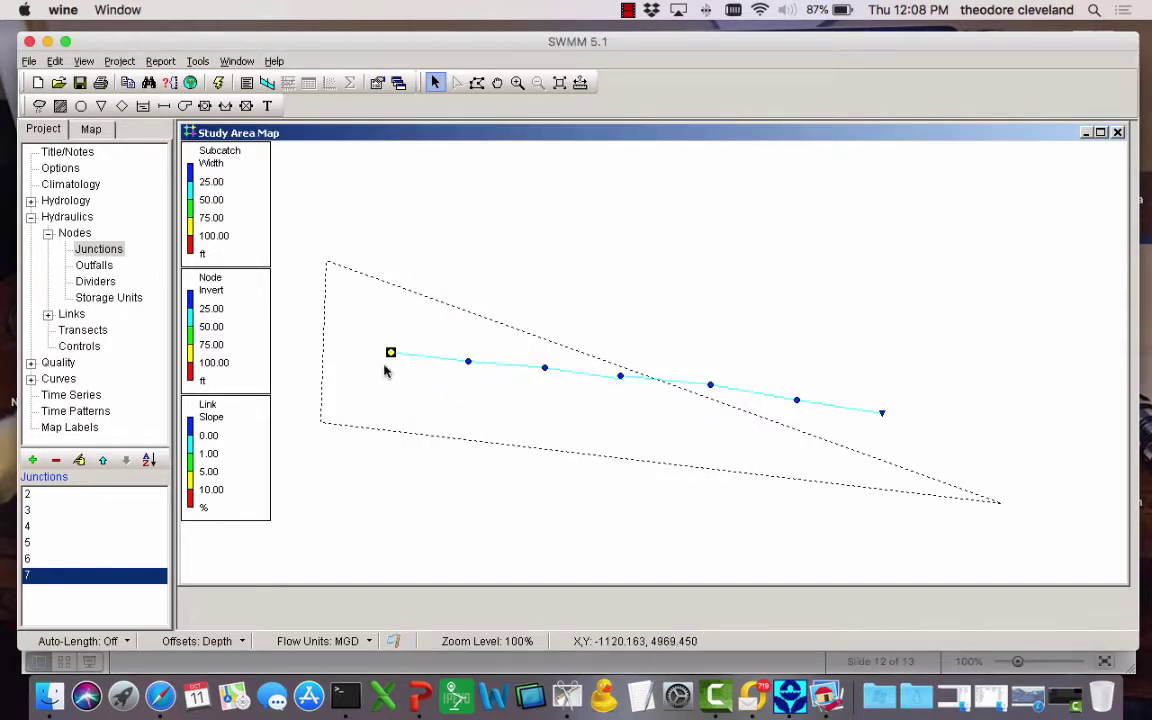
- Select junction 7 and set its invert elevation to 15
click(391, 355)
double_click(391, 355)
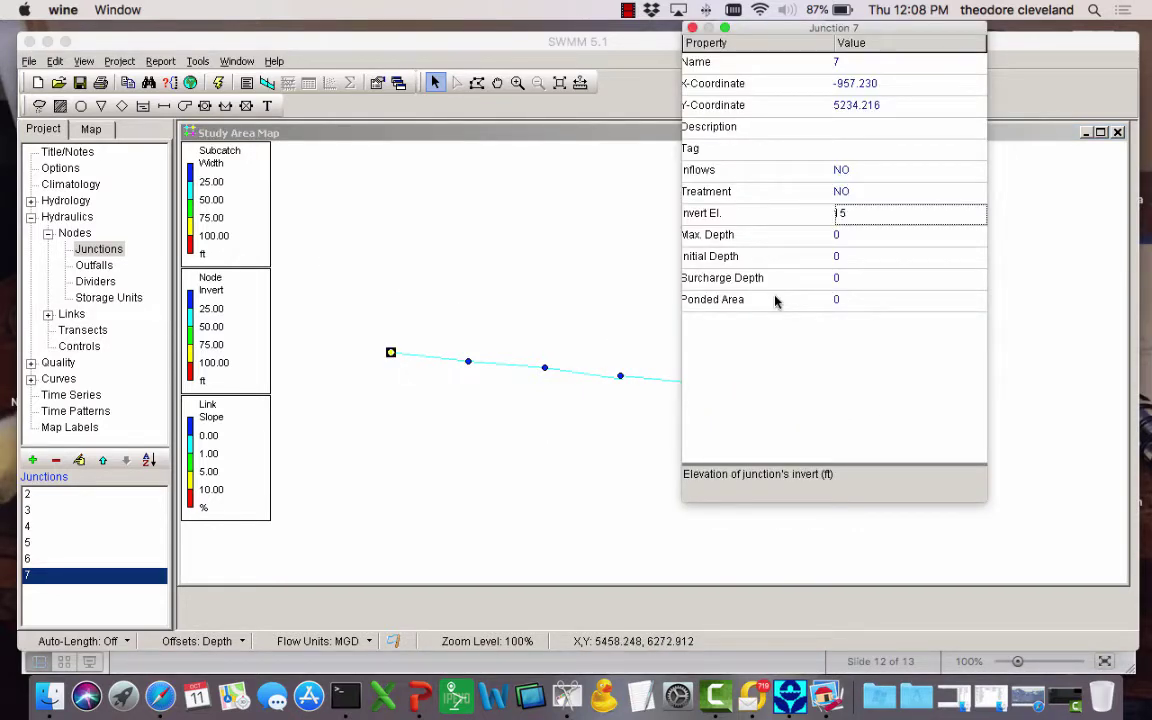
click(430, 360)
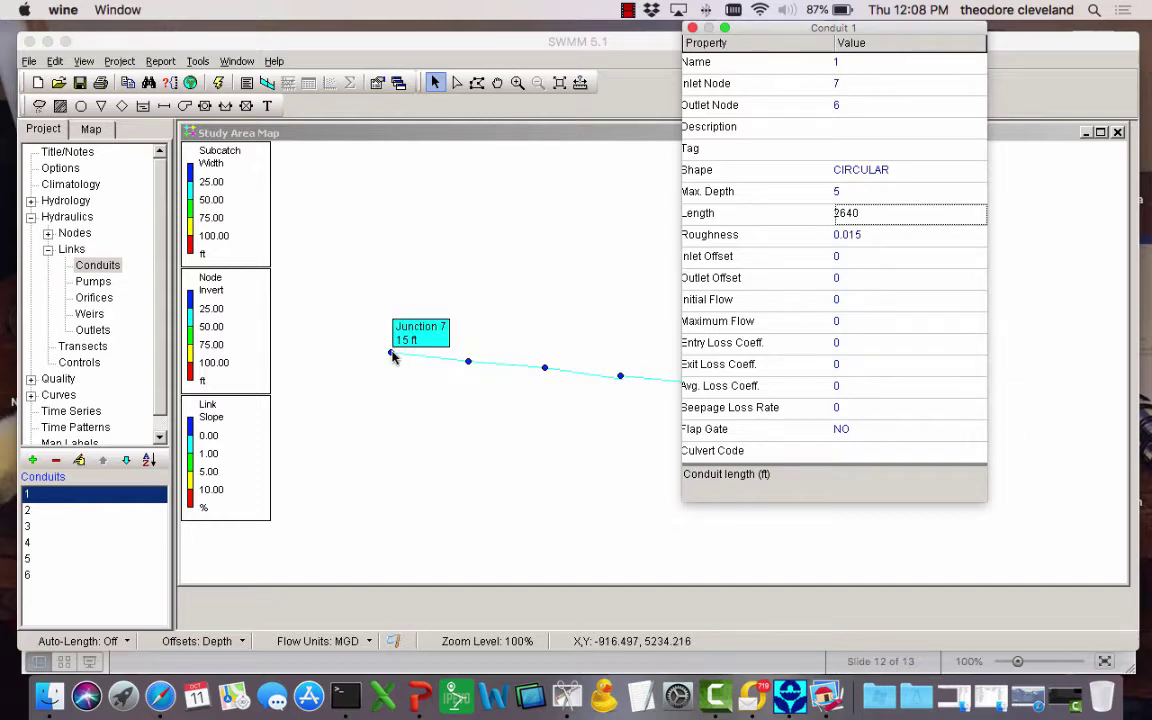
click(391, 353)
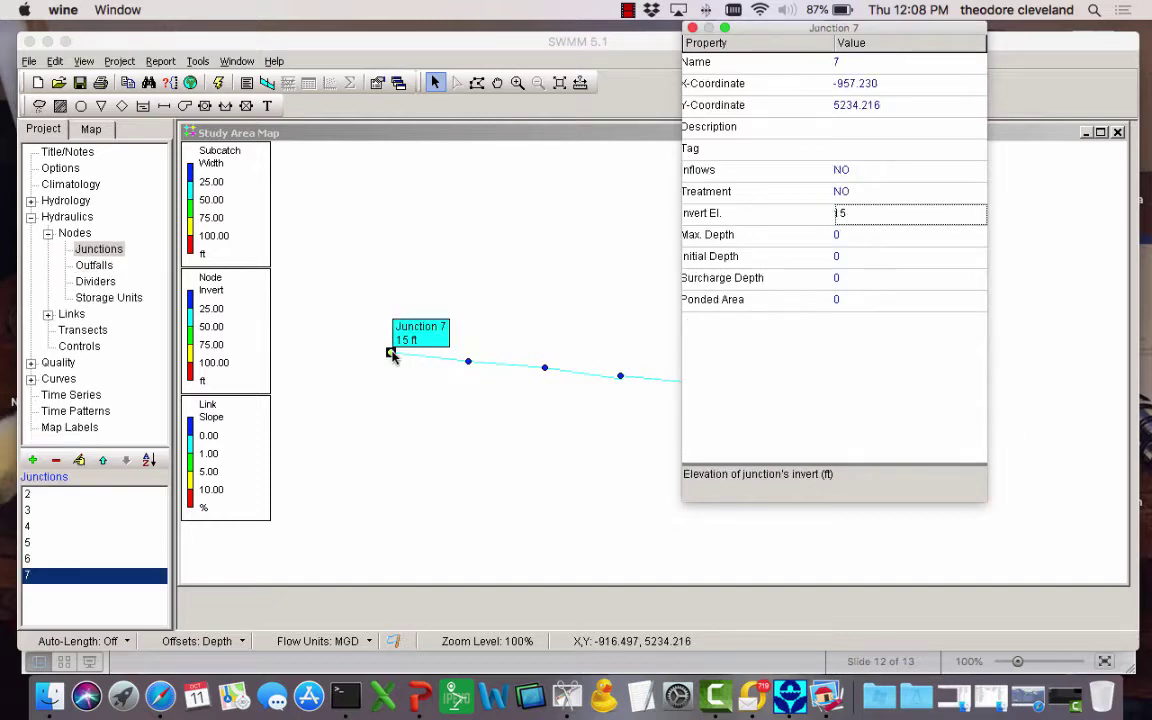
click(881, 171)
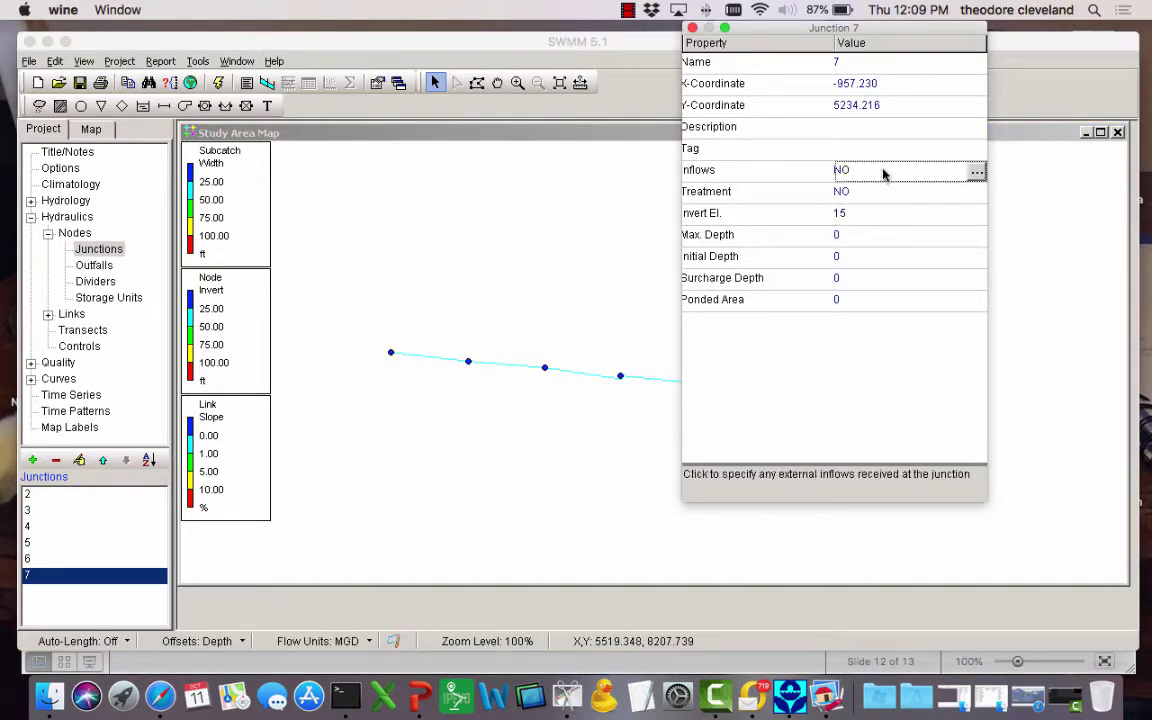
- Give junction 7 a direct baseline inflow of 50 and close its property editor
click(976, 171)
click(582, 270)
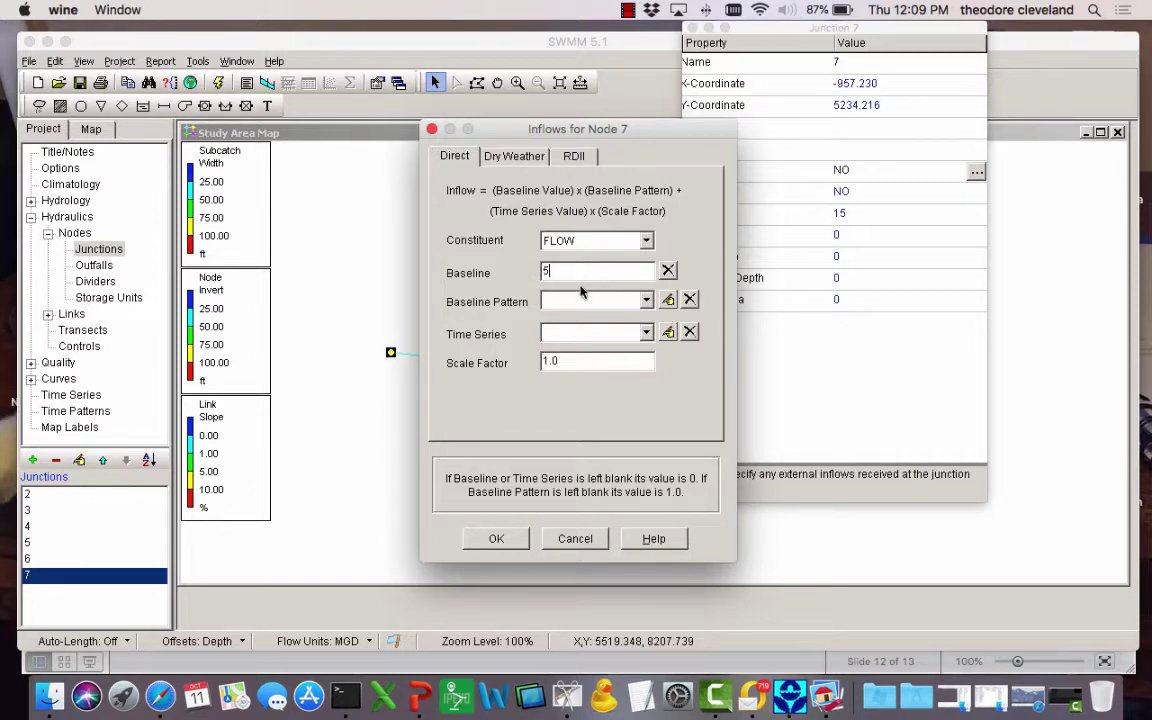
click(490, 539)
click(627, 30)
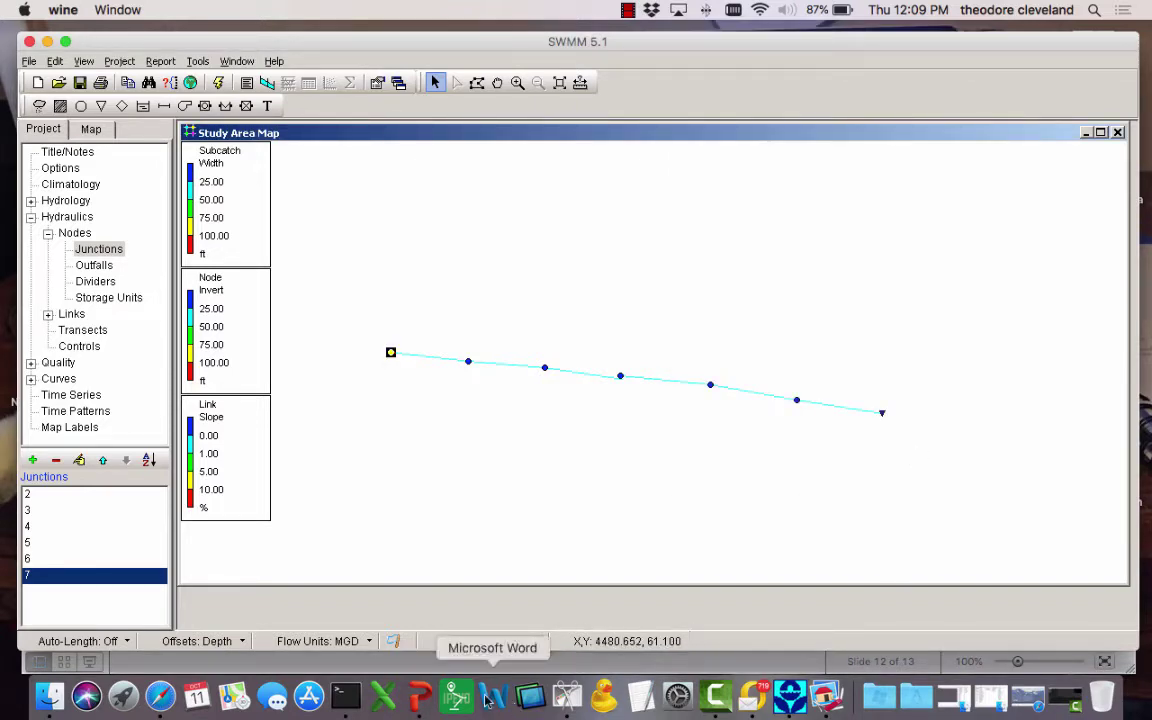
click(416, 700)
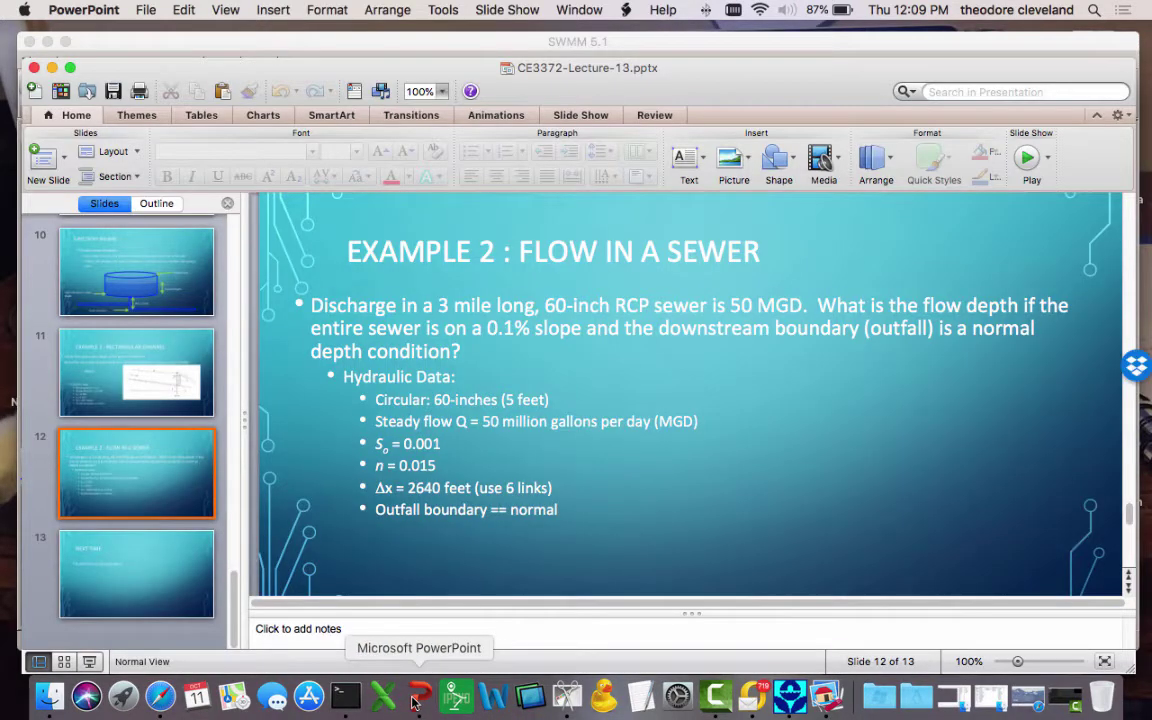
click(792, 697)
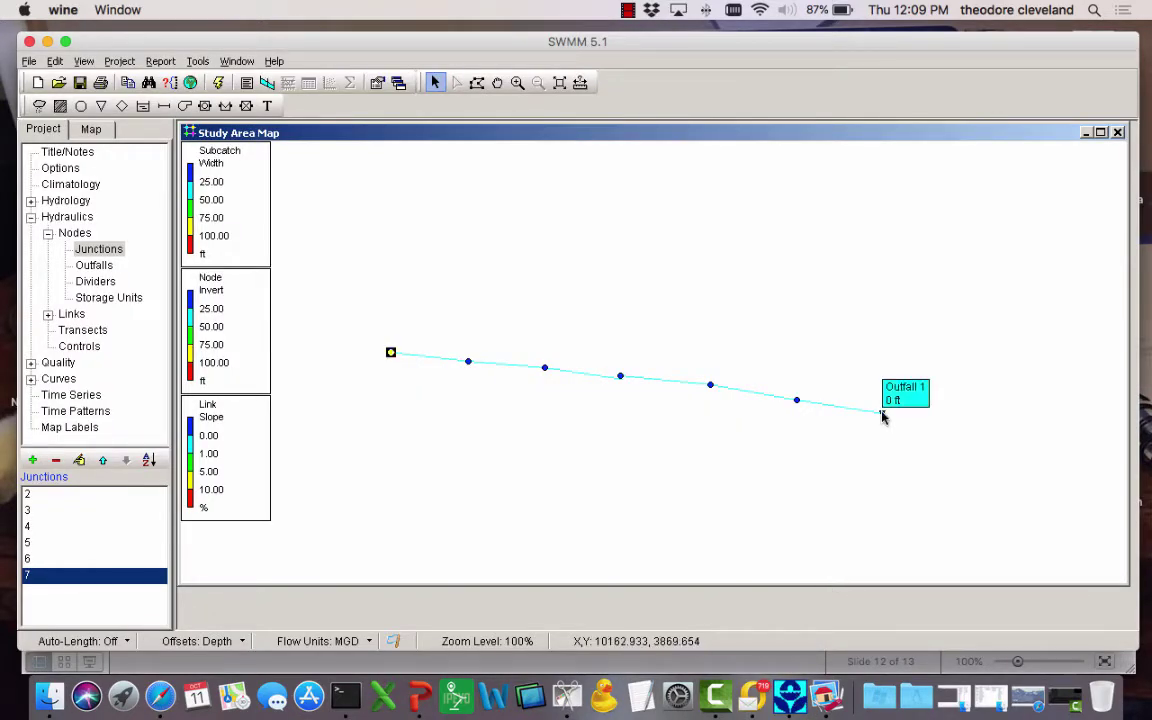
- Switch Outfall 1's boundary Type from FREE to NORMAL
double_click(883, 414)
click(882, 257)
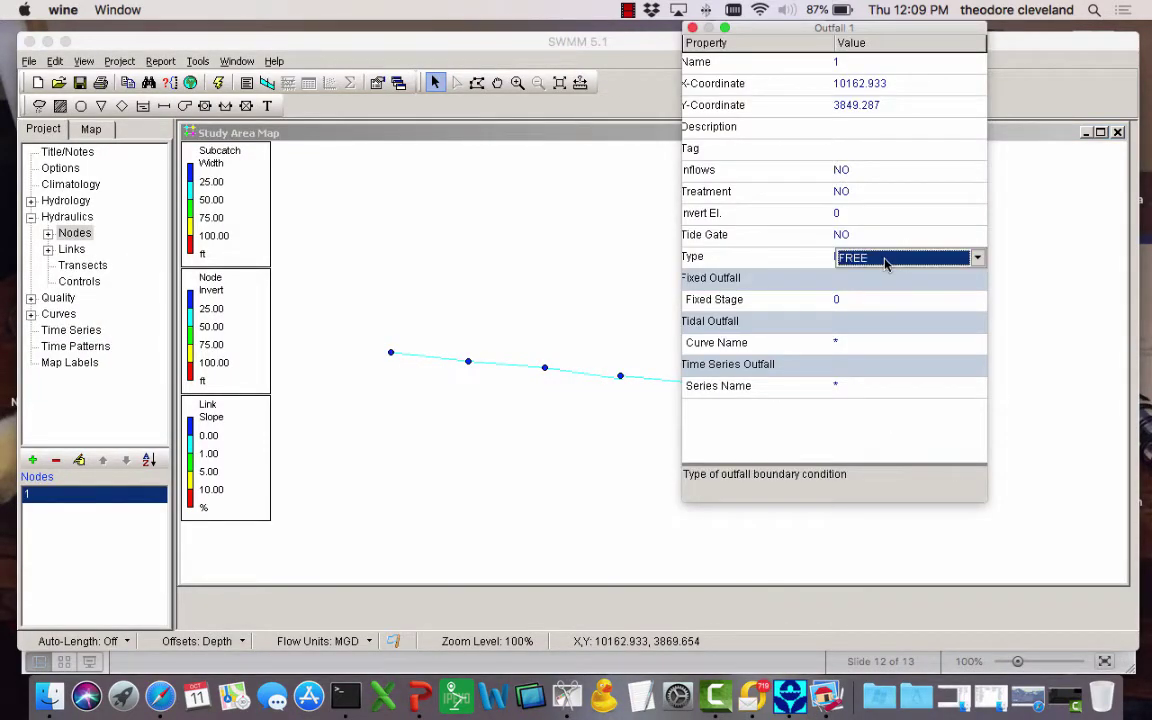
key(Down)
click(572, 254)
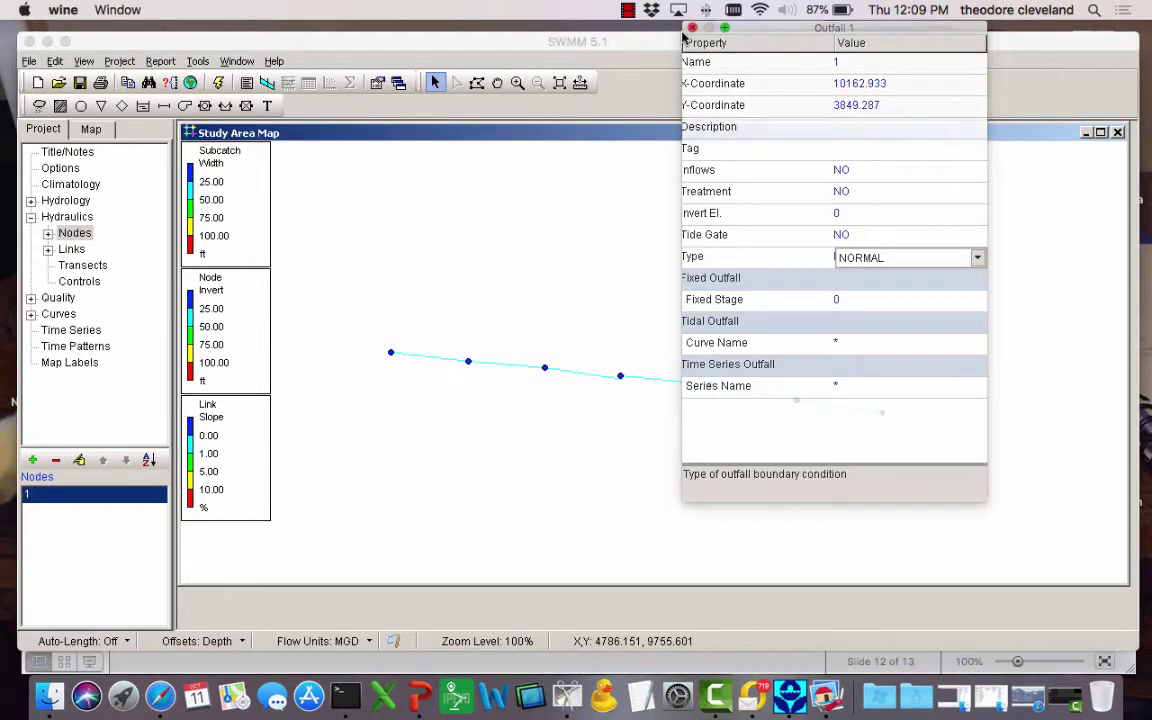
- Run the model, then plot the water elevation profile along the path from Node 7 to Node 1
click(219, 83)
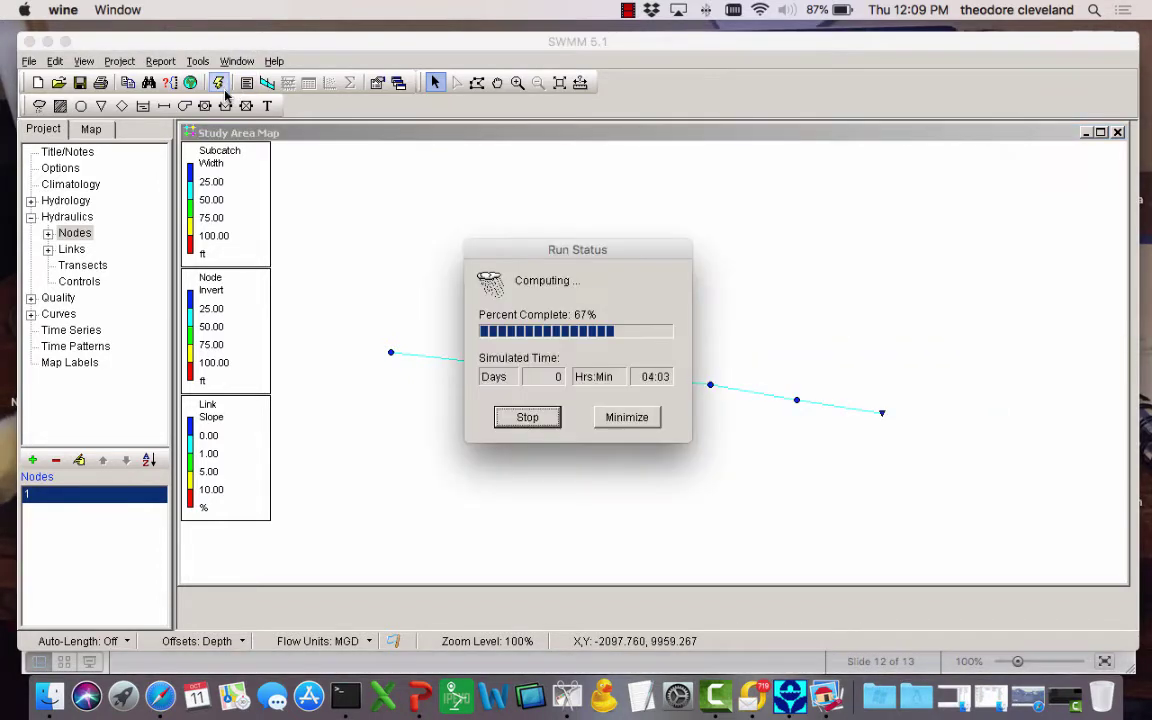
click(577, 418)
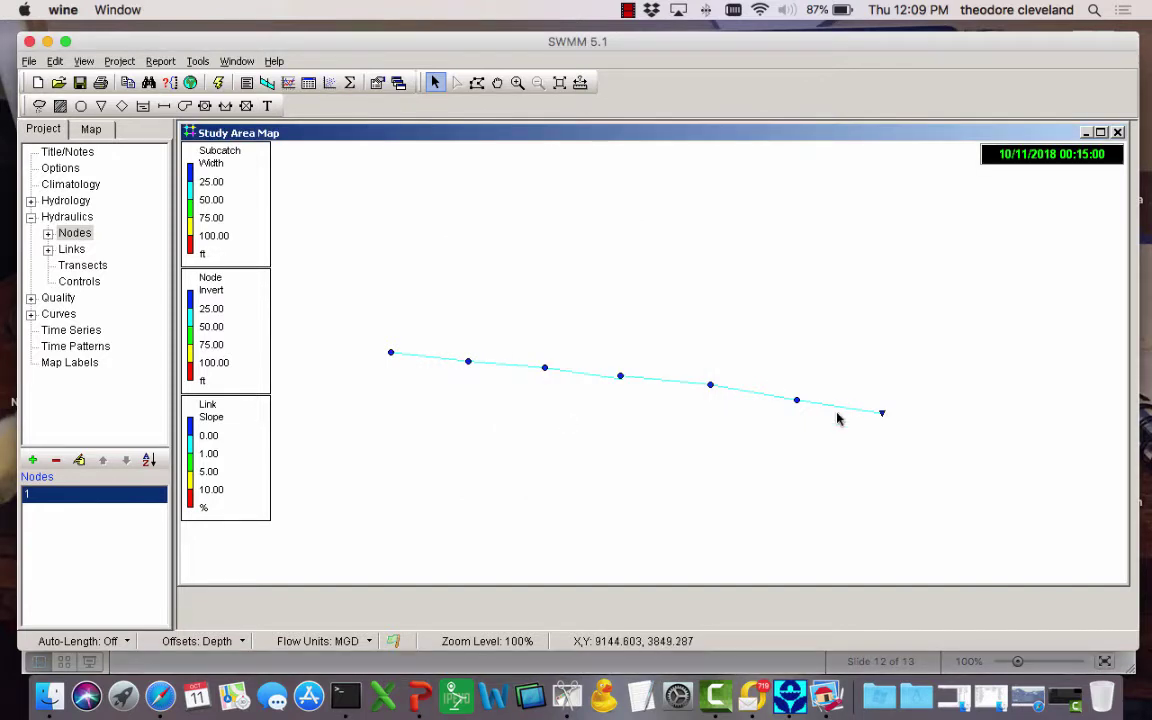
click(266, 83)
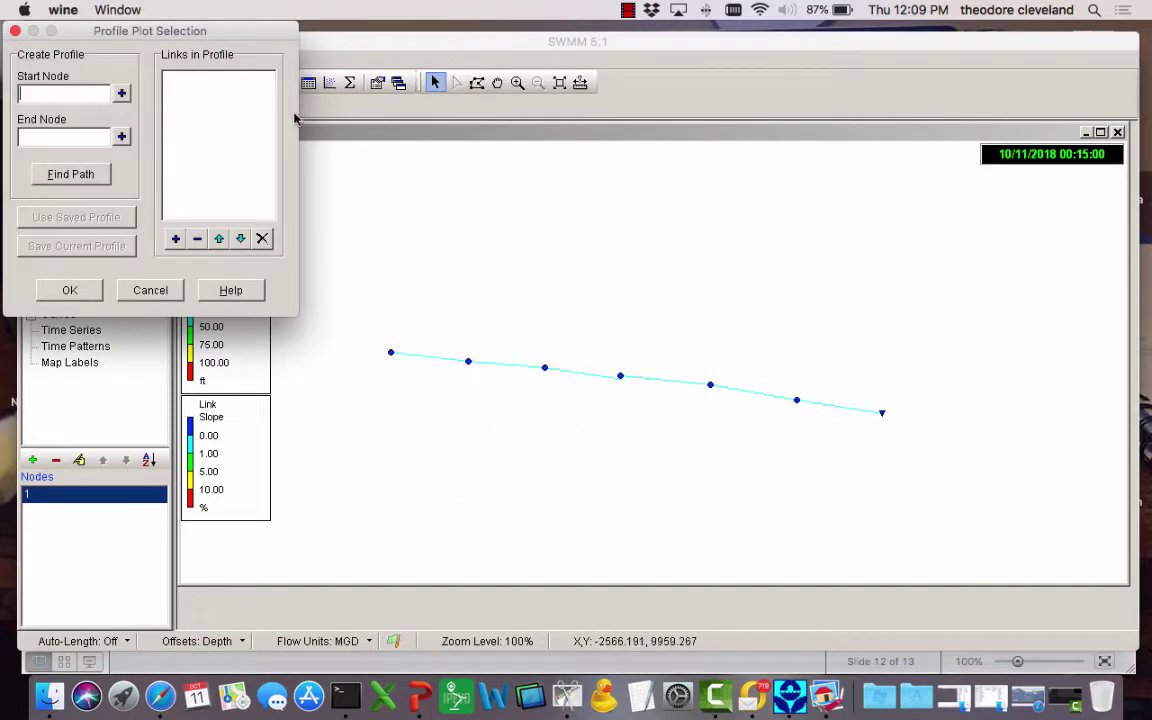
click(390, 353)
click(122, 91)
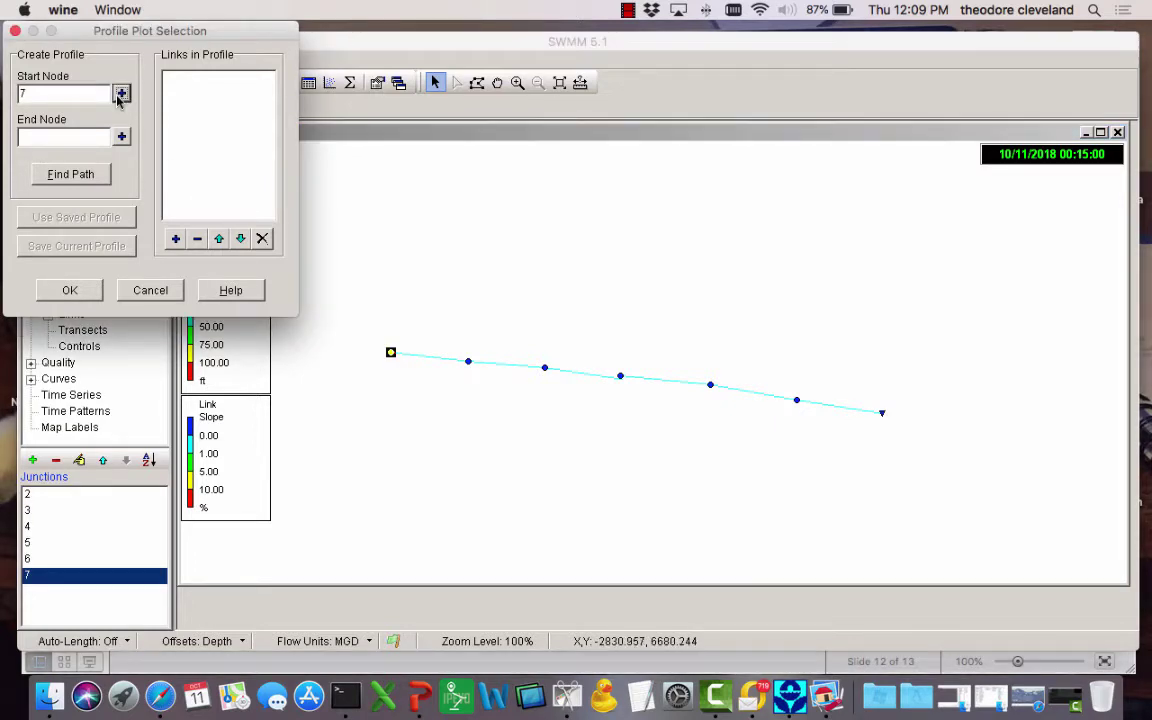
click(881, 412)
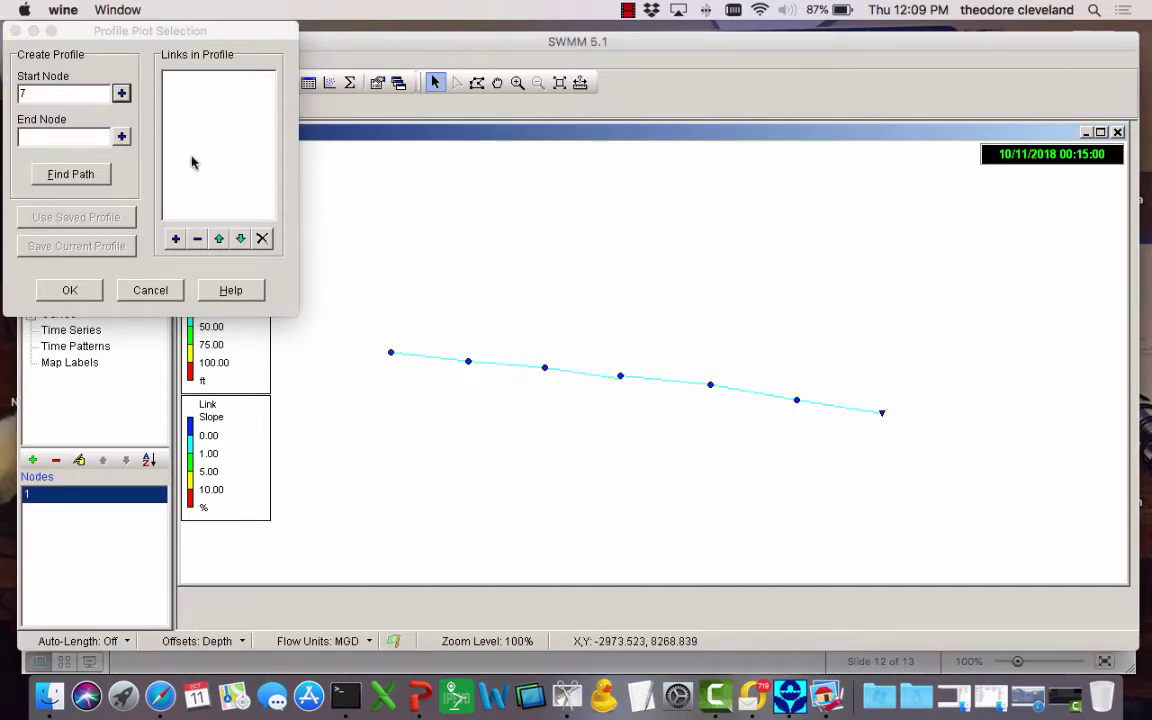
click(121, 135)
click(80, 176)
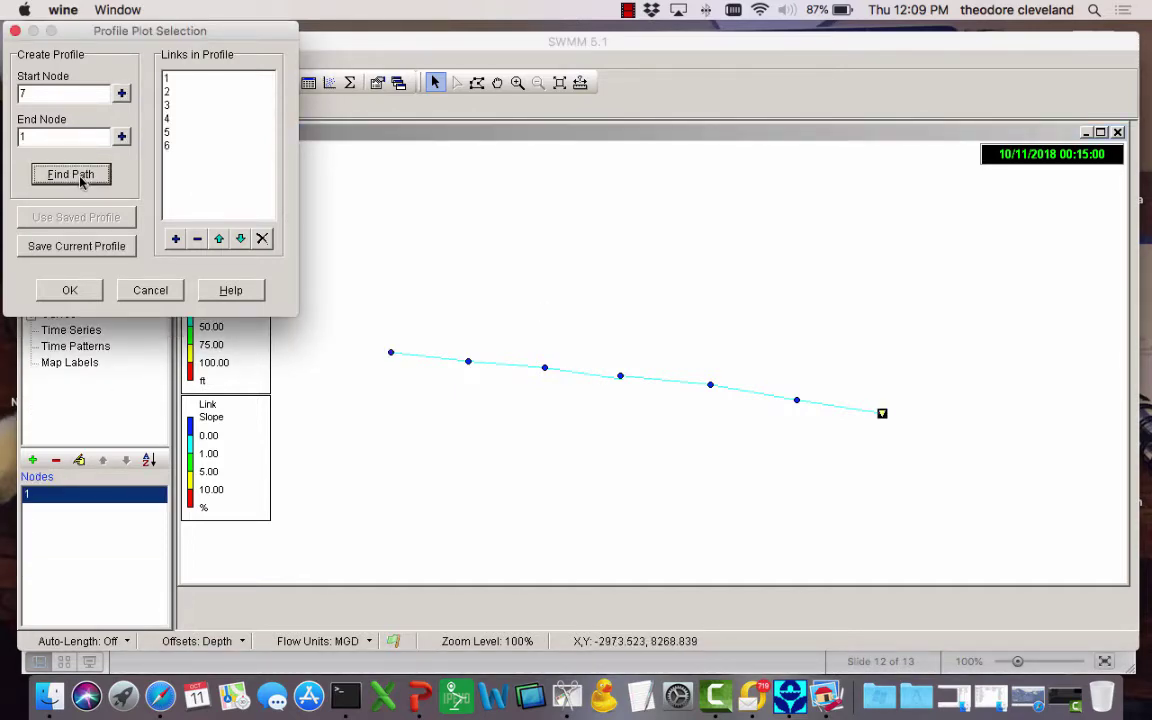
click(85, 289)
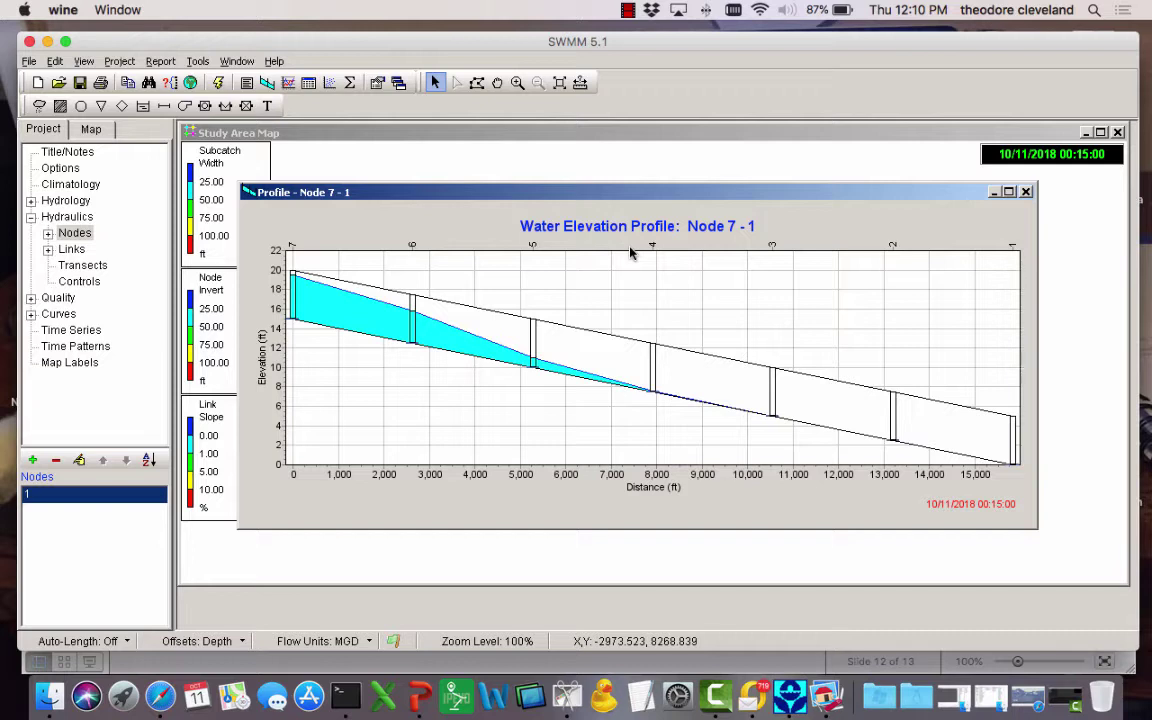
- Advance the results time to 06:00:00 and move the profile window up-left
click(88, 129)
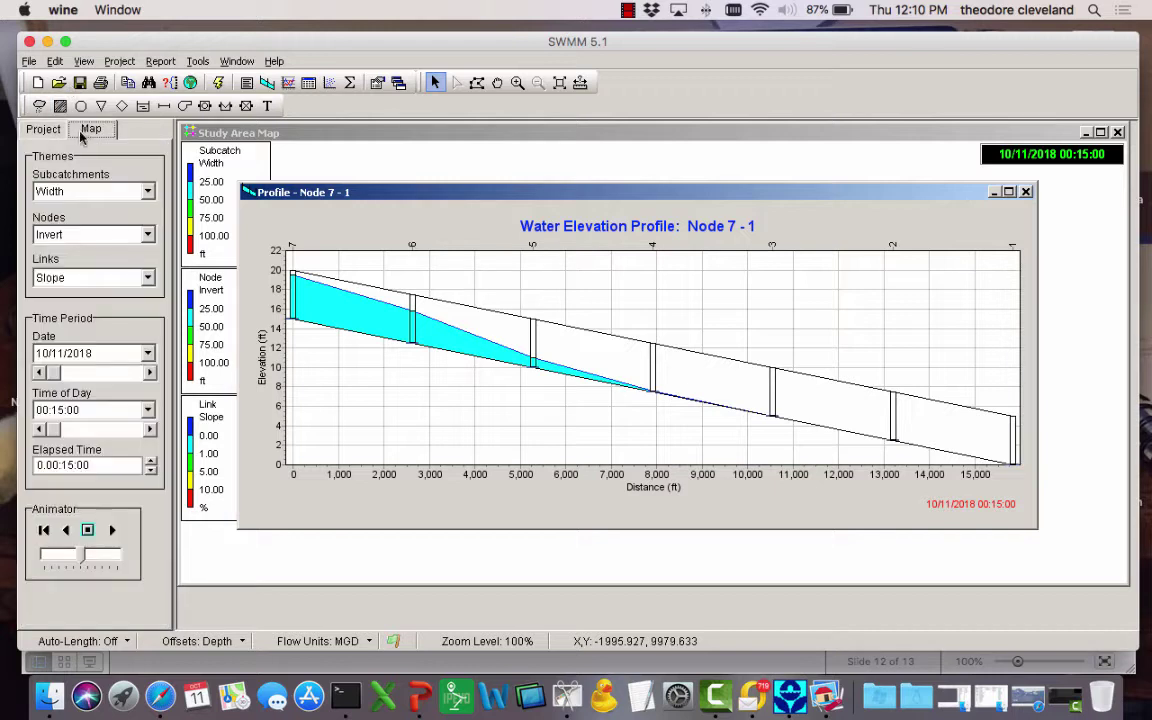
click(153, 430)
drag(155, 432, 155, 432)
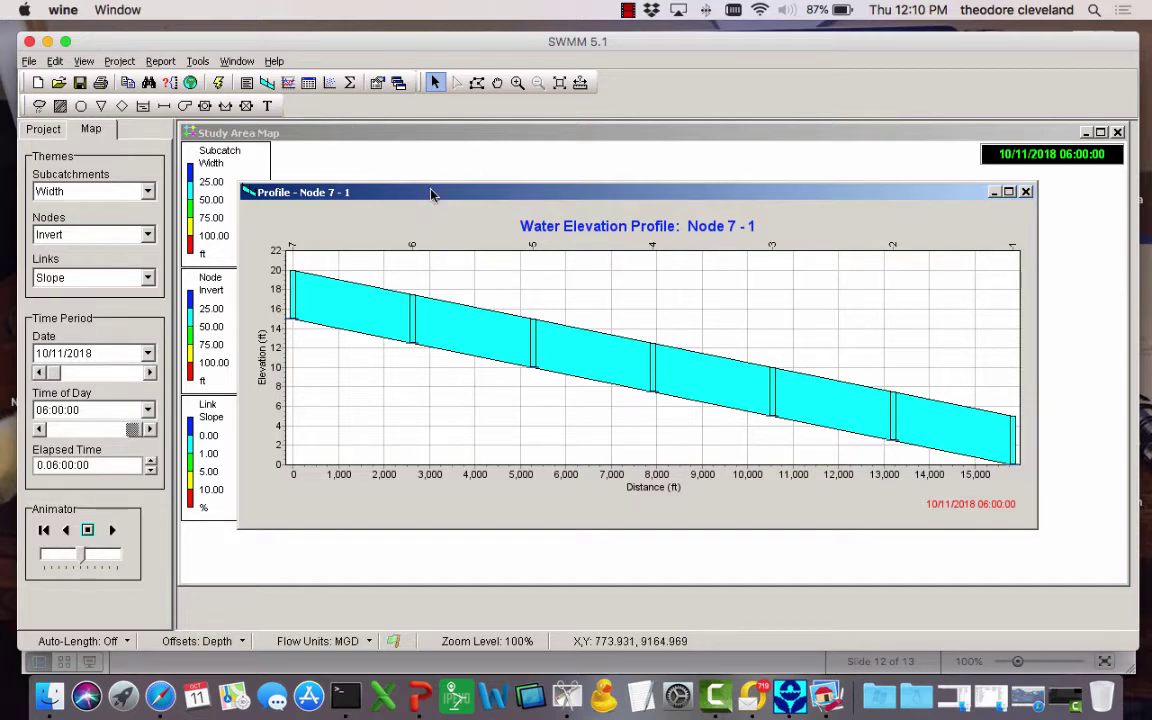
drag(398, 190, 212, 123)
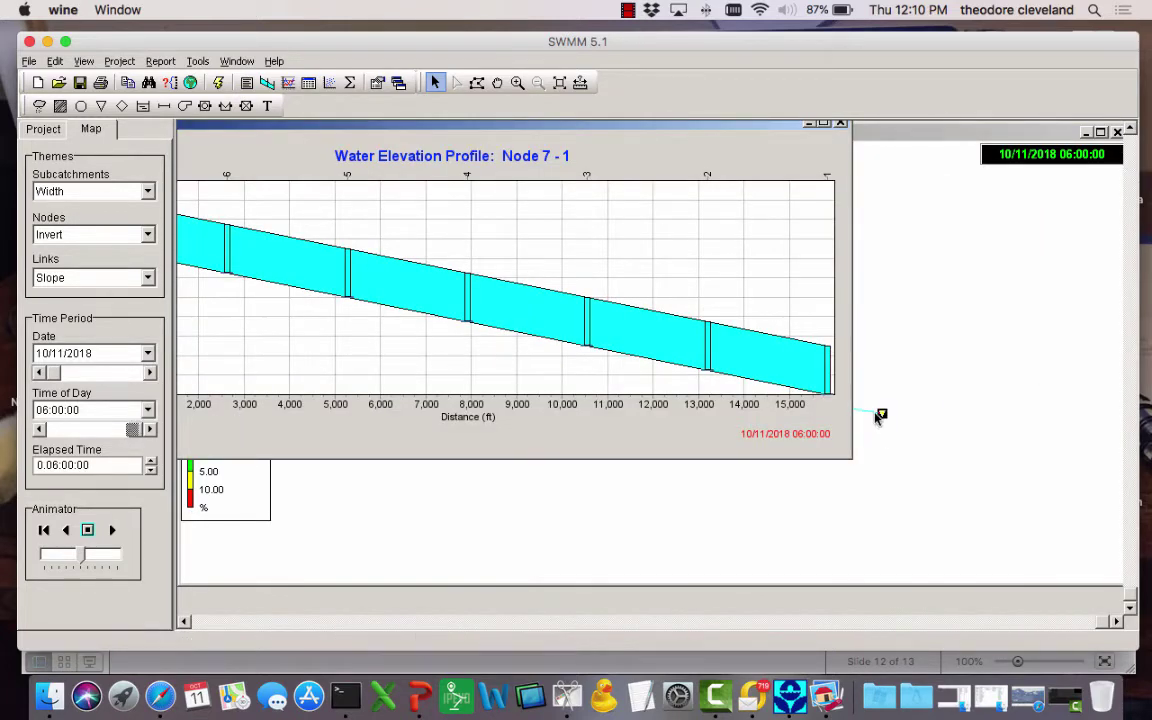
- Change the outfall boundary Type from NORMAL back to FREE
double_click(882, 413)
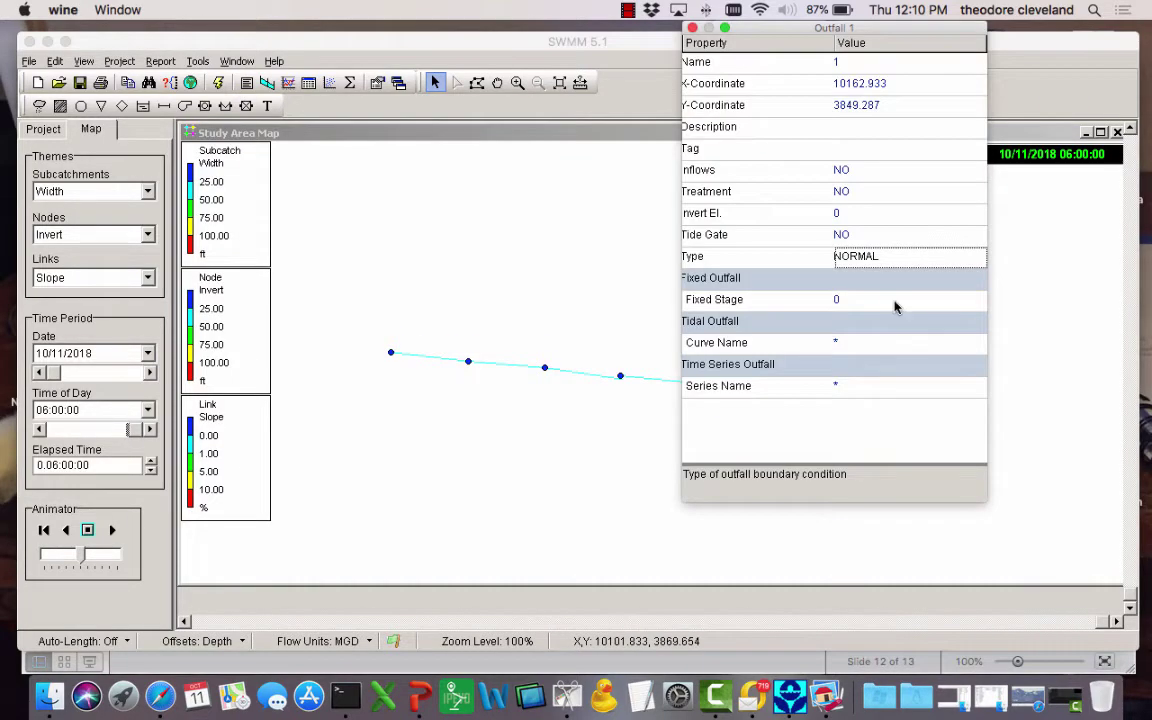
click(900, 238)
click(906, 258)
key(Up)
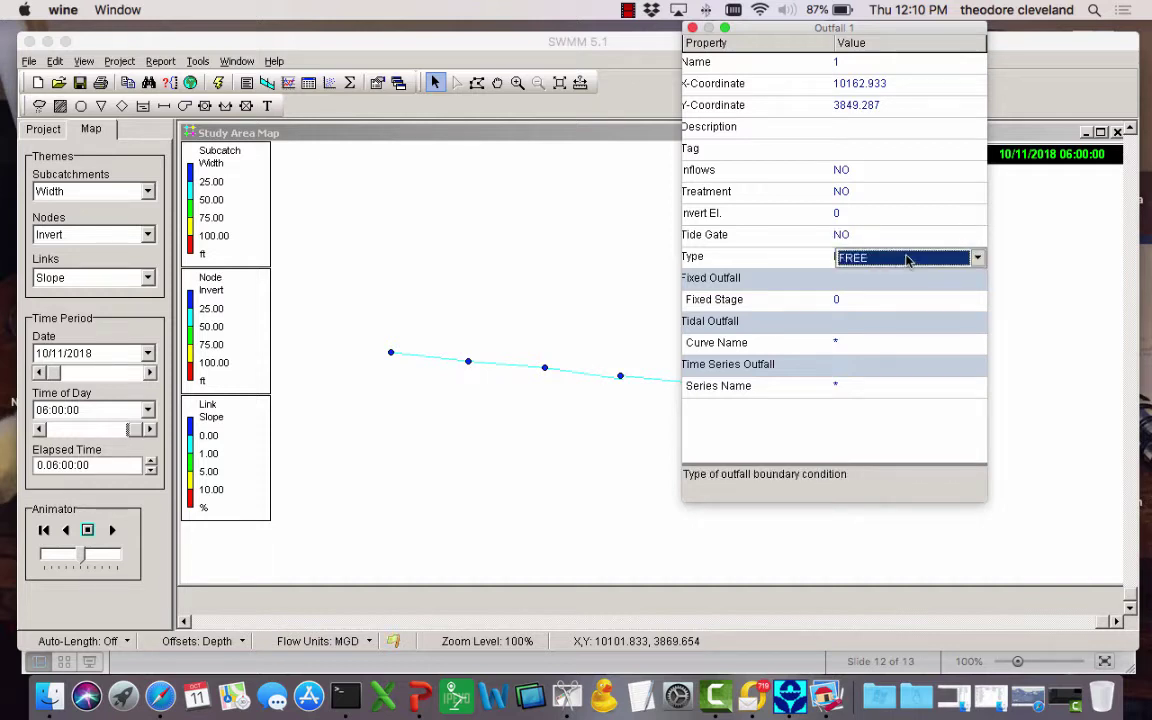
click(691, 28)
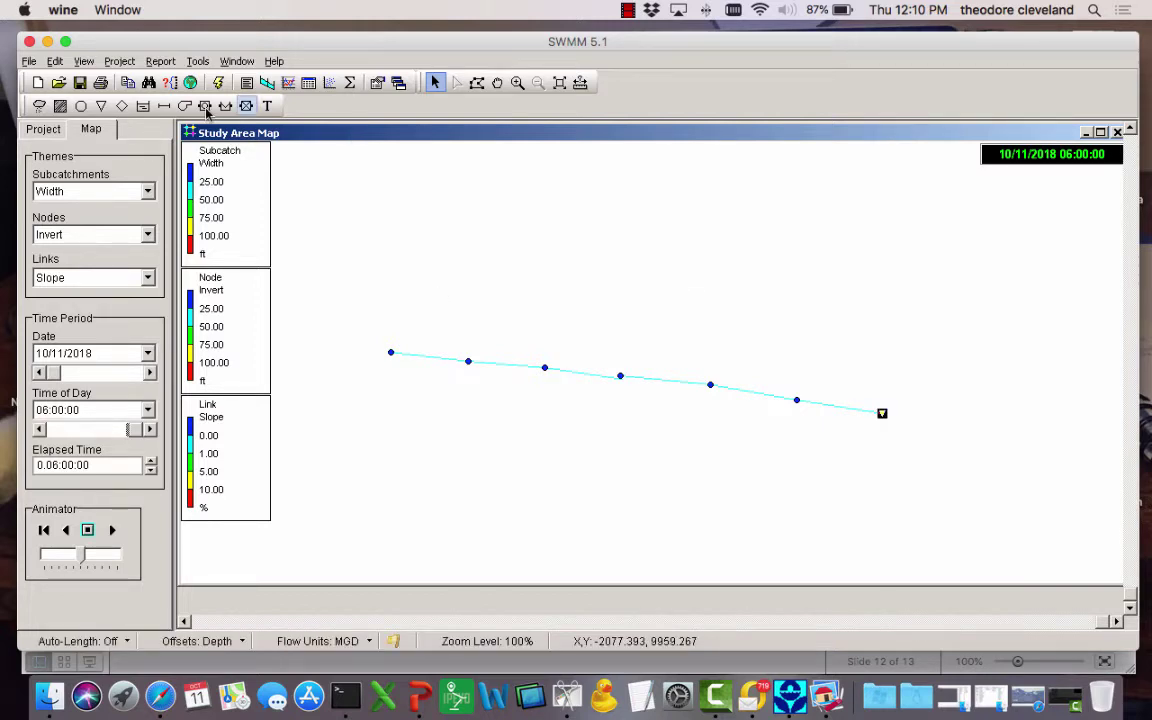
- Rerun the simulation, dismiss the run status, and move the map window right
click(215, 82)
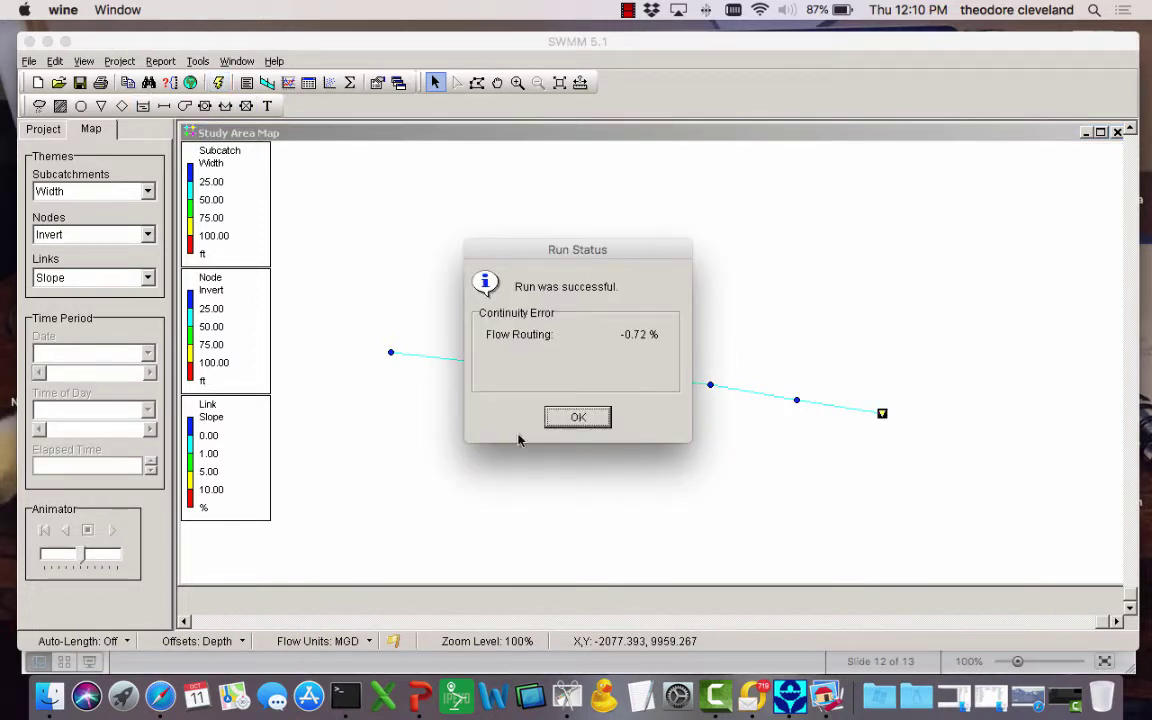
click(578, 417)
drag(352, 130, 597, 148)
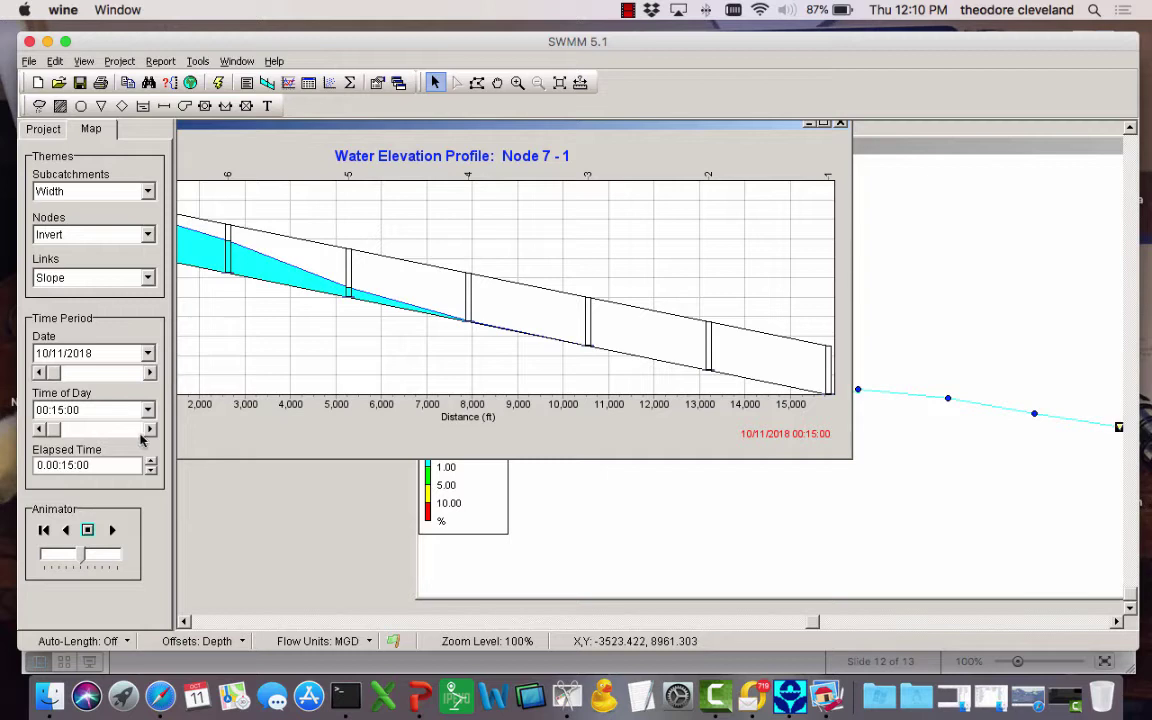
- Advance the free-outfall profile's time of day to 03:30:00
drag(147, 438, 147, 438)
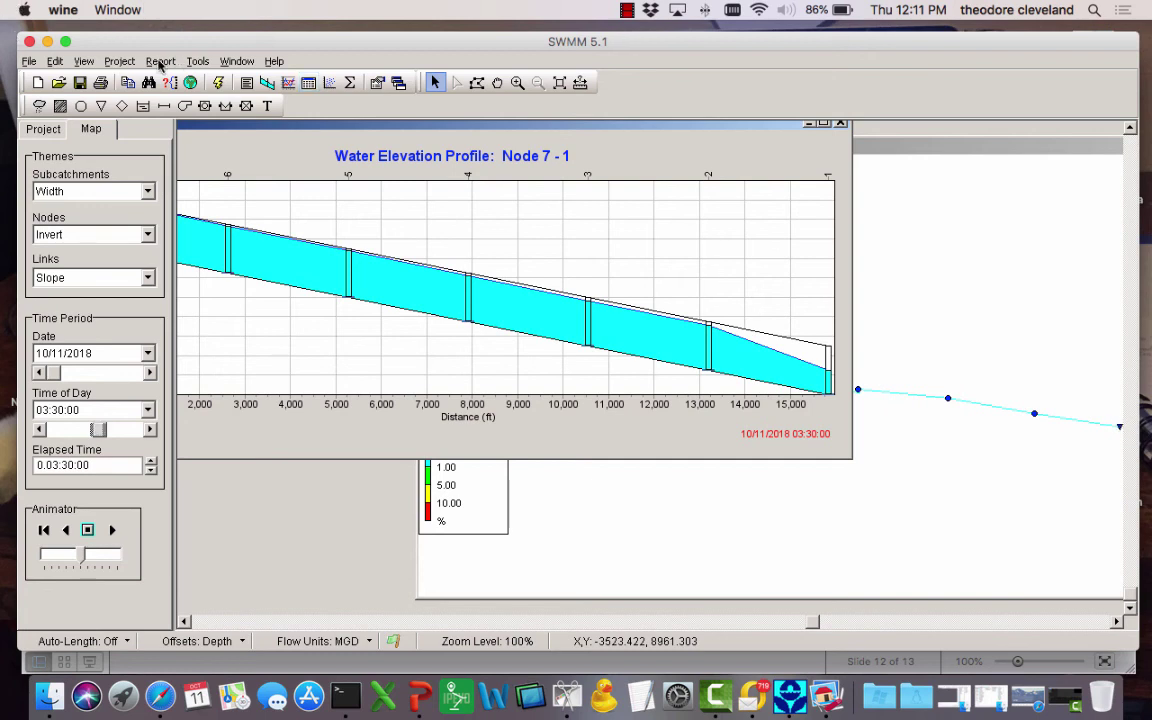
- Exit SWMM from the File menu, bringing up the save-changes prompt
click(30, 62)
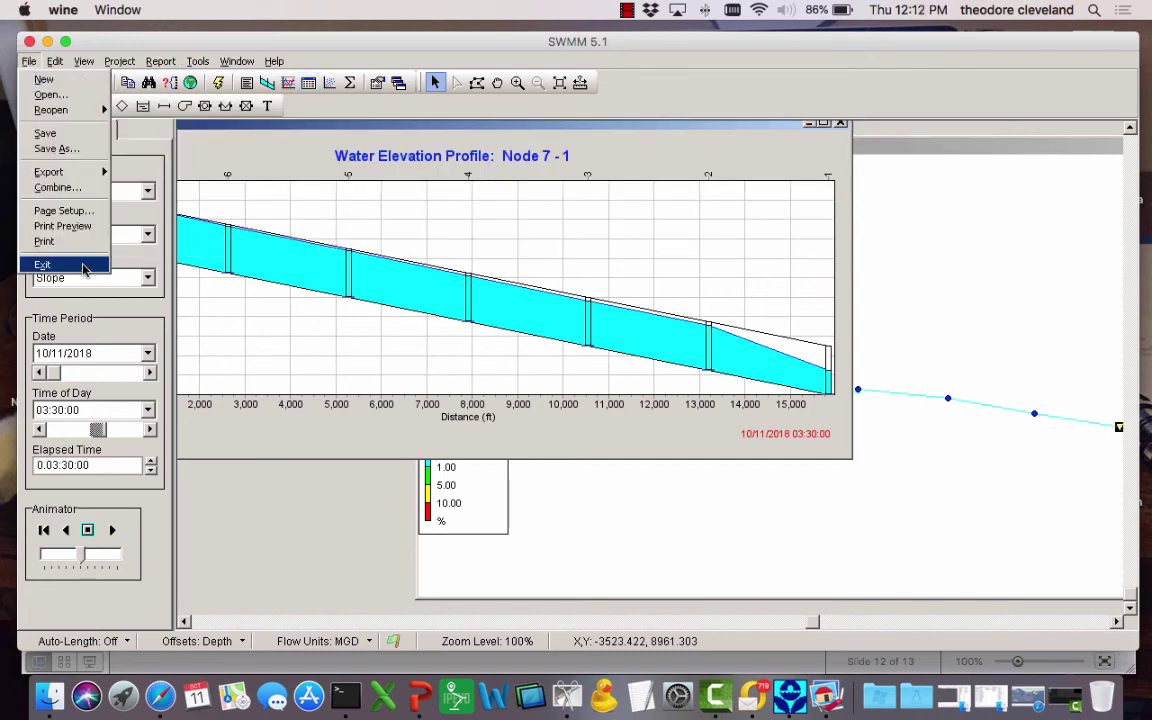
click(42, 262)
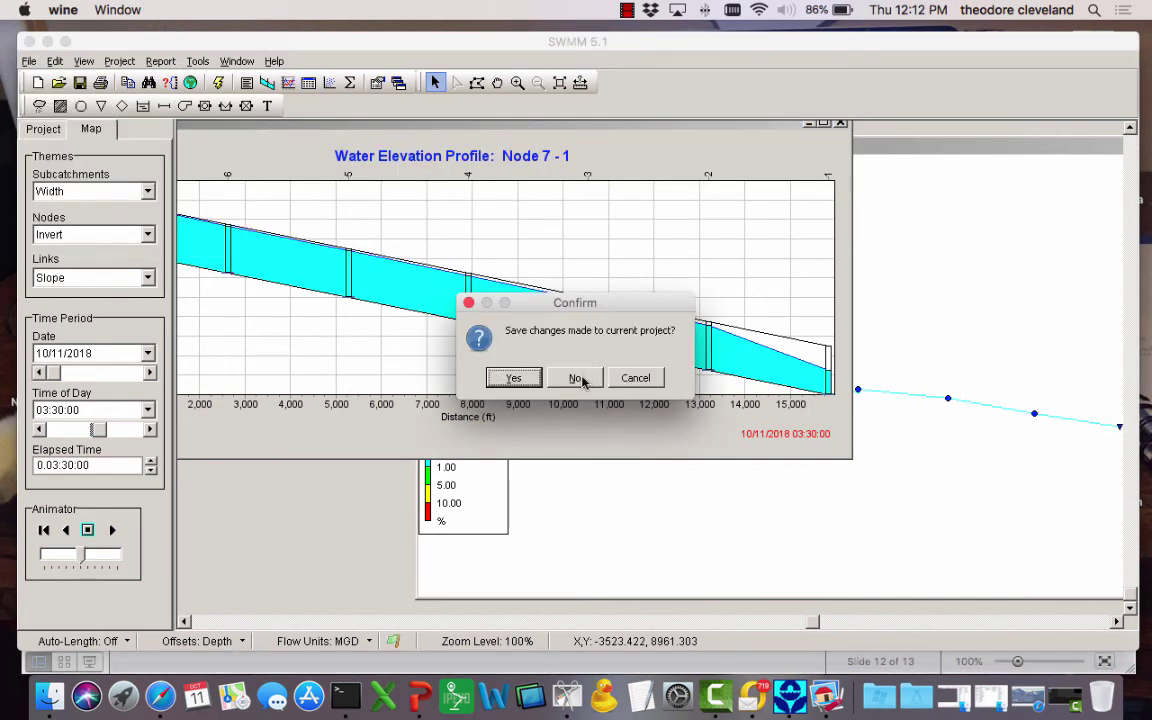